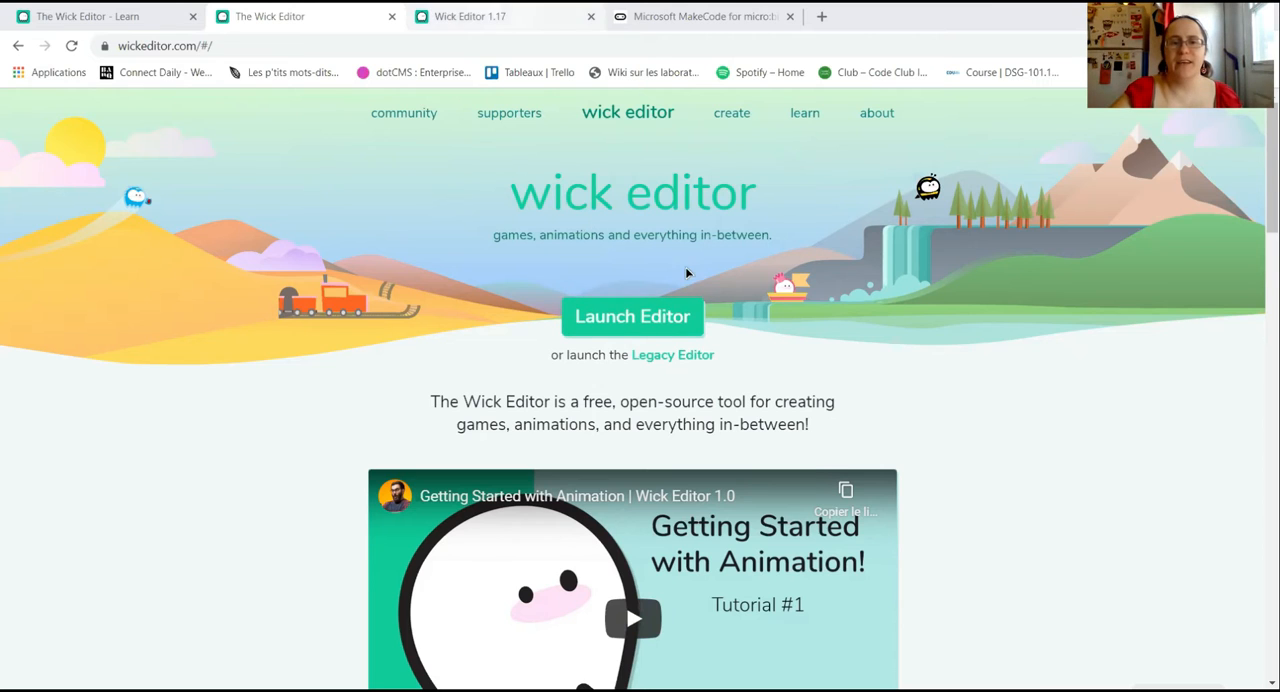
Step: Switch to the open Wick Editor project and draw three arched door outlines side by side with the Pencil at stroke width 5
key("ctrl+Tab")
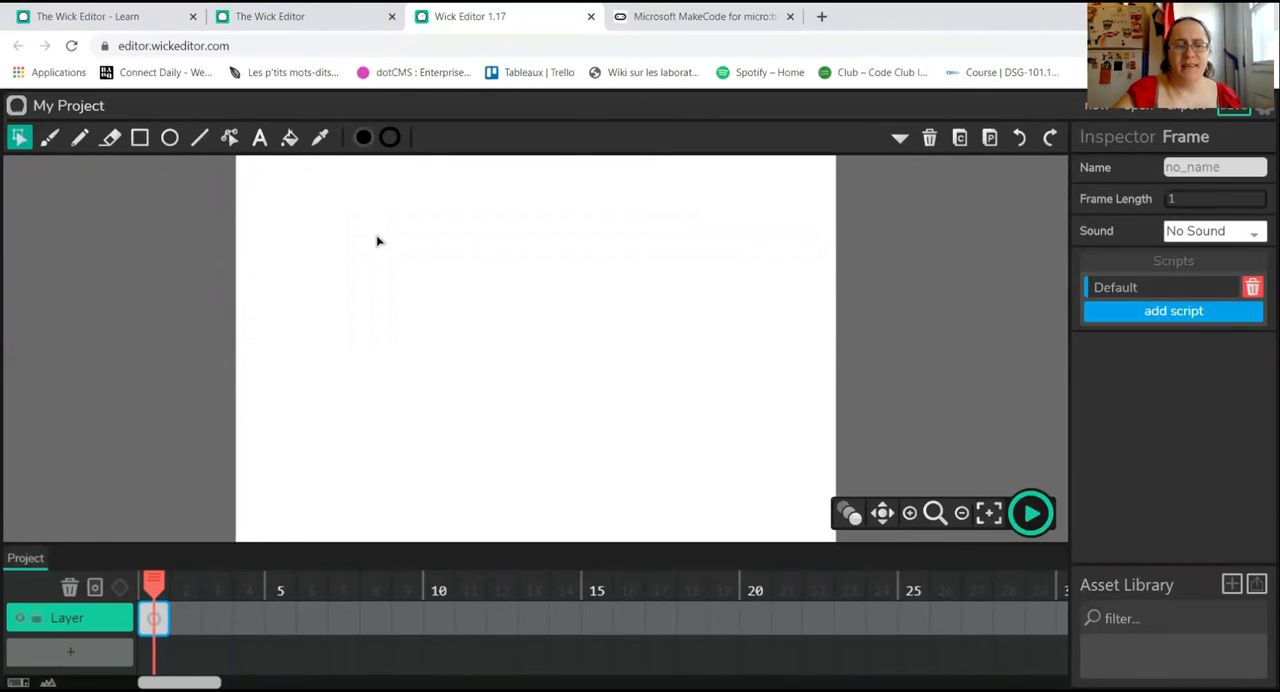
left_click(49, 140)
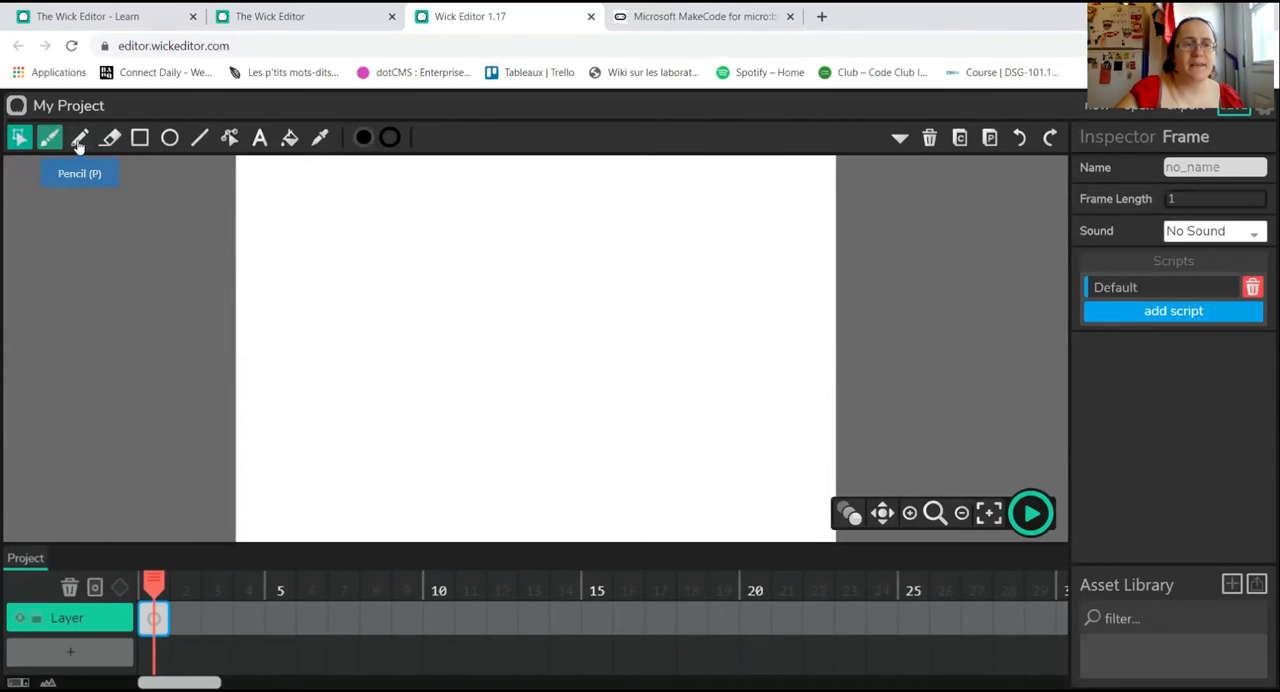
left_click(79, 140)
left_click(139, 140)
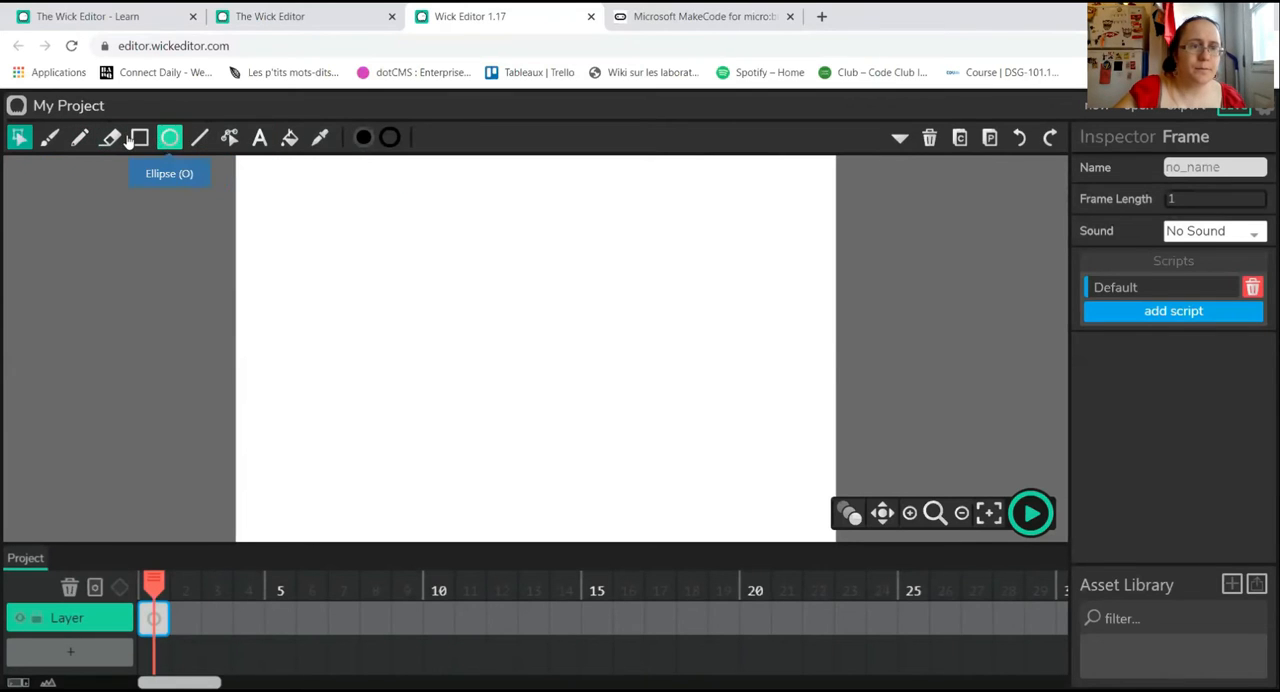
left_click(80, 140)
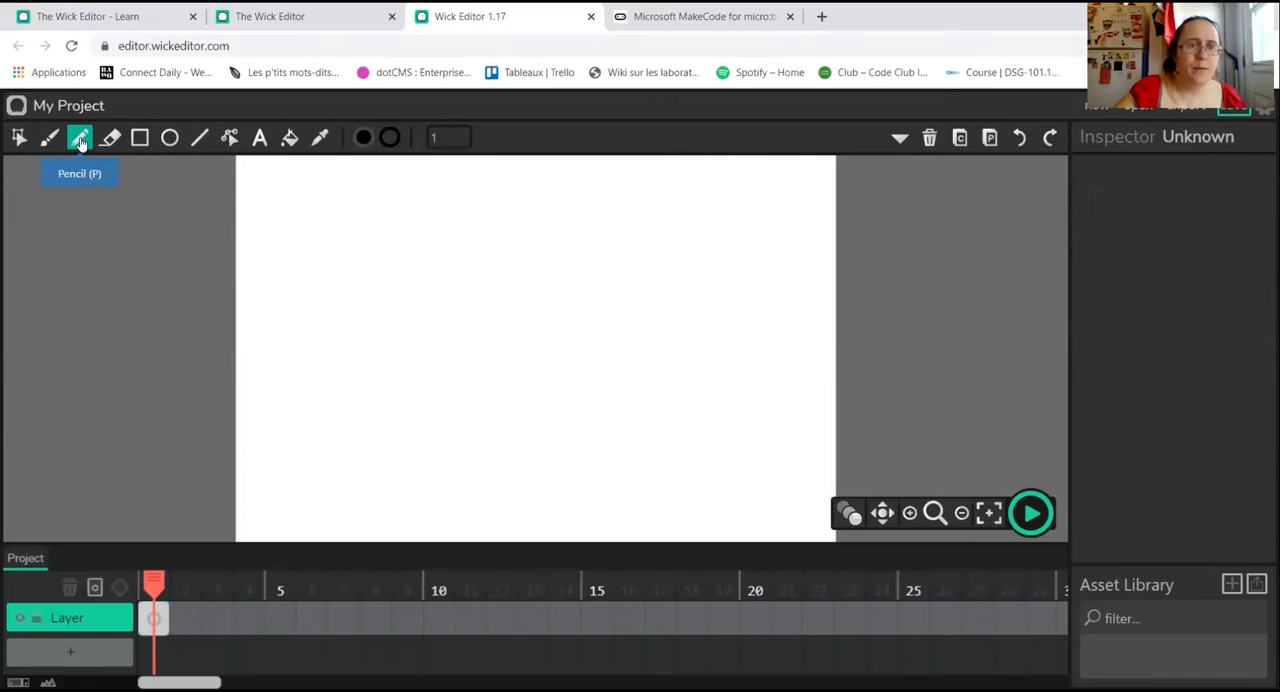
left_click(445, 138)
type("5")
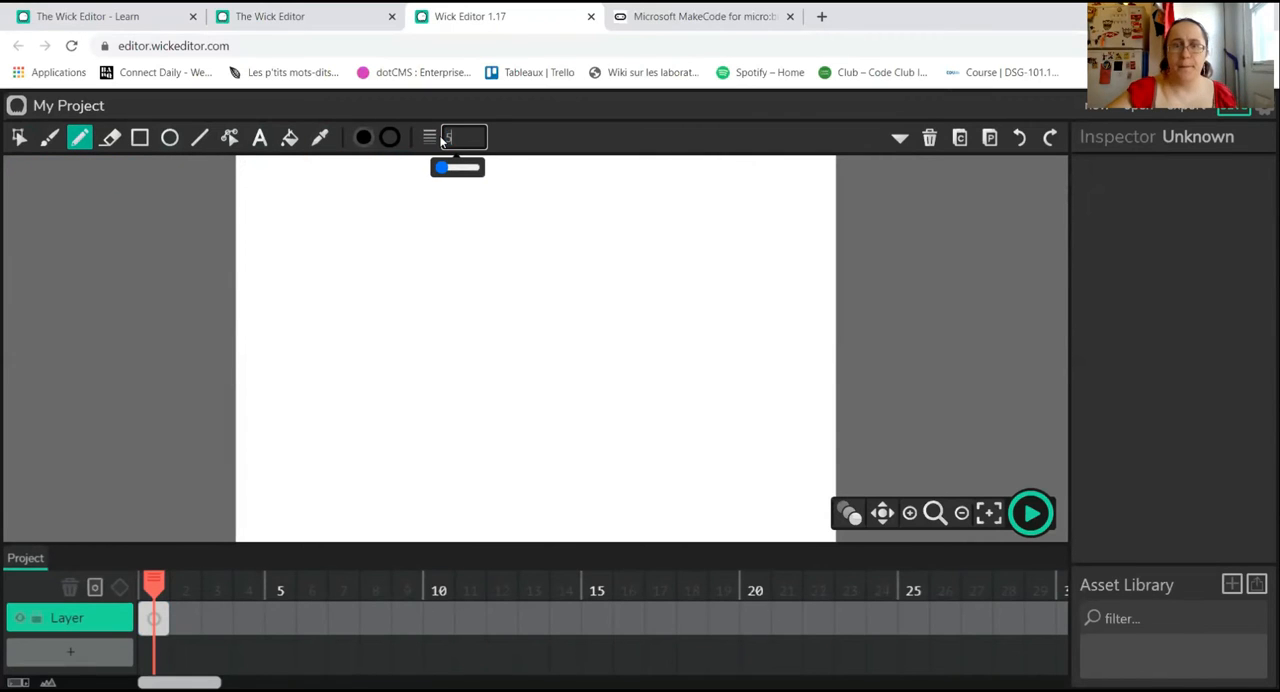
left_click(302, 506)
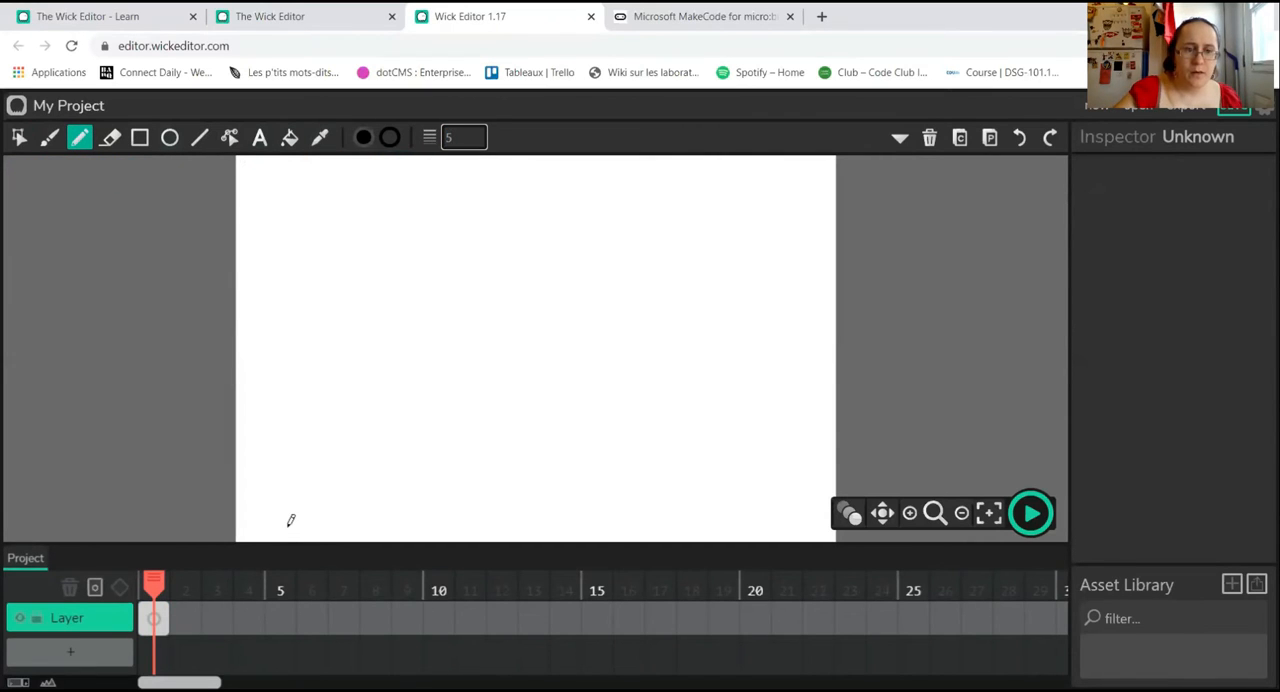
mouse_move(293, 421)
left_mouse_down()
mouse_move(296, 323)
mouse_move(336, 283)
mouse_move(359, 282)
mouse_move(389, 314)
mouse_move(396, 424)
mouse_move(287, 425)
left_mouse_up()
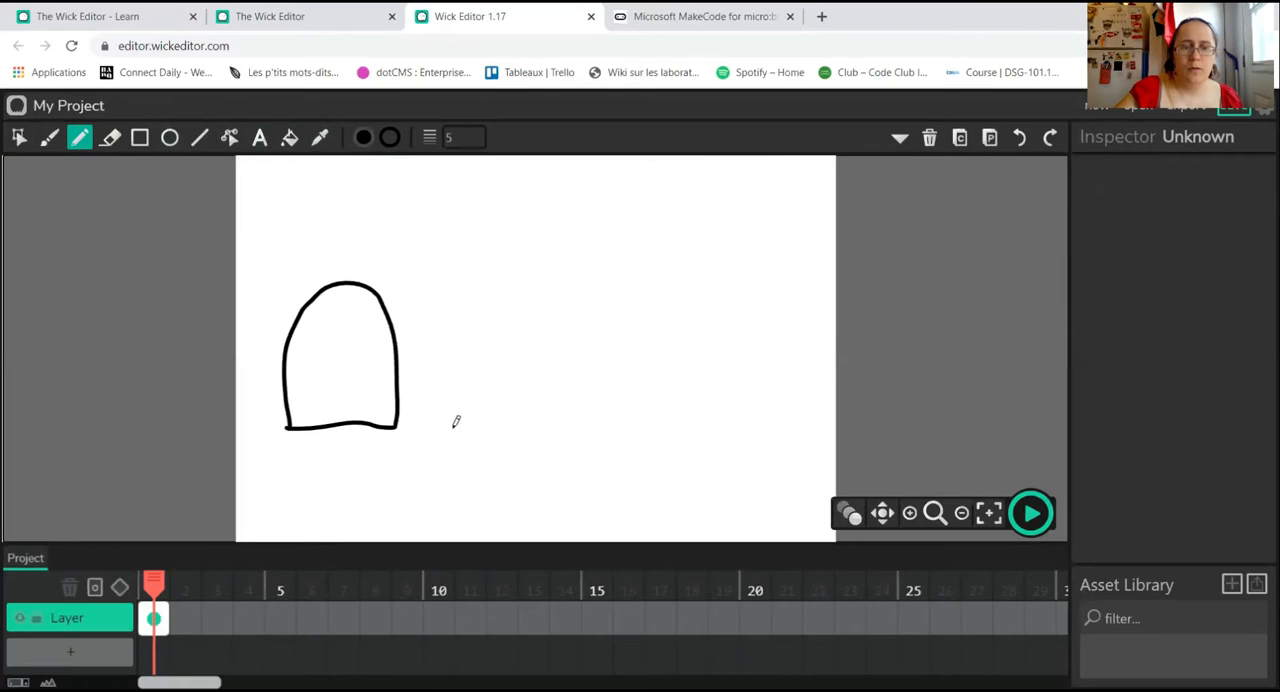
mouse_move(447, 427)
left_mouse_down()
mouse_move(468, 301)
mouse_move(518, 289)
mouse_move(549, 329)
mouse_move(554, 422)
mouse_move(447, 426)
left_mouse_up()
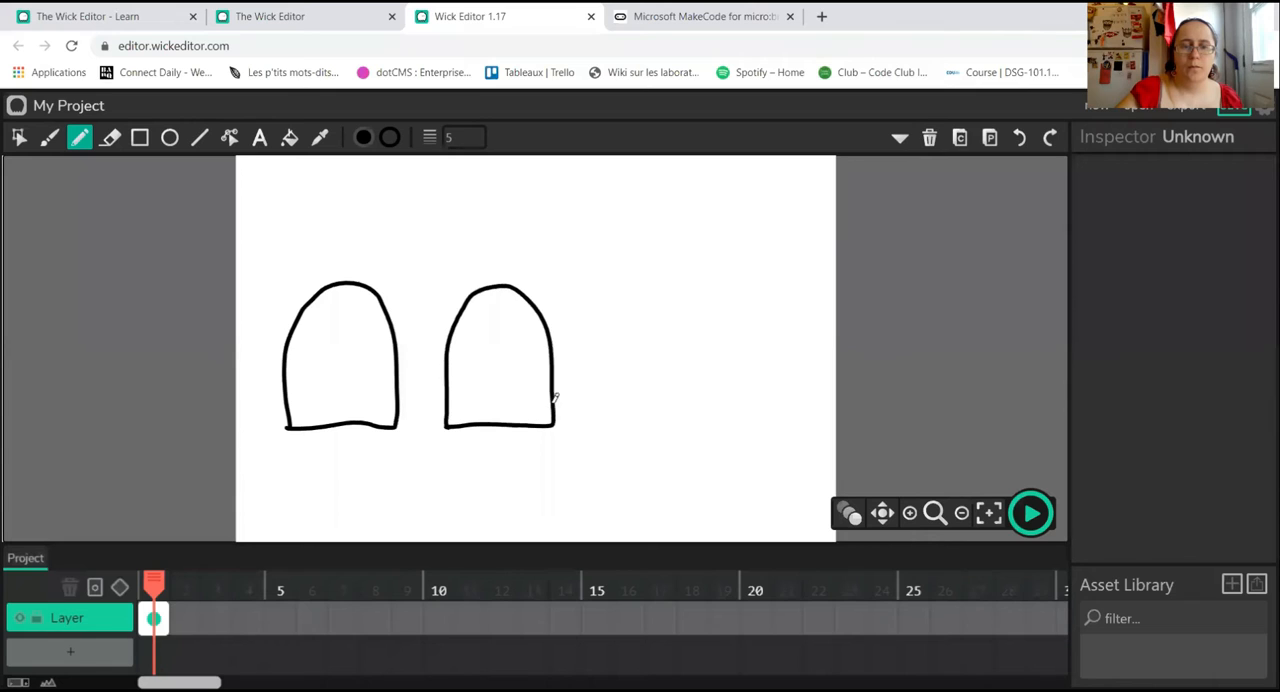
mouse_move(612, 422)
left_mouse_down()
mouse_move(619, 304)
mouse_move(674, 288)
mouse_move(708, 351)
mouse_move(716, 419)
mouse_move(616, 420)
left_mouse_up()
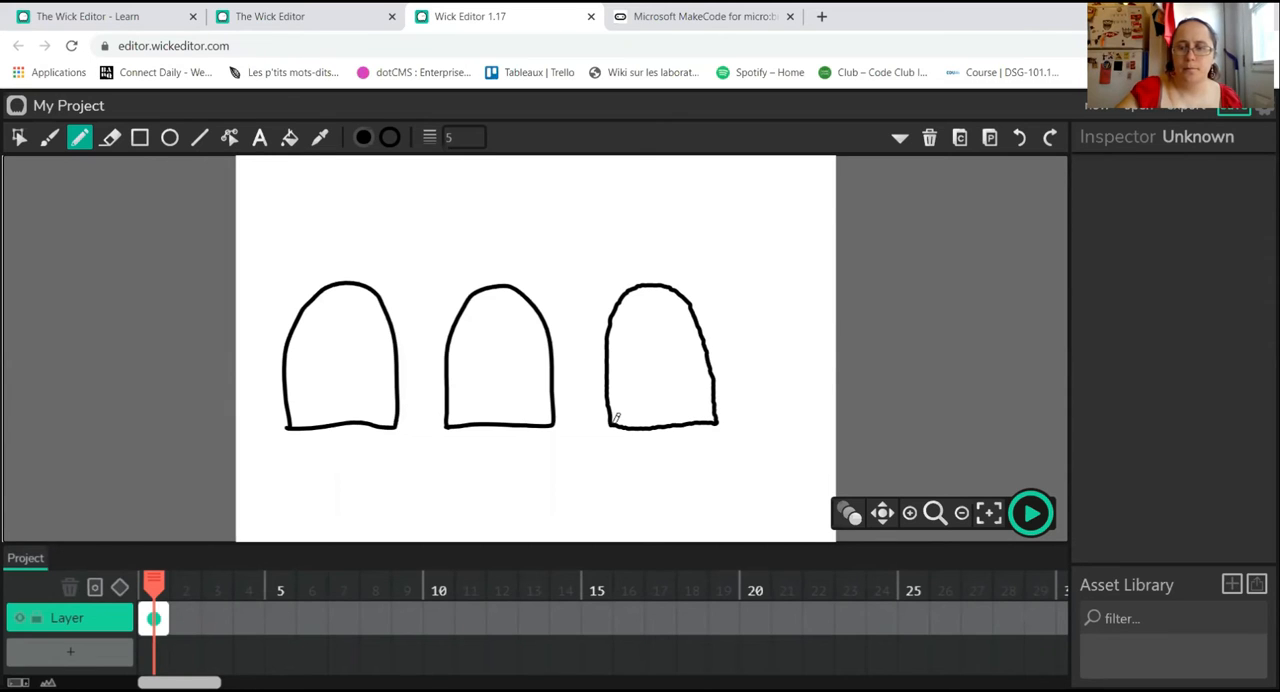
Step: Draw a small round doorknob near the right edge of each of the three doors
mouse_move(688, 348)
left_mouse_down()
mouse_move(684, 366)
mouse_move(702, 366)
mouse_move(694, 347)
left_mouse_up()
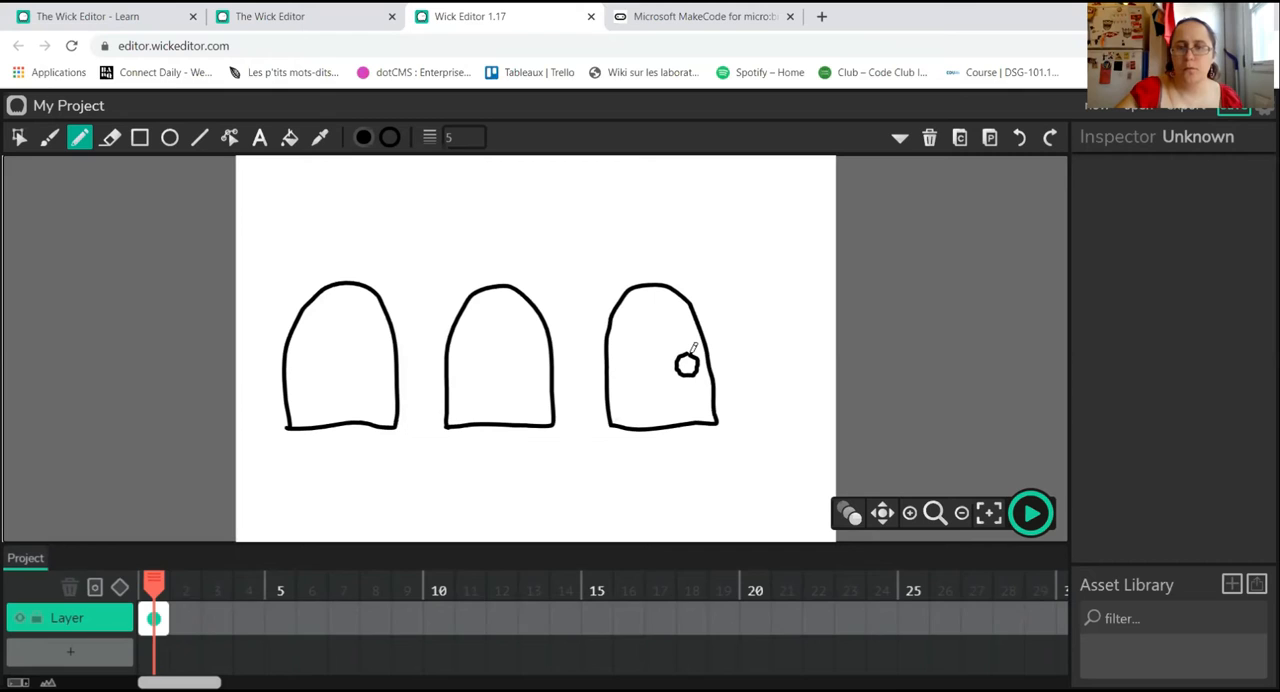
mouse_move(523, 352)
left_mouse_down()
mouse_move(530, 380)
mouse_move(530, 350)
left_mouse_up()
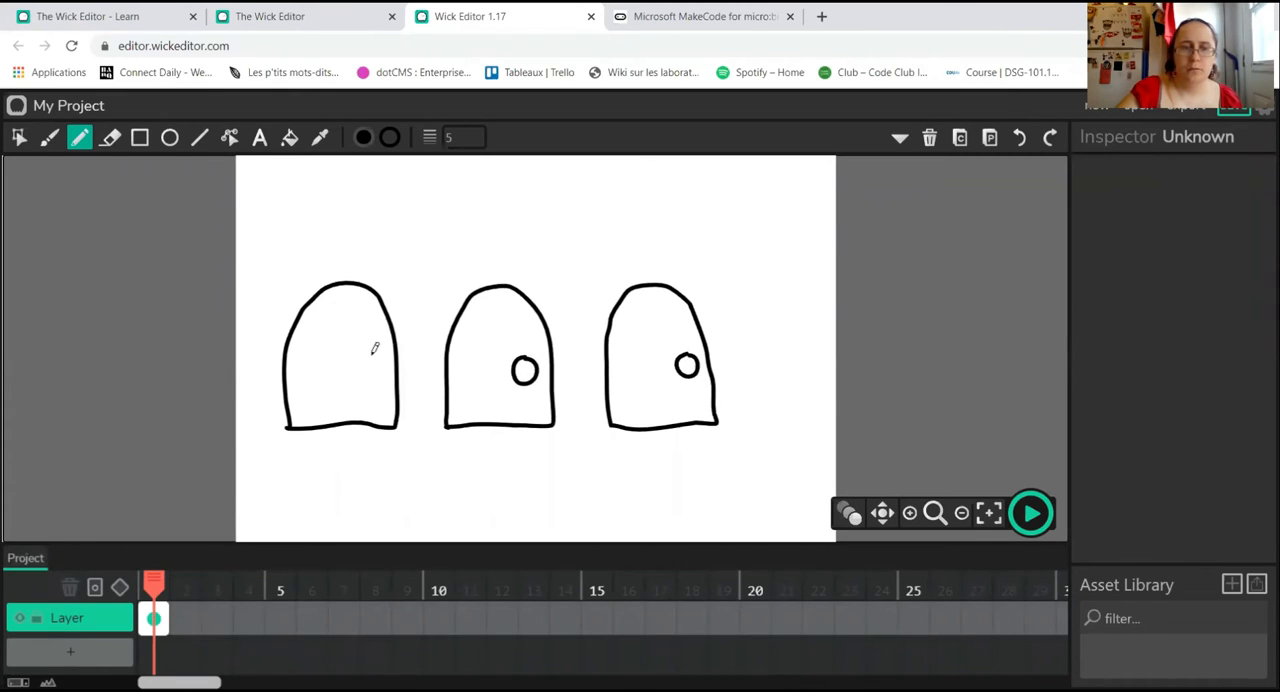
mouse_move(369, 349)
left_mouse_down()
mouse_move(360, 362)
mouse_move(375, 382)
mouse_move(384, 358)
mouse_move(373, 352)
left_mouse_up()
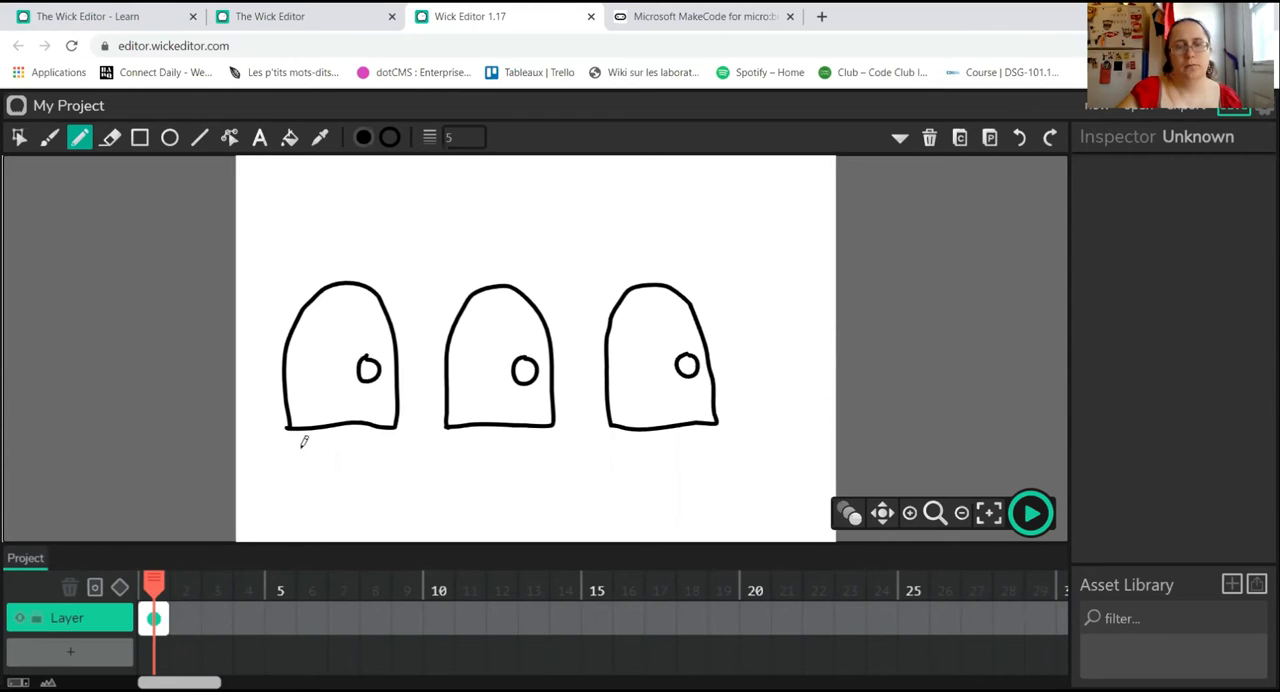
Step: Fill the bodies of all three doors with dark orange, leaving the doorknobs white
left_click(288, 143)
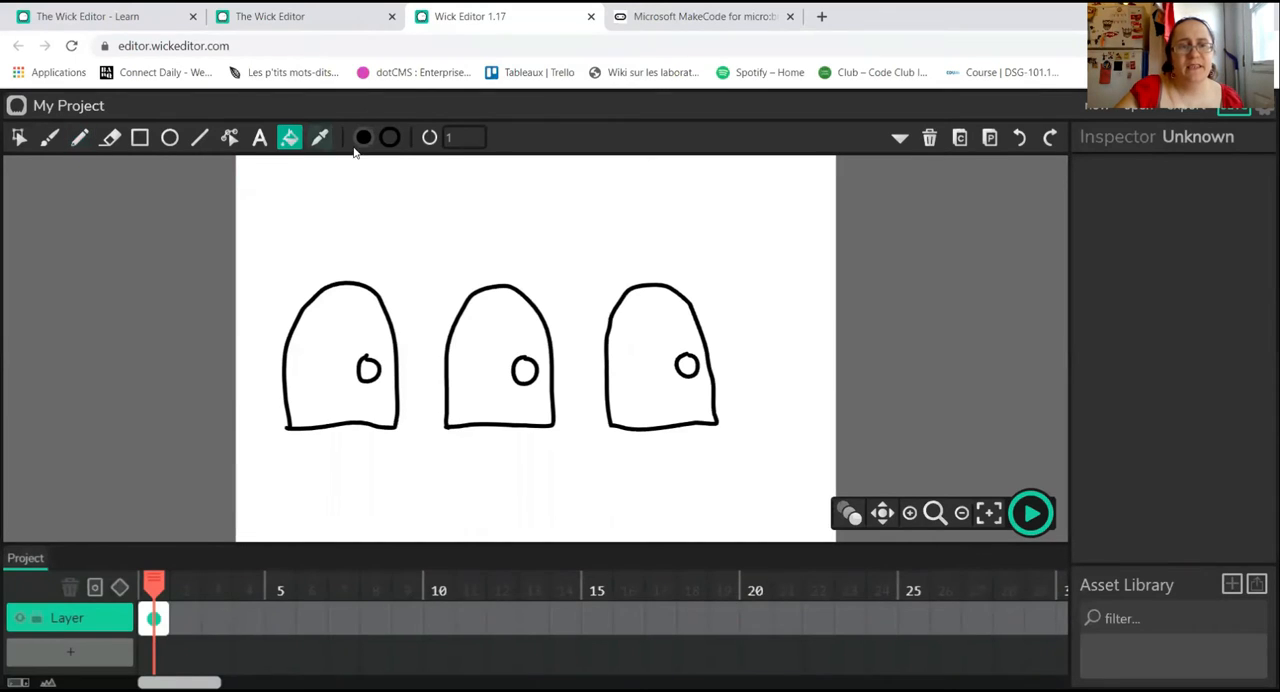
left_click(365, 141)
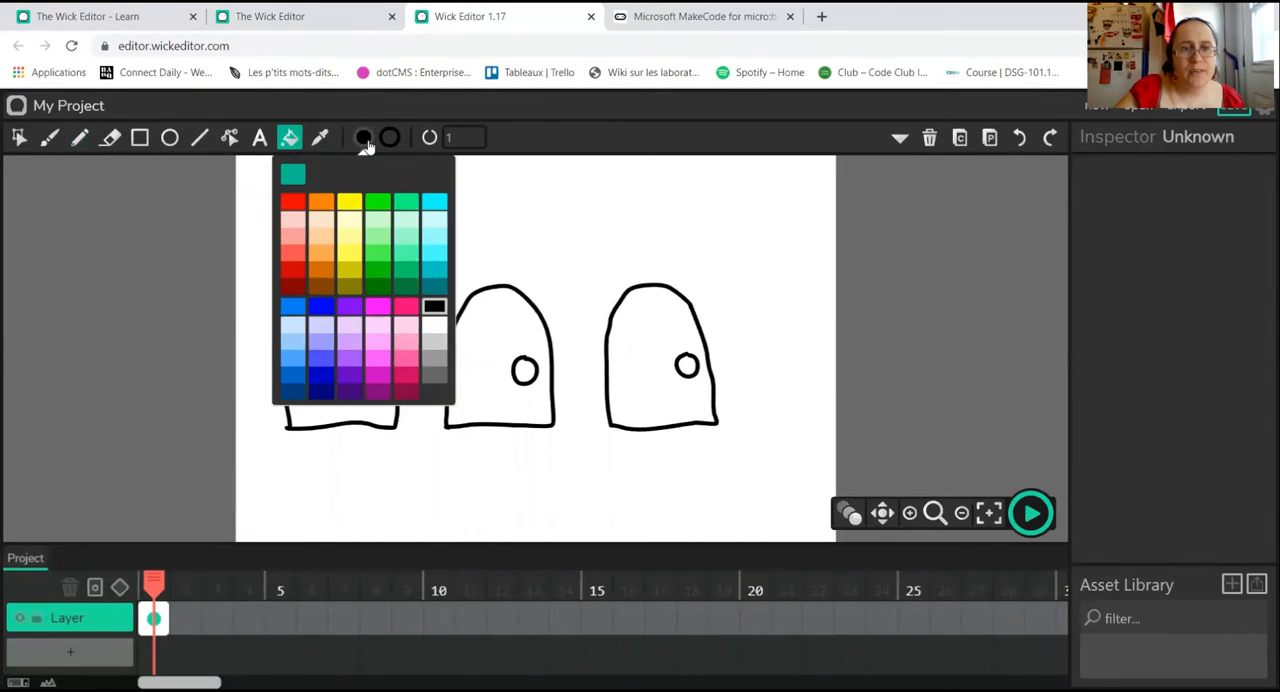
left_click(321, 271)
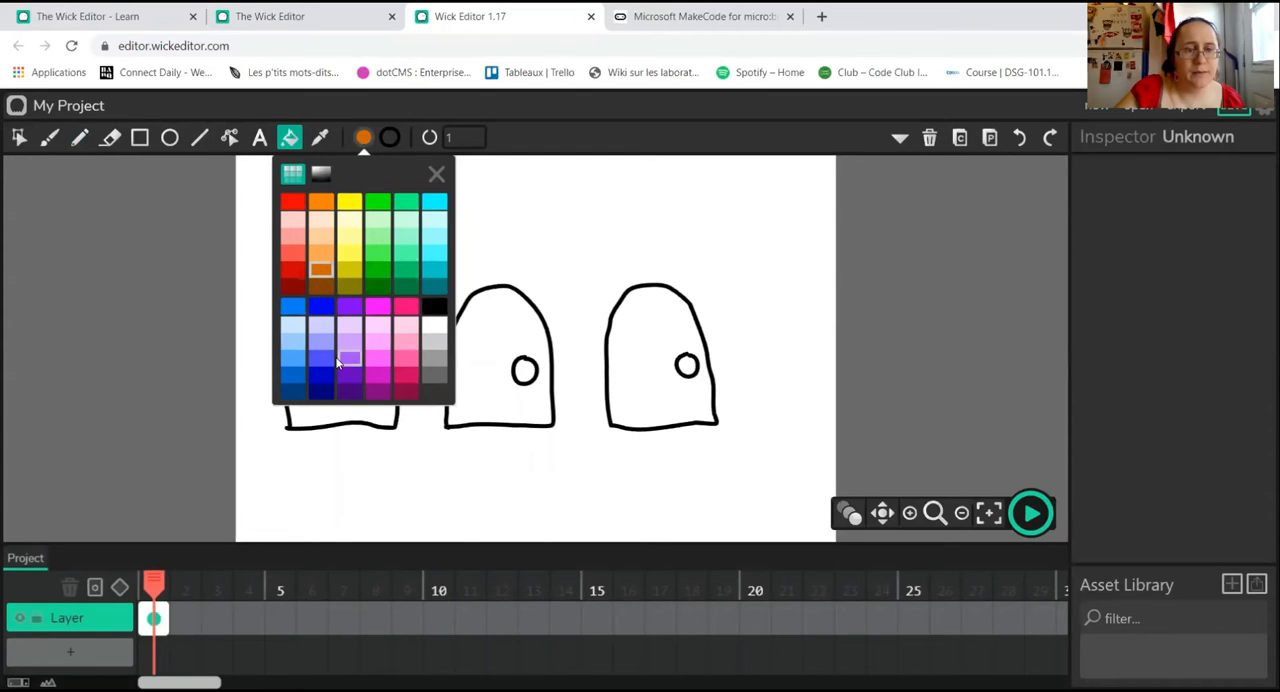
left_click(323, 409)
left_click(340, 411)
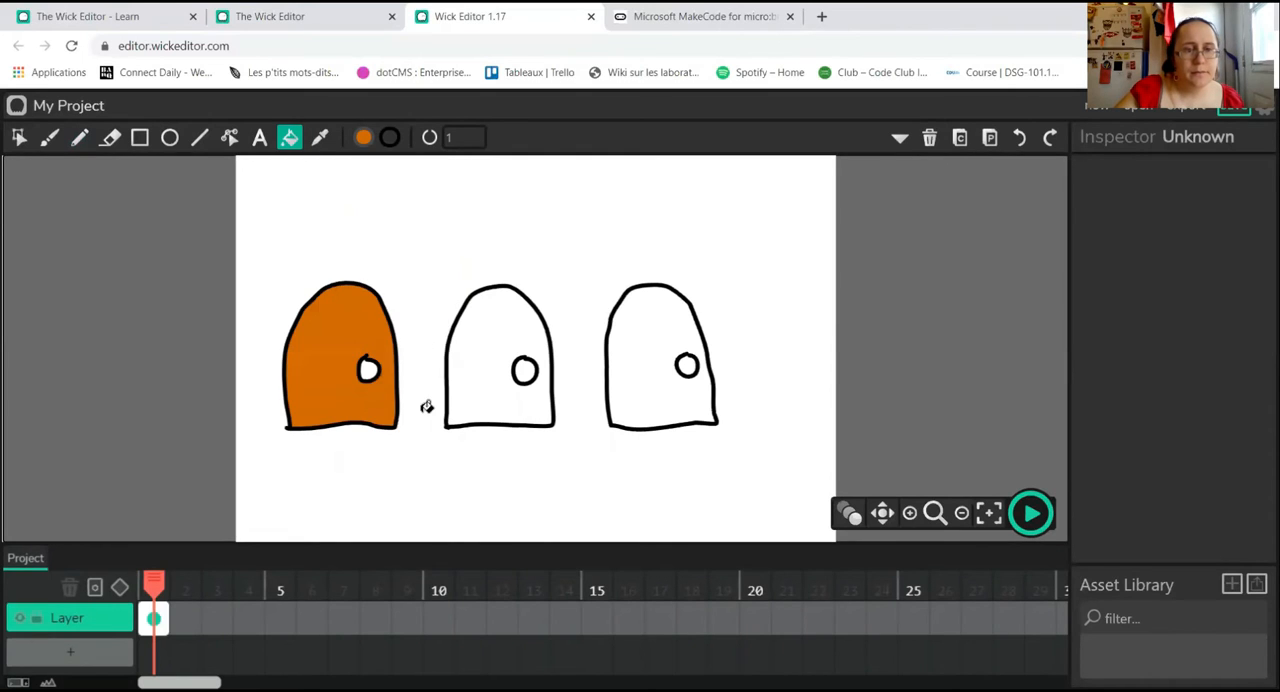
left_click(467, 382)
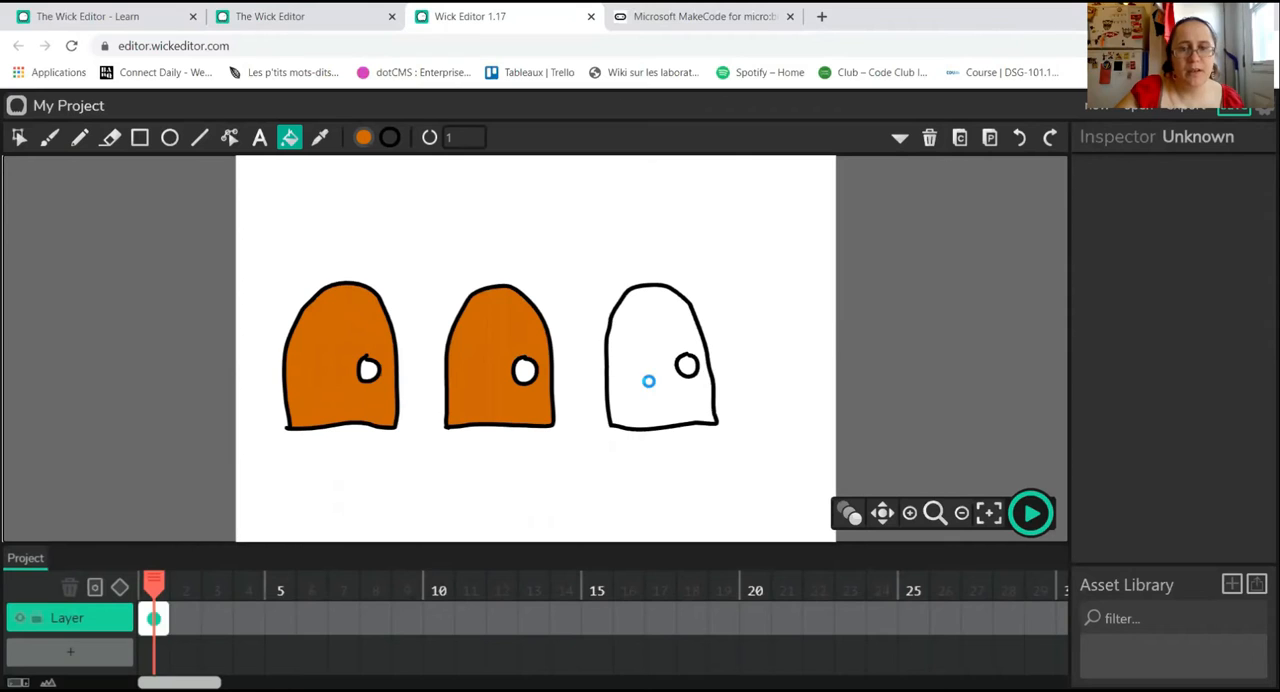
left_click(650, 380)
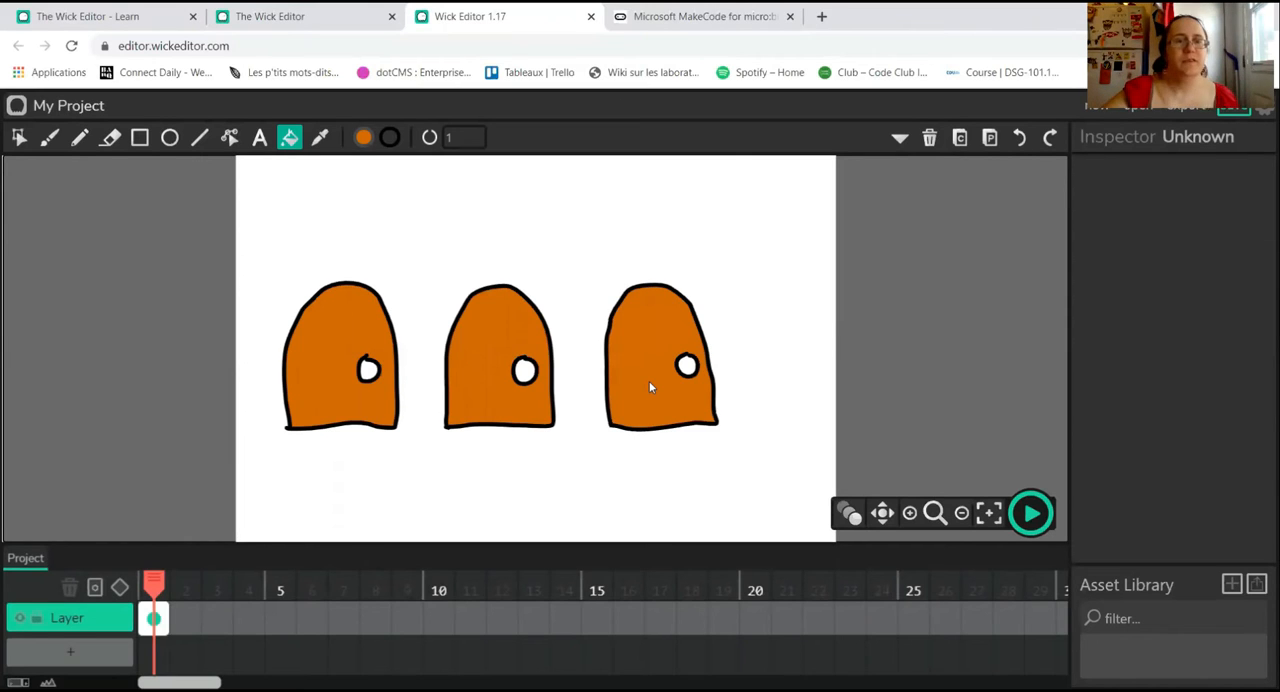
Step: Draw three vertical plank lines on the left door with the Pencil, interrupting the last one at the knob
left_click(80, 140)
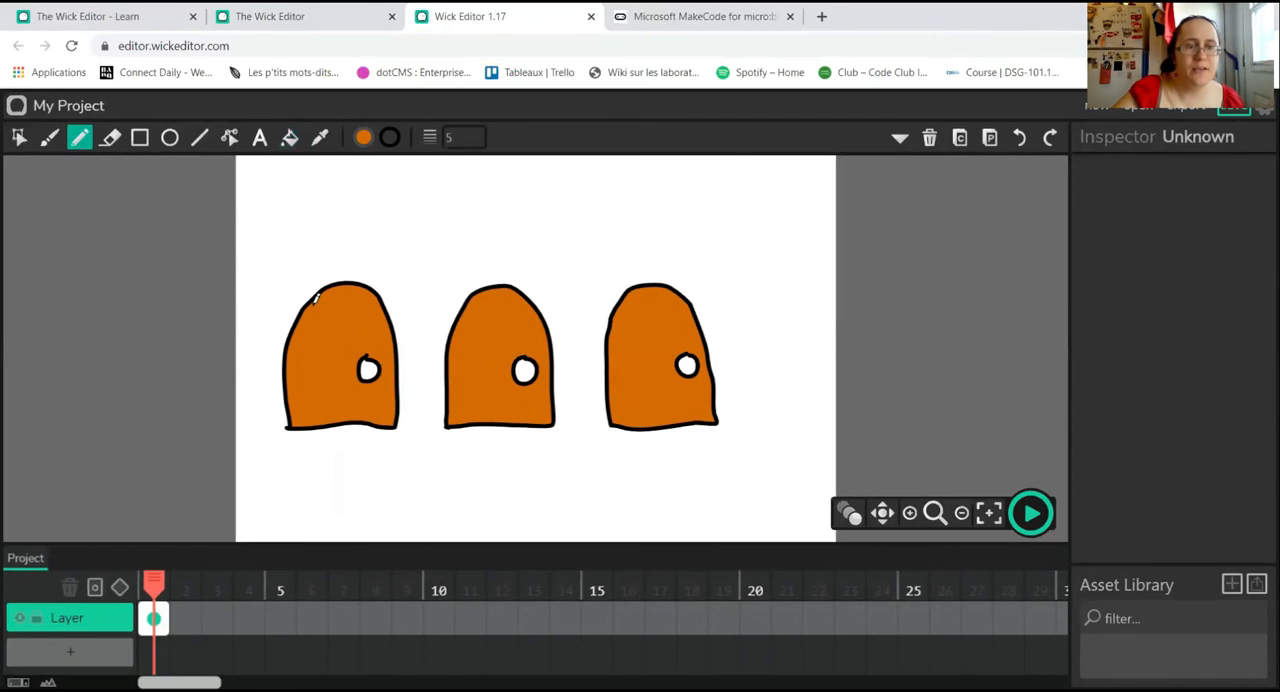
left_click_drag(308, 300, 300, 418)
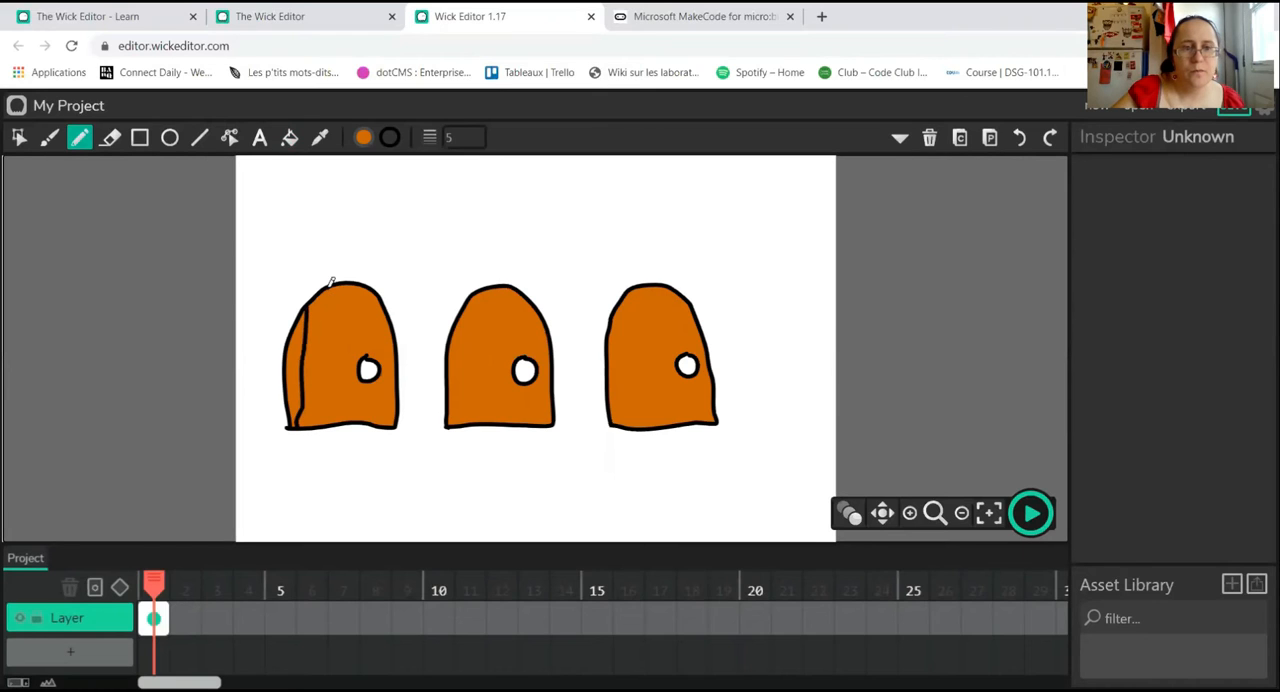
left_click_drag(330, 289, 333, 413)
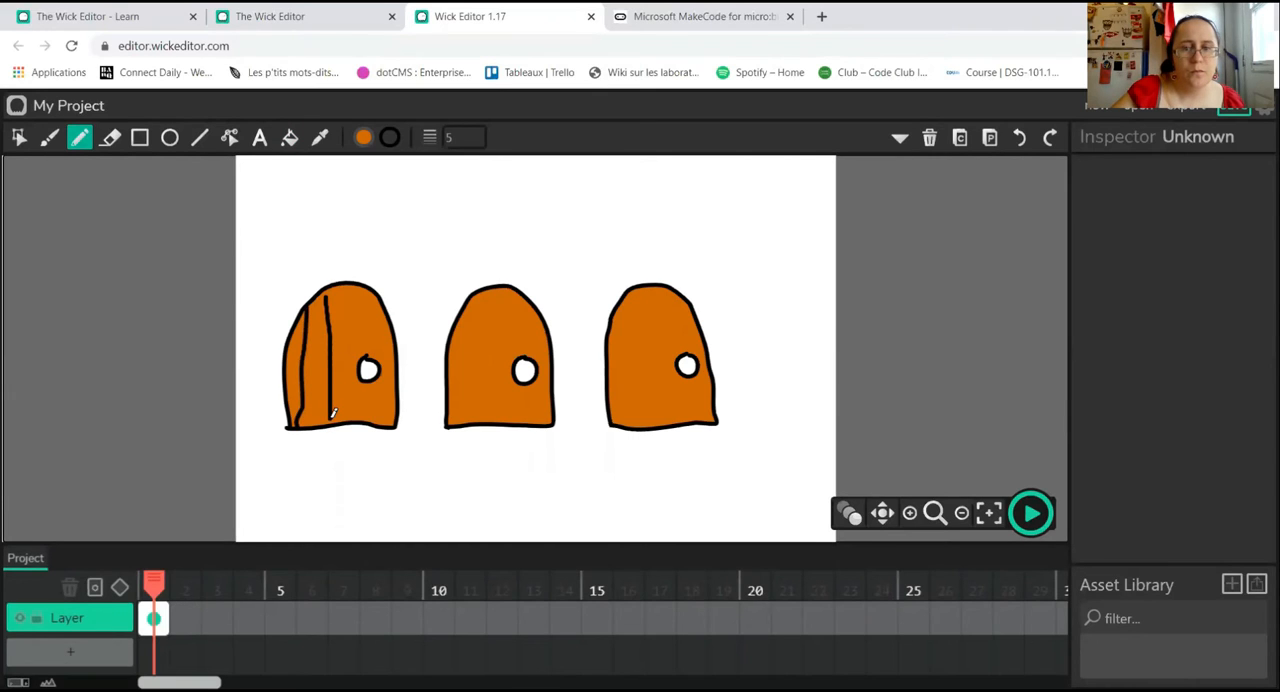
left_click_drag(362, 292, 368, 416)
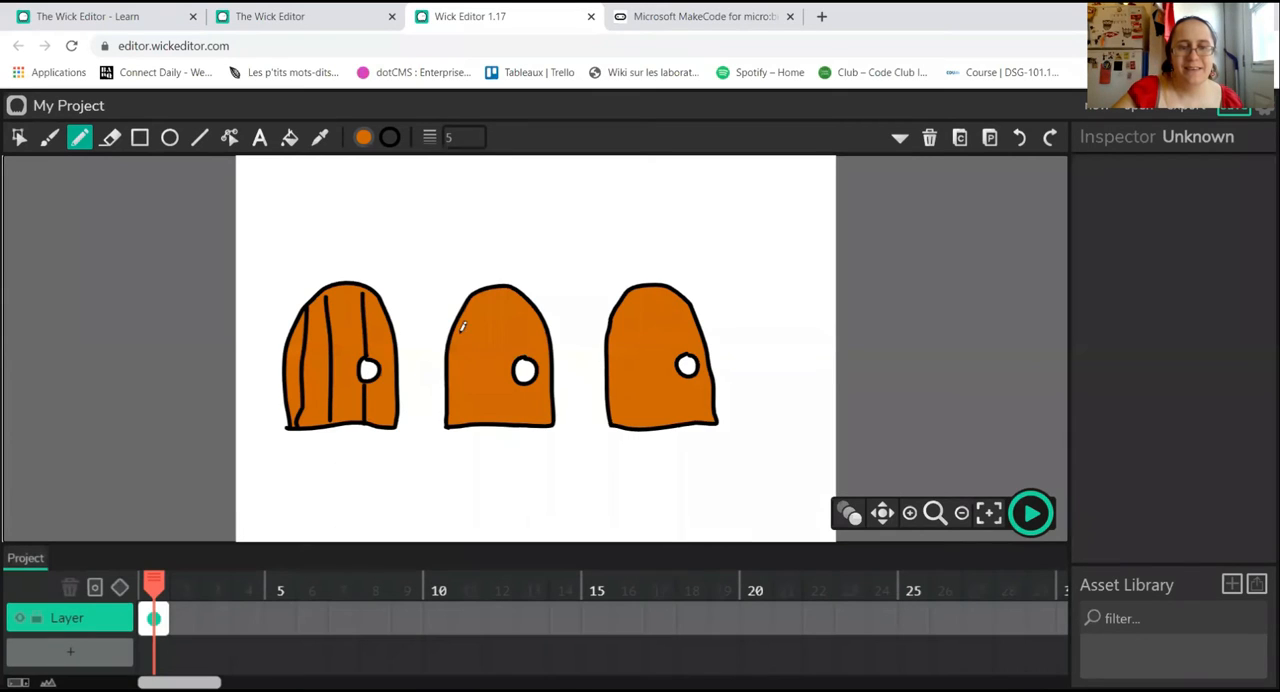
Step: Draw four vertical plank lines on the middle door, undoing and redrawing the first one slightly farther from the left edge
left_click_drag(462, 307, 453, 424)
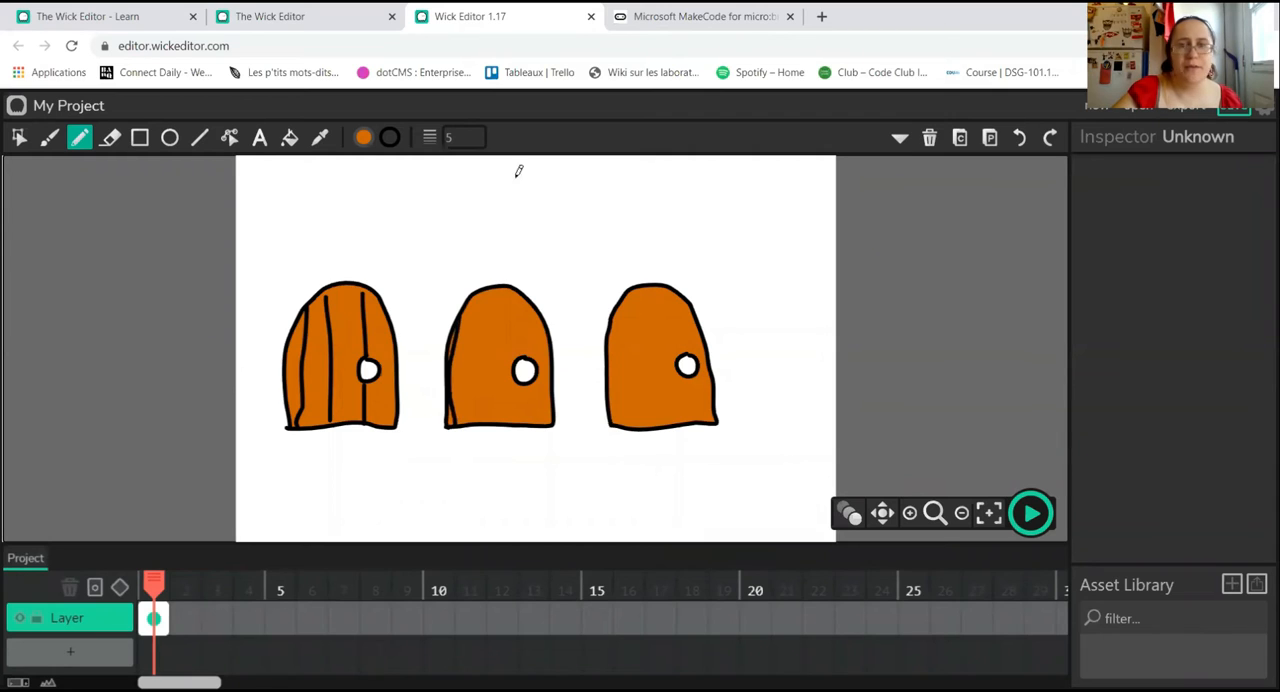
left_click(1019, 137)
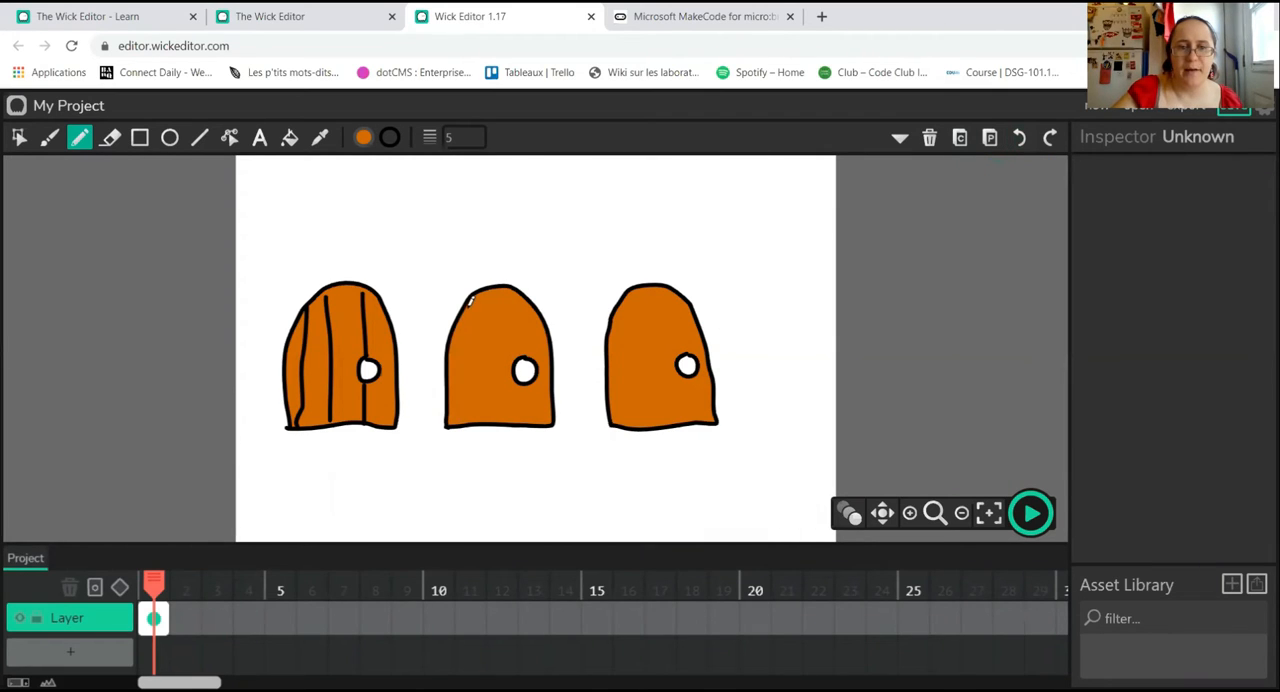
left_click_drag(466, 312, 465, 411)
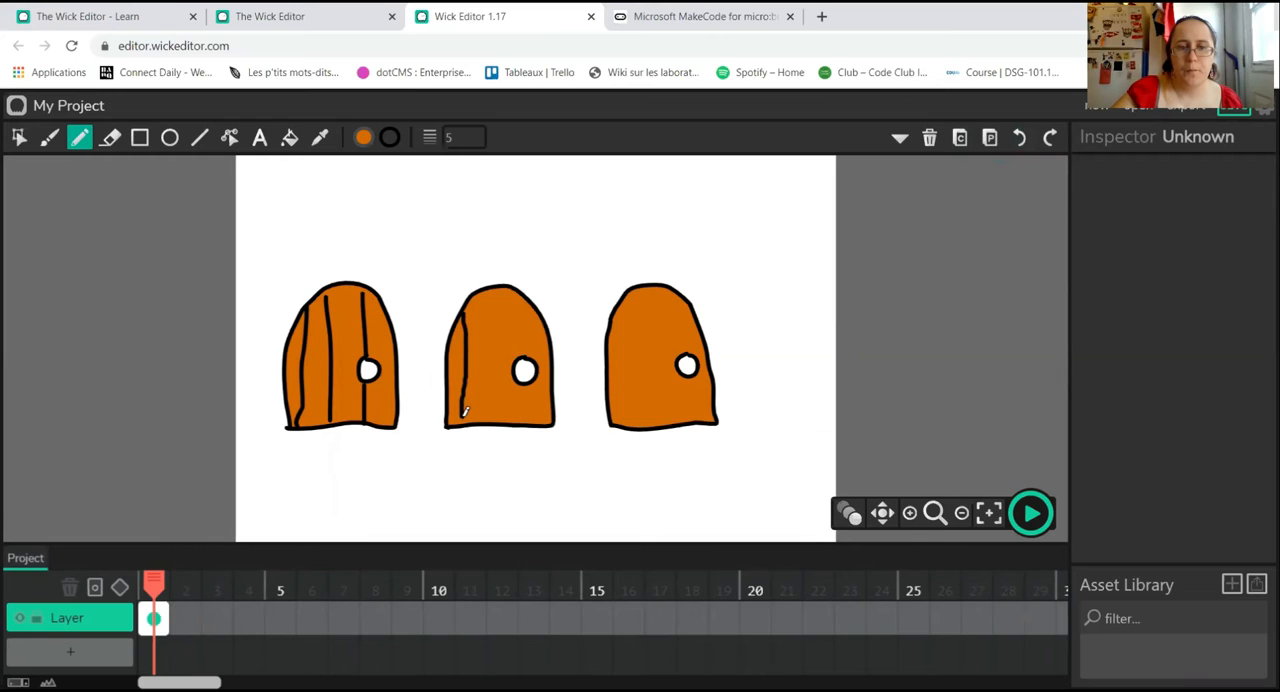
left_click_drag(483, 290, 487, 424)
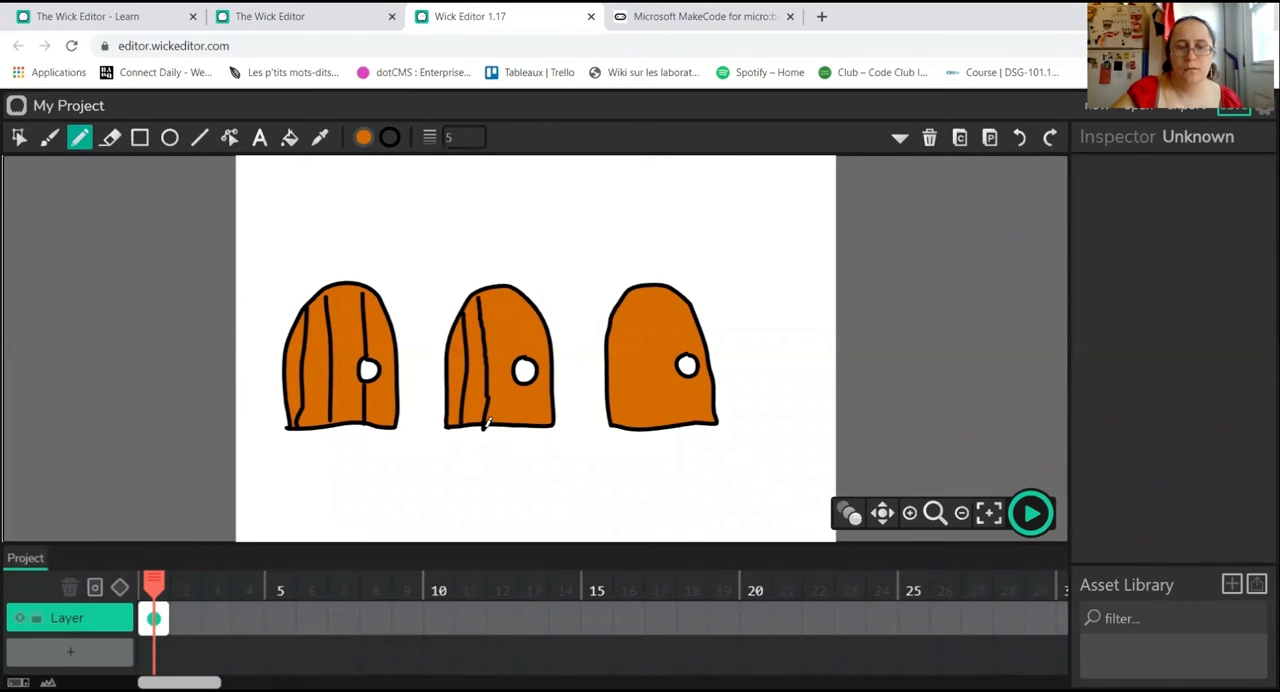
left_click_drag(509, 284, 515, 410)
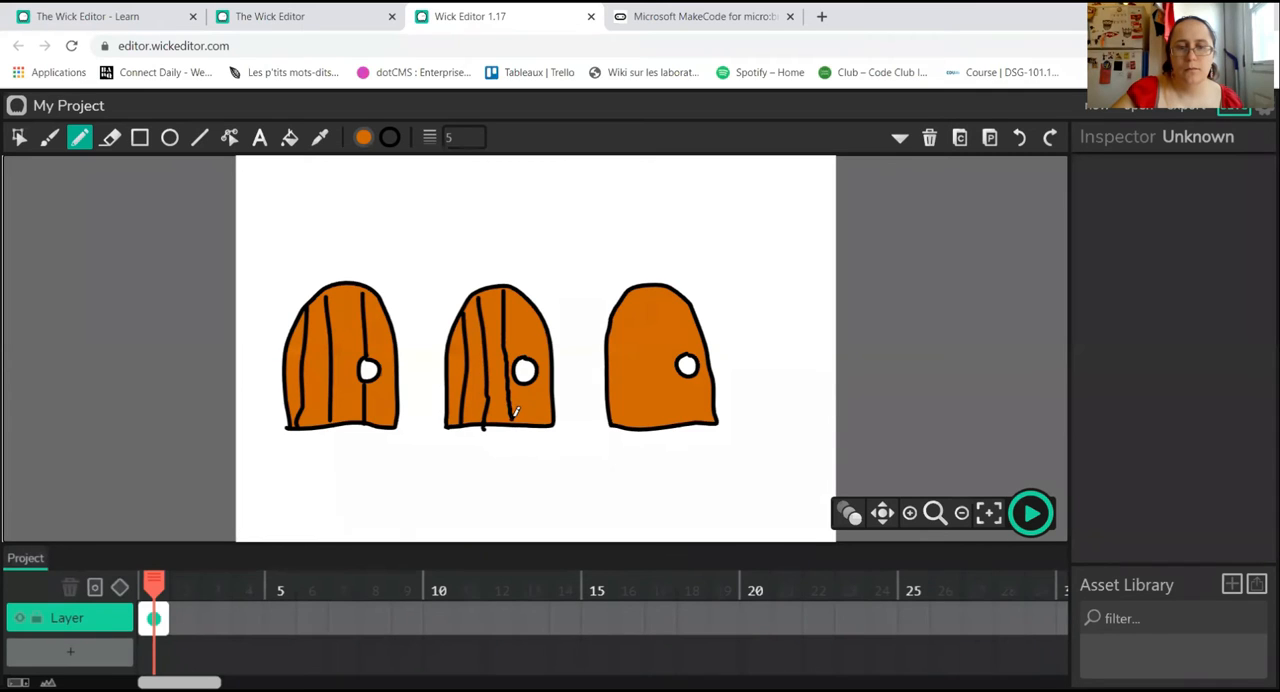
left_click_drag(535, 300, 534, 411)
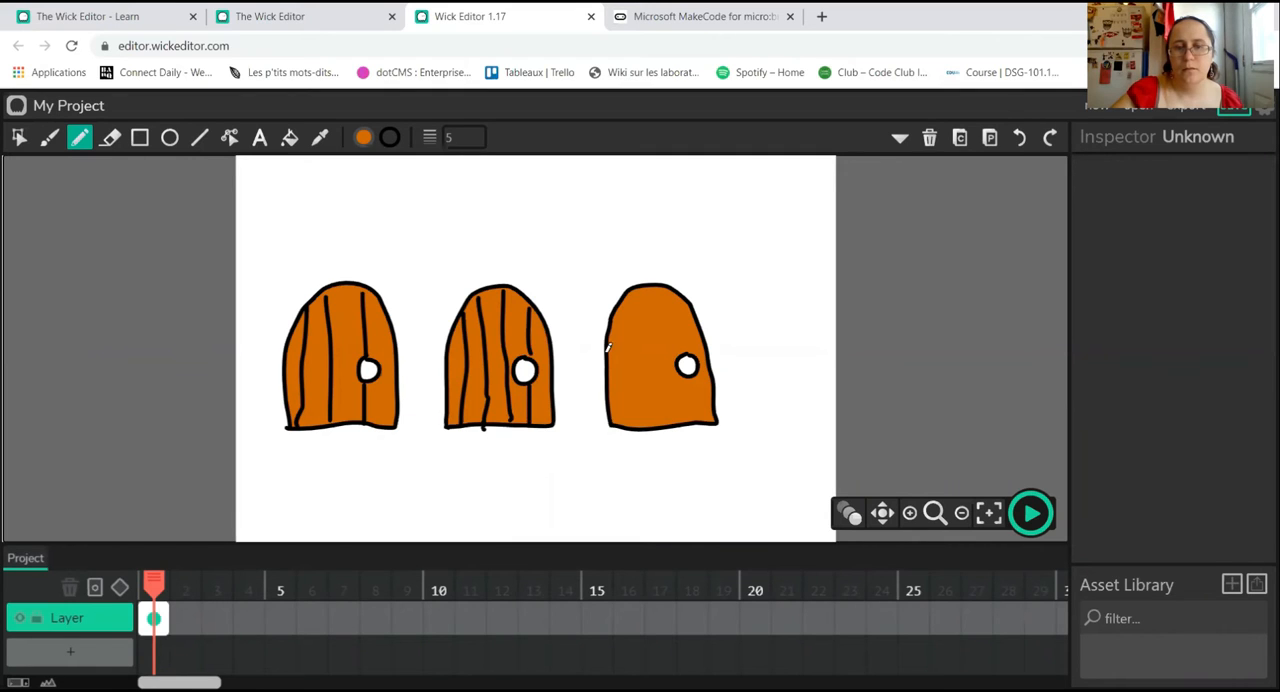
Step: Draw four vertical plank lines on the right door, interrupting the last one at the knob
left_click_drag(621, 303, 627, 425)
left_click_drag(637, 285, 647, 413)
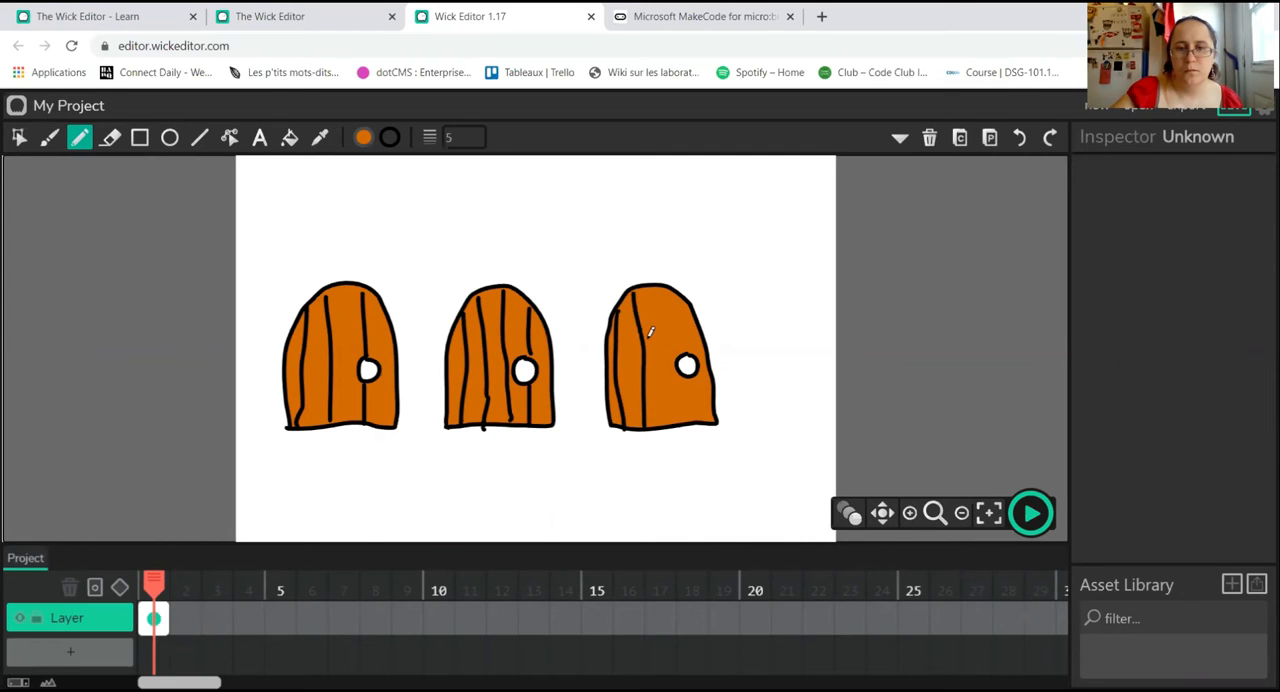
left_click_drag(659, 281, 681, 412)
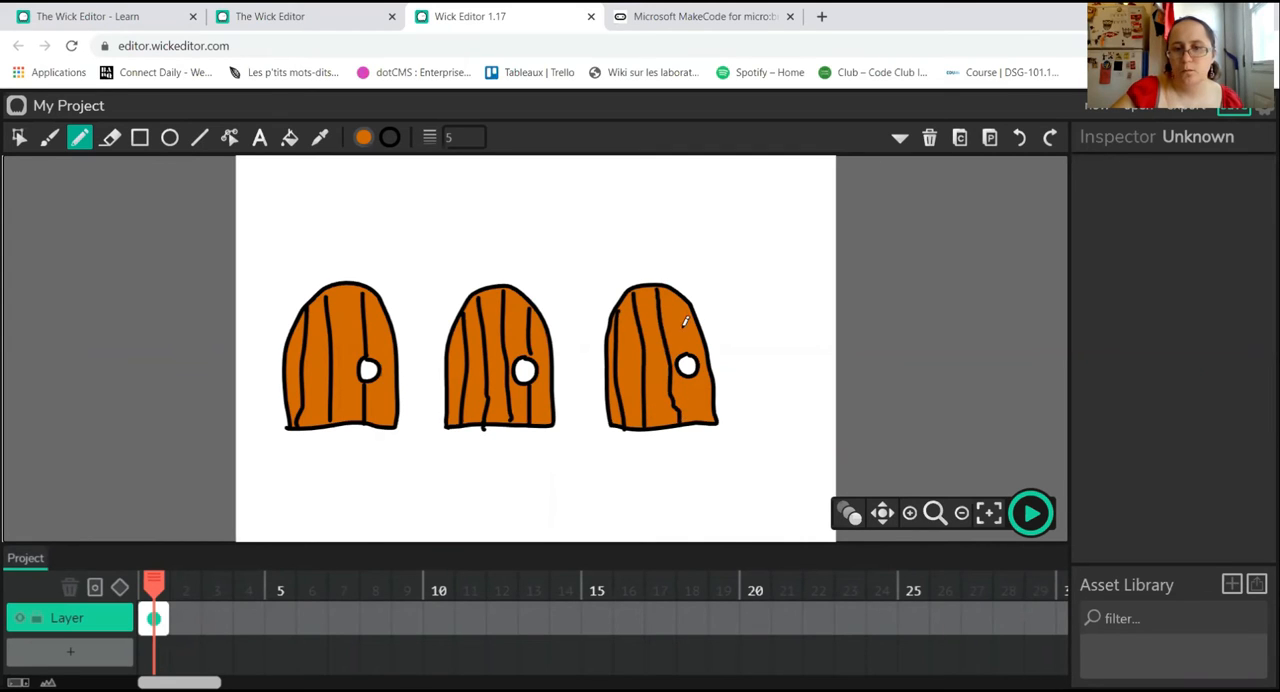
left_click_drag(687, 292, 704, 426)
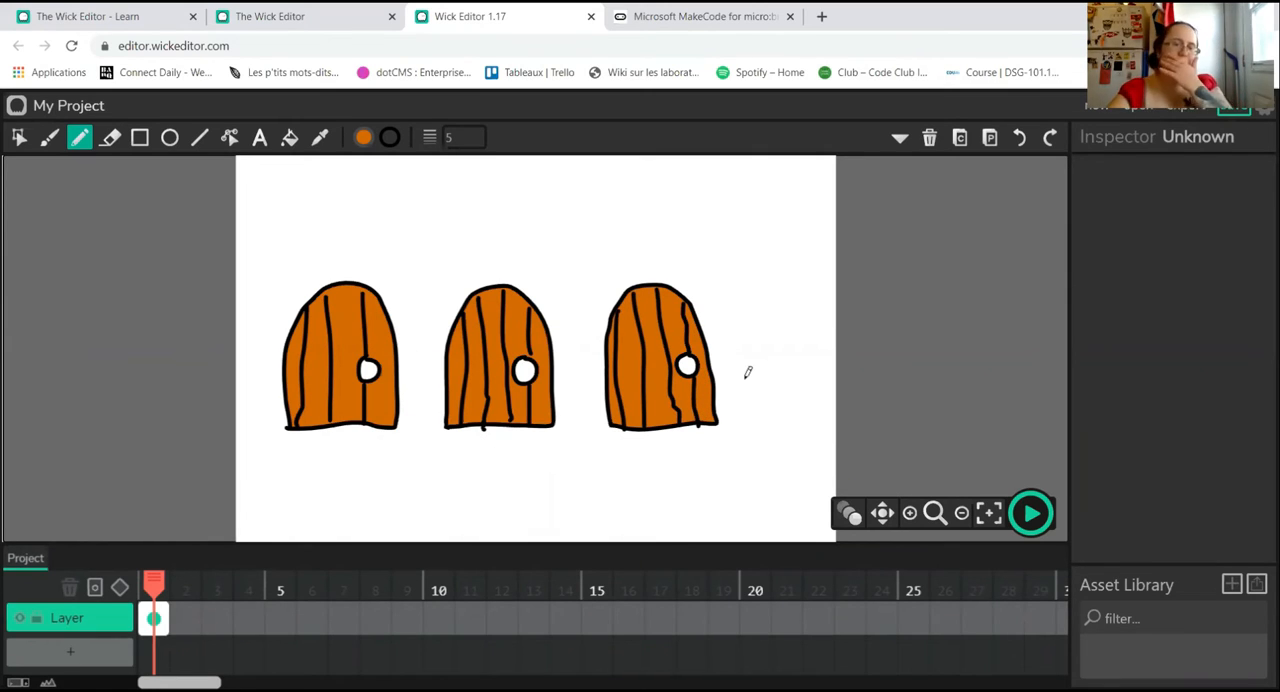
Step: Add the text "Choisi ta porte!!" above the doors, replacing the default text
left_click(259, 137)
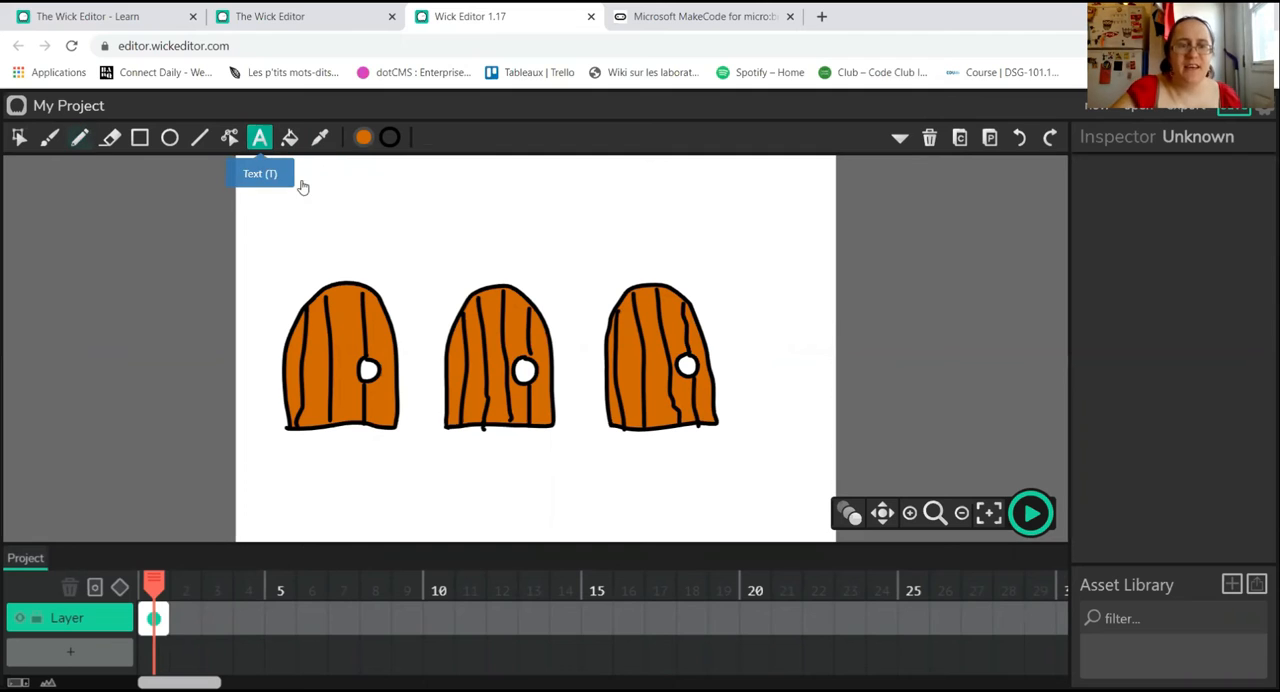
left_click(357, 207)
key("BackSpace")
key("BackSpace")
key("BackSpace")
key("BackSpace")
type("Chois")
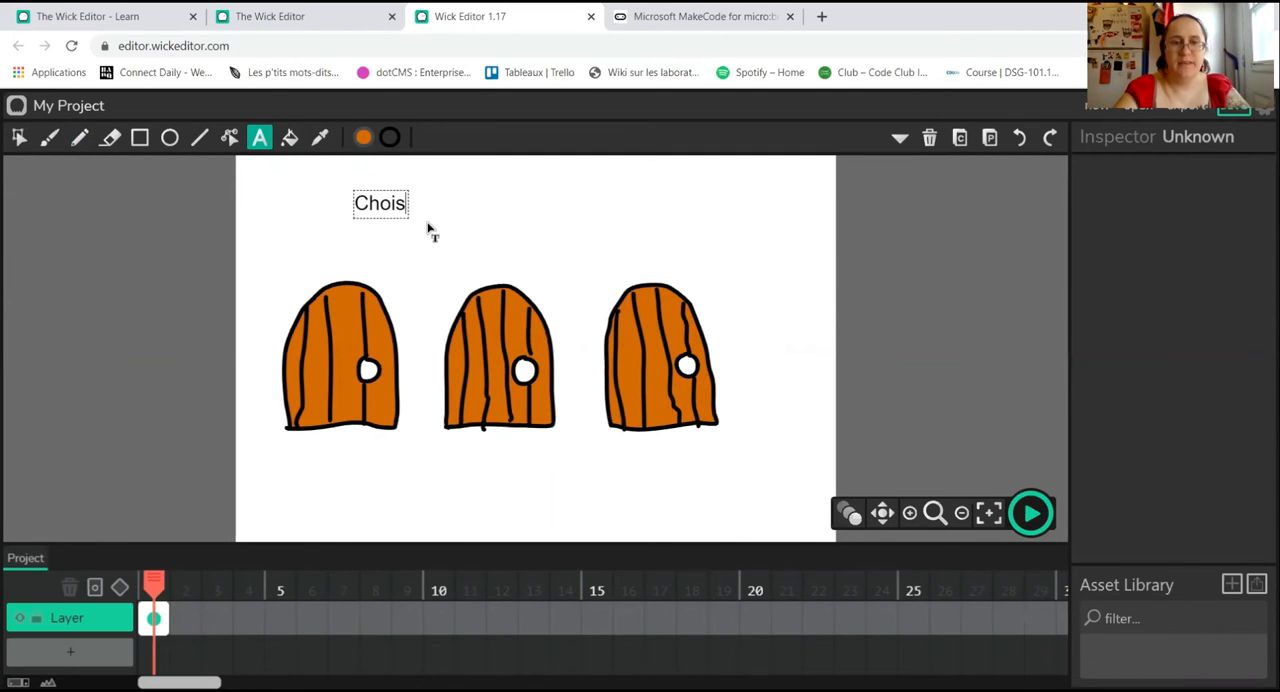
type("i ta po")
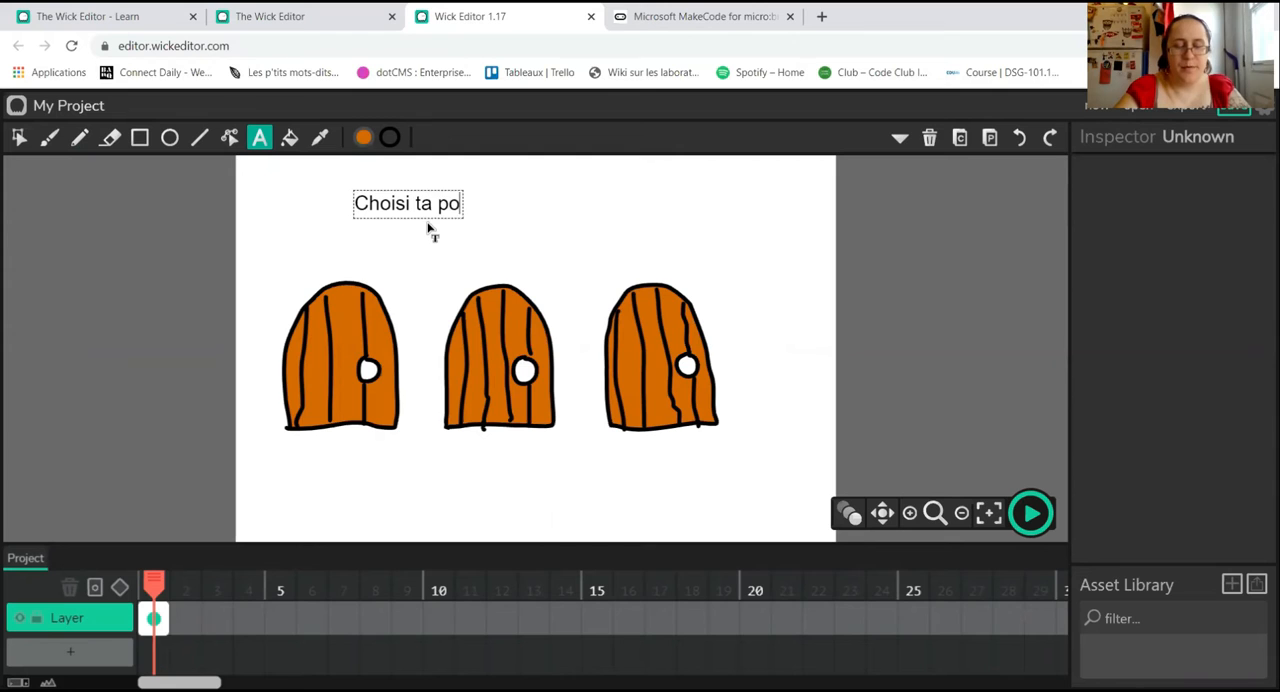
type("rte!!")
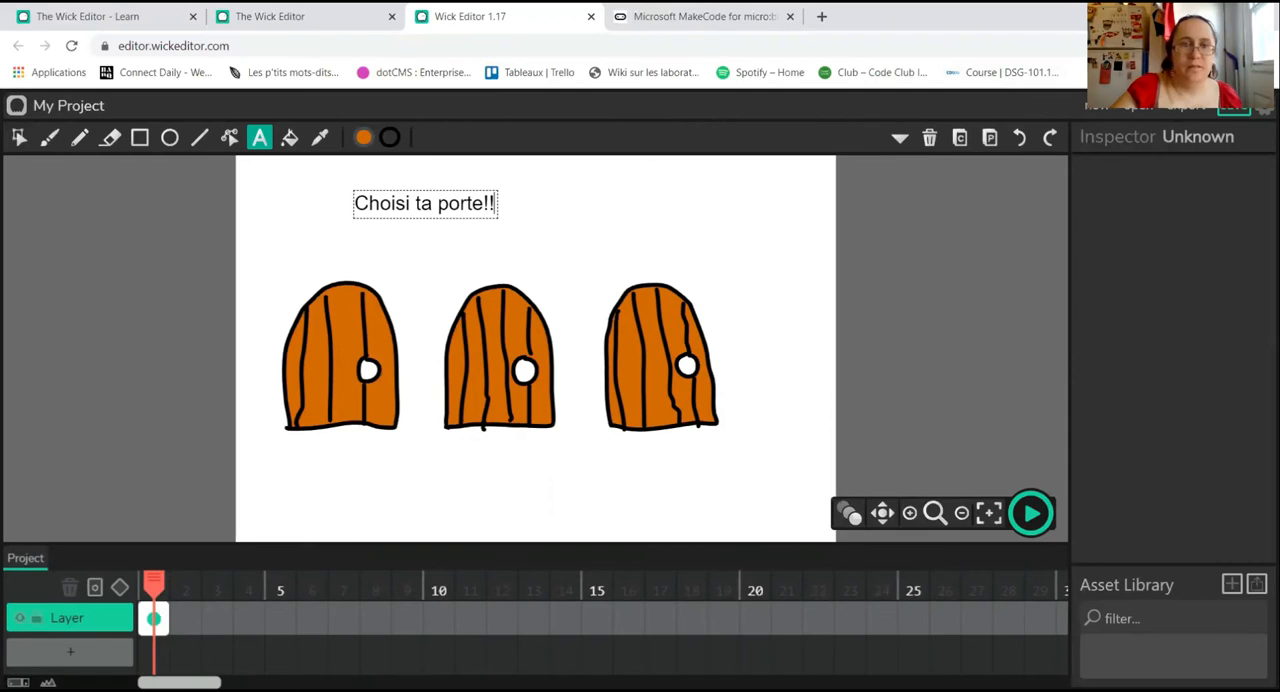
Step: Try to resize the title text above the doors, undoing after a stray default text lands over it
left_click_drag(356, 203, 492, 203)
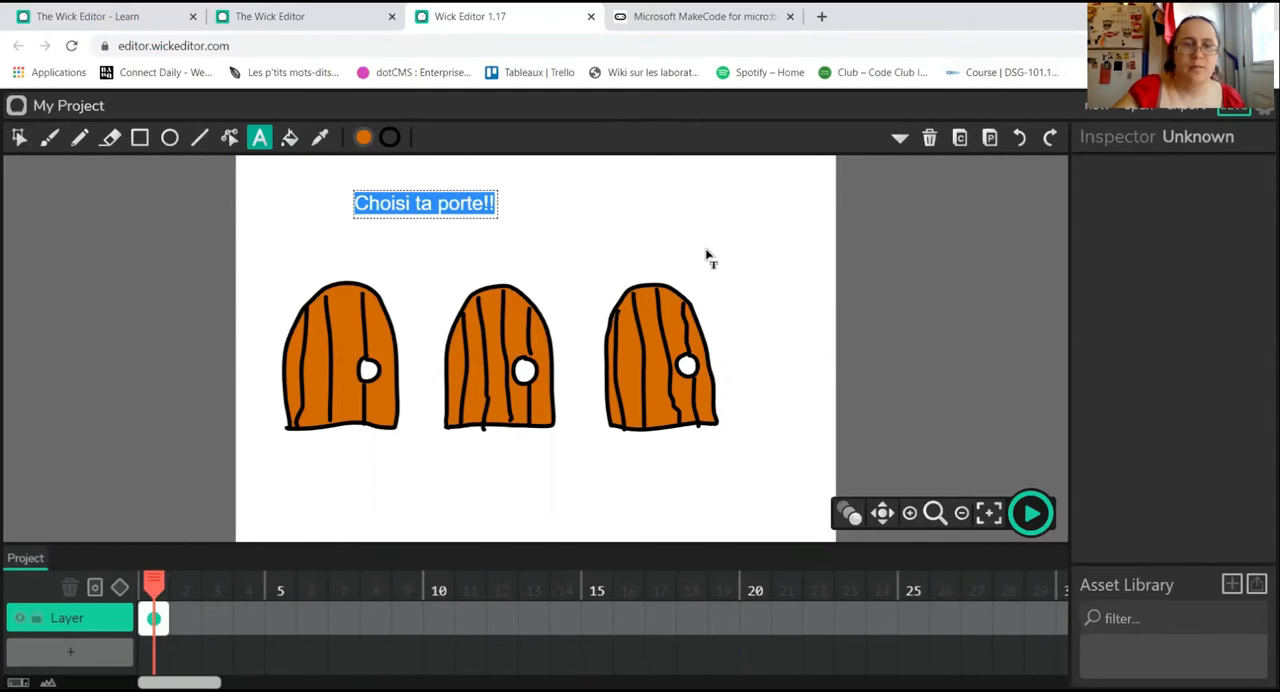
left_click(498, 215)
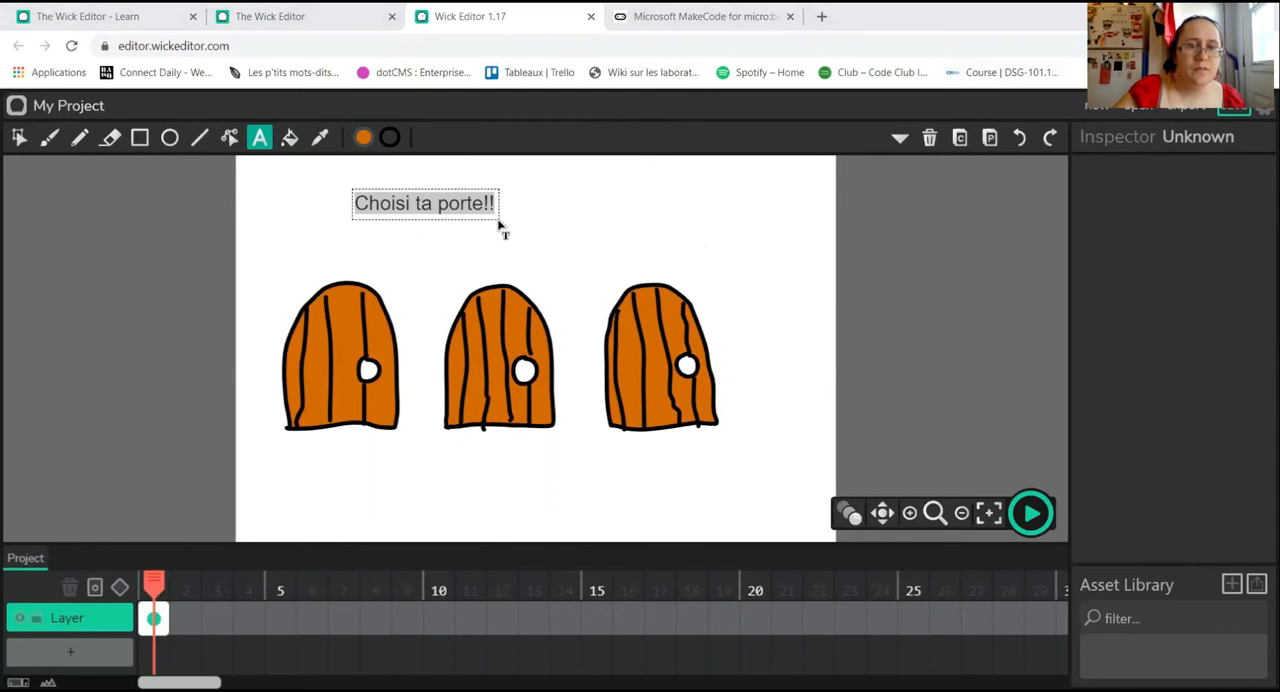
left_click(508, 232)
left_click(453, 206)
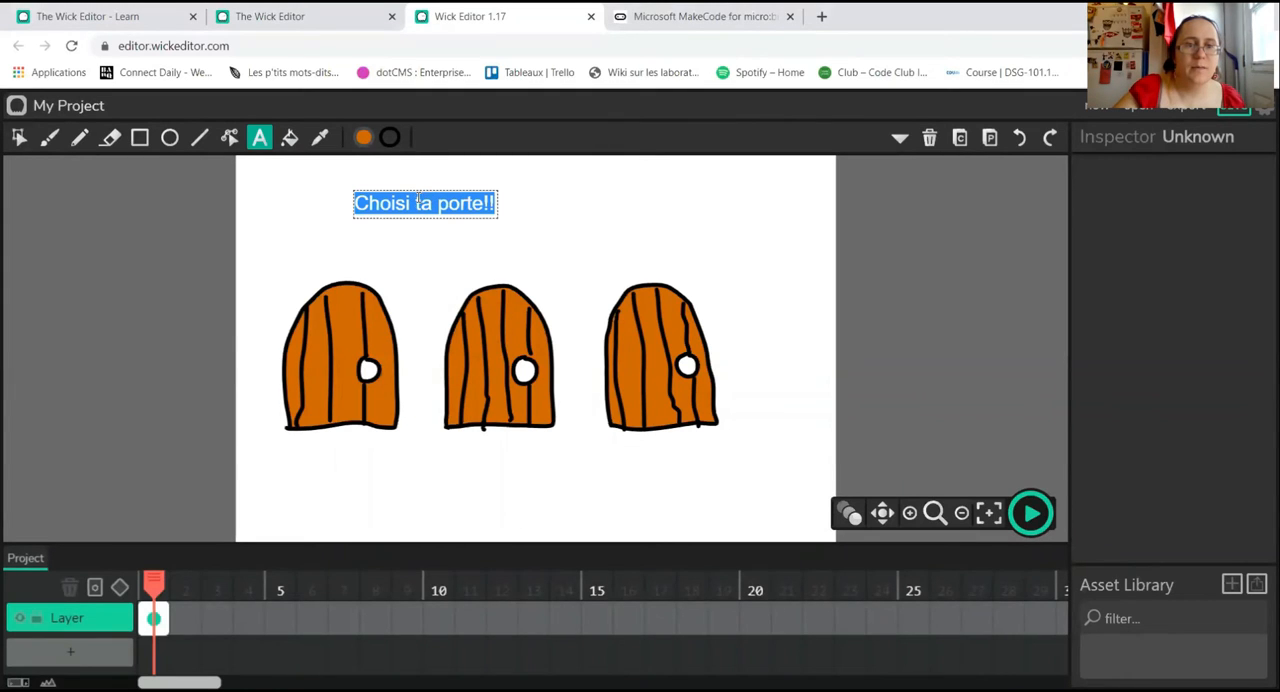
left_click(343, 212)
left_click(343, 210)
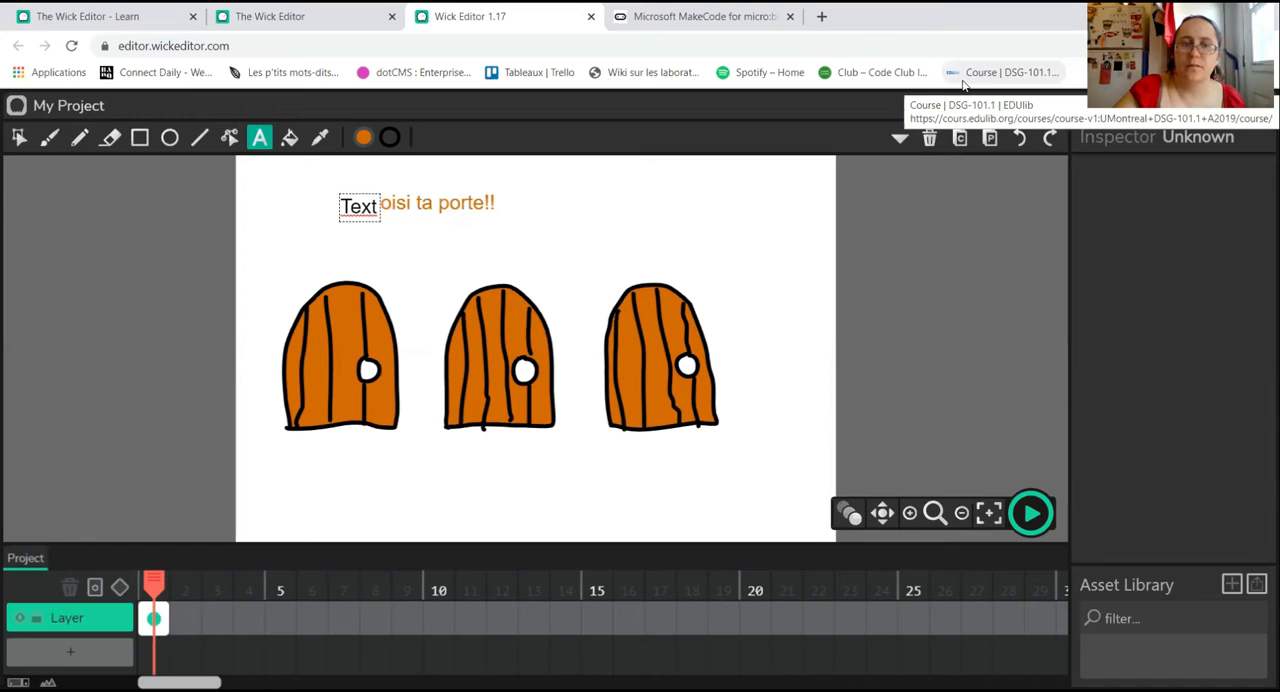
left_click(1020, 141)
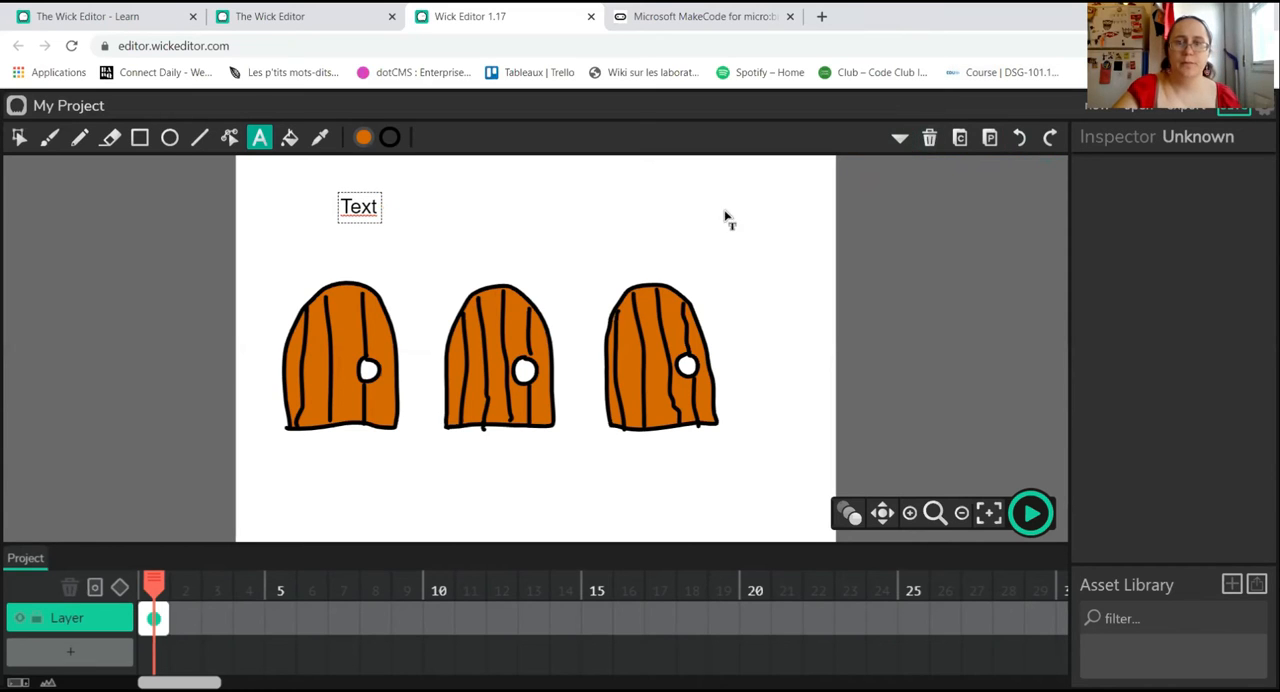
Step: Replace the remaining default text above the doors with "Choisi ta porte!"
left_click(368, 209)
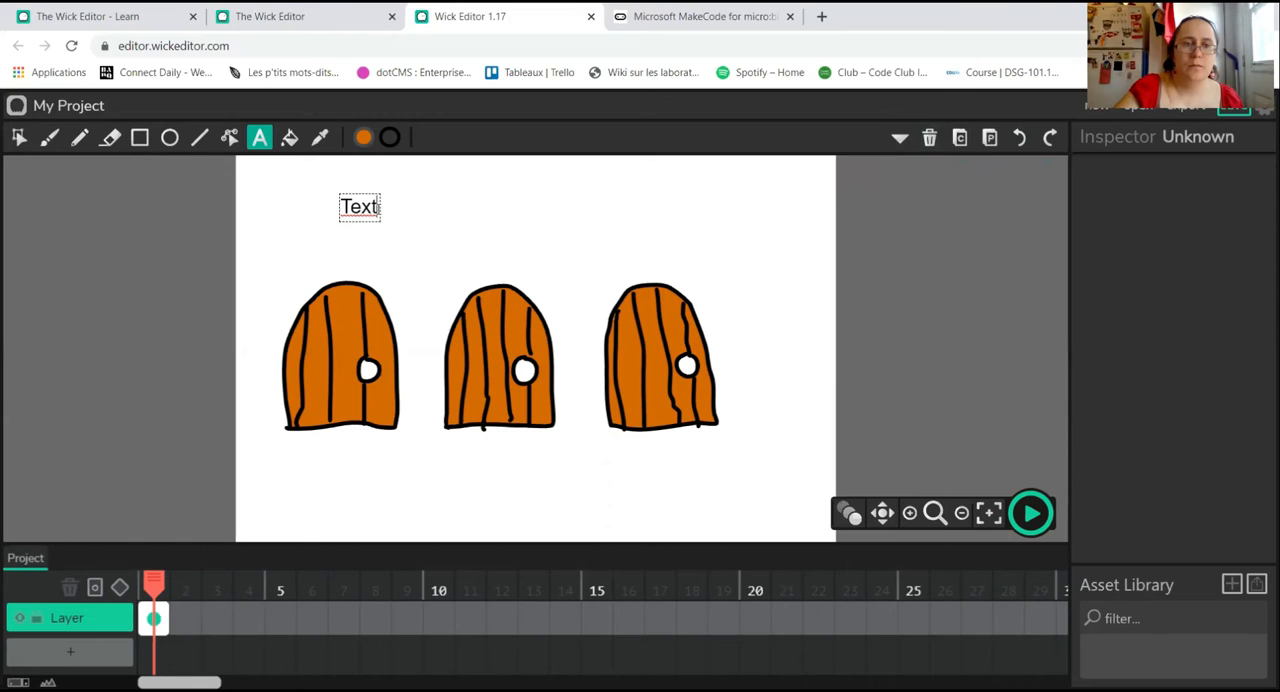
double_click(346, 207)
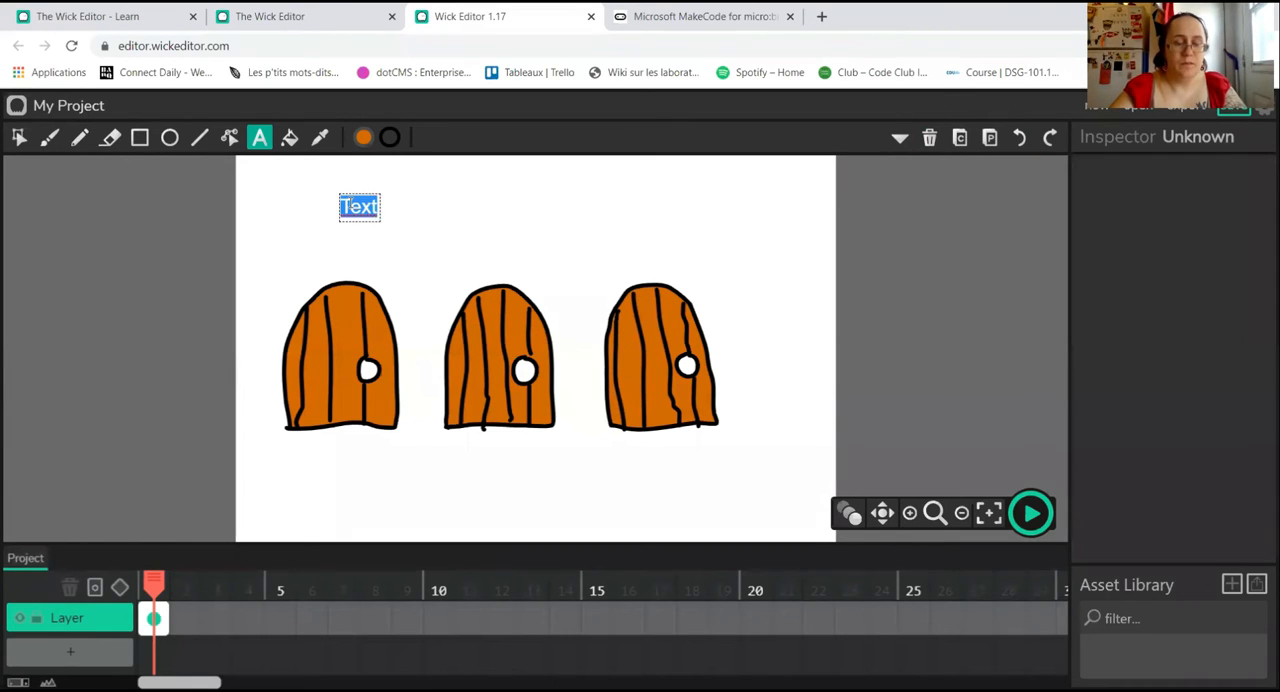
type("Choisis ta")
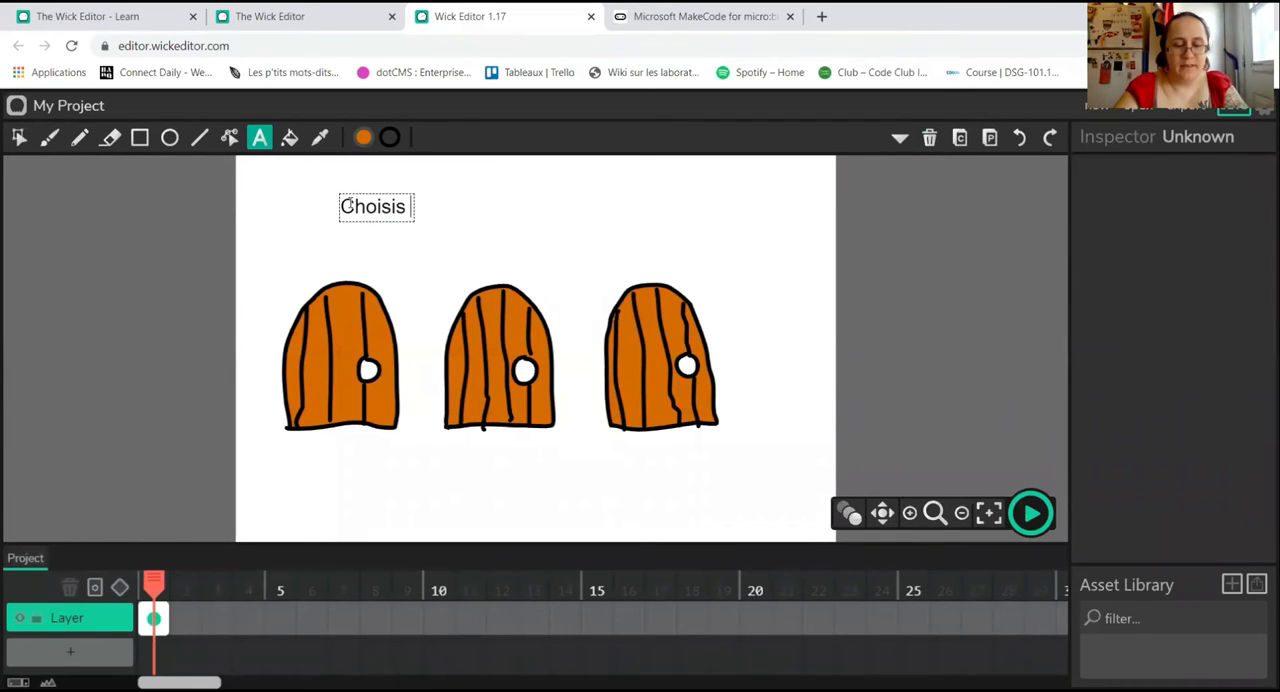
key("BackSpace")
key("BackSpace")
key("BackSpace")
key("BackSpace")
type("ta")
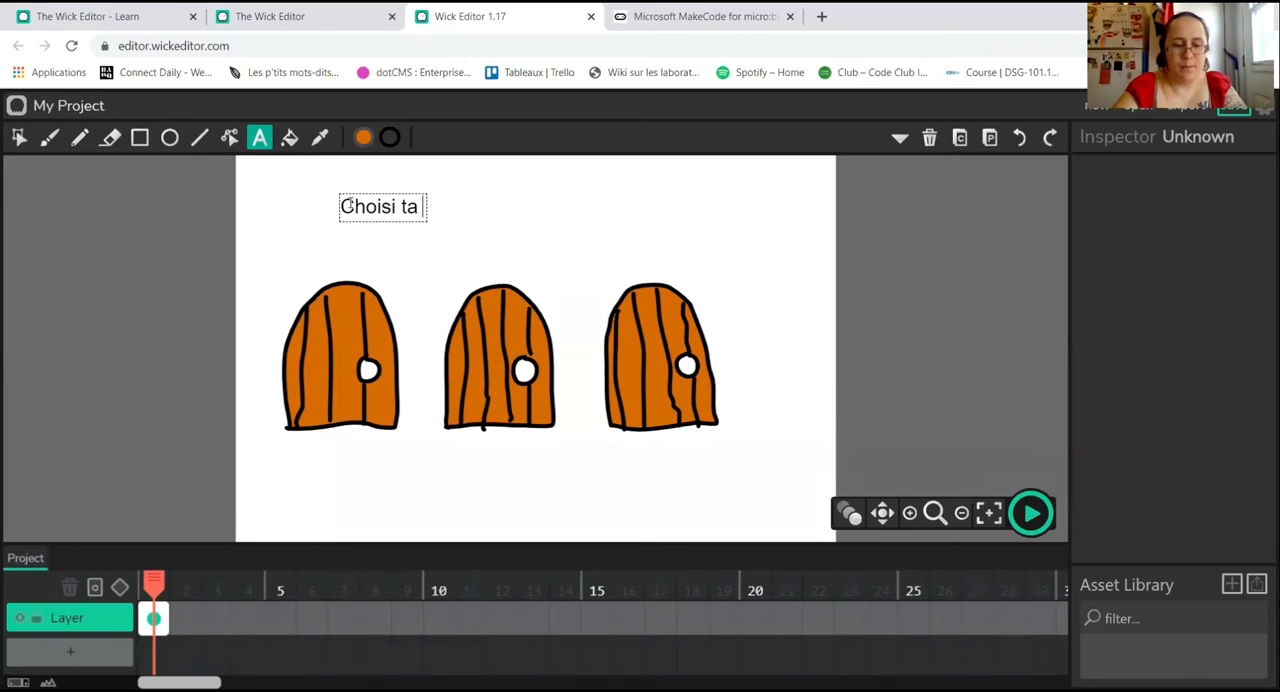
type(" porte!")
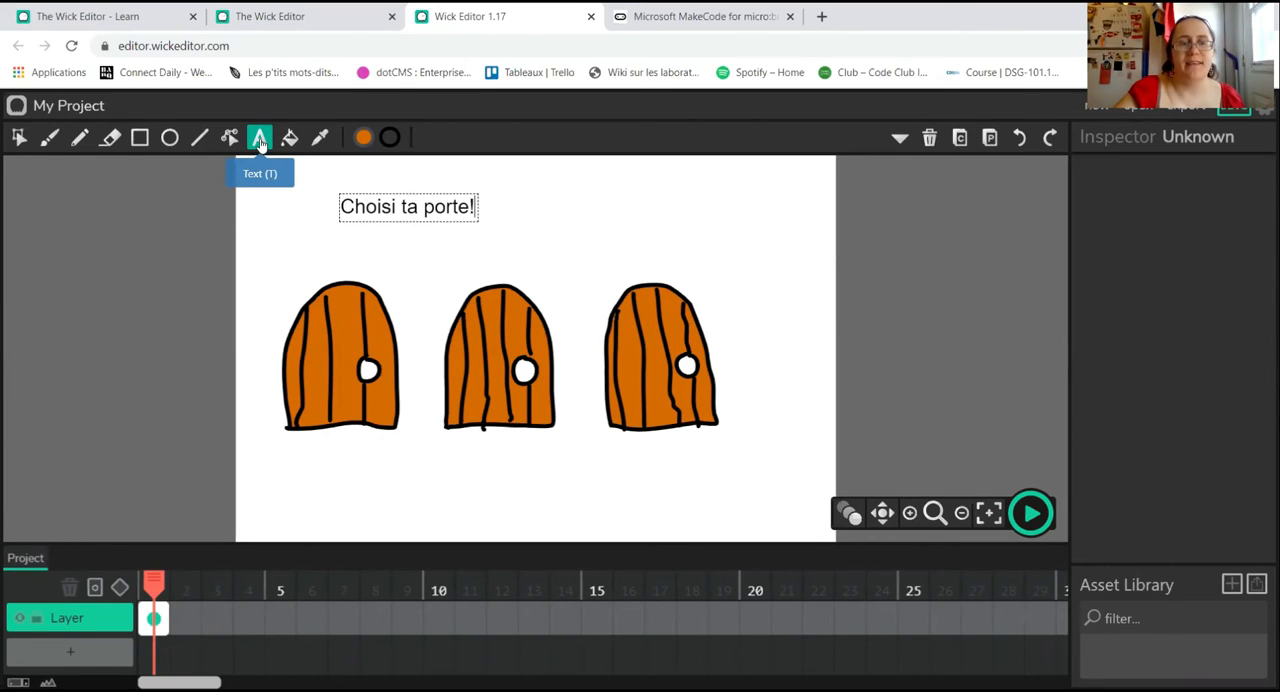
left_click(19, 136)
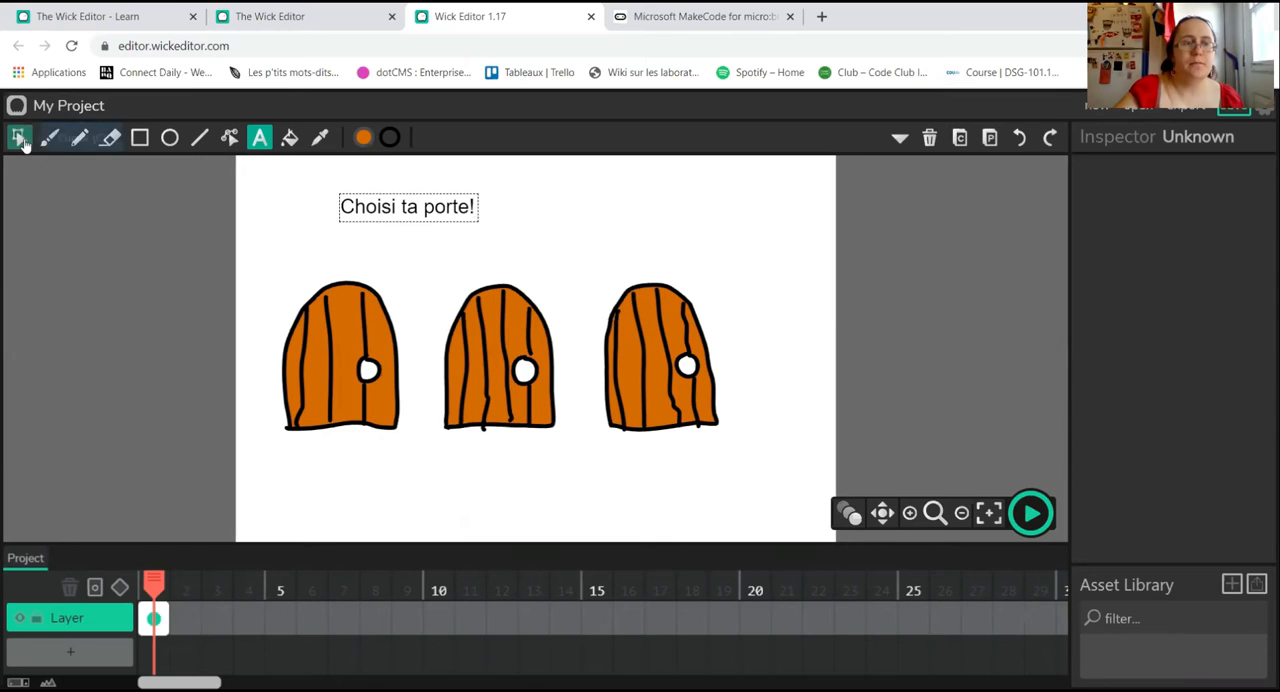
Step: Add a new text object reading "Choisi ta porte" above the doors and finish editing it
left_click(259, 137)
left_click(367, 200)
type("Choisi ta porte")
key("Return")
key("BackSpace")
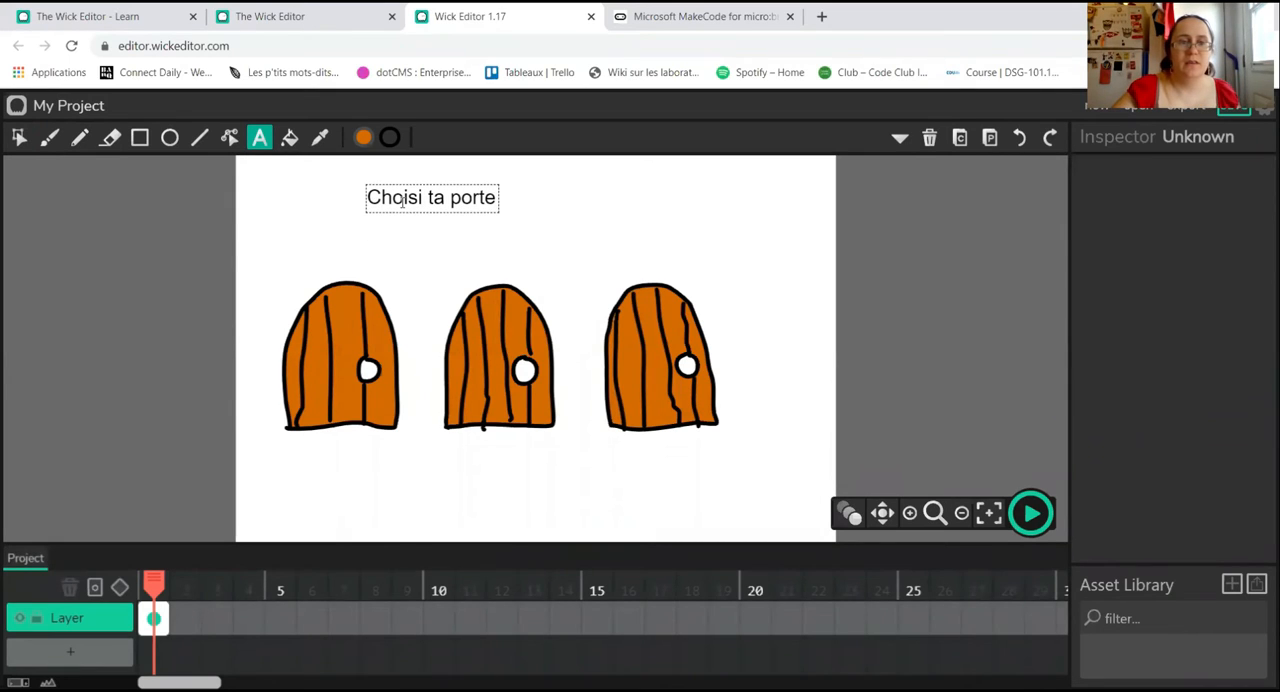
double_click(402, 200)
left_click(490, 198)
left_click(545, 239)
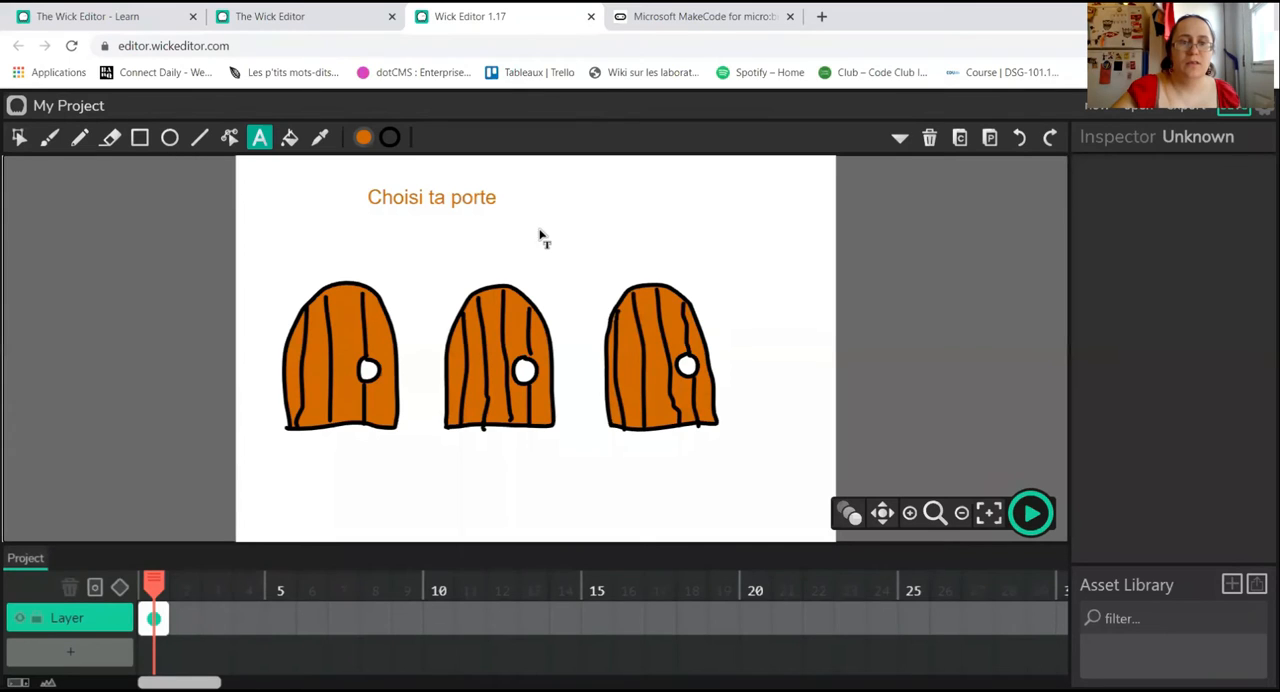
Step: Enlarge the title to a scale of about 1.41 by 1.98 and centre it above the middle door
left_click(17, 140)
left_click_drag(460, 206, 596, 231)
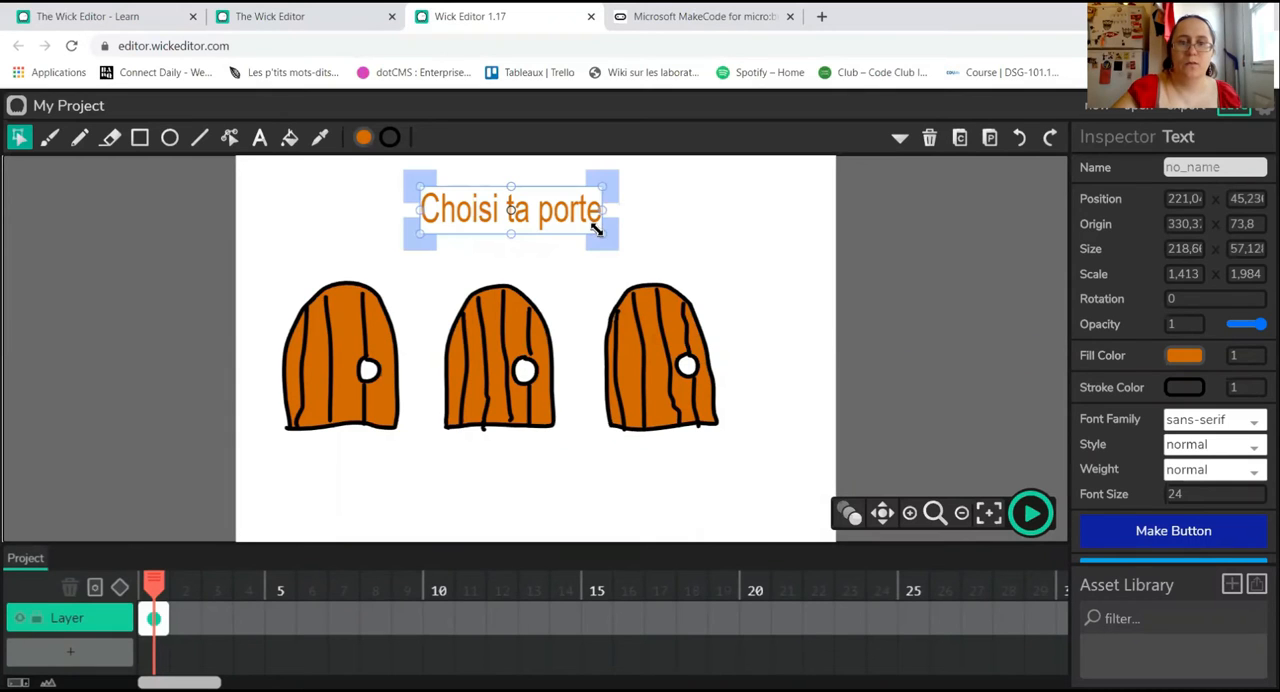
left_click(706, 237)
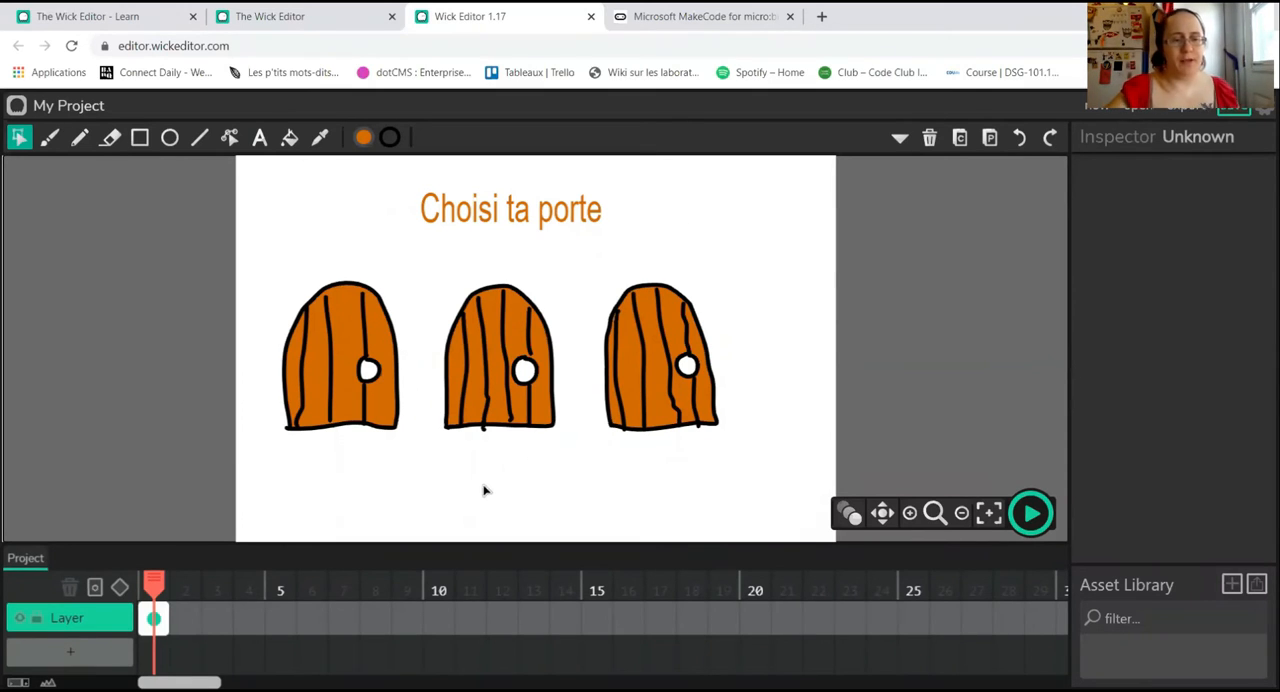
Step: Add empty frames 2, 3 and 4 to the layer and go to frame 2
left_click(185, 618)
left_click(217, 618)
left_click(248, 618)
left_click(185, 618)
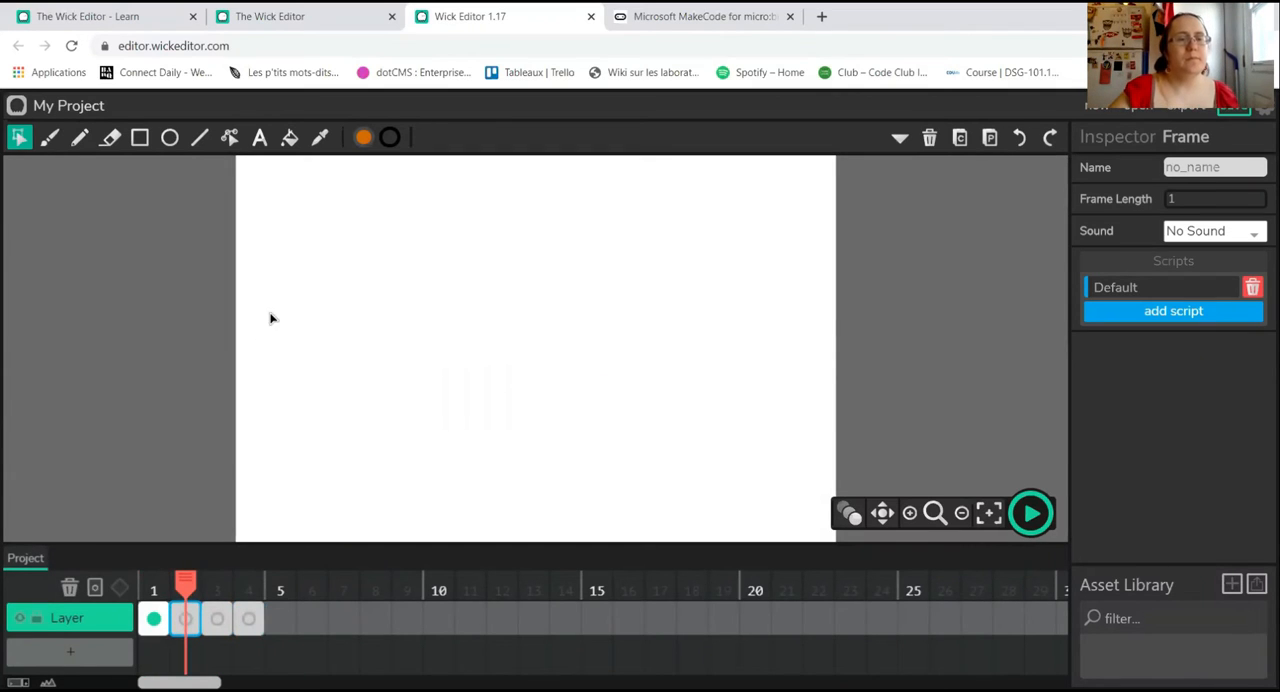
Step: Draw the black outline of an open treasure chest with the Pencil, including its front, side and raised lid
left_click(89, 149)
left_click_drag(389, 358, 395, 438)
mouse_move(390, 356)
left_mouse_down()
mouse_move(523, 350)
mouse_move(521, 424)
mouse_move(497, 437)
mouse_move(401, 436)
left_mouse_up()
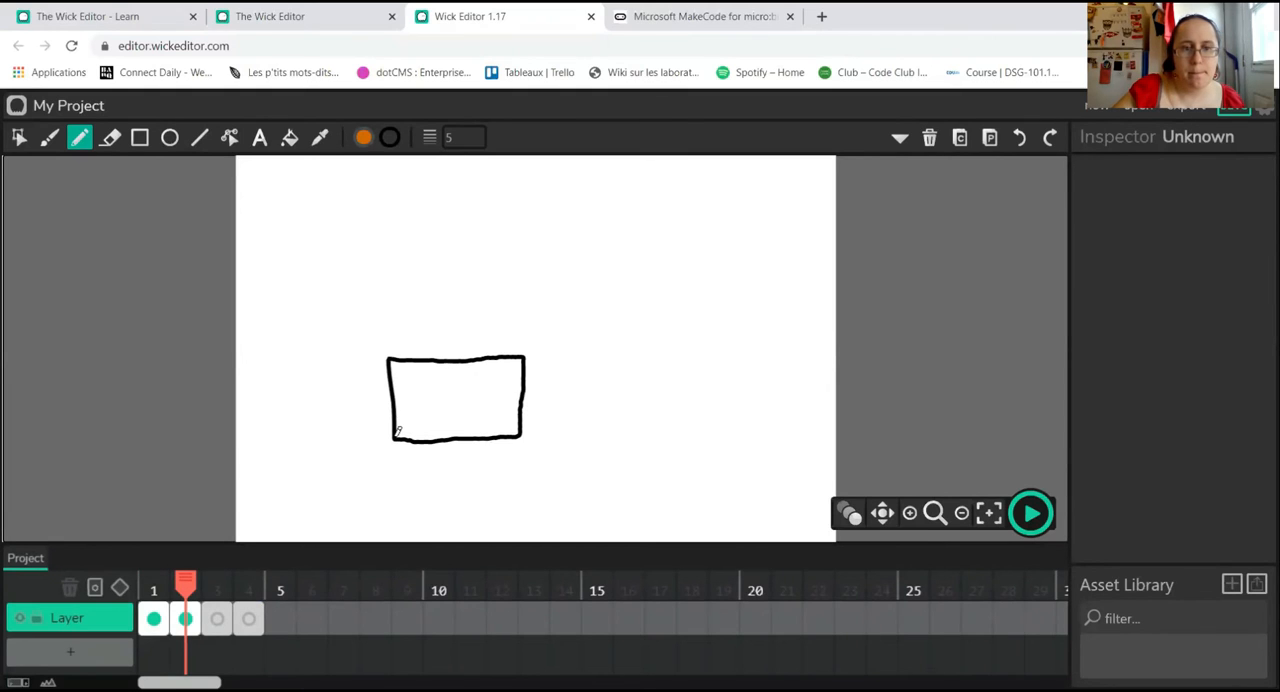
left_click_drag(389, 356, 435, 326)
left_click_drag(524, 355, 550, 331)
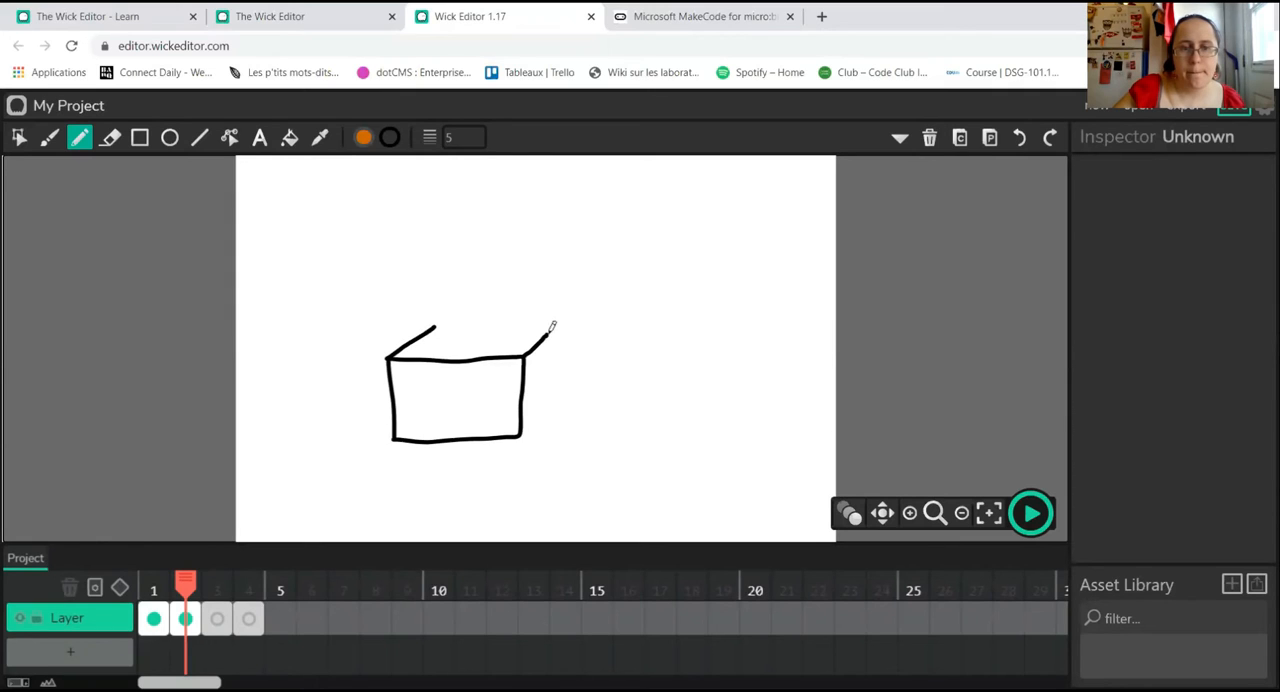
left_click_drag(526, 428, 565, 396)
left_click_drag(556, 324, 563, 388)
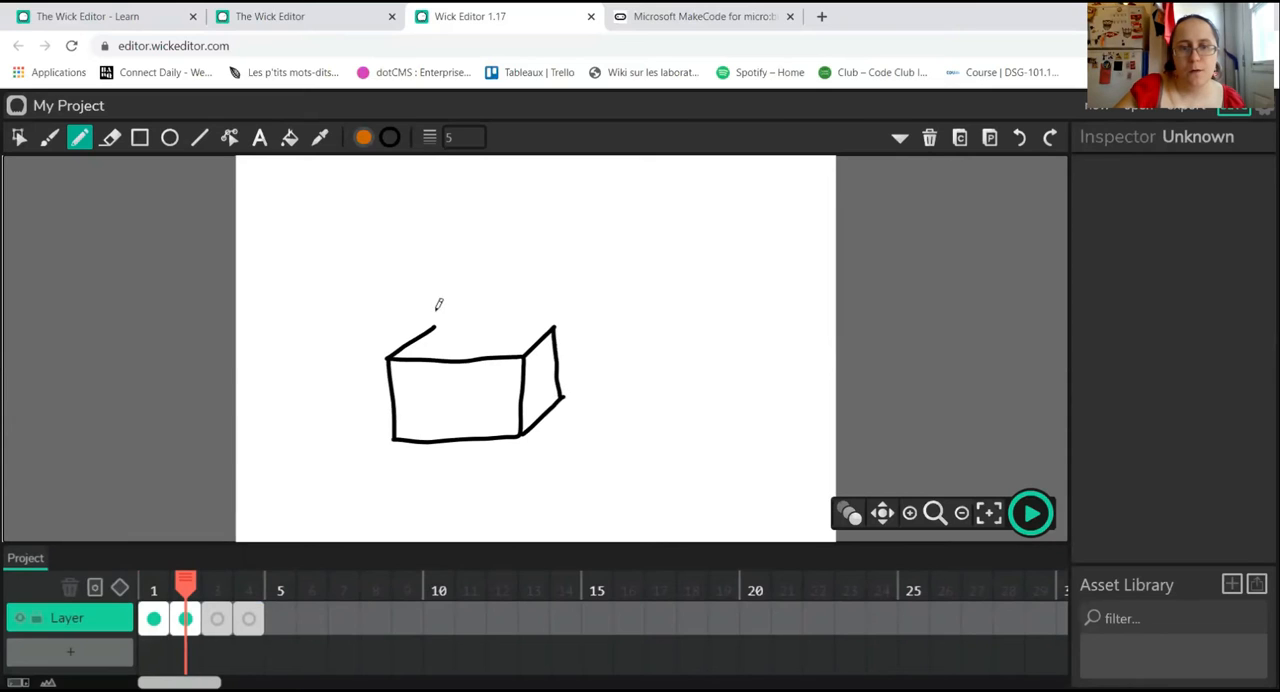
mouse_move(436, 325)
left_mouse_down()
mouse_move(557, 324)
mouse_move(561, 256)
mouse_move(453, 258)
mouse_move(431, 322)
left_mouse_up()
mouse_move(561, 256)
left_mouse_down()
mouse_move(582, 277)
mouse_move(562, 317)
left_mouse_up()
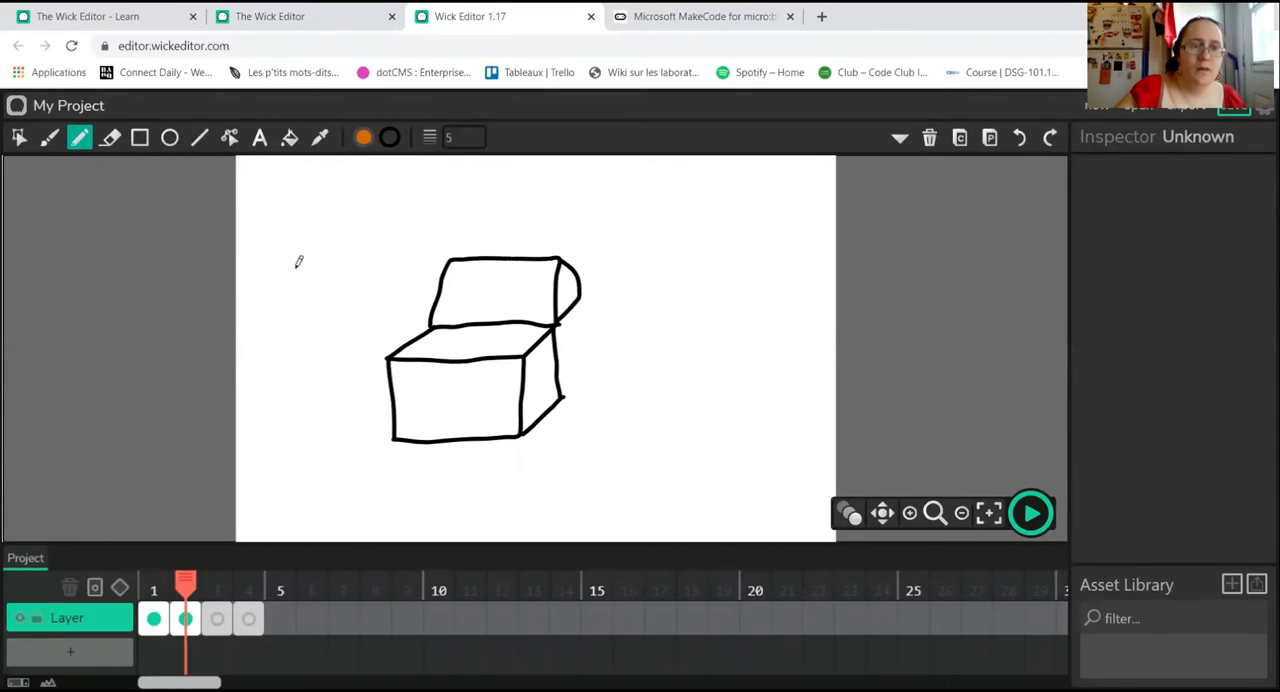
Step: Fill the chest's front, side, lid and lid end with orange, leaving the opening unfilled
left_click(289, 137)
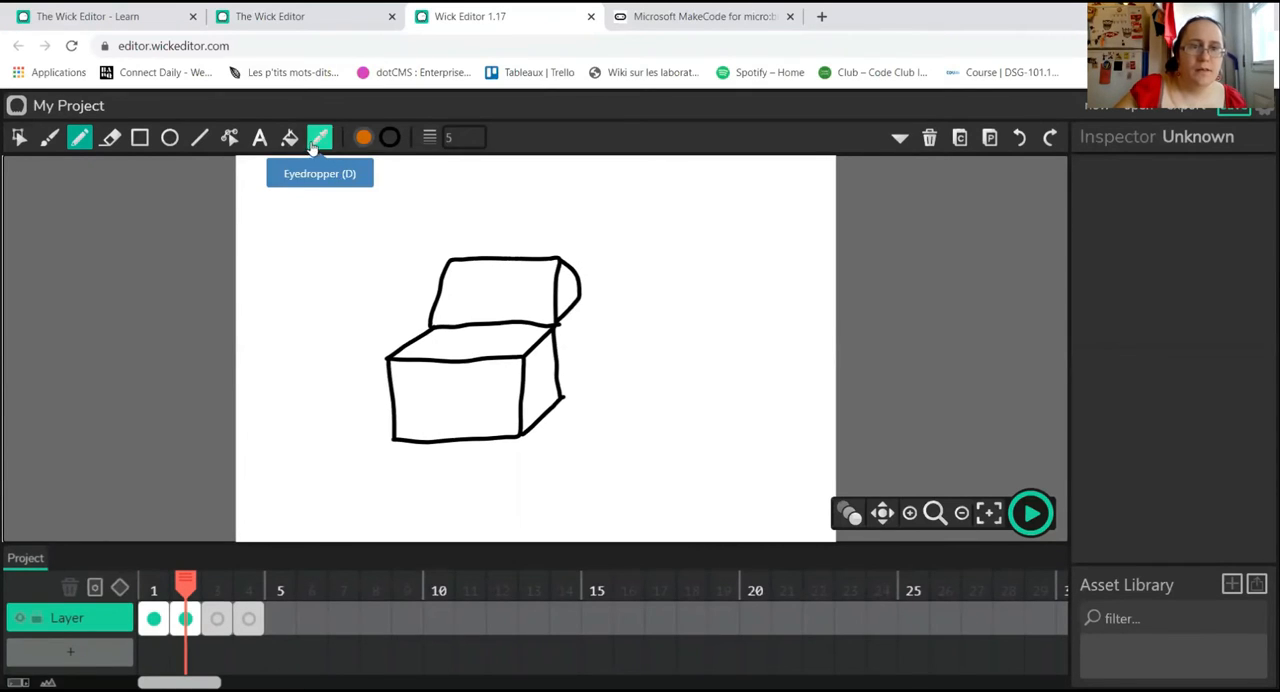
left_click(438, 383)
left_click(541, 380)
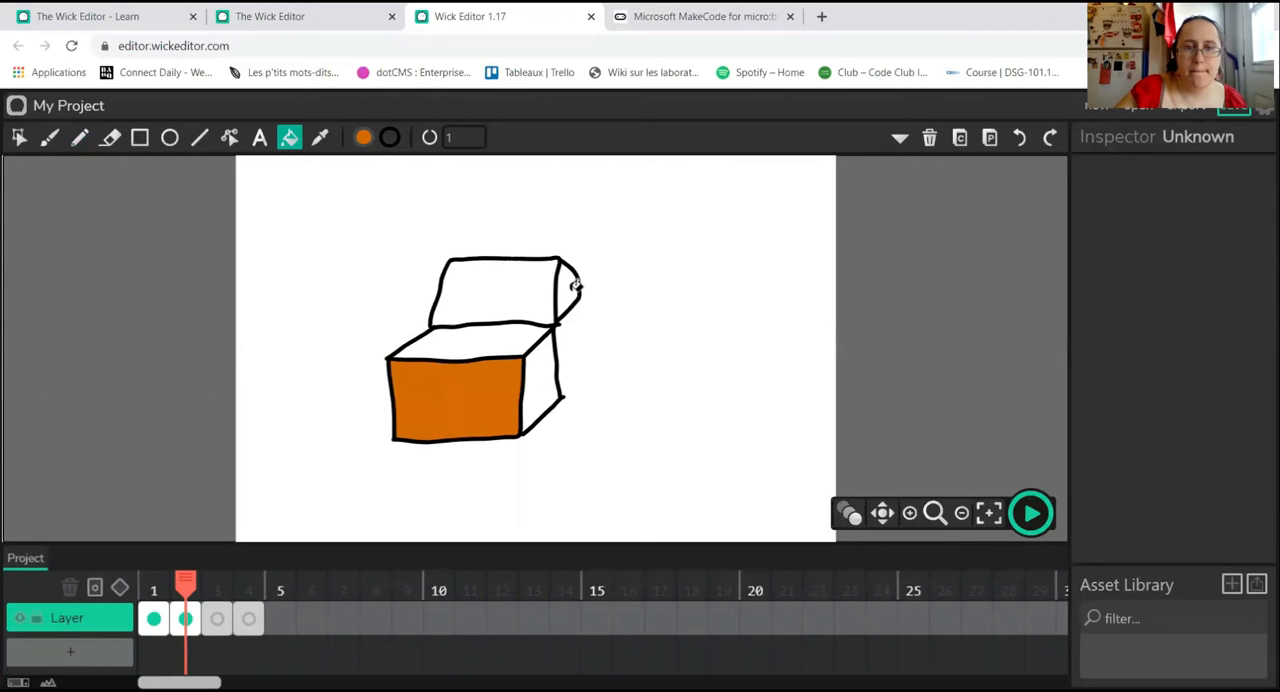
left_click(563, 289)
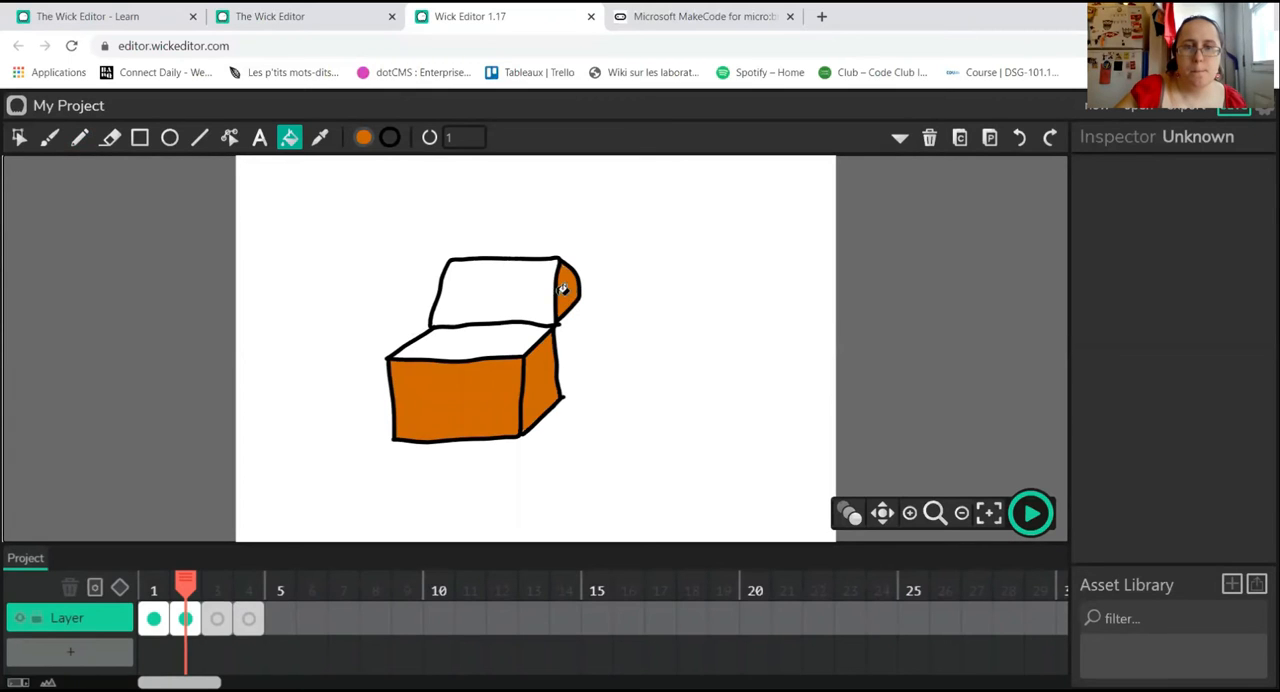
left_click(494, 292)
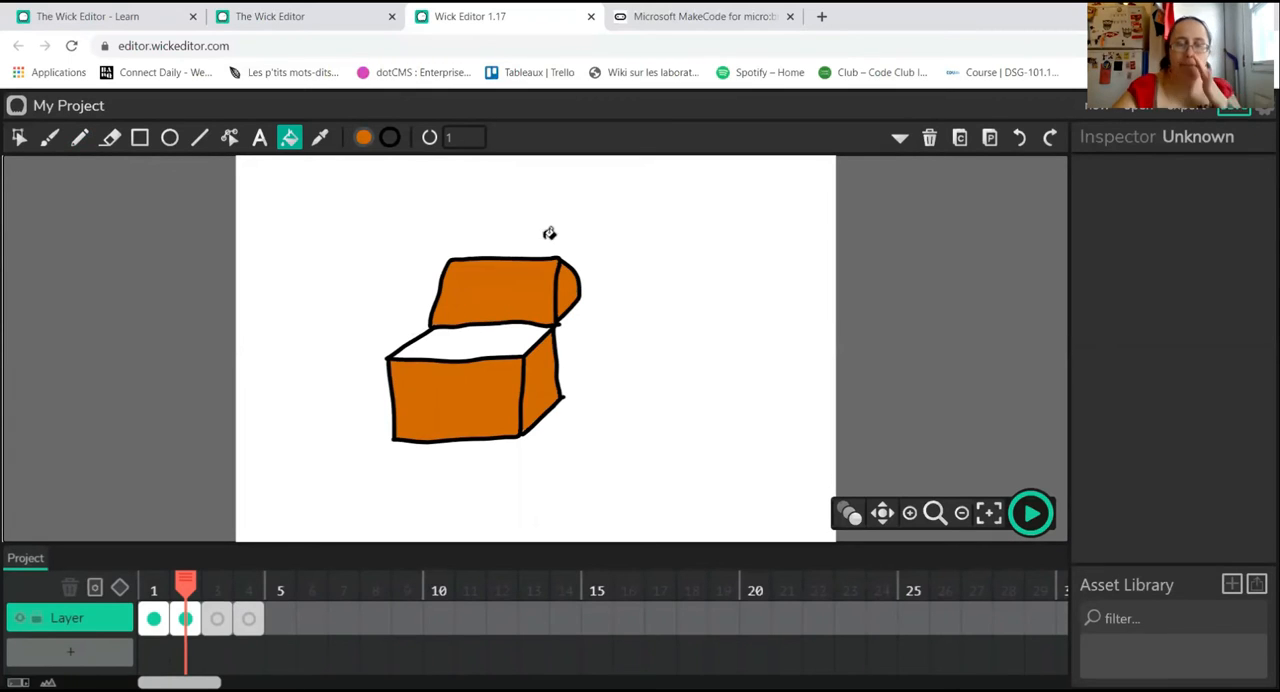
Step: Draw two plank lines across the chest's front and side, and small oval coins inside the opening
left_click(79, 137)
left_click_drag(395, 380, 509, 383)
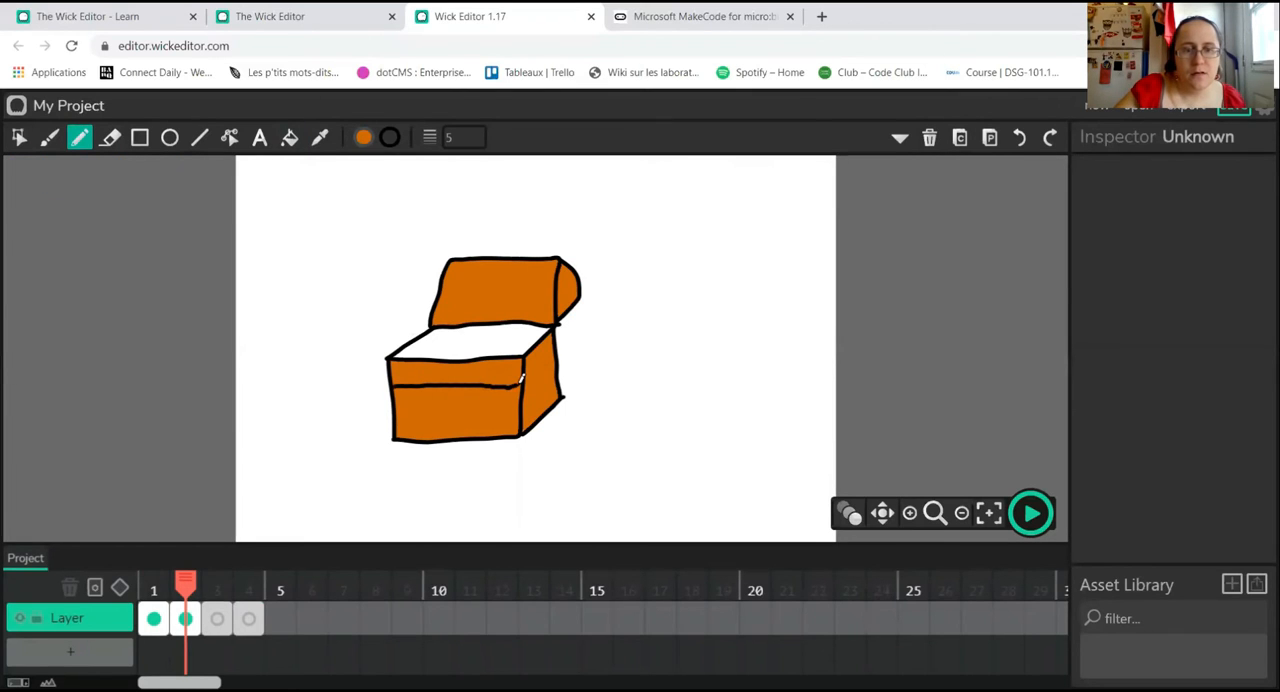
mouse_move(401, 411)
left_mouse_down()
mouse_move(519, 411)
mouse_move(526, 371)
mouse_move(557, 346)
left_mouse_up()
left_click_drag(524, 404, 562, 394)
mouse_move(412, 349)
left_mouse_down()
mouse_move(458, 333)
mouse_move(514, 348)
mouse_move(503, 339)
mouse_move(517, 324)
mouse_move(468, 354)
left_mouse_up()
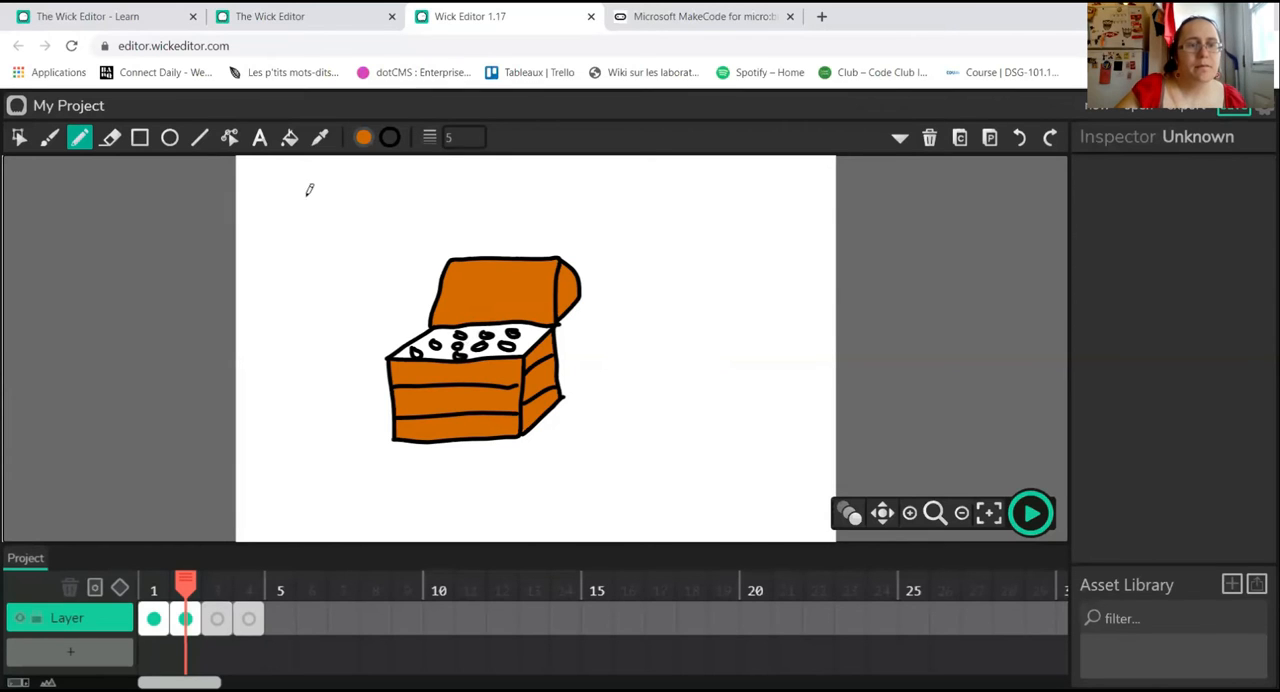
Step: Set the fill colour to yellow and fill the chest's opening around the coins
left_click(289, 138)
left_click(363, 137)
left_click(349, 203)
left_click(532, 334)
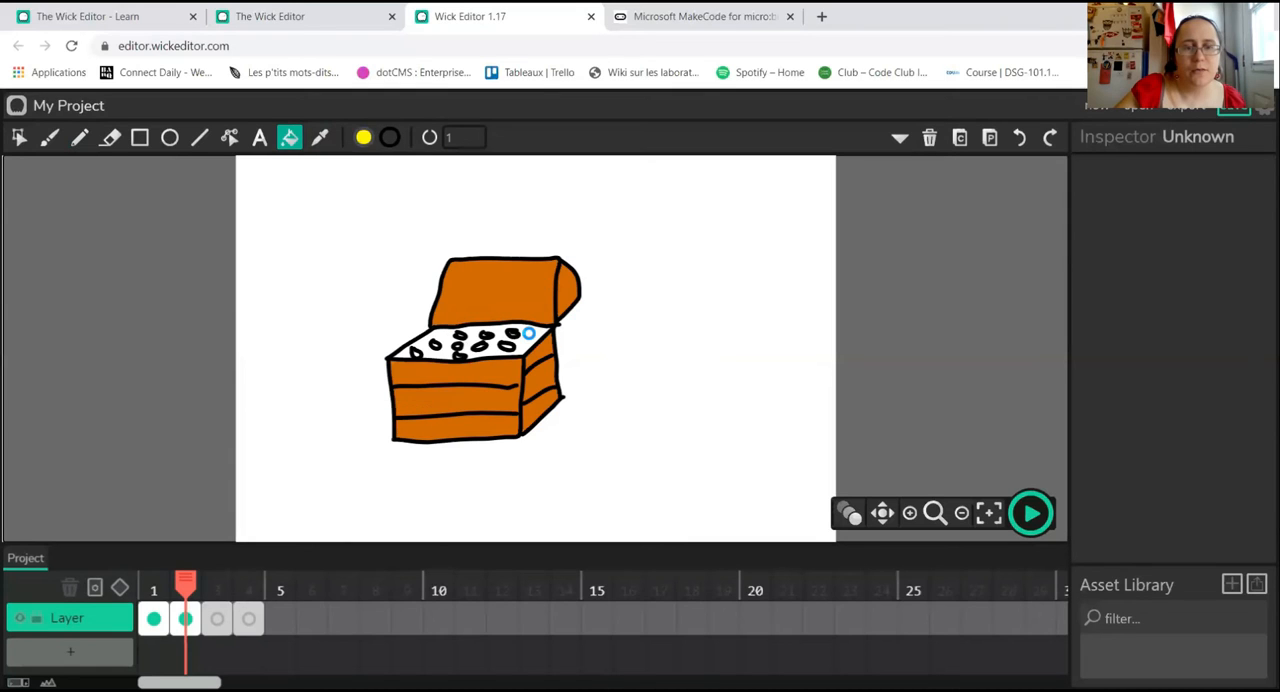
left_click(531, 340)
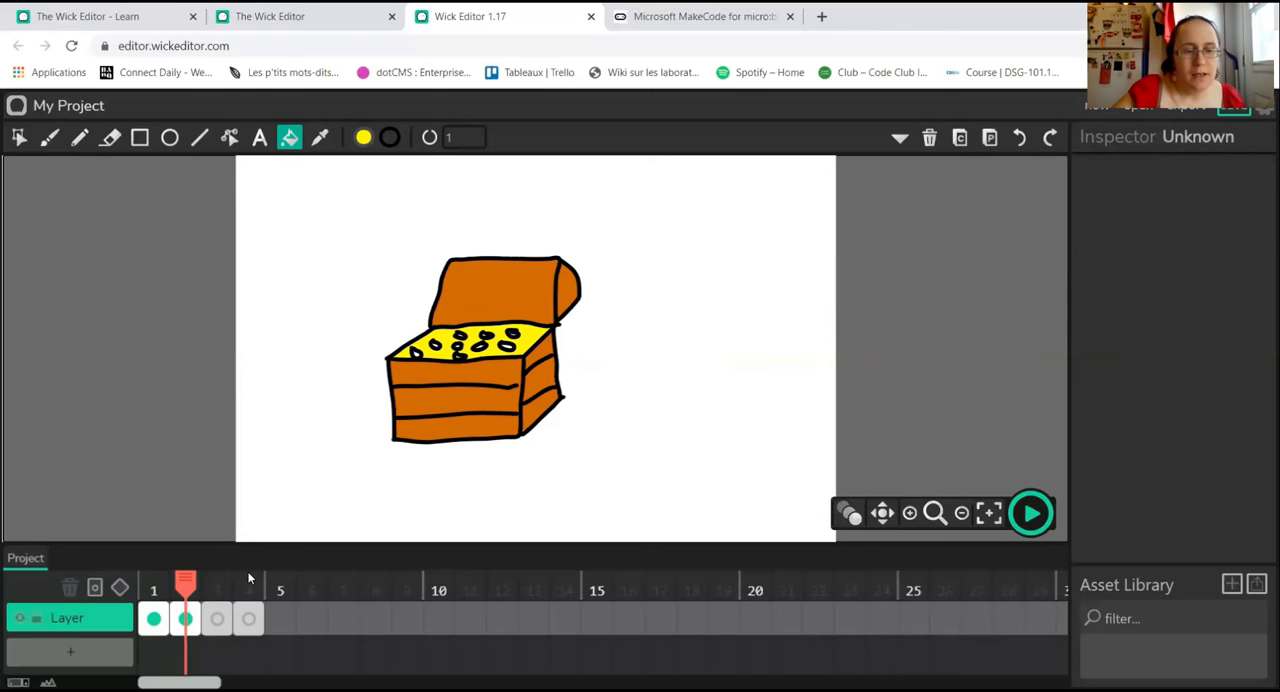
Step: Draw a snake's oval head on frame 3 with the Pencil, undoing the first attempt at its body
left_click(217, 618)
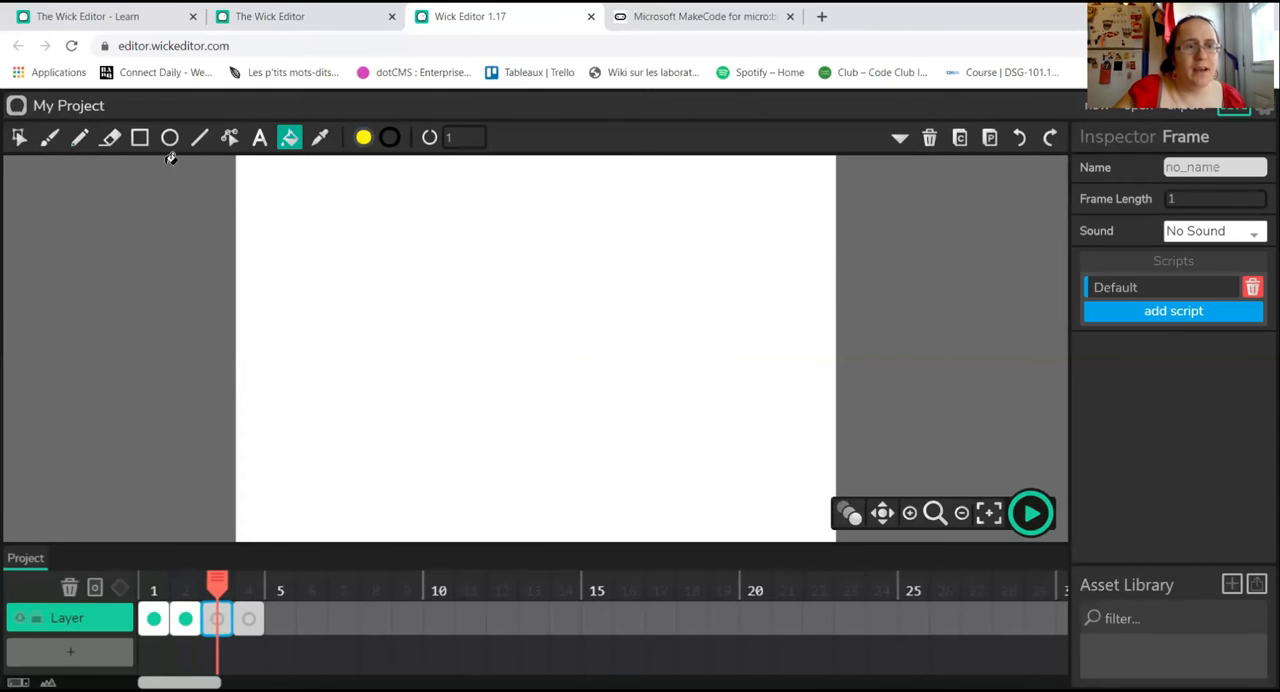
left_click(79, 137)
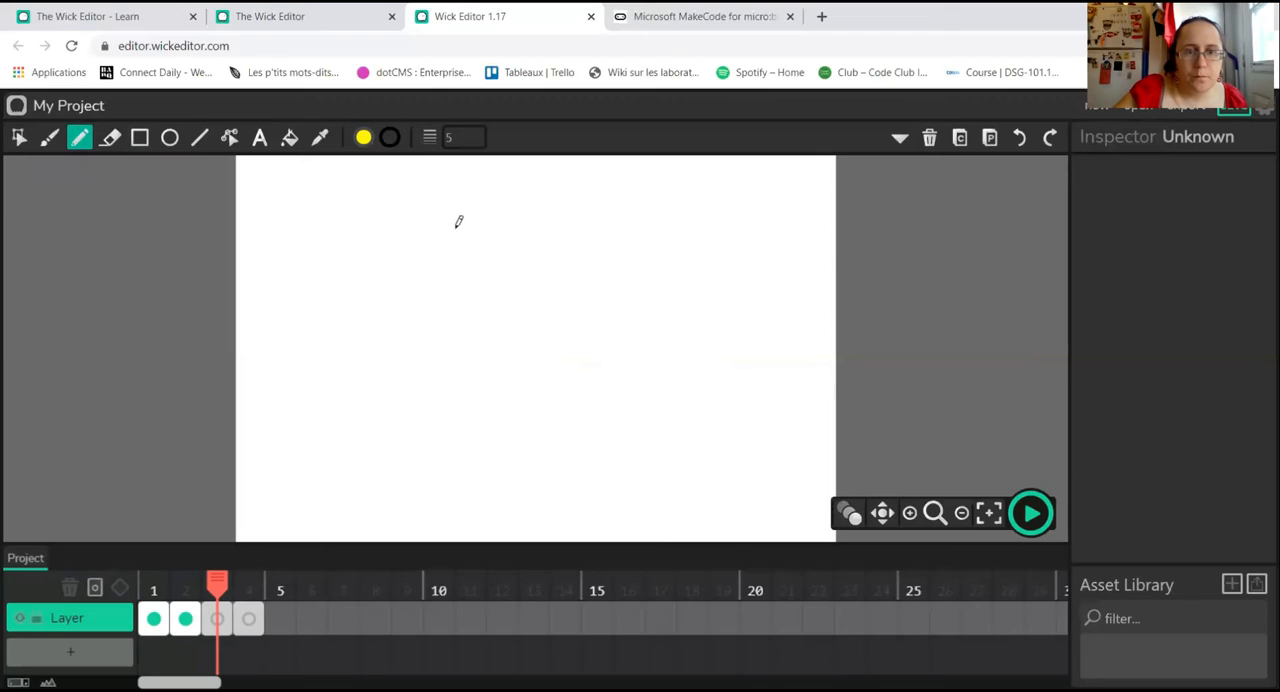
mouse_move(453, 212)
left_mouse_down()
mouse_move(428, 245)
mouse_move(451, 257)
mouse_move(471, 249)
mouse_move(486, 214)
mouse_move(453, 204)
mouse_move(515, 211)
mouse_move(508, 277)
mouse_move(450, 338)
mouse_move(458, 372)
mouse_move(533, 398)
mouse_move(580, 393)
mouse_move(586, 455)
mouse_move(546, 474)
mouse_move(434, 482)
mouse_move(523, 451)
mouse_move(500, 425)
left_mouse_up()
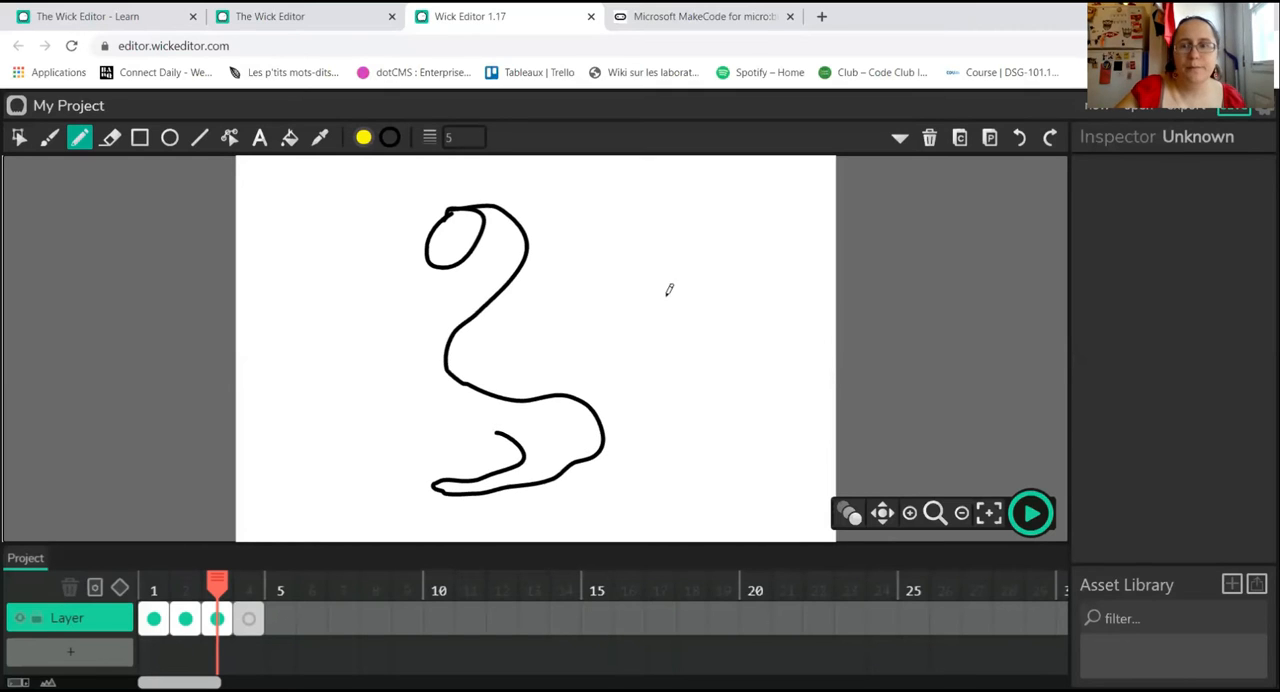
left_click(1019, 137)
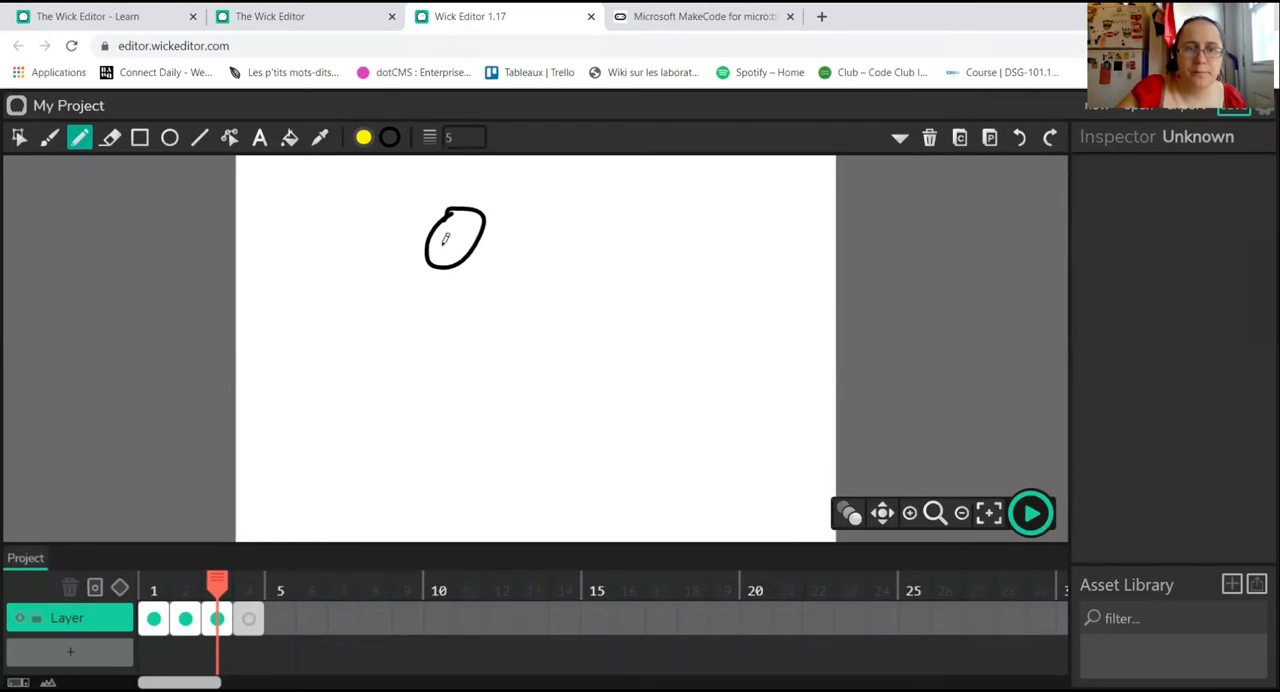
Step: Draw the snake's S-shaped body with a ringed rattle at the tail, and erase the head outline where it crosses the neck
mouse_move(484, 190)
left_mouse_down()
mouse_move(527, 249)
mouse_move(521, 287)
left_mouse_up()
mouse_move(479, 343)
left_mouse_down()
mouse_move(445, 427)
mouse_move(474, 456)
mouse_move(519, 460)
mouse_move(545, 393)
left_mouse_up()
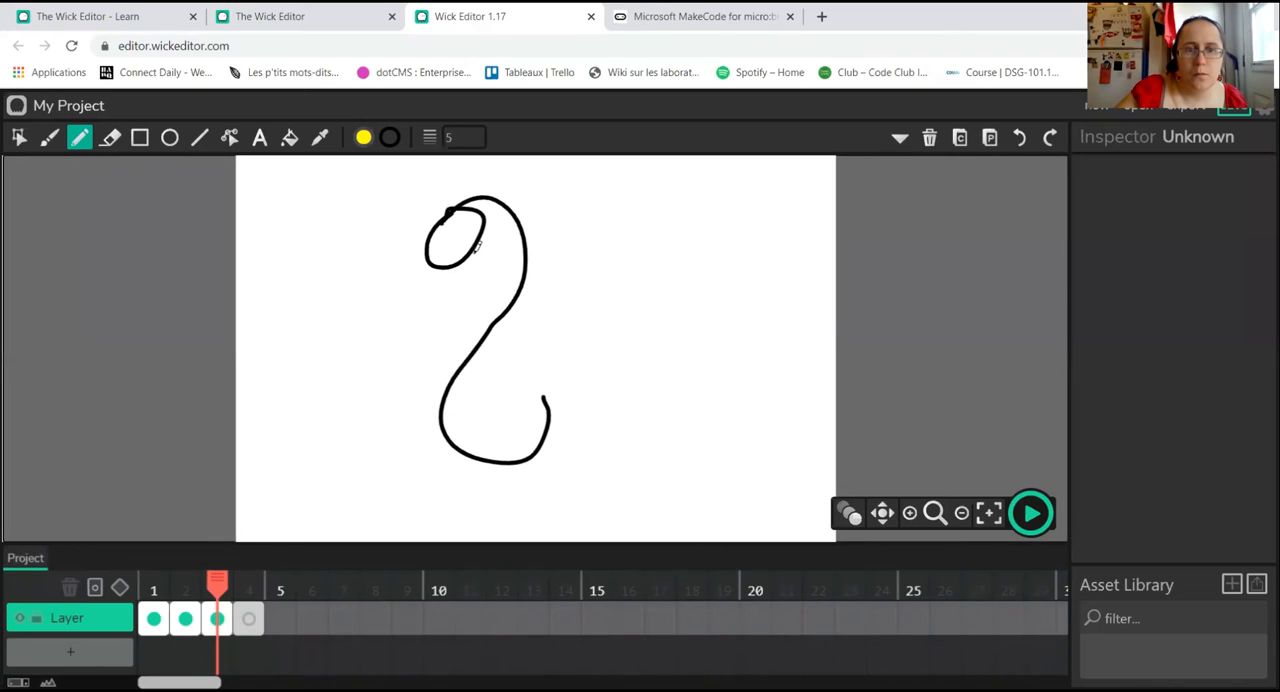
mouse_move(476, 240)
left_mouse_down()
mouse_move(488, 231)
mouse_move(503, 256)
mouse_move(424, 366)
mouse_move(401, 437)
mouse_move(443, 477)
mouse_move(486, 489)
mouse_move(540, 474)
mouse_move(563, 411)
mouse_move(548, 387)
mouse_move(566, 390)
mouse_move(543, 391)
left_mouse_up()
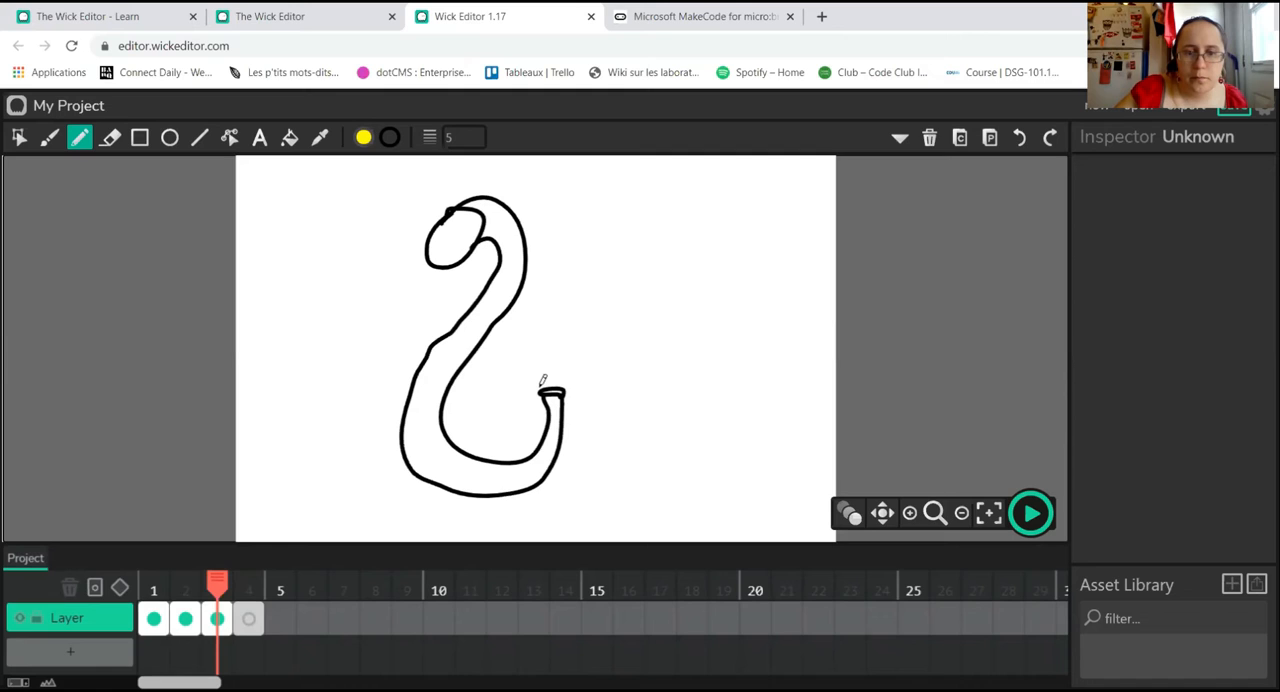
left_click_drag(543, 381, 559, 367)
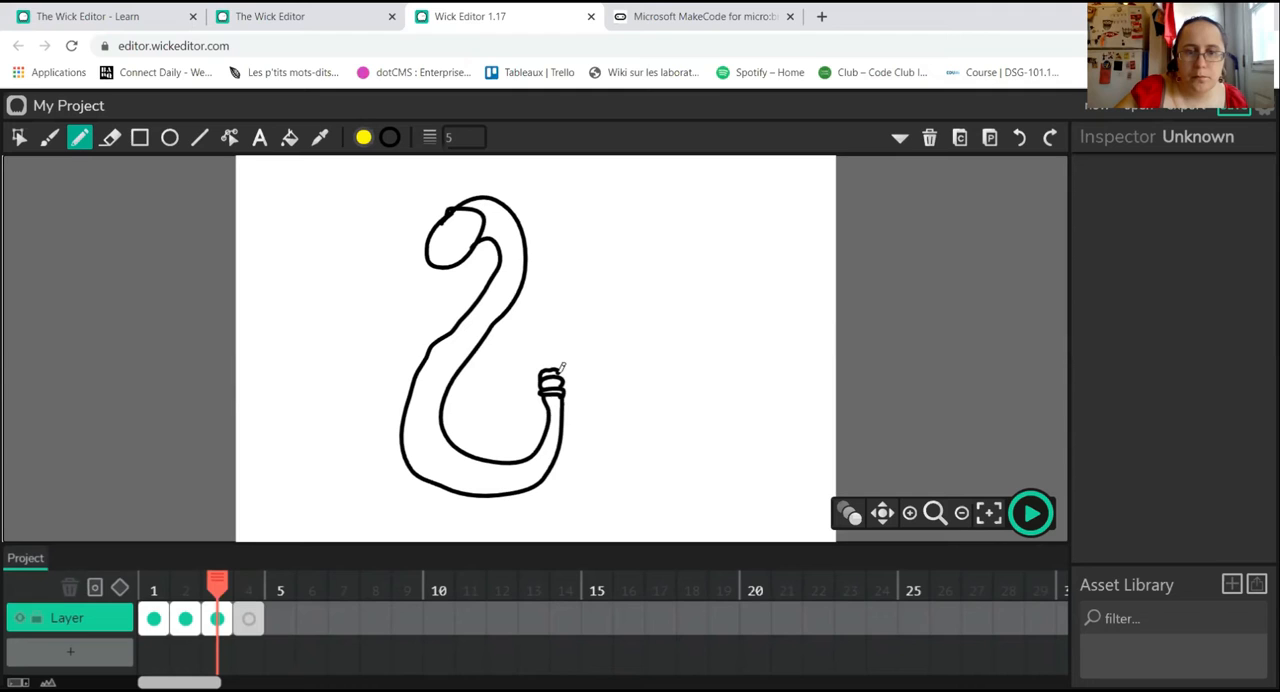
left_click_drag(546, 367, 553, 359)
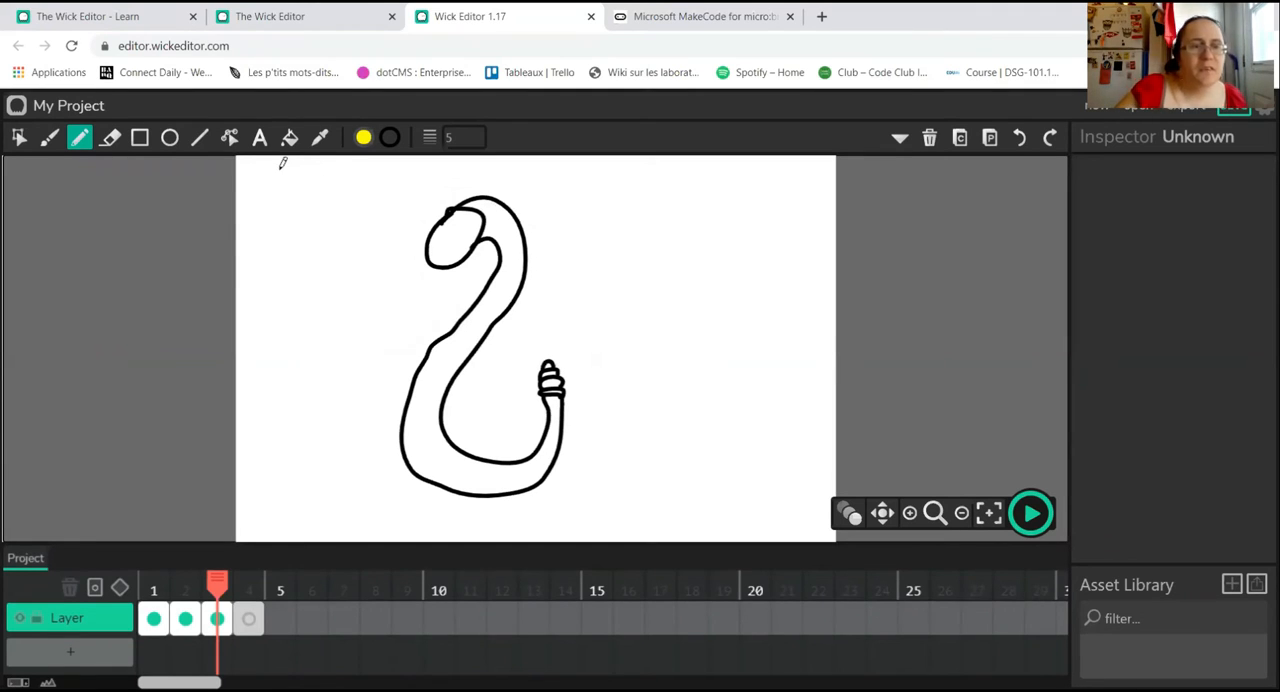
left_click(110, 138)
left_click_drag(458, 212, 478, 212)
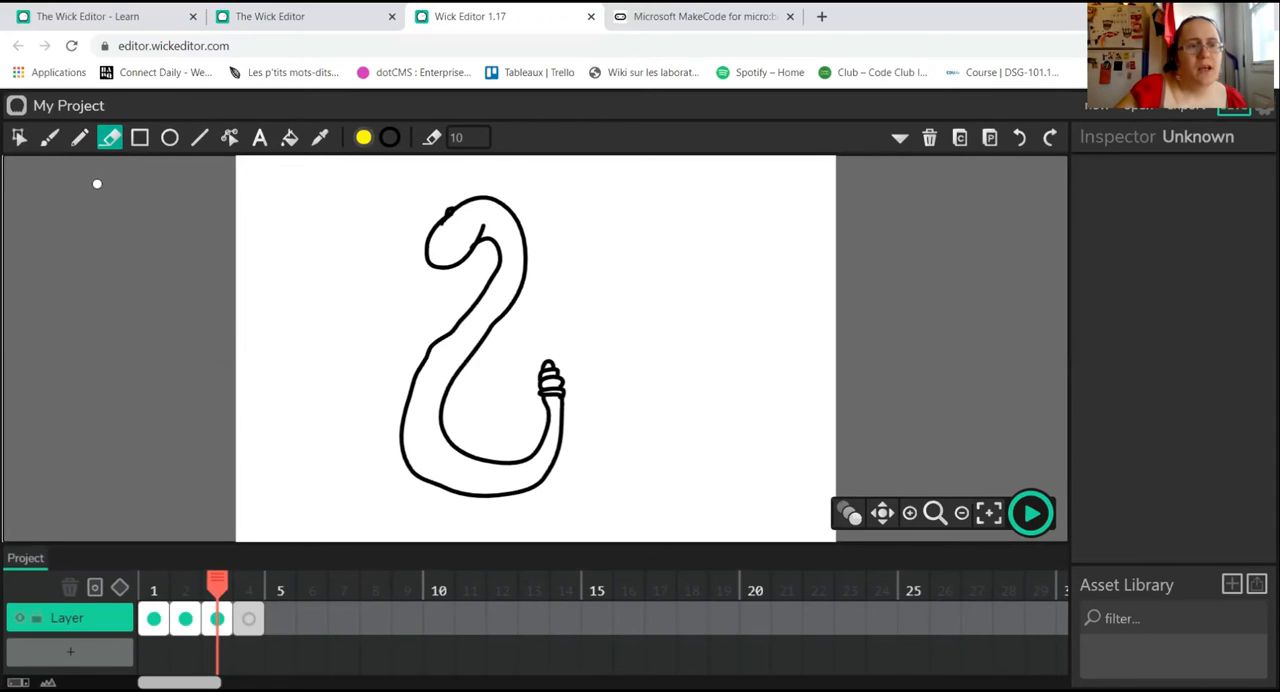
Step: Draw a forked tongue and two small eyes on the snake's head with the Pencil, redoing the first eye smaller
left_click(80, 137)
mouse_move(432, 262)
left_mouse_down()
mouse_move(395, 293)
mouse_move(436, 263)
left_mouse_up()
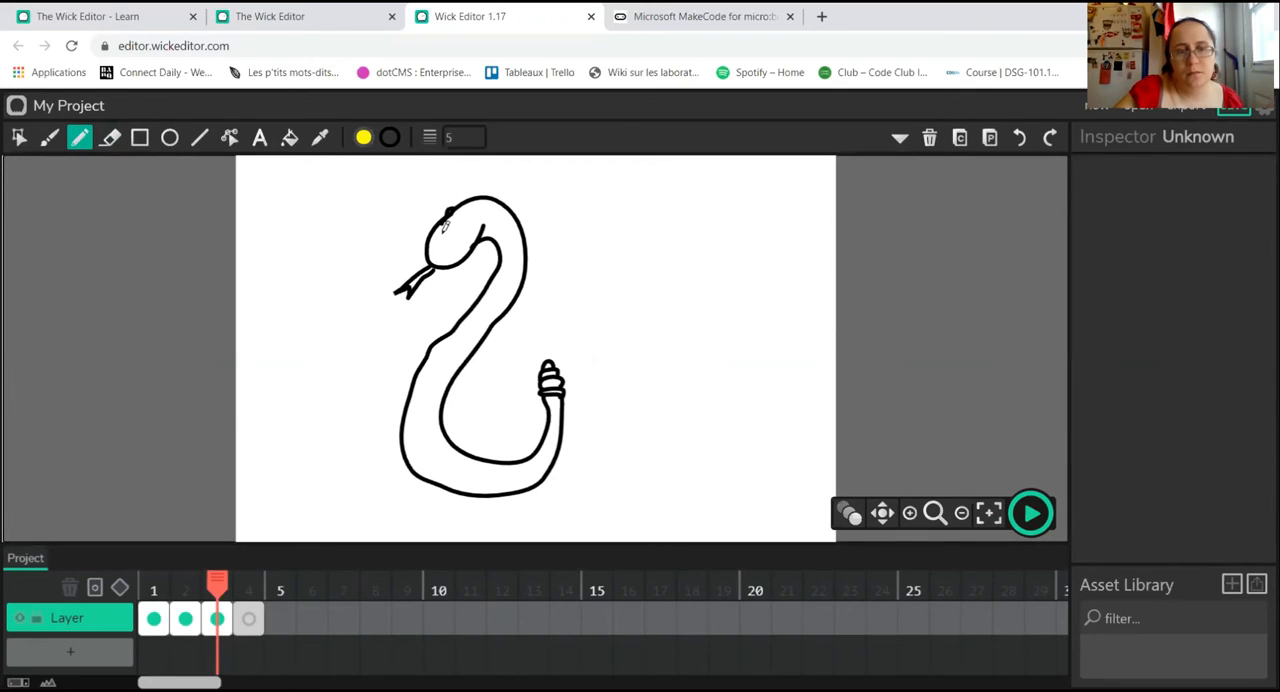
mouse_move(442, 232)
left_mouse_down()
mouse_move(453, 237)
mouse_move(442, 231)
left_mouse_up()
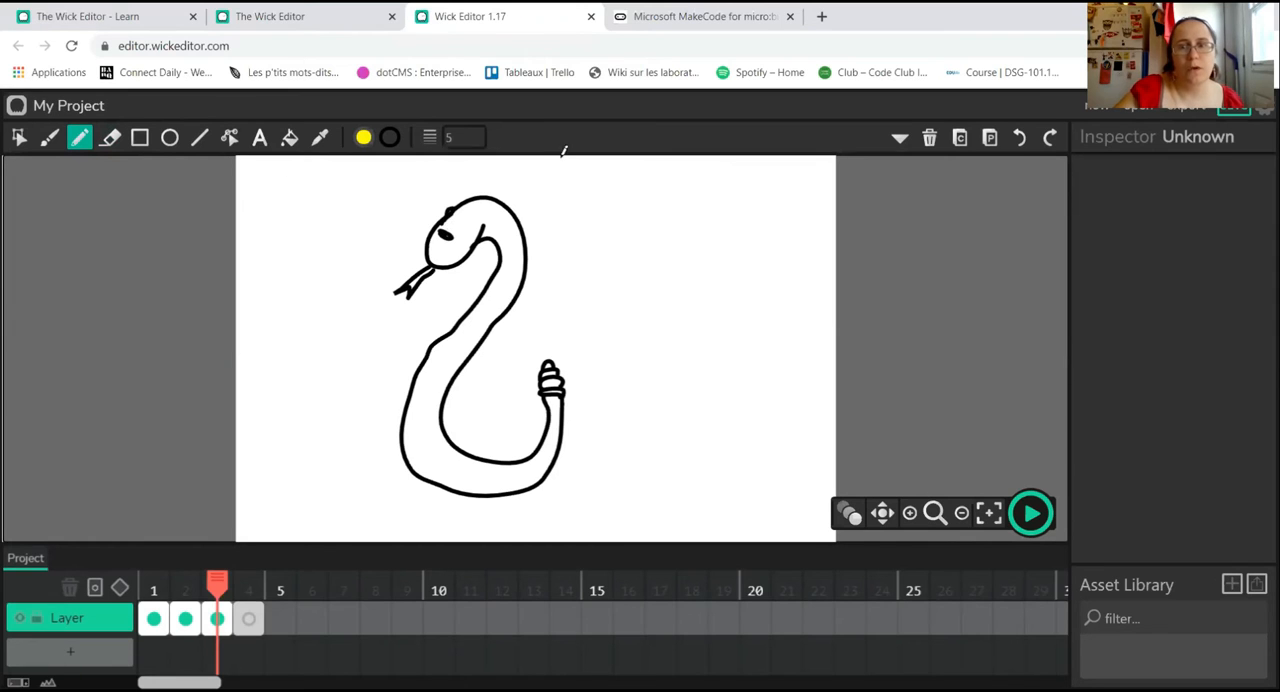
left_click(1019, 137)
left_click_drag(441, 231, 447, 230)
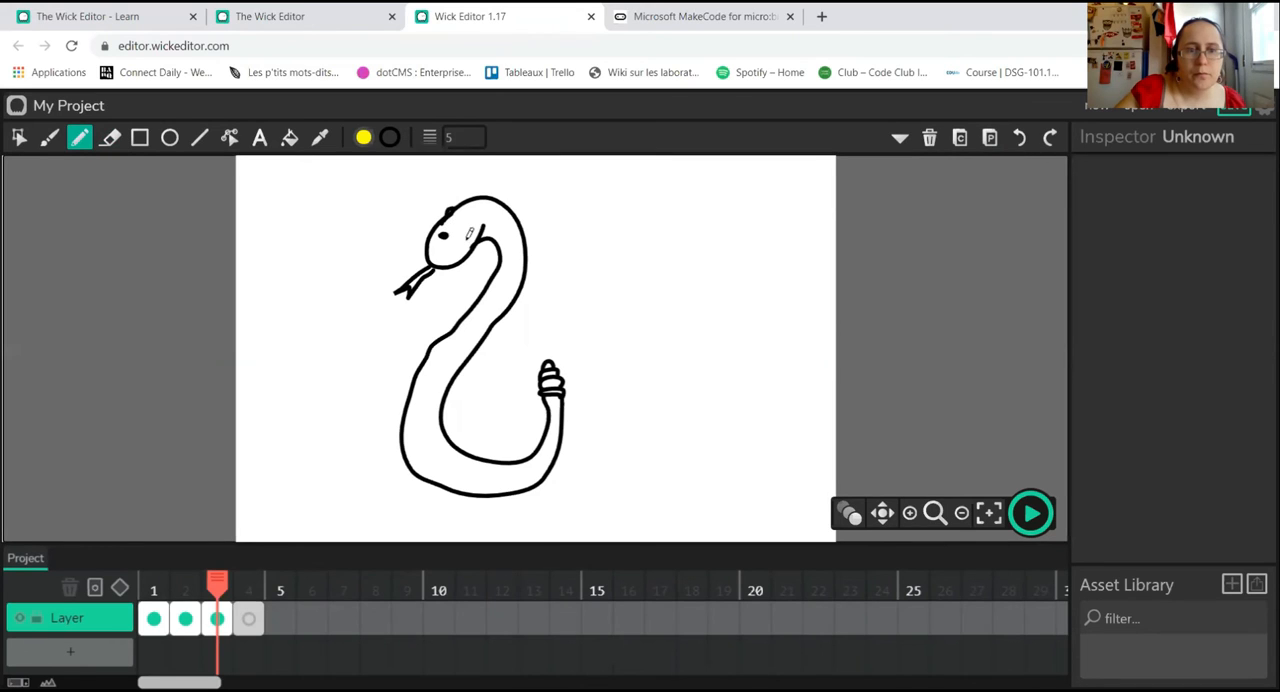
left_click_drag(461, 237, 457, 238)
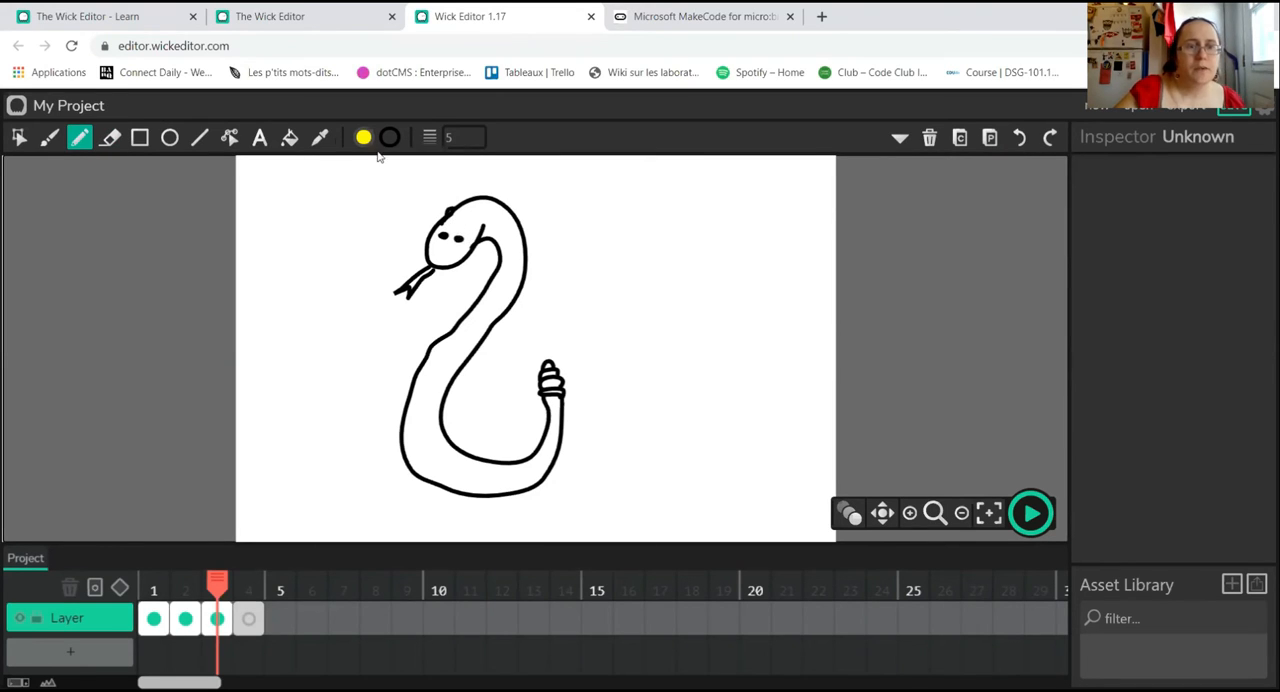
Step: Set the fill colour to dark green and fill the snake's head and body, leaving the tongue and rattle unfilled
left_click(289, 138)
left_click(361, 140)
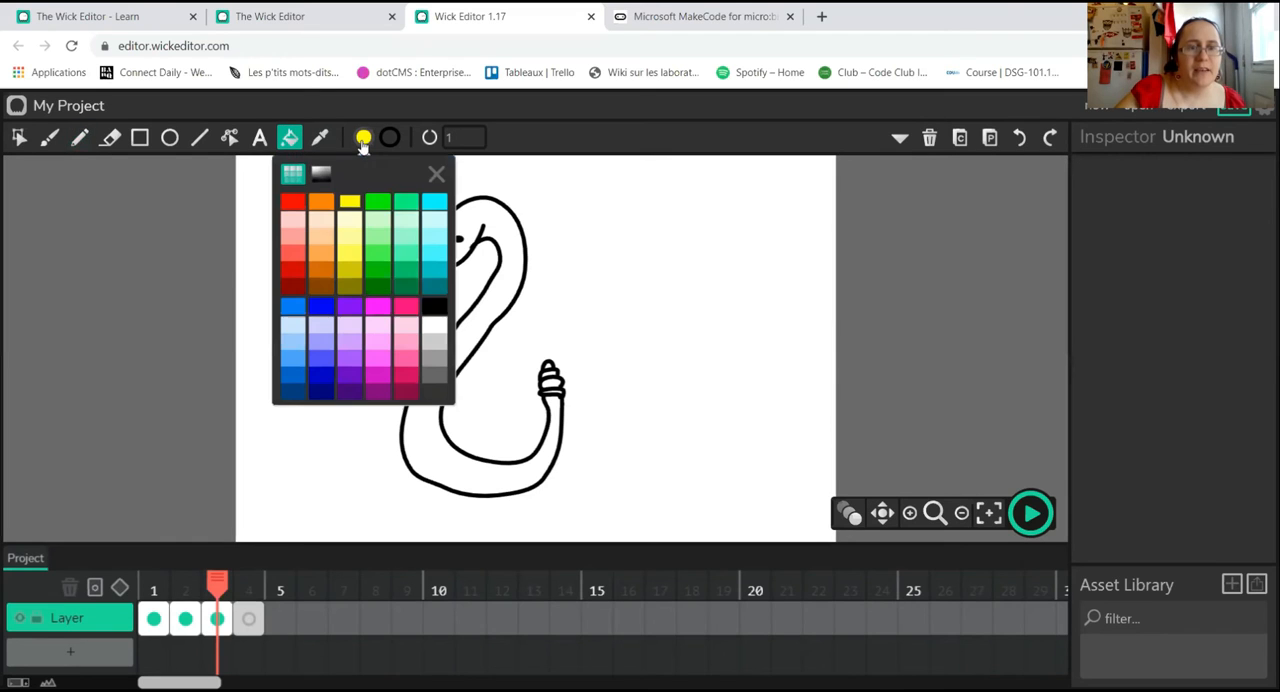
left_click(377, 201)
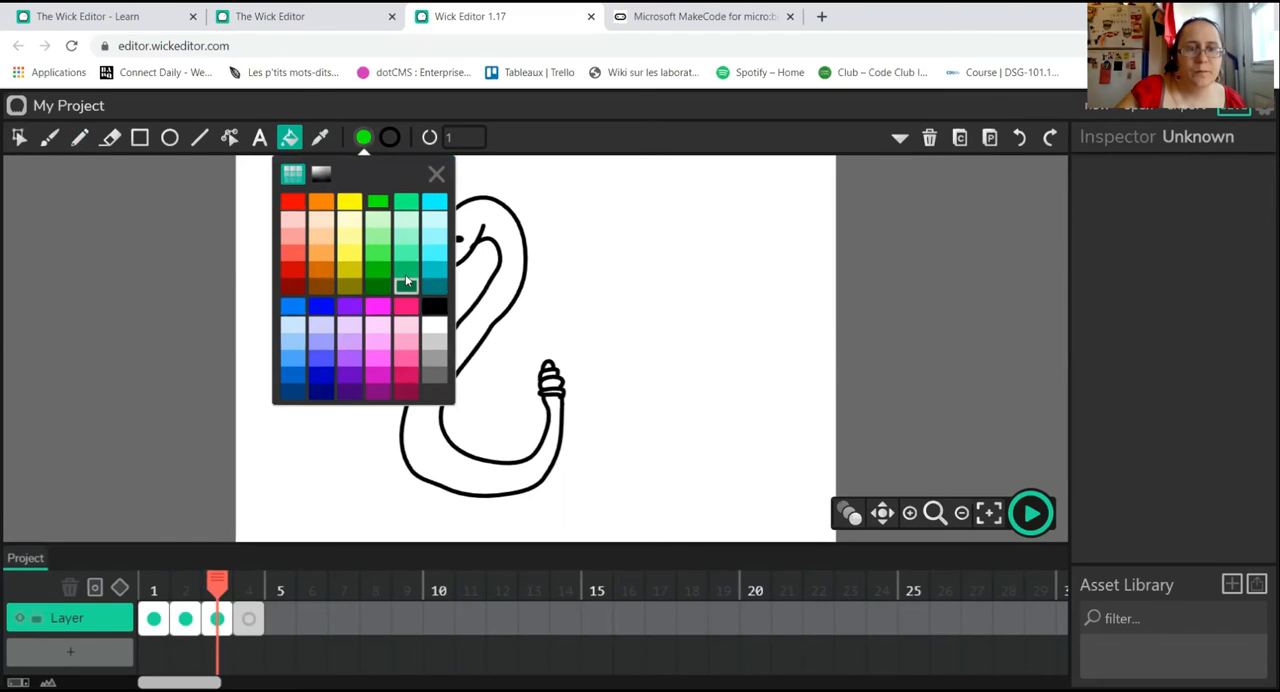
left_click(406, 275)
left_click(497, 222)
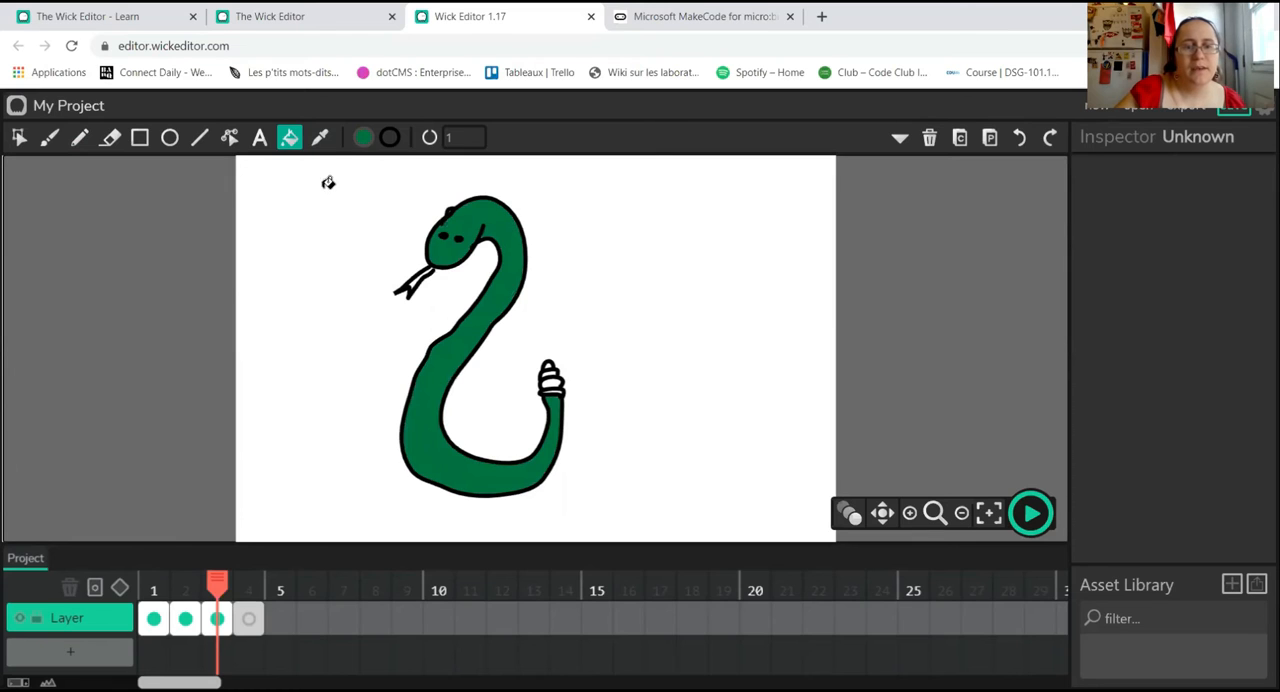
Step: Draw four pairs of stripes across the snake's body with the Pencil, spaced from the neck to near the tail
left_click(80, 138)
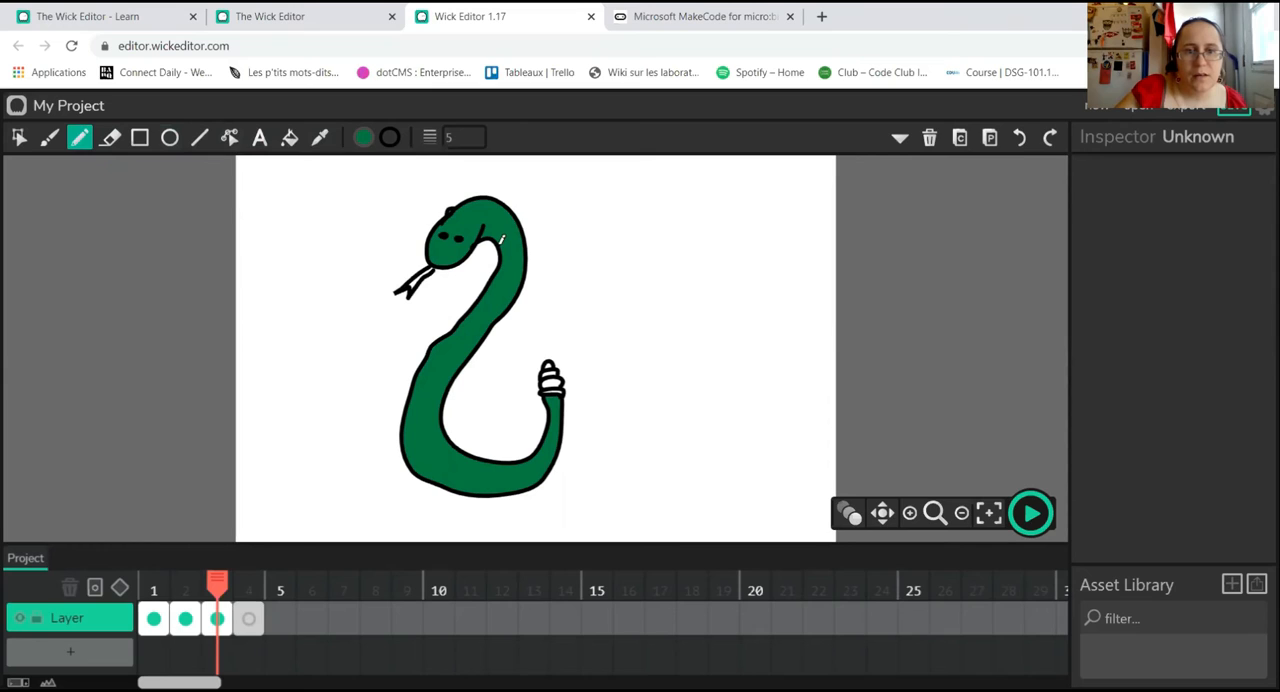
left_click_drag(514, 240, 528, 230)
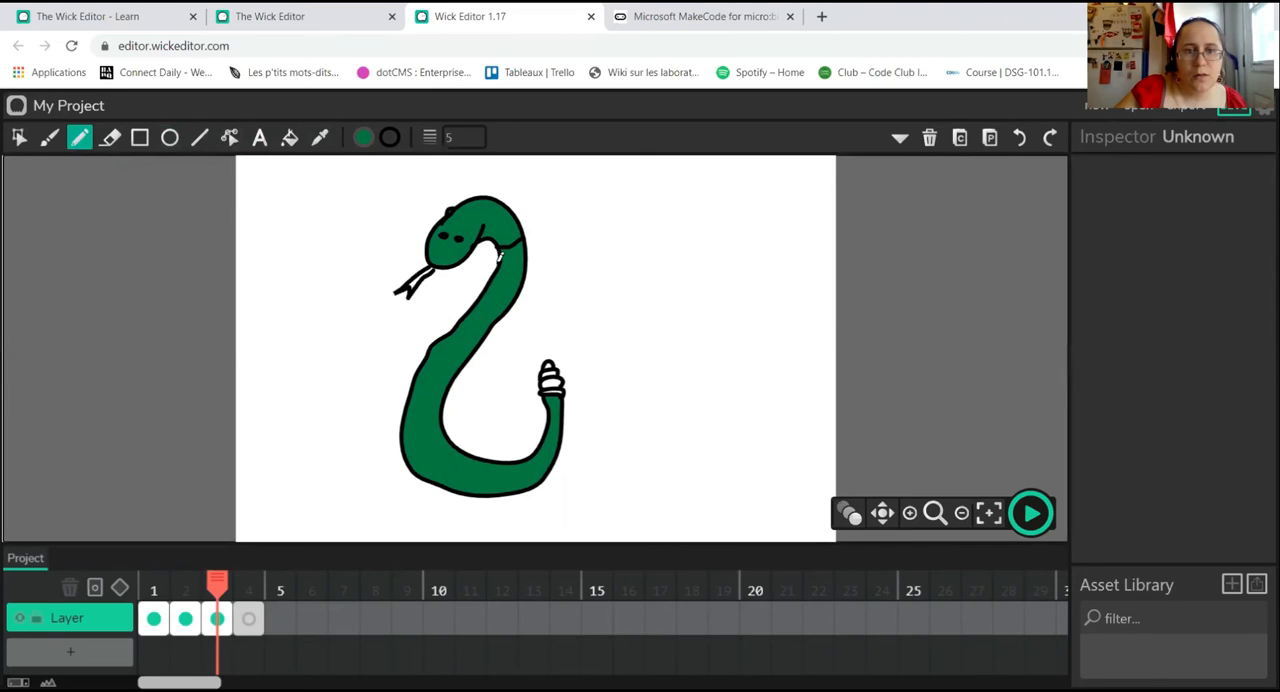
left_click_drag(498, 255, 523, 250)
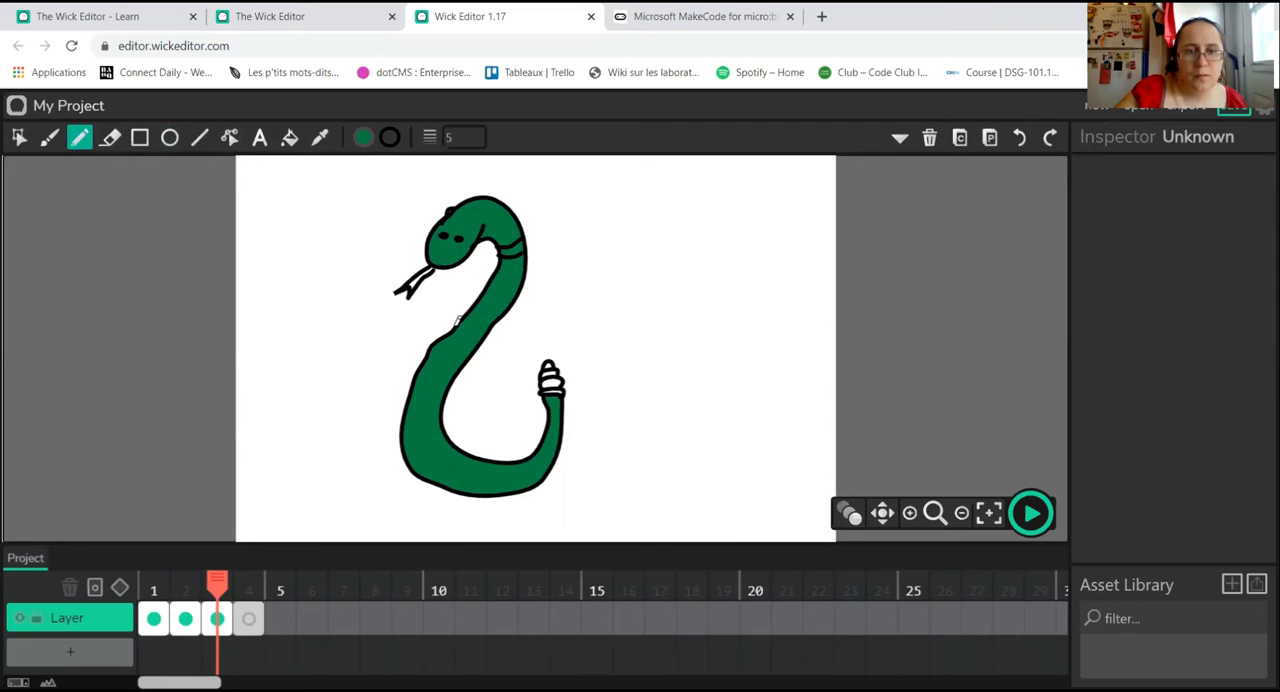
left_click_drag(459, 324, 471, 338)
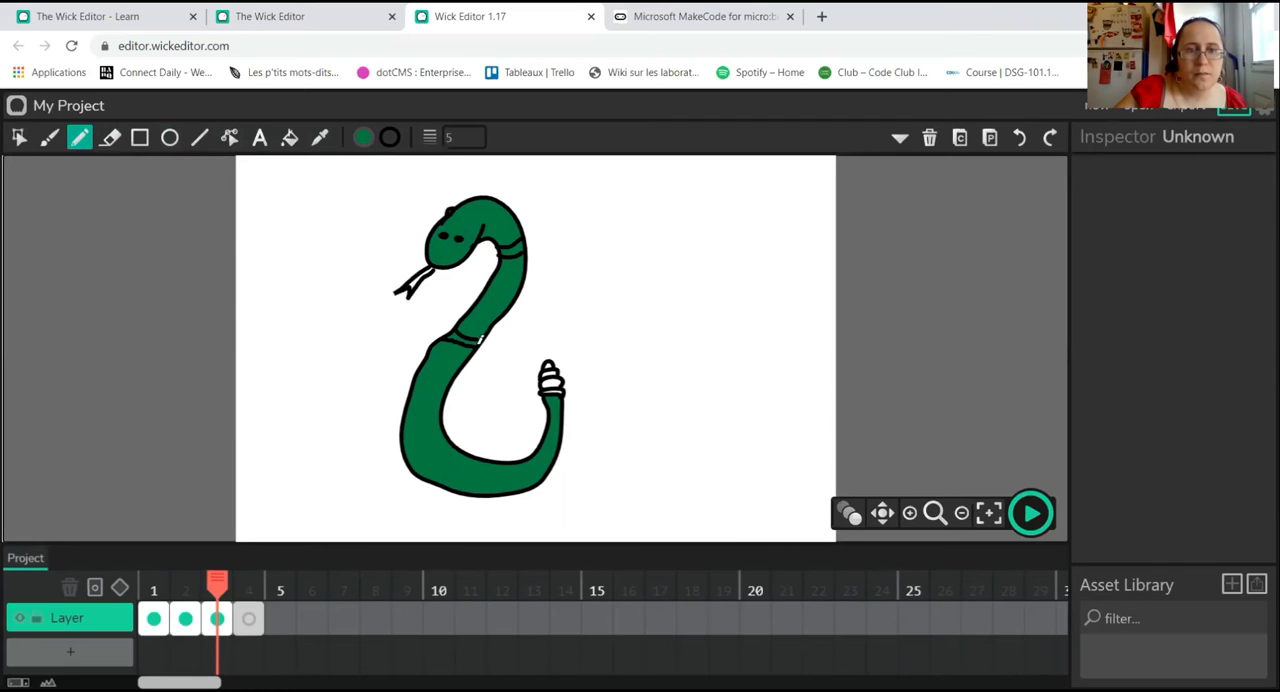
left_click_drag(404, 440, 445, 440)
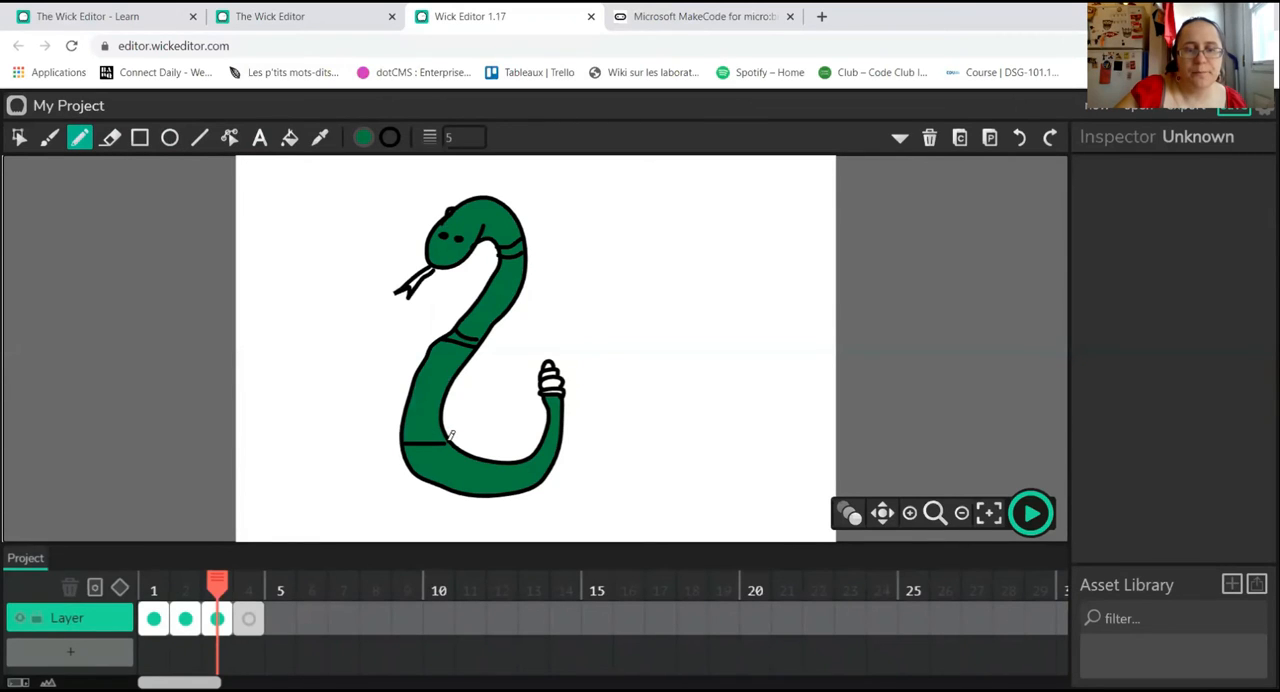
mouse_move(407, 457)
left_mouse_down()
mouse_move(454, 451)
mouse_move(497, 480)
left_mouse_up()
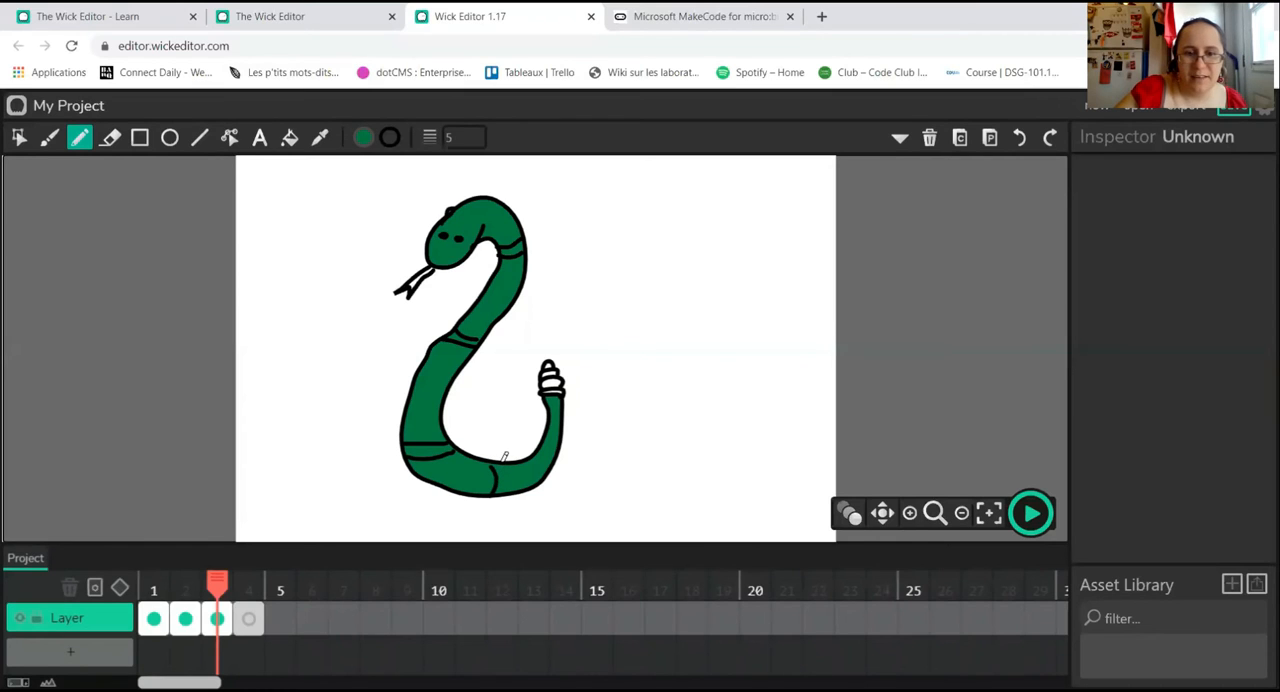
left_click_drag(504, 461, 512, 488)
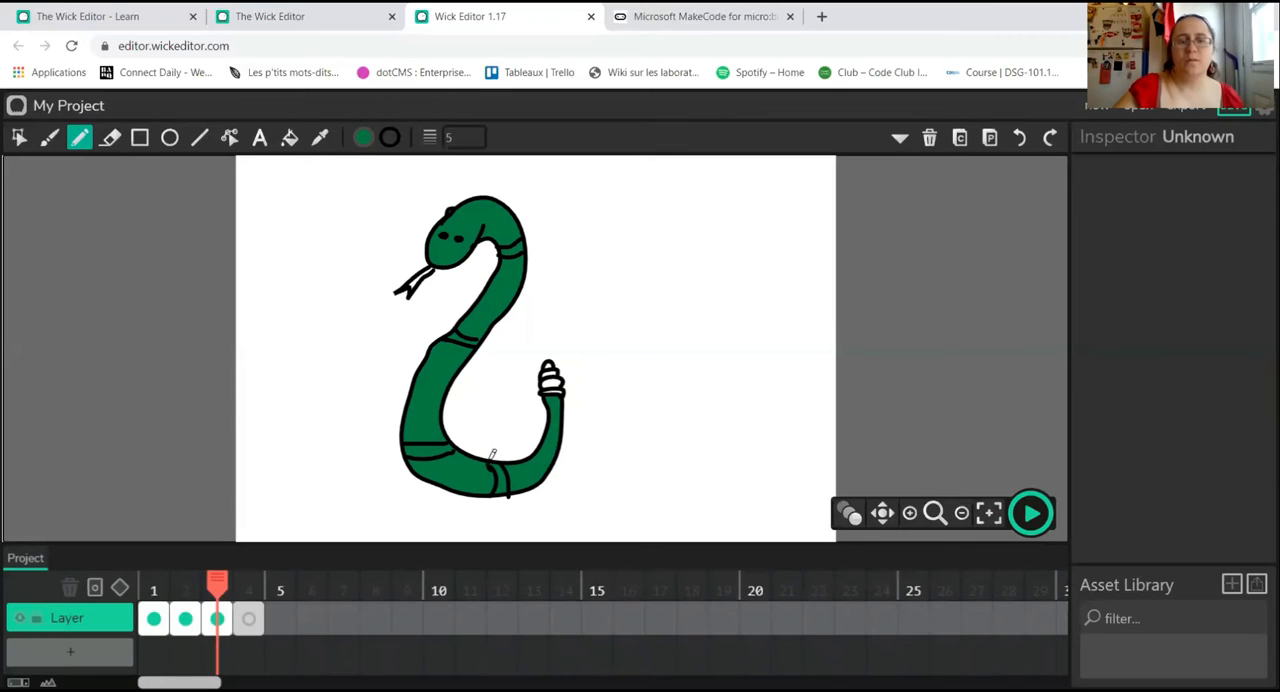
Step: Set the fill colour to red and fill the snake's forked tongue
left_click(288, 140)
left_click(363, 137)
left_click(295, 203)
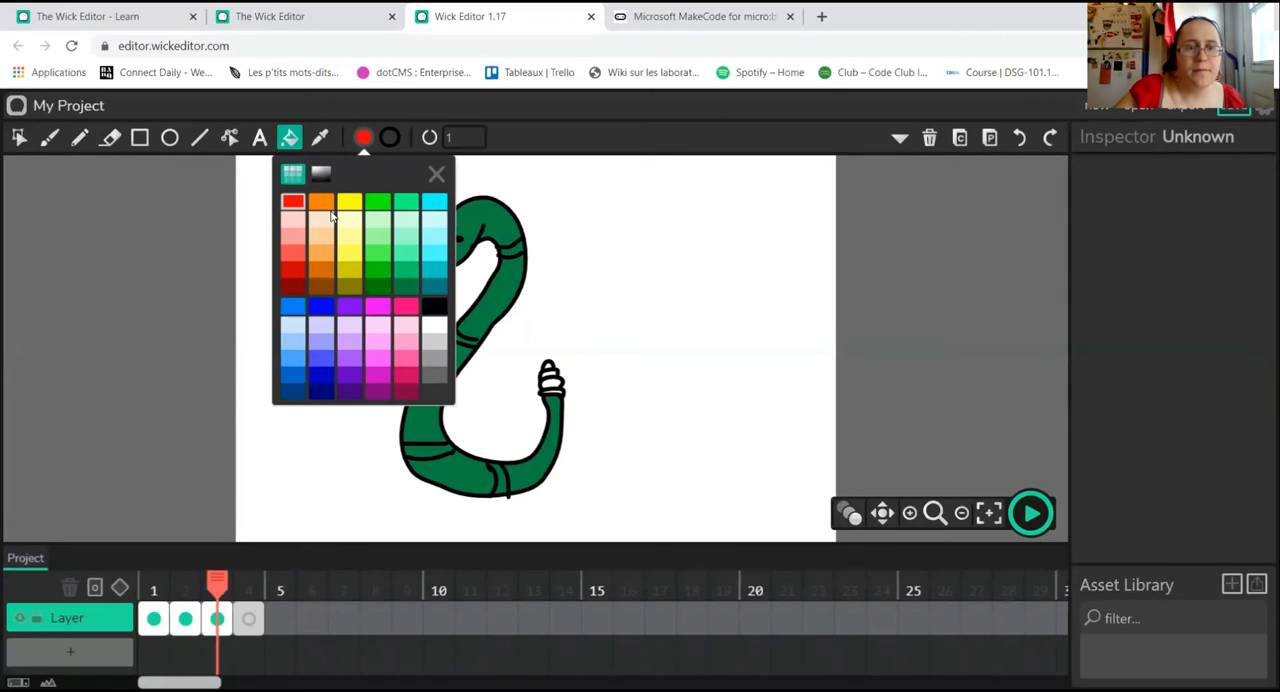
left_click(566, 155)
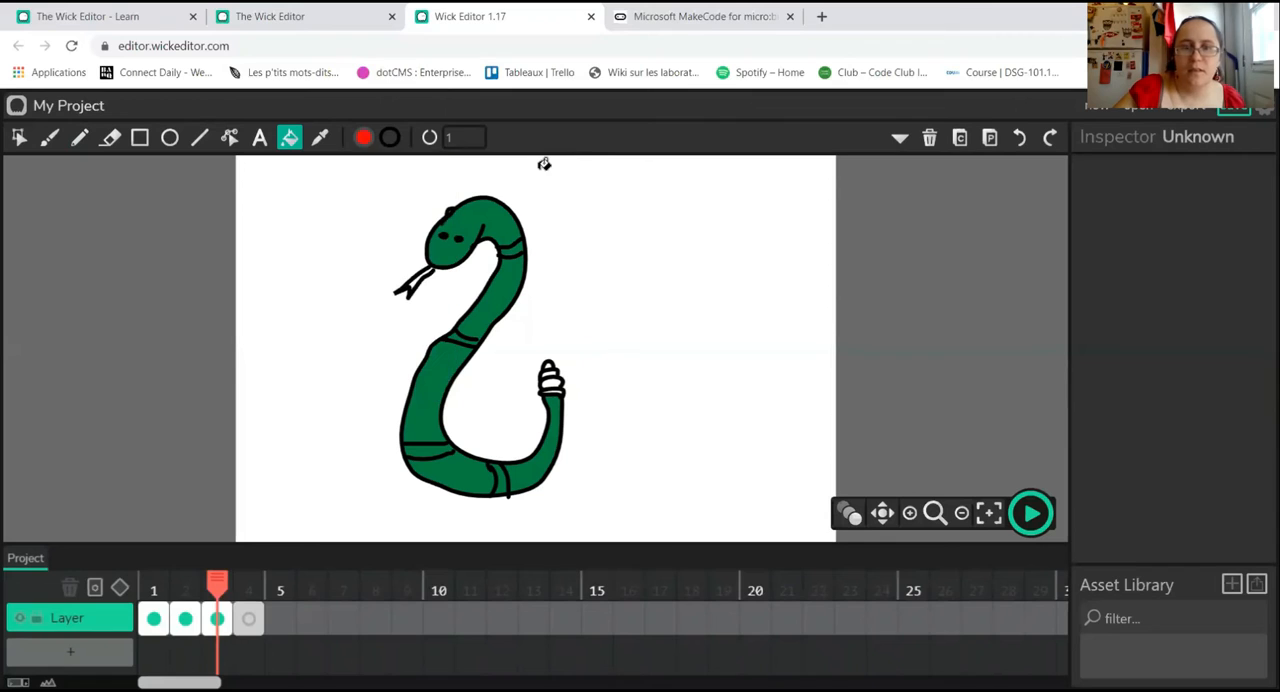
left_click(416, 280)
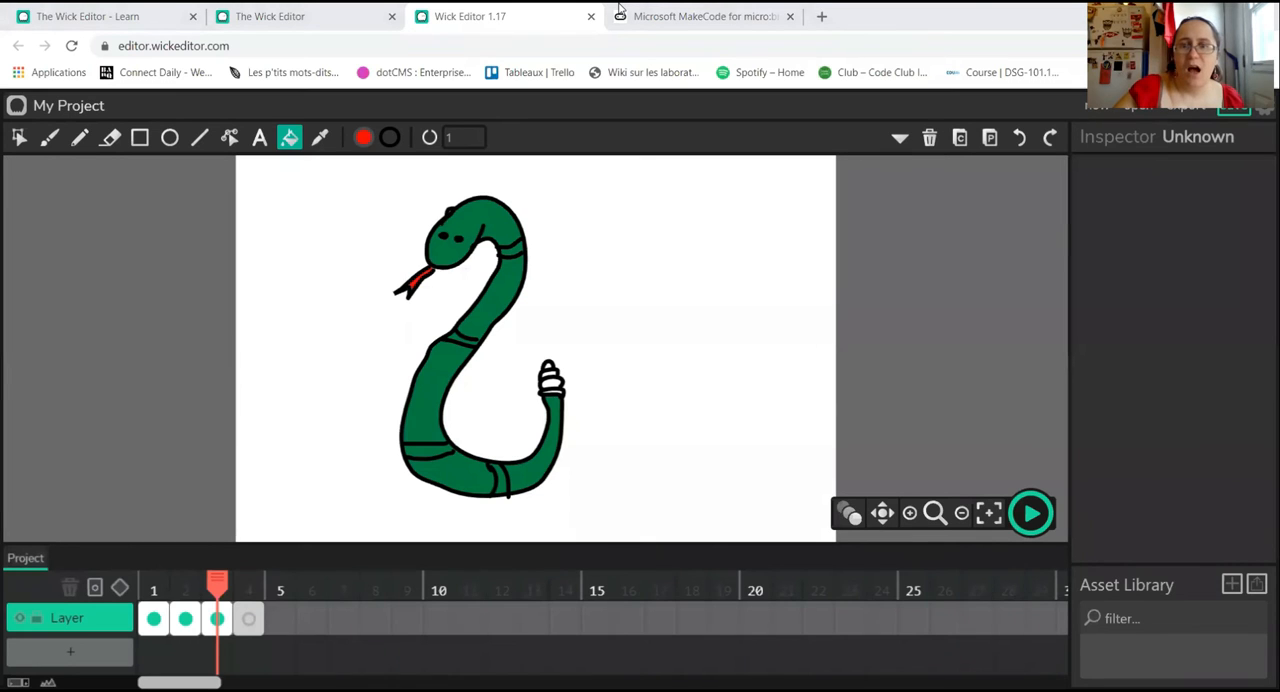
Step: Draw a large three-pointed flame outline on frame 4 with the Pencil, with a smaller single flame inside its base
left_click(249, 622)
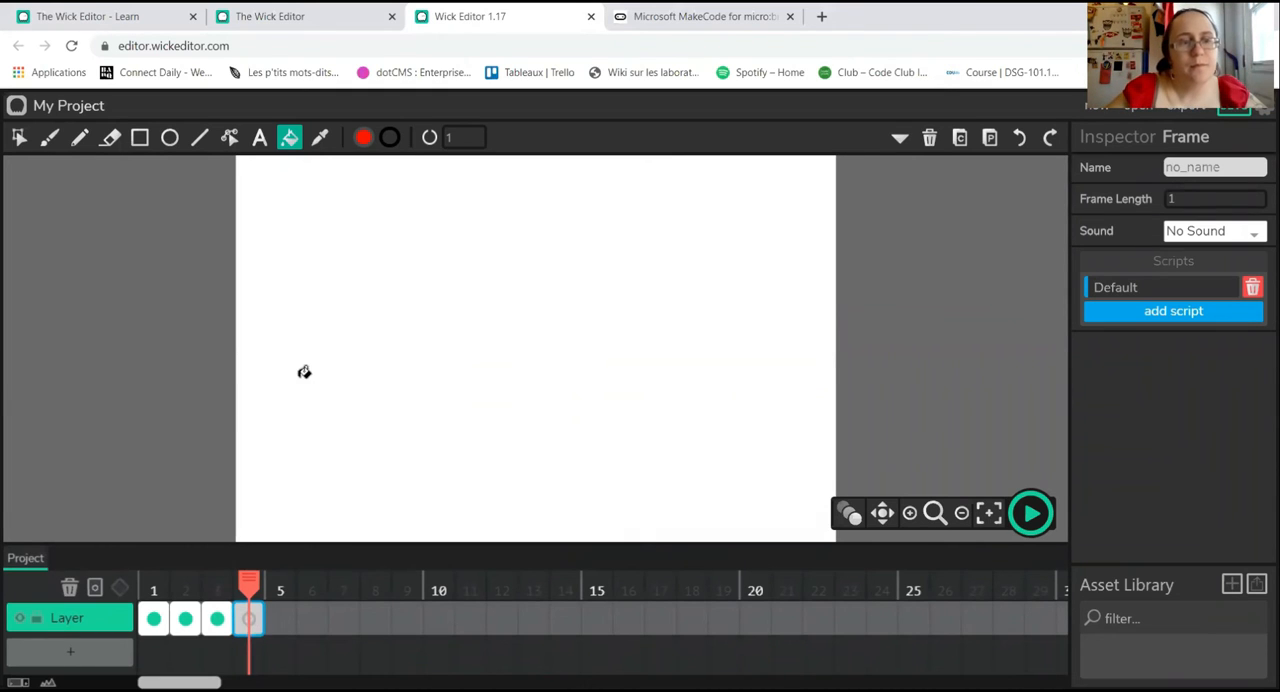
left_click(79, 140)
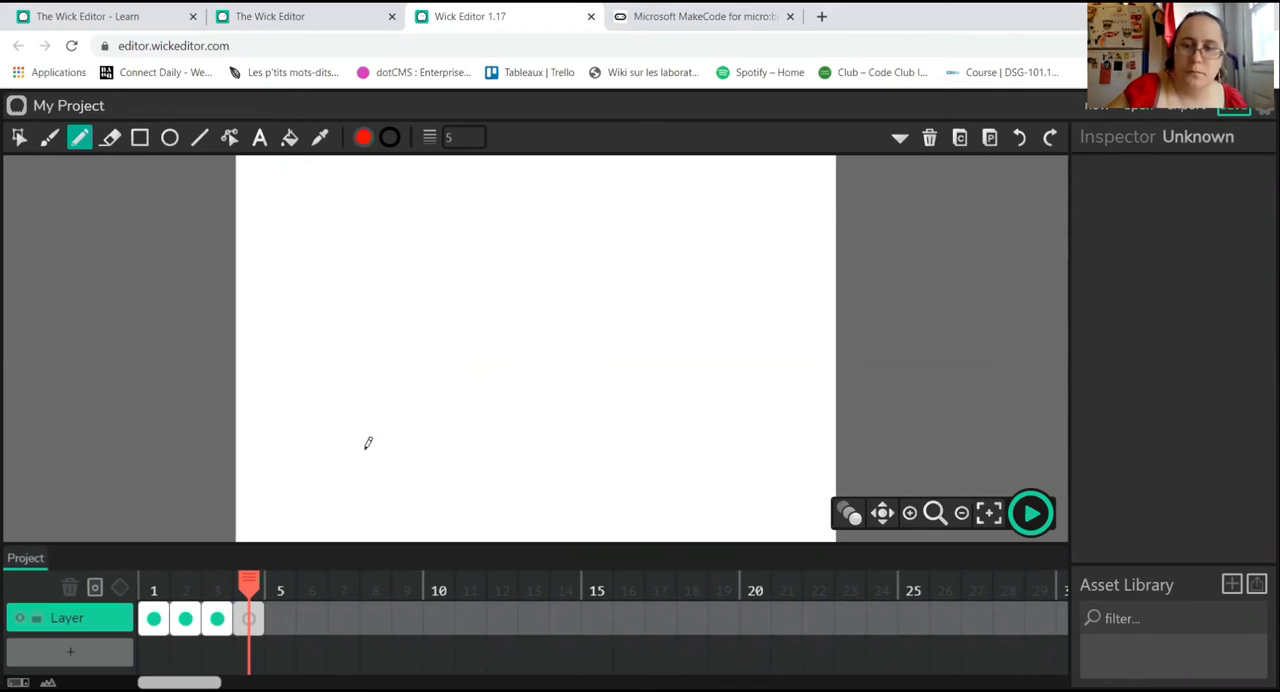
mouse_move(371, 484)
left_mouse_down()
mouse_move(342, 351)
mouse_move(364, 231)
mouse_move(406, 381)
left_mouse_up()
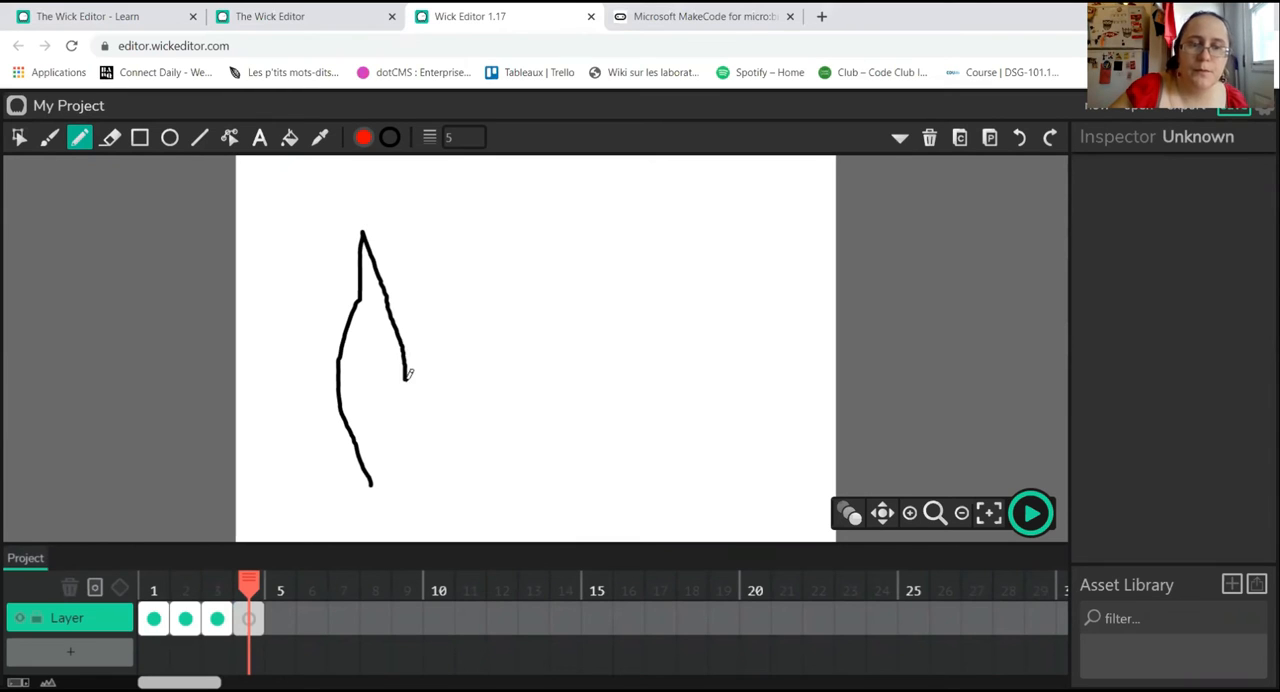
mouse_move(400, 331)
left_mouse_down()
mouse_move(437, 249)
mouse_move(436, 197)
mouse_move(492, 229)
mouse_move(512, 285)
mouse_move(505, 346)
mouse_move(507, 310)
mouse_move(581, 196)
mouse_move(615, 294)
mouse_move(604, 336)
mouse_move(622, 395)
mouse_move(600, 453)
mouse_move(486, 524)
mouse_move(366, 474)
left_mouse_up()
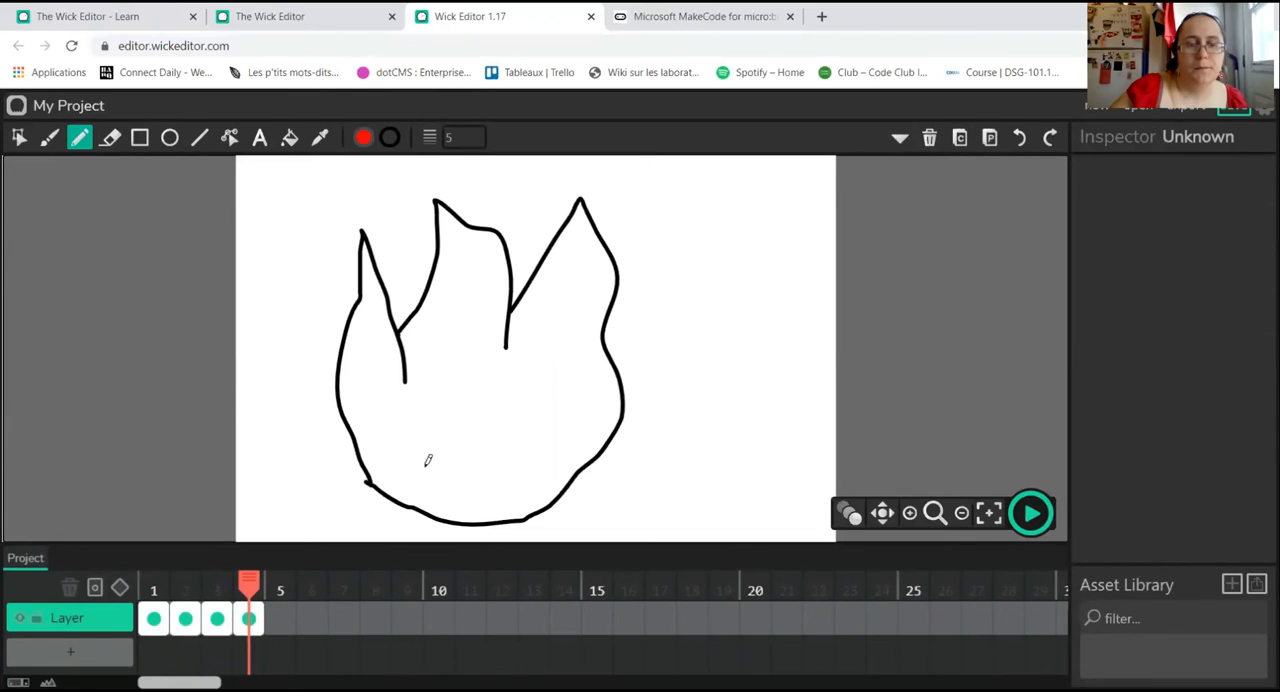
mouse_move(439, 507)
left_mouse_down()
mouse_move(425, 452)
mouse_move(465, 335)
mouse_move(522, 455)
mouse_move(521, 515)
left_mouse_up()
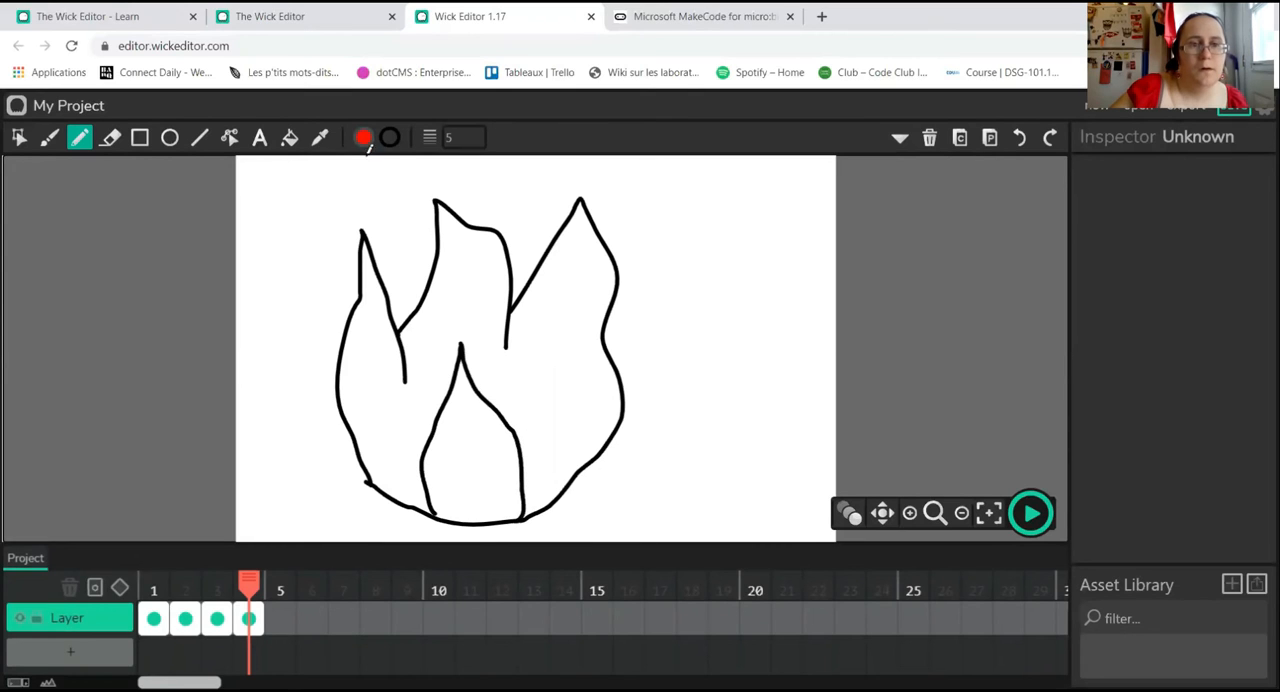
Step: Fill the small inner flame with red and the large outer flame with orange
left_click(290, 138)
left_click(480, 463)
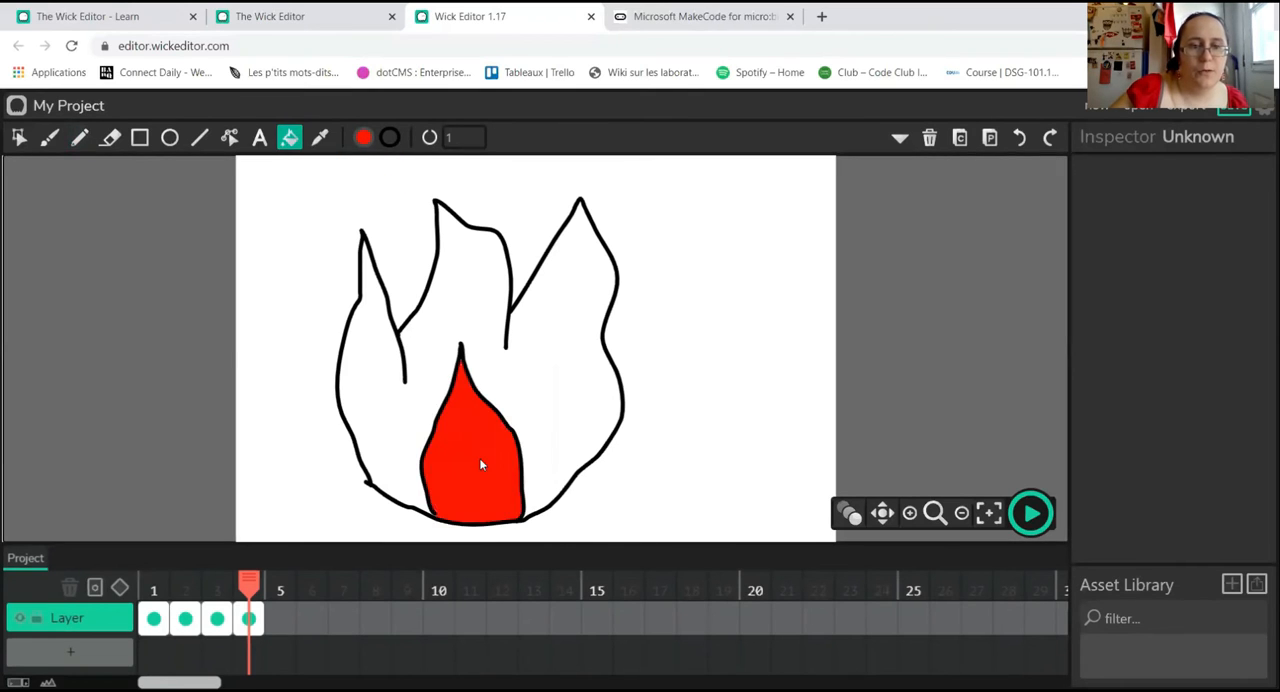
left_click(363, 138)
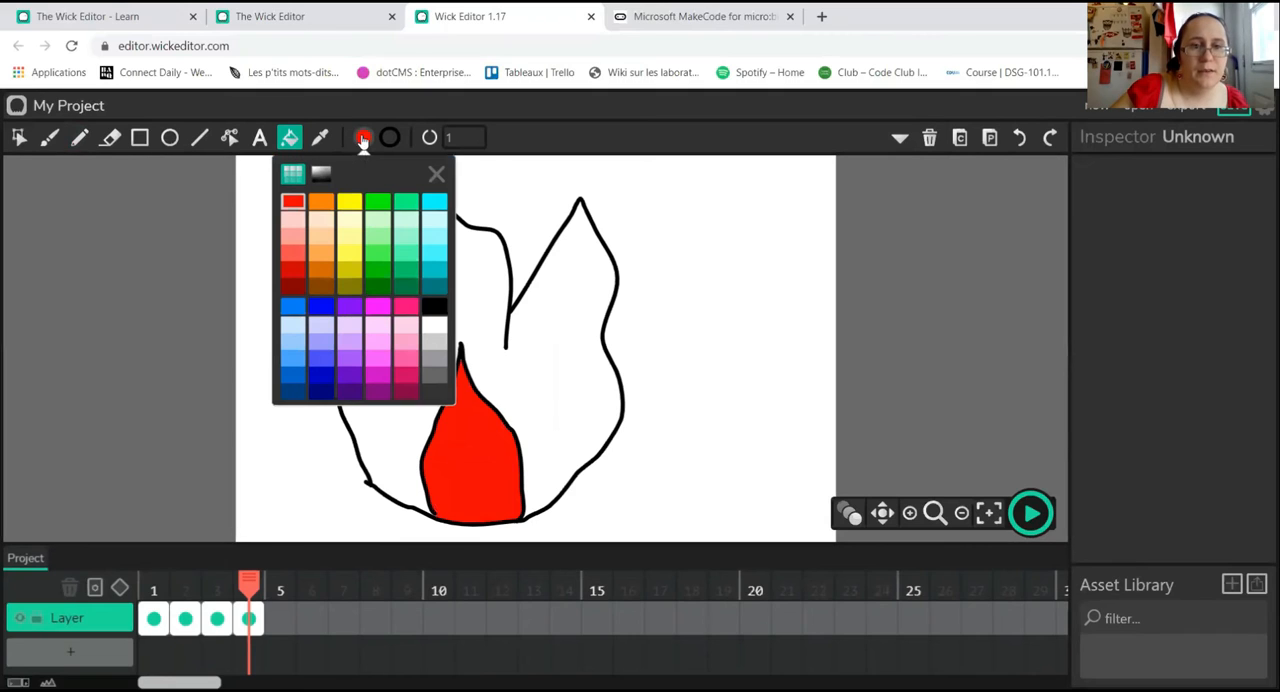
left_click(324, 208)
left_click(385, 433)
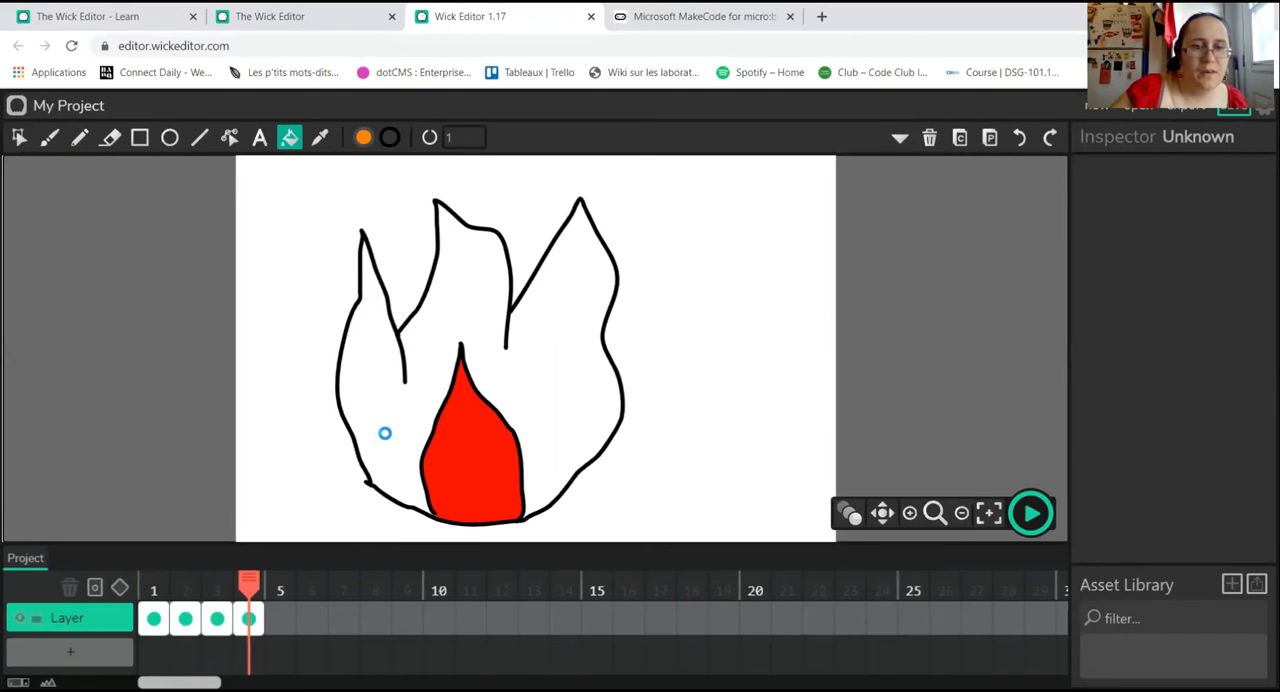
left_click(385, 433)
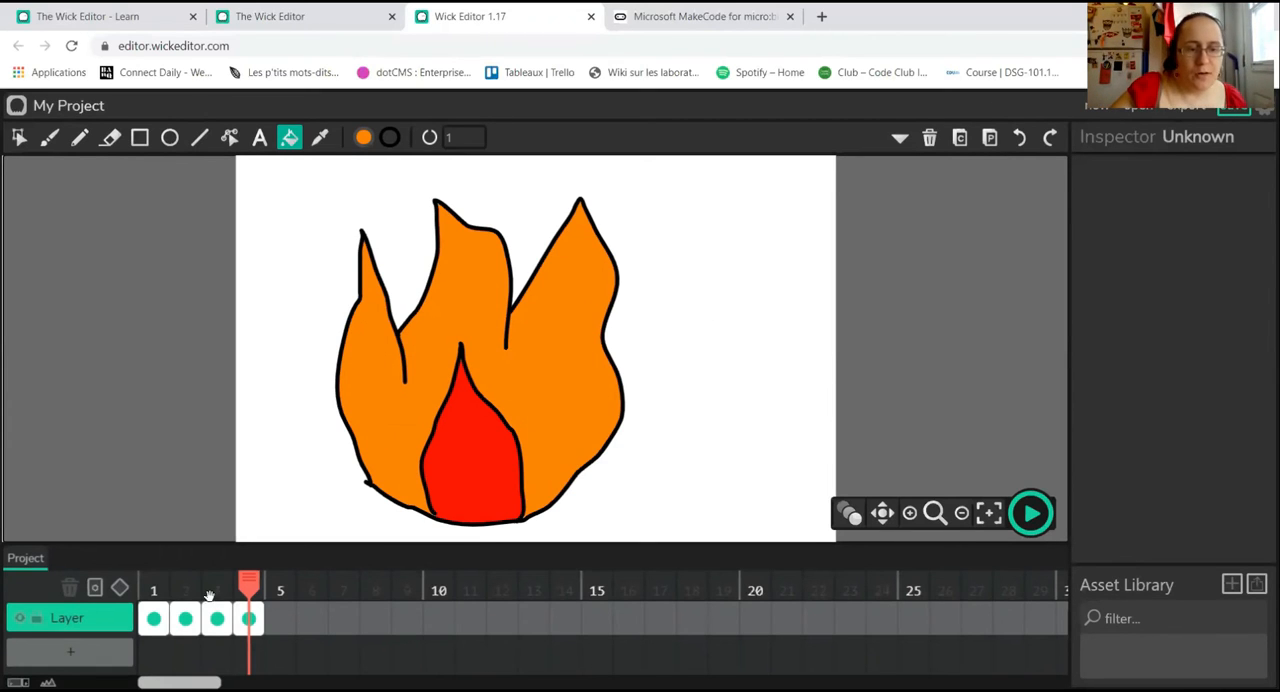
Step: Review the drawings on frames 3, 2 and 1, and play the project briefly from the door scene before stopping it
left_click(217, 619)
left_click(185, 619)
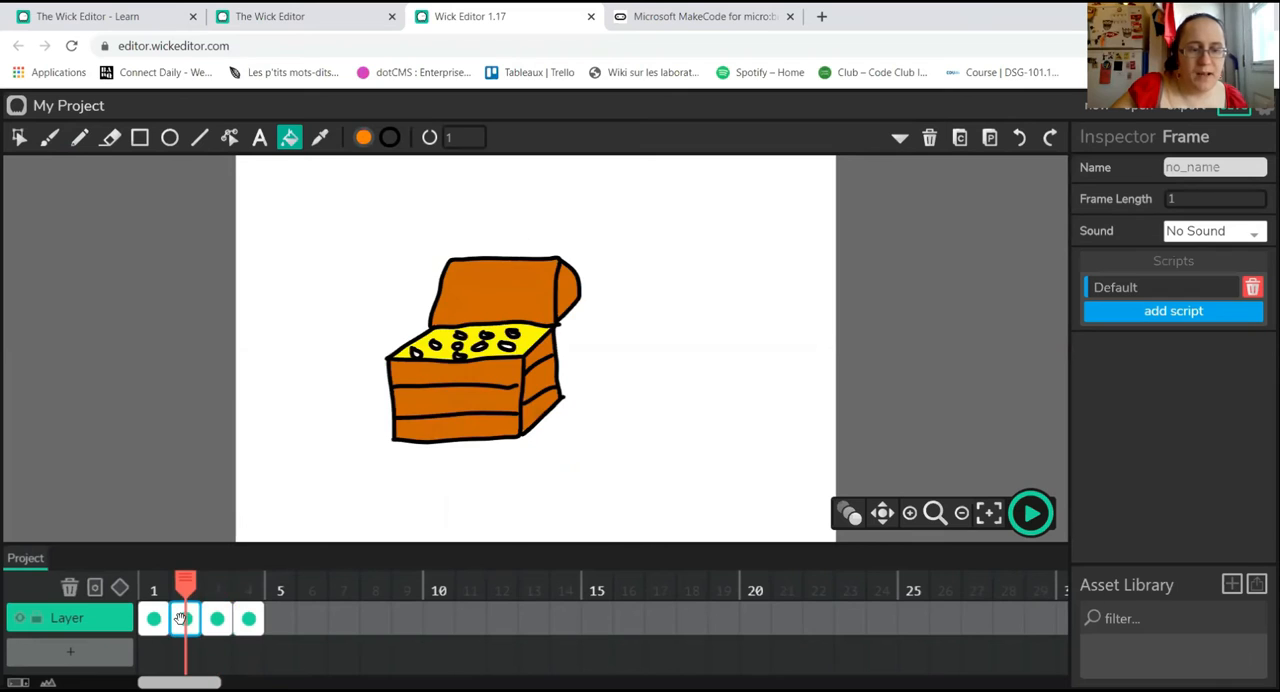
left_click(151, 619)
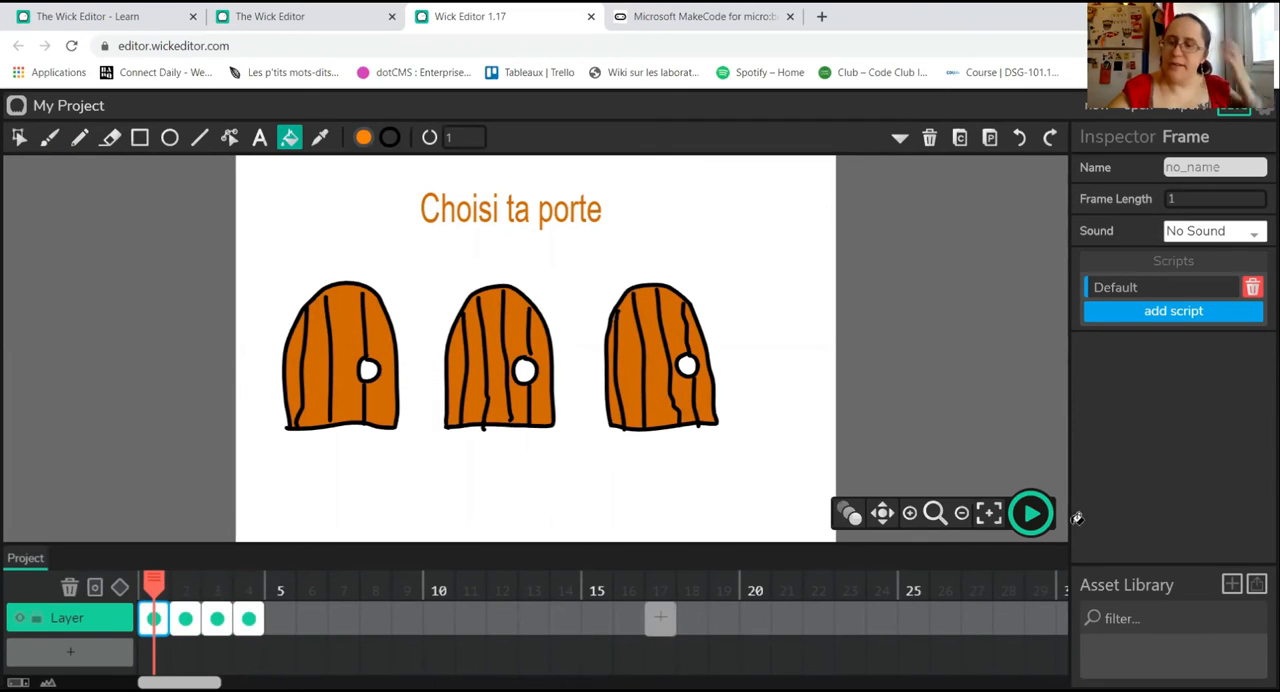
left_click(1035, 516)
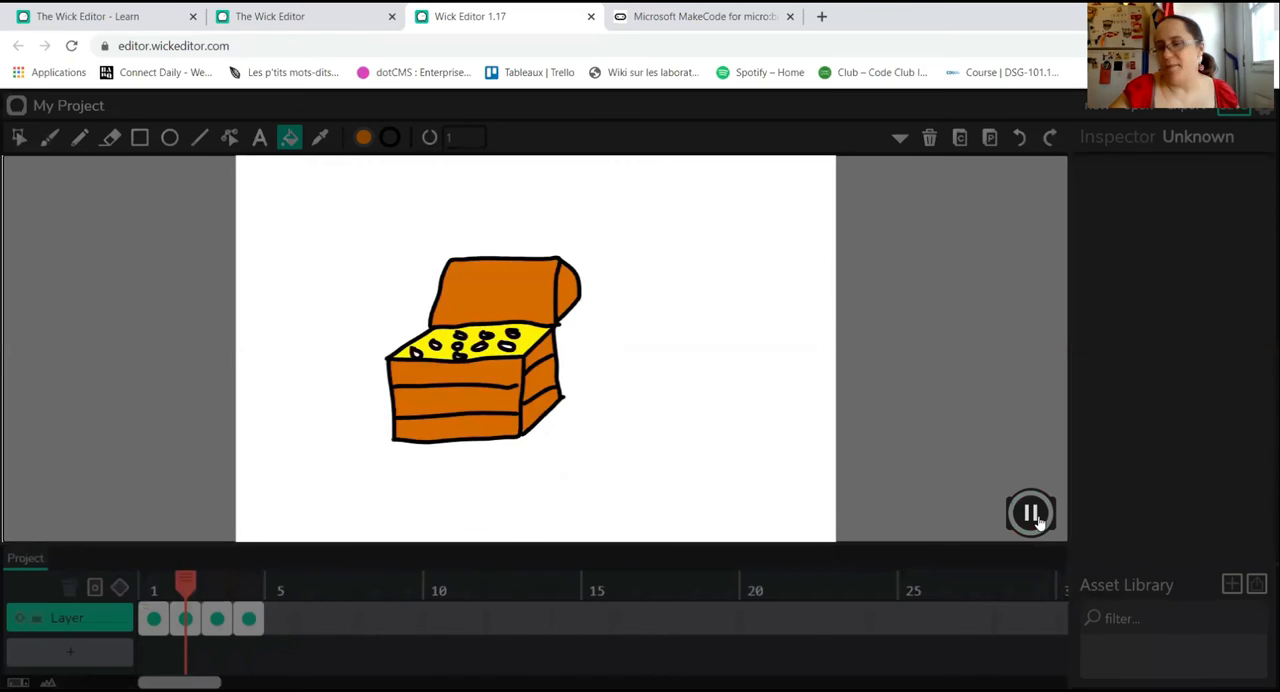
left_click(1033, 514)
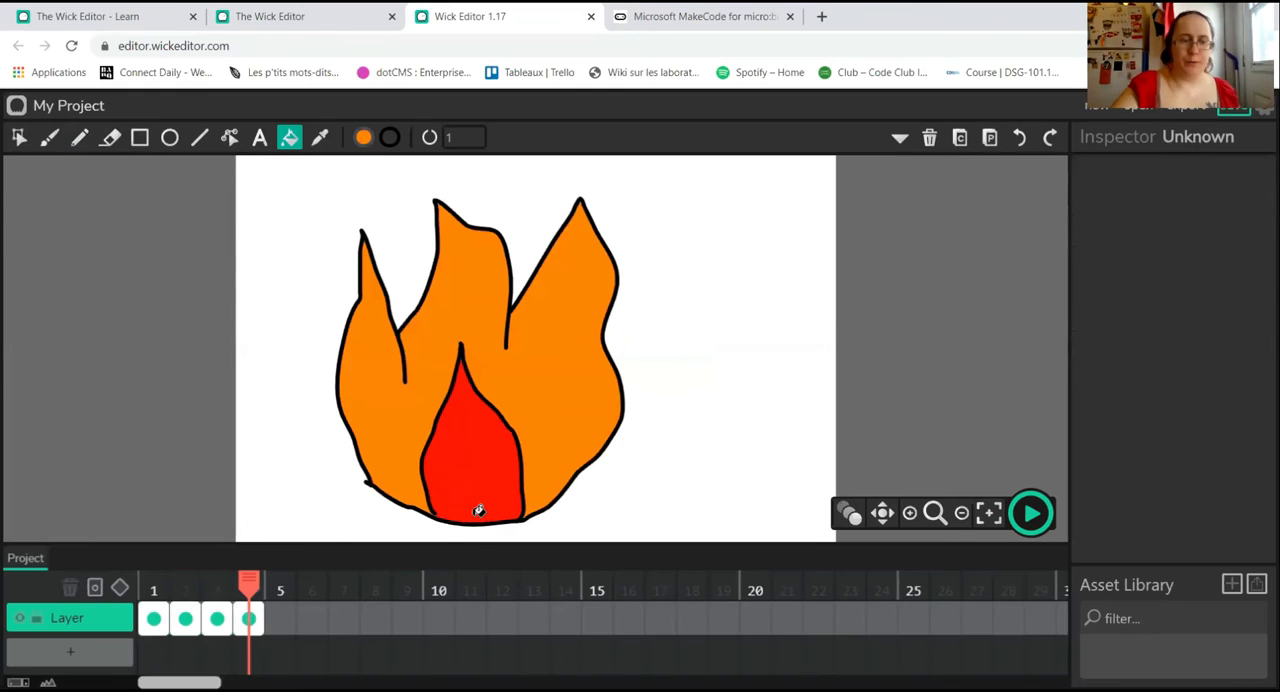
Step: Add stop() to frame 1's Default script and play the project briefly to test it
left_click_drag(249, 581, 148, 568)
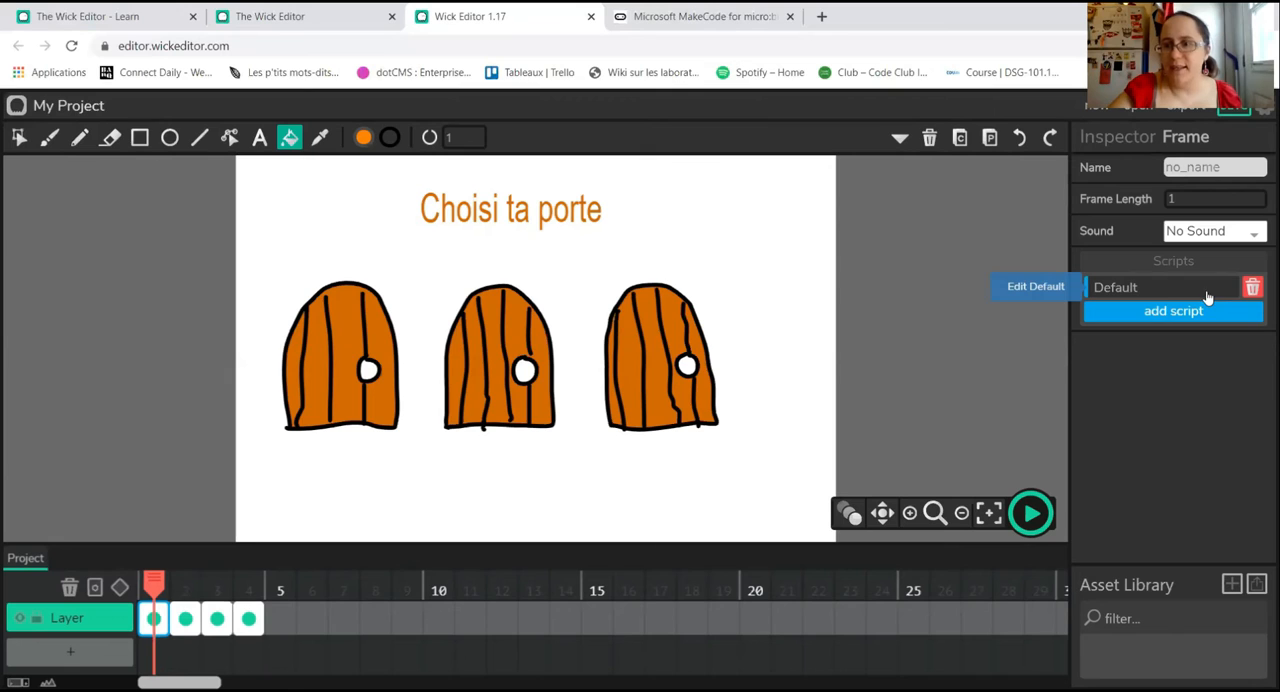
left_click(1131, 294)
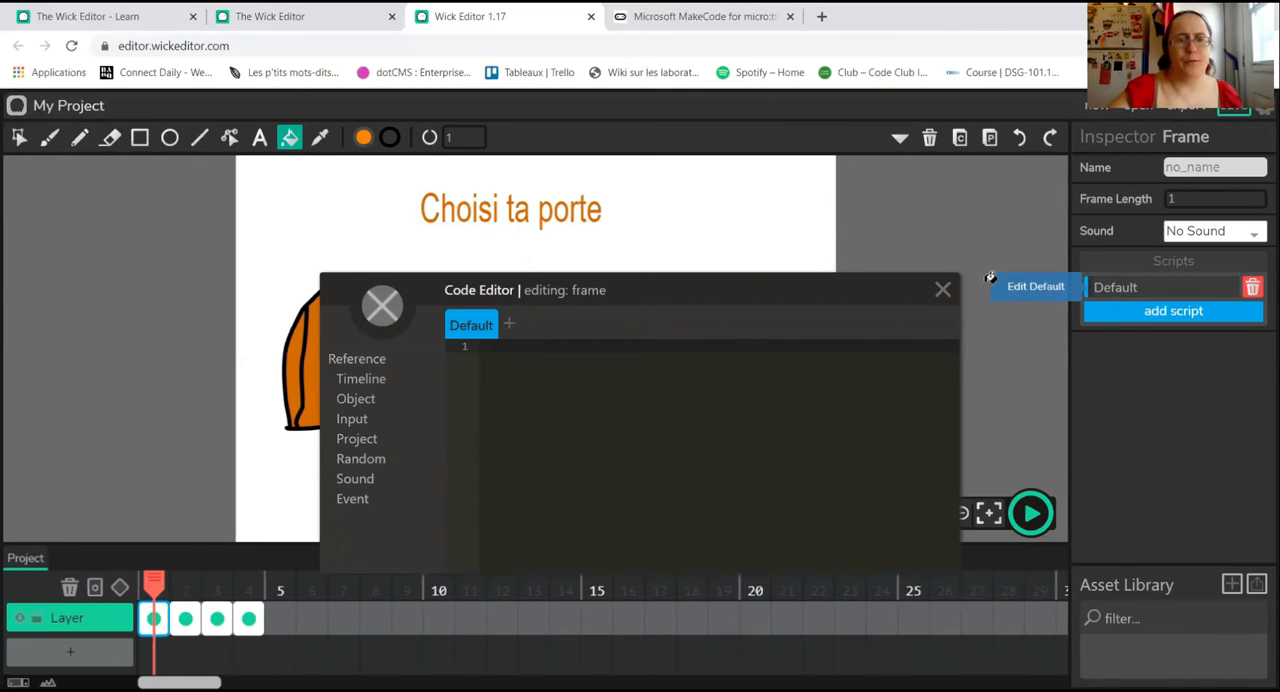
left_click(361, 381)
mouse_move(360, 428)
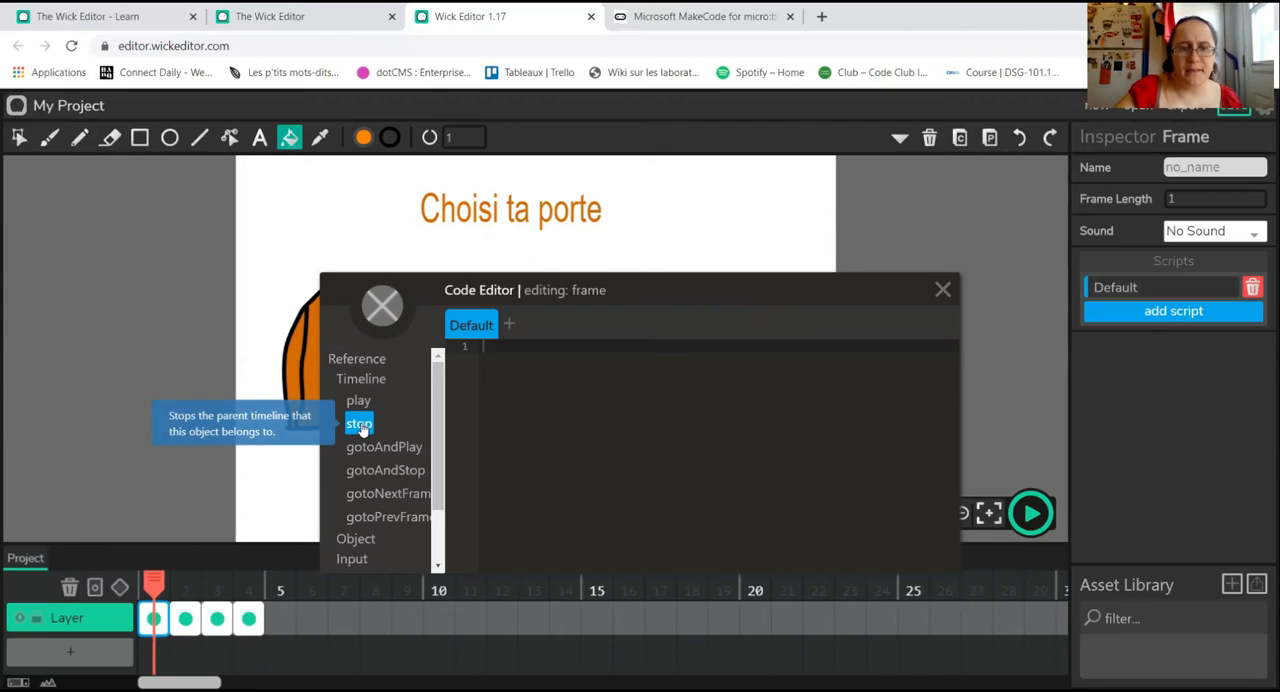
left_click_drag(360, 428, 534, 349)
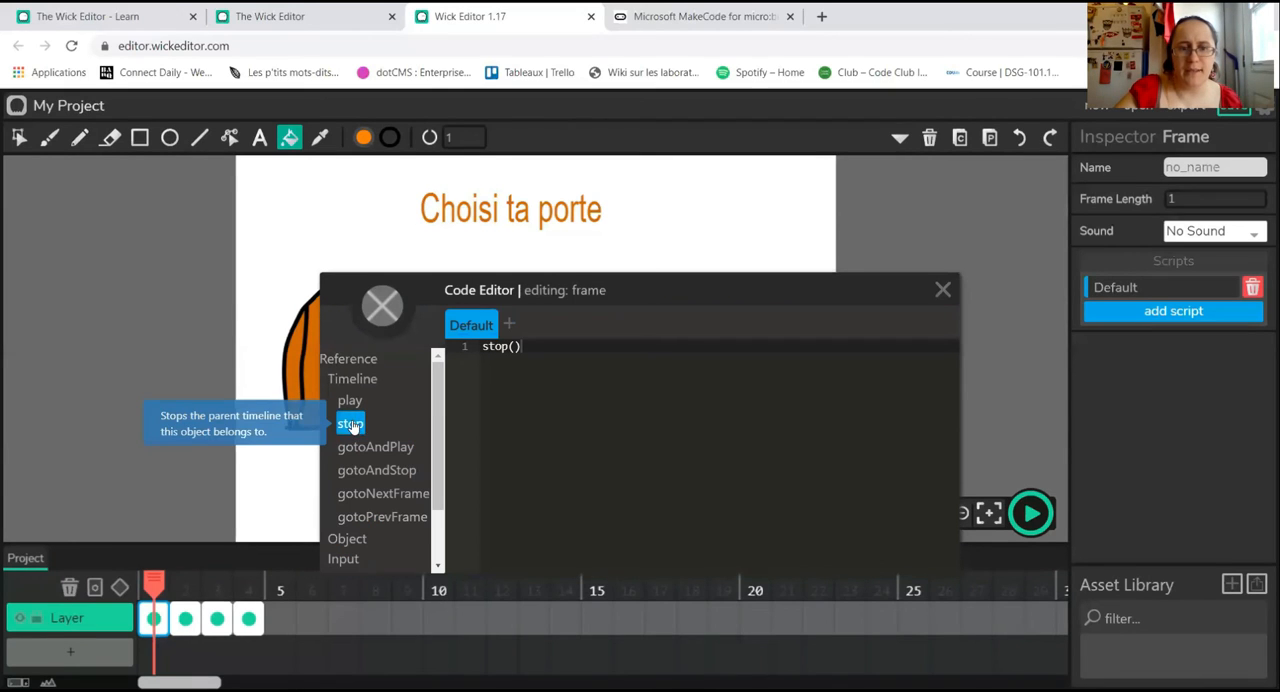
left_click(943, 289)
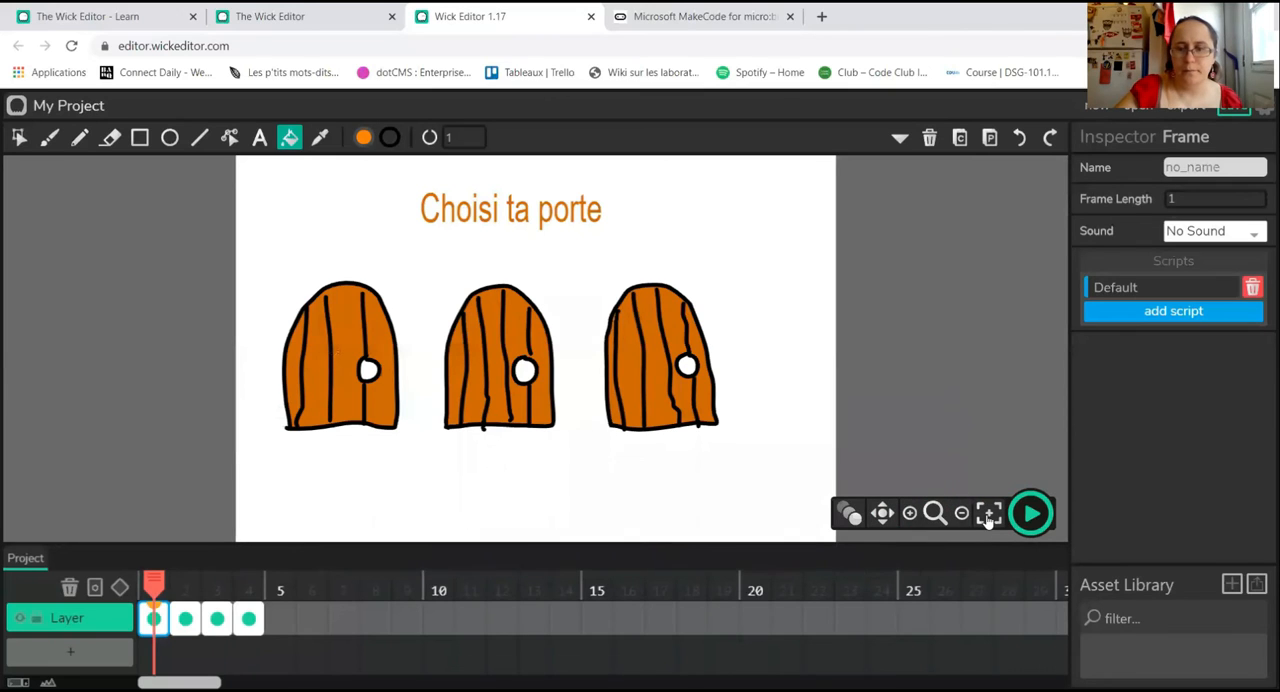
left_click(1031, 510)
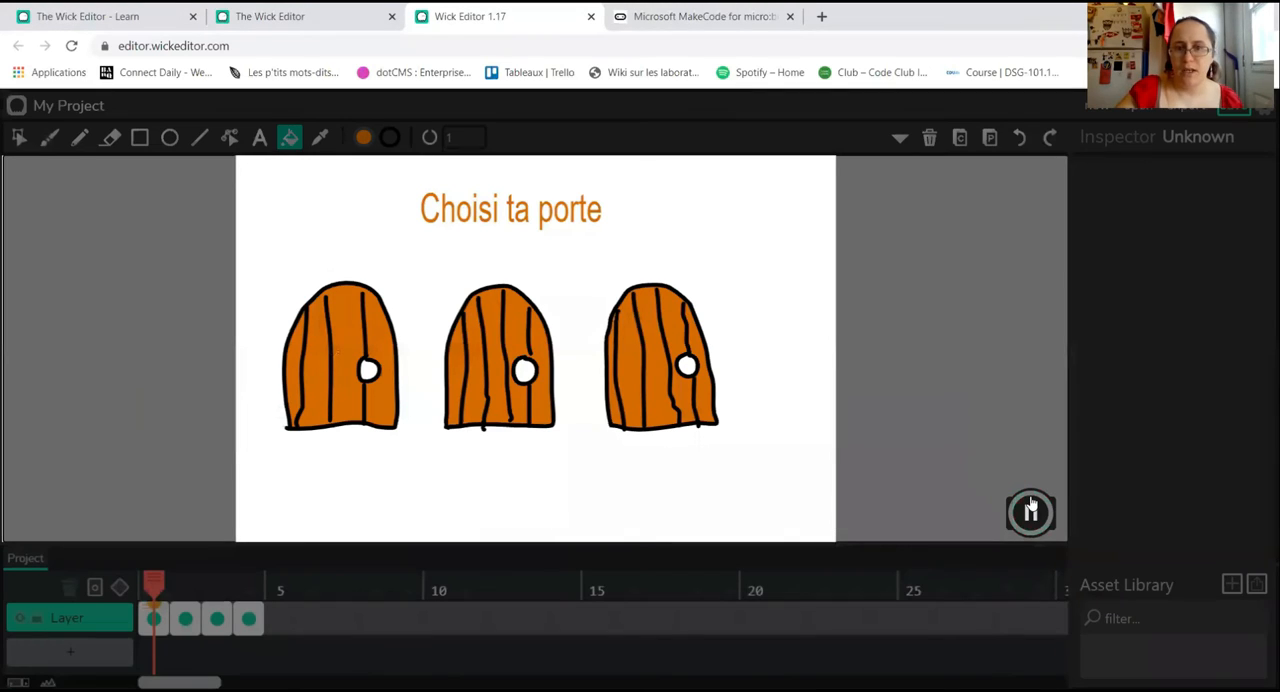
left_click(1031, 508)
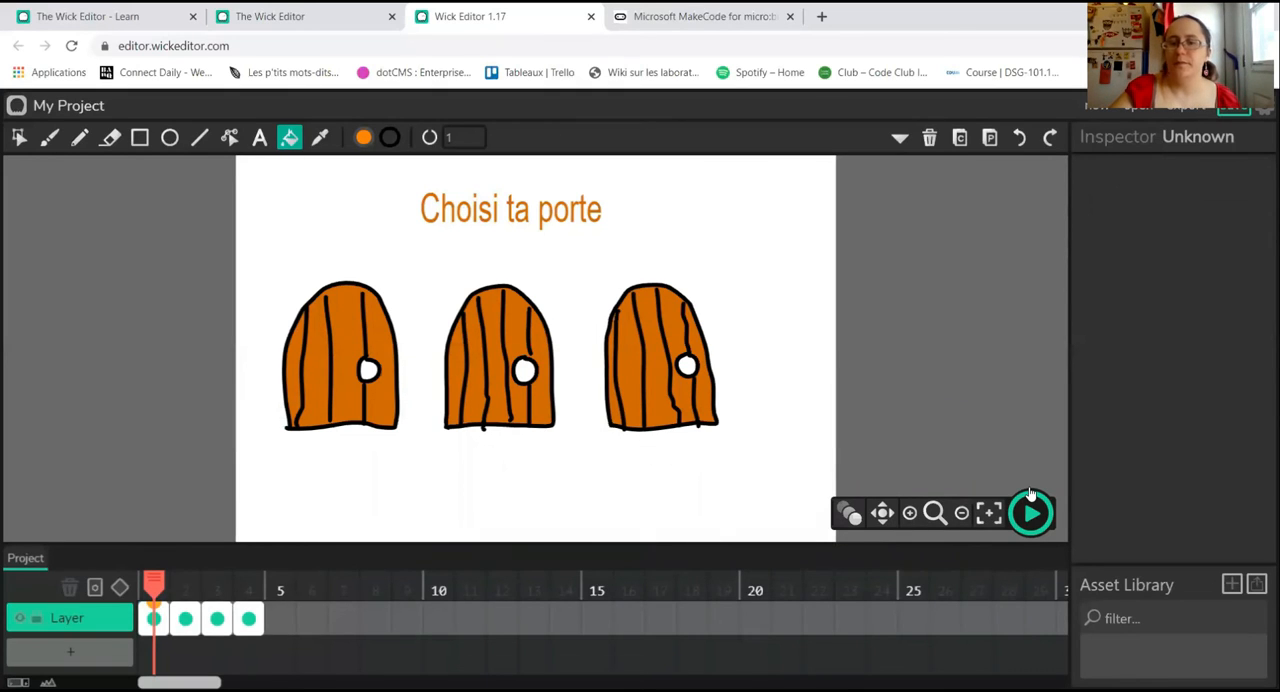
Step: Reopen frame 1's Default script to review its code and the available Timeline commands
left_click(151, 620)
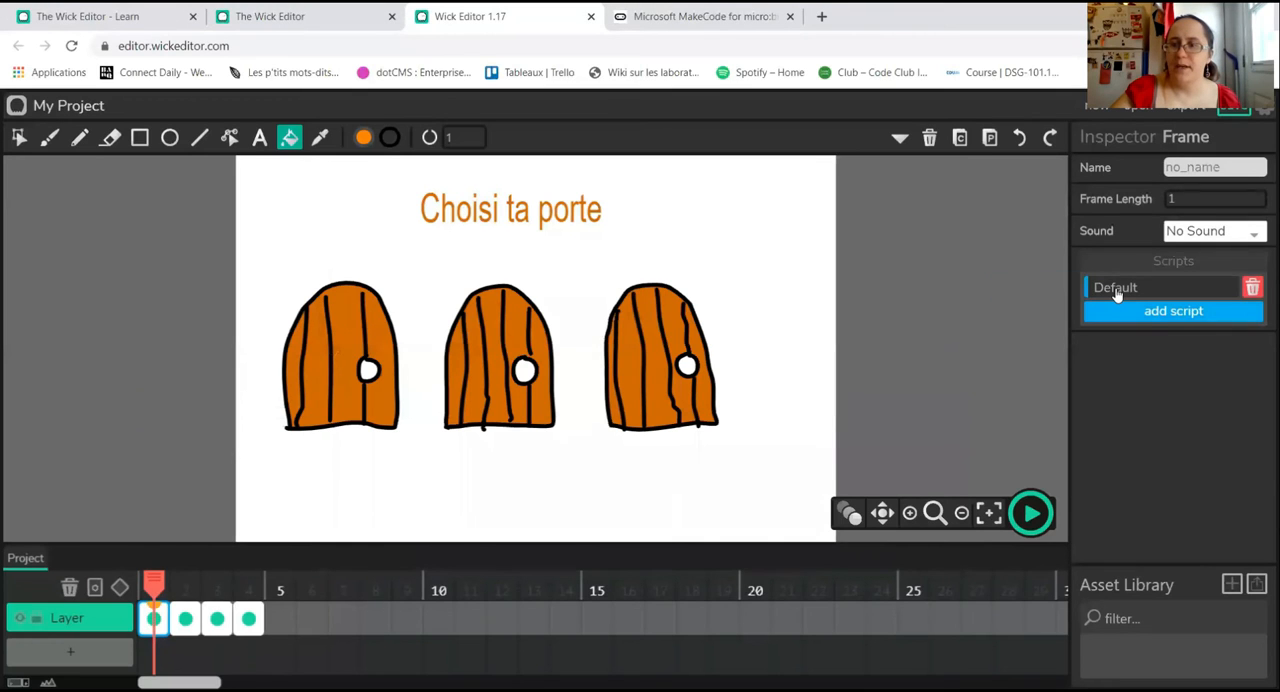
left_click(1116, 289)
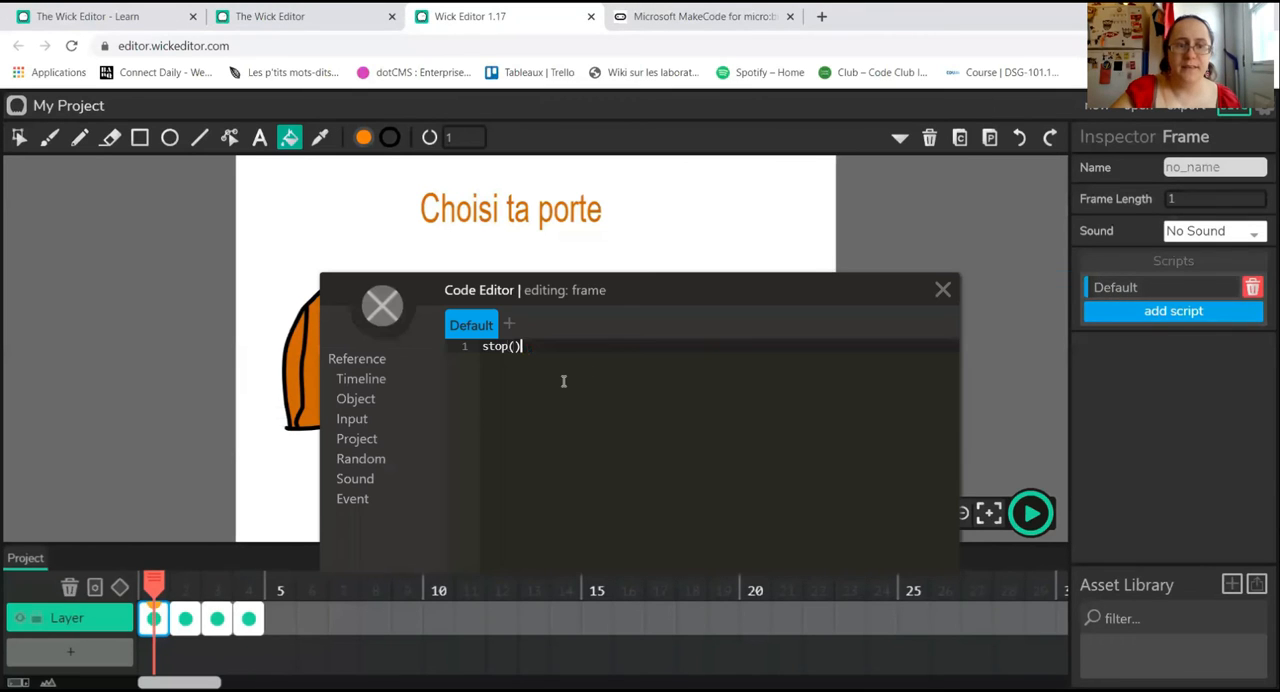
left_click(367, 384)
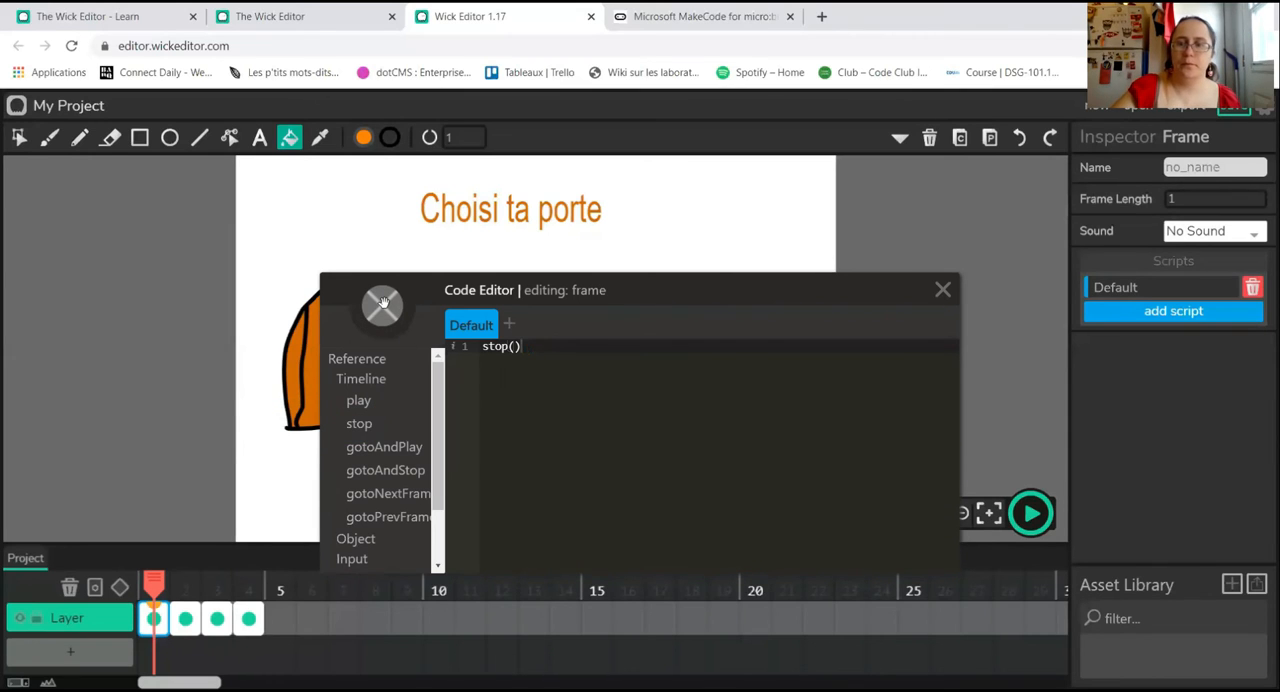
left_click(941, 293)
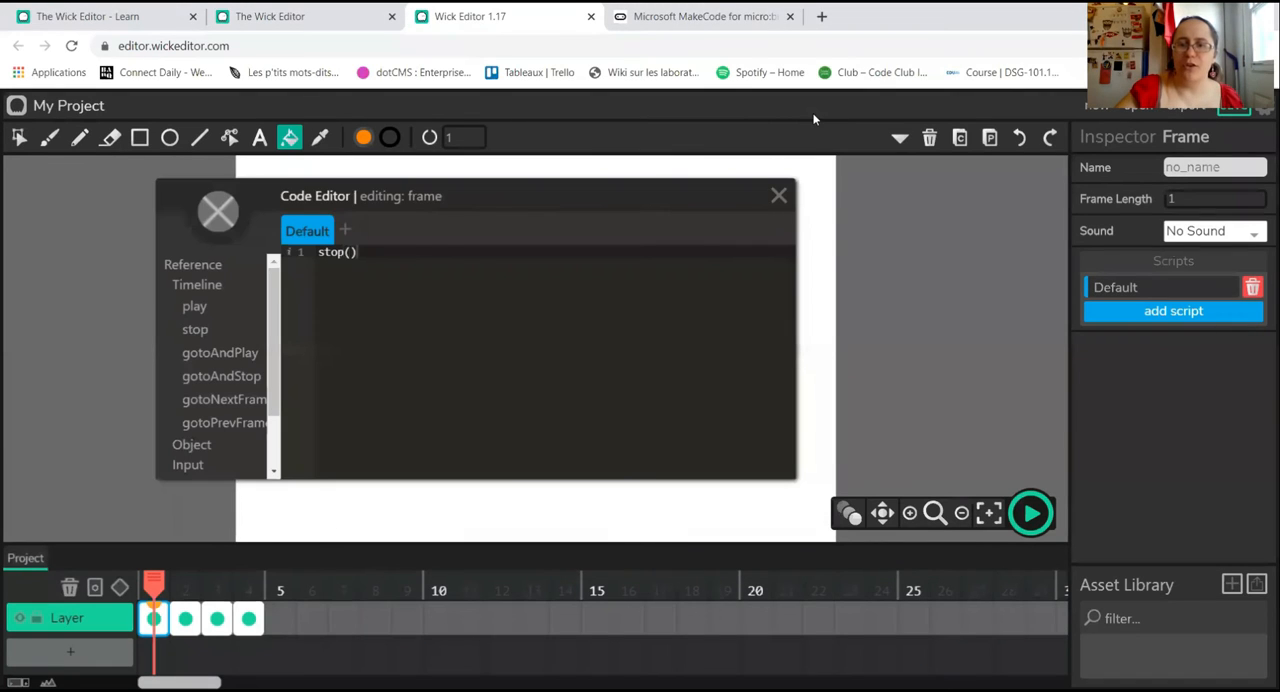
left_click(780, 194)
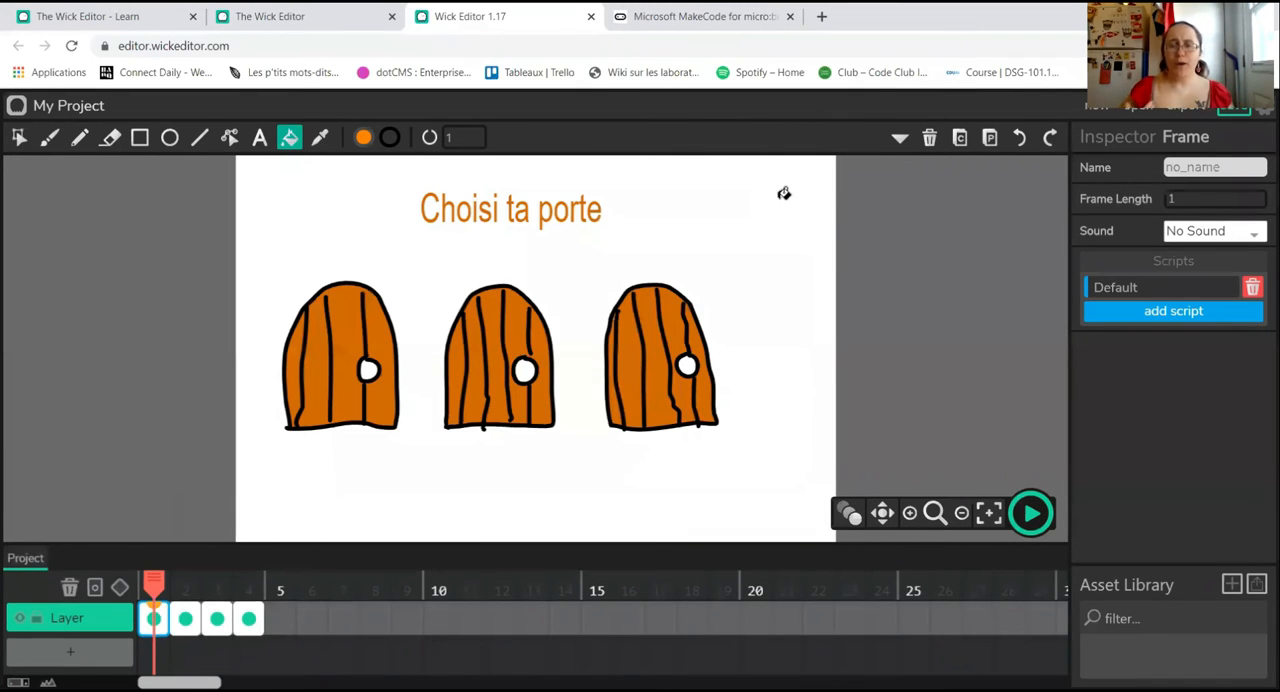
Step: Convert the orange body of the first door on frame 1 into a button
left_click(17, 140)
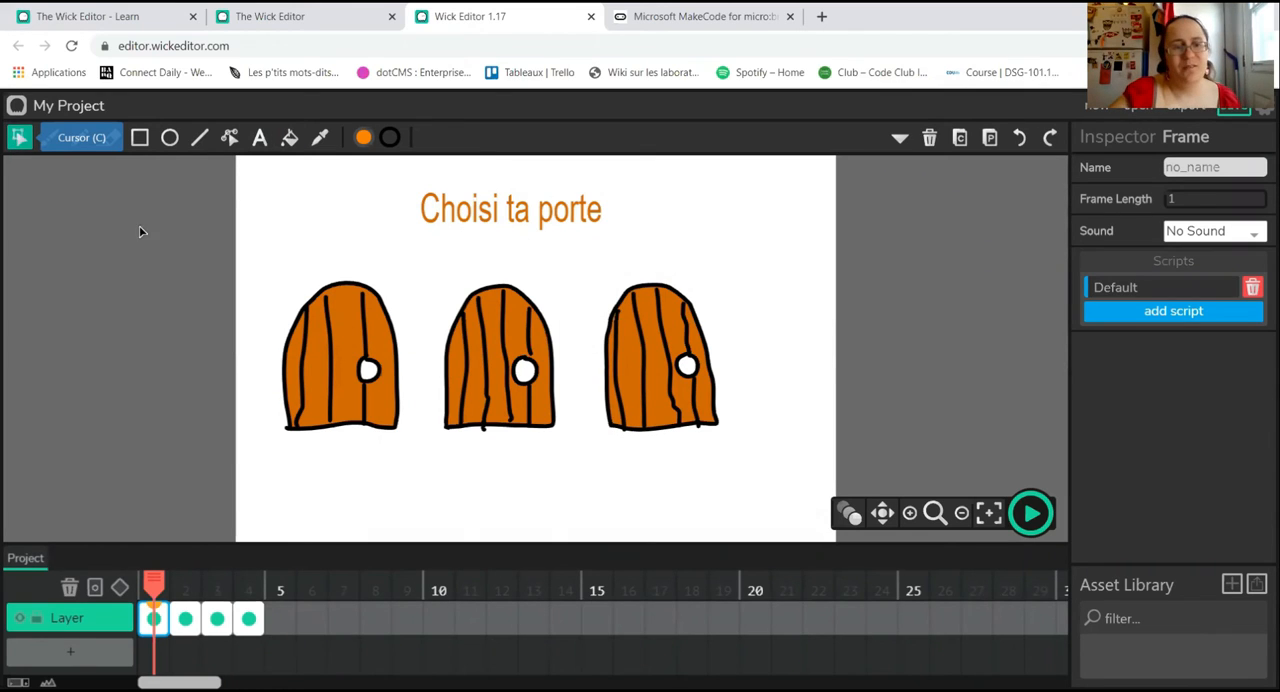
left_click(340, 338)
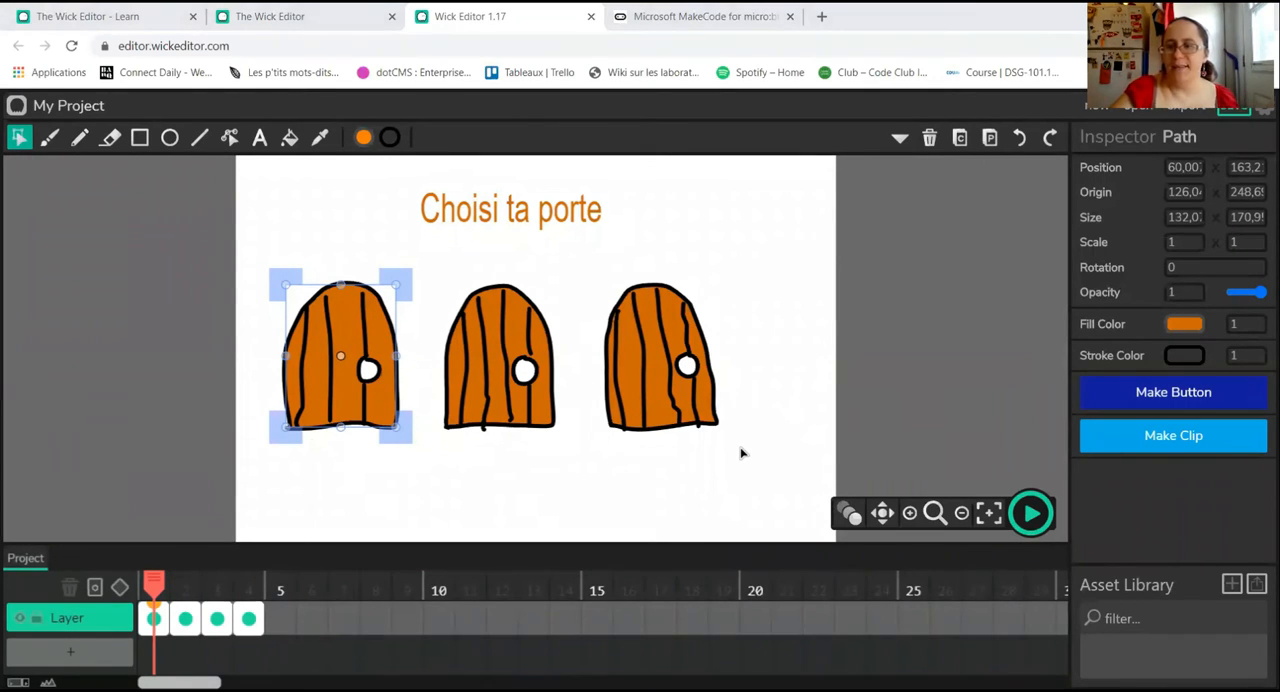
left_click(1166, 402)
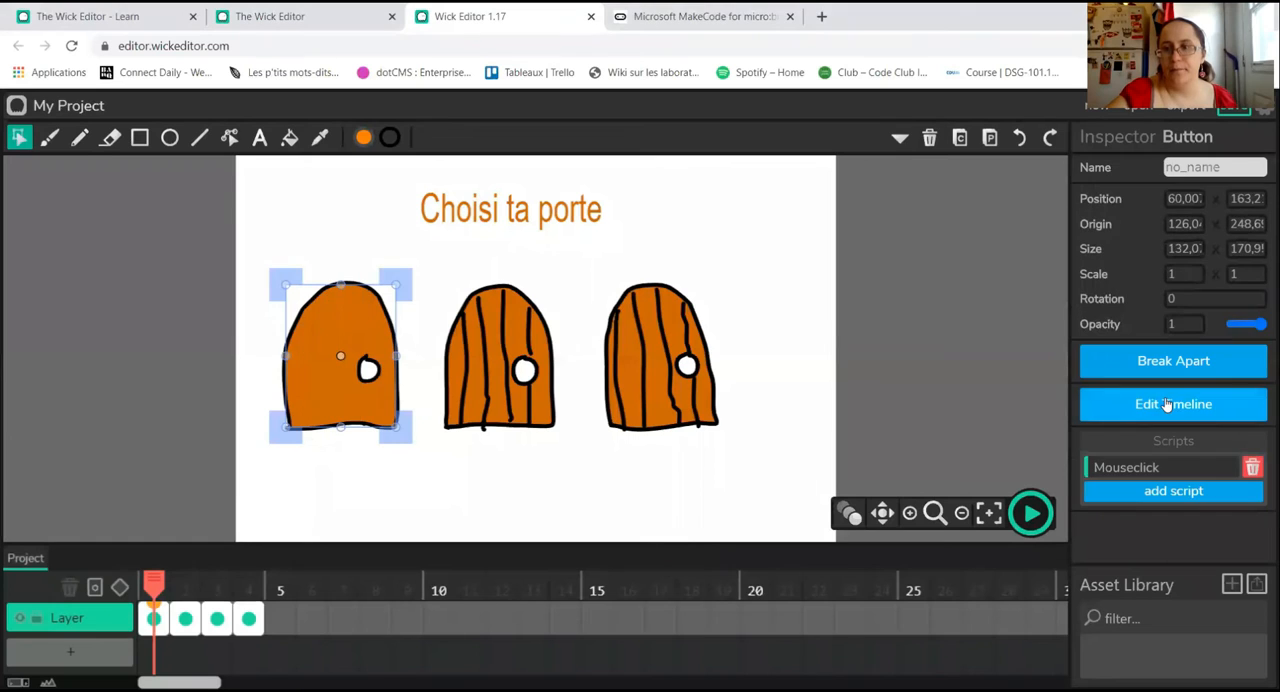
Step: Write gotoAndStop(2) in the first door button's Mouseclick script
left_click(1130, 467)
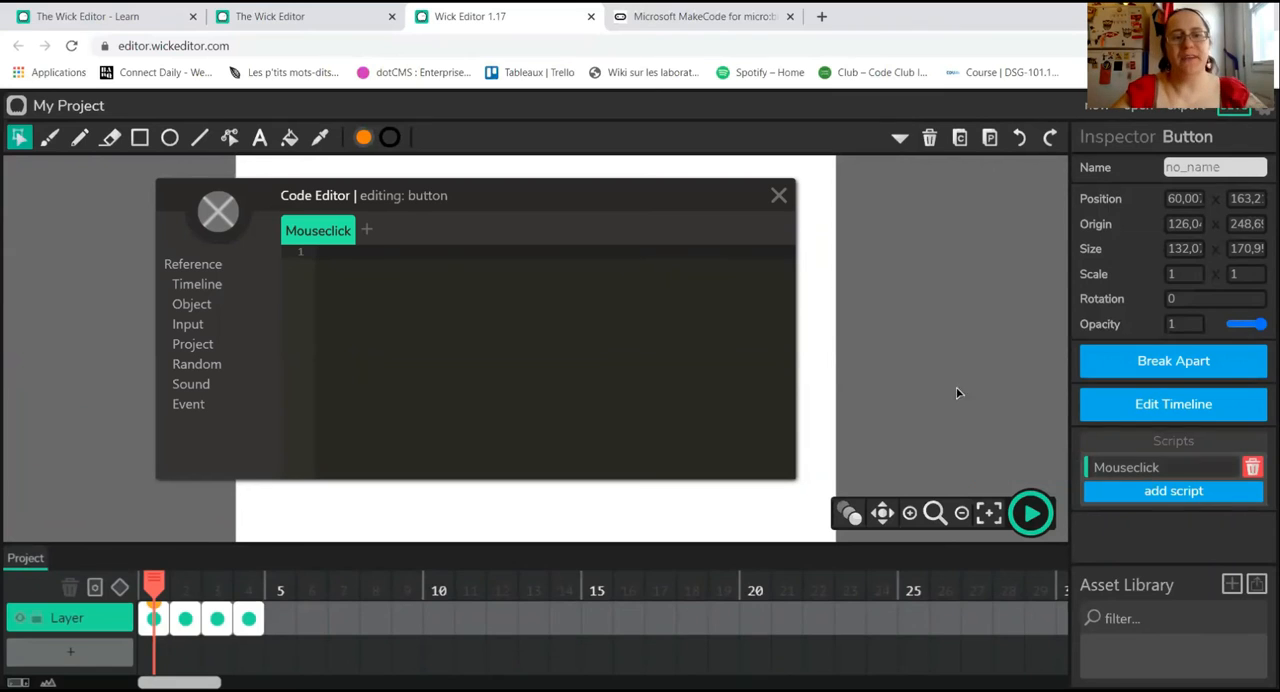
left_click(214, 285)
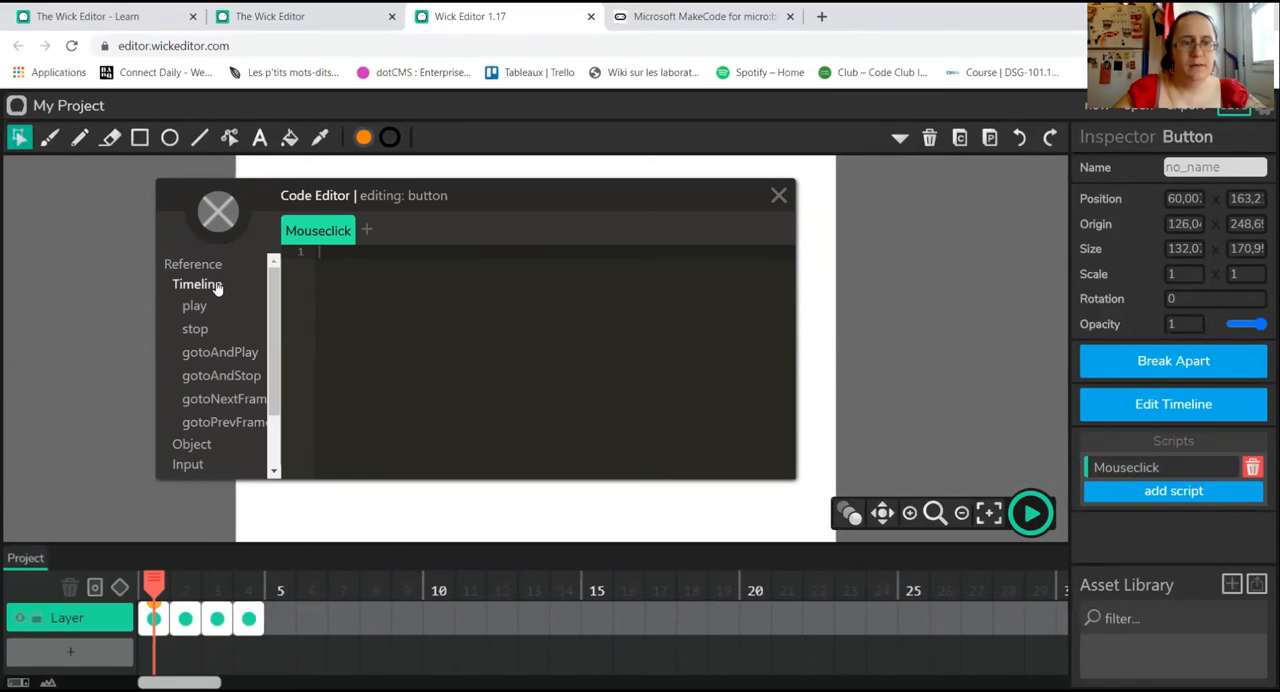
mouse_move(224, 375)
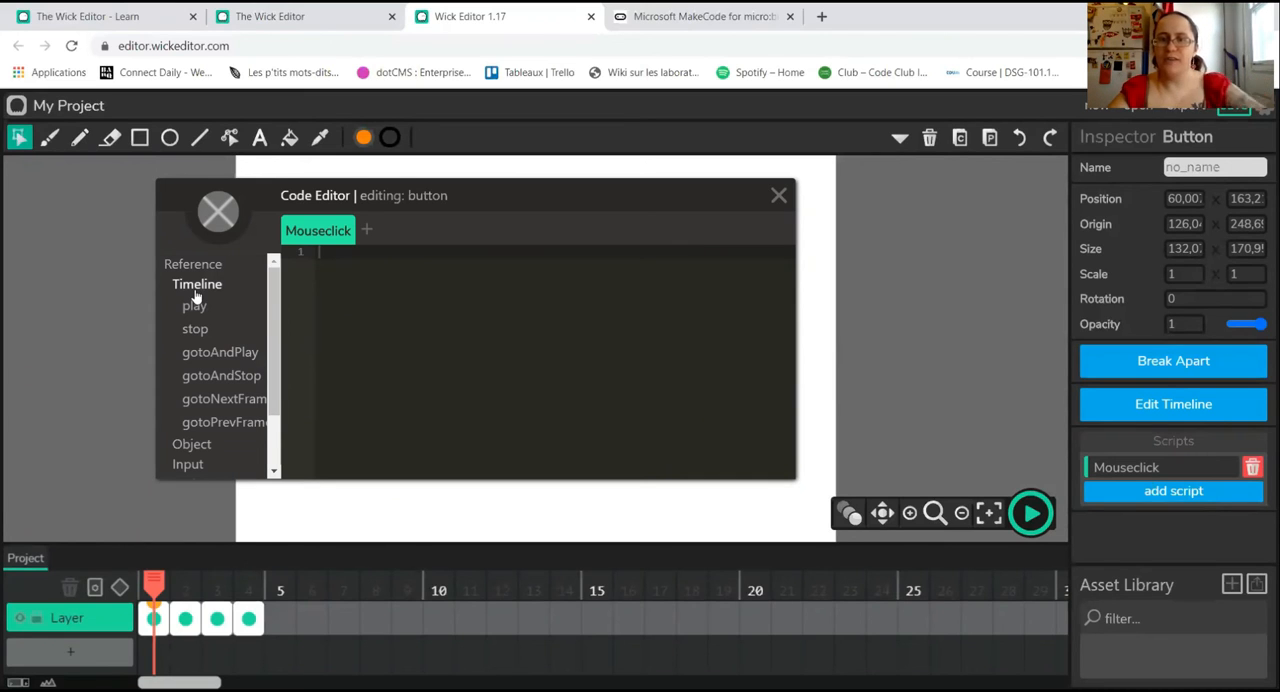
left_click(205, 376)
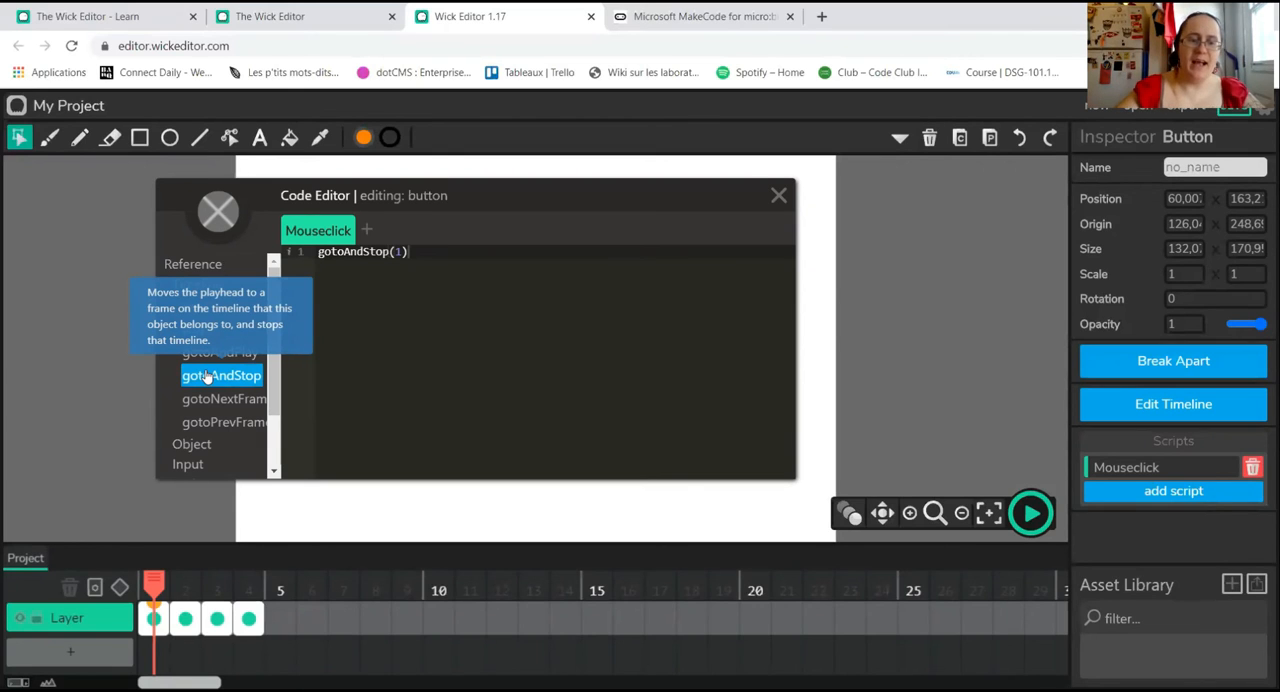
double_click(399, 253)
type("2")
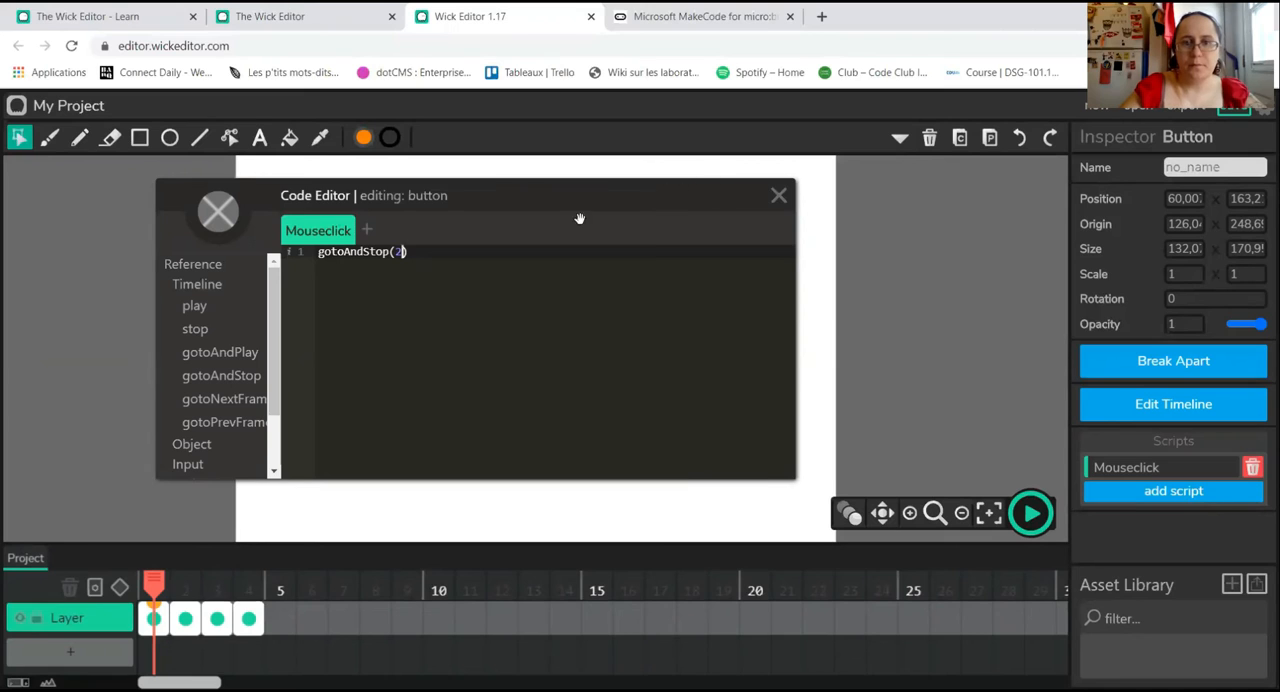
left_click_drag(685, 190, 572, 230)
left_click(665, 235)
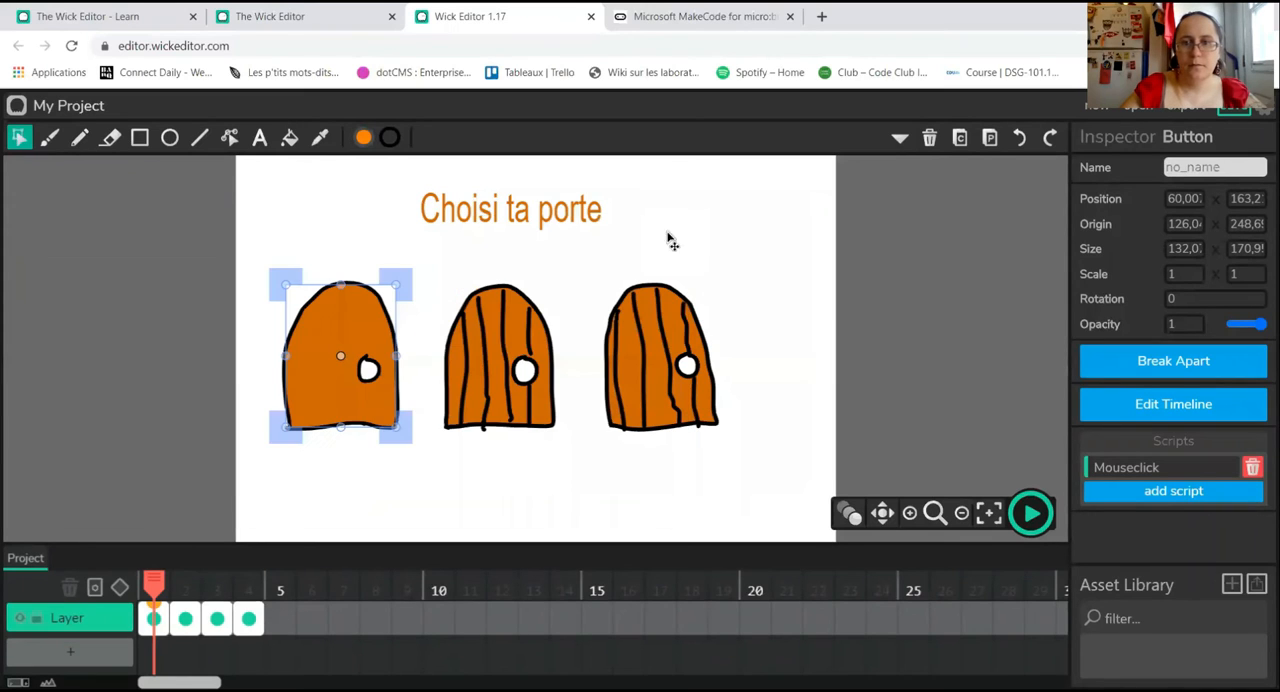
Step: Play the project, try the first door's button, and stop playback
left_click(897, 375)
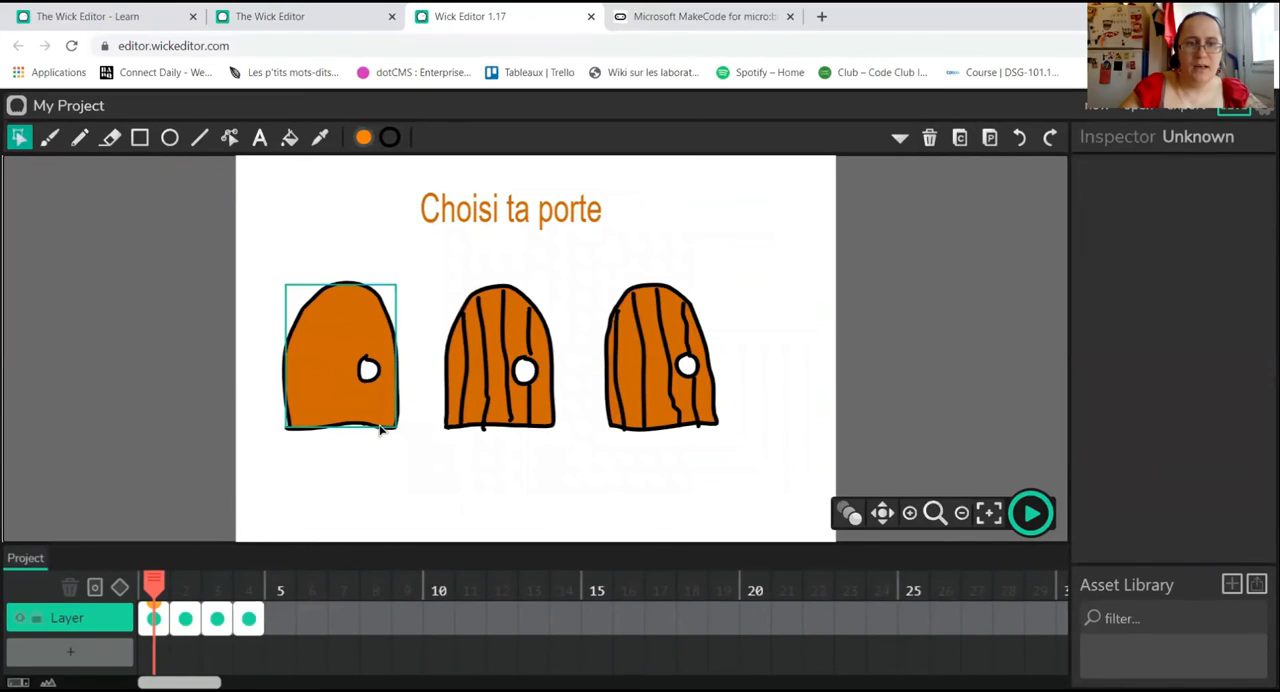
left_click(1030, 514)
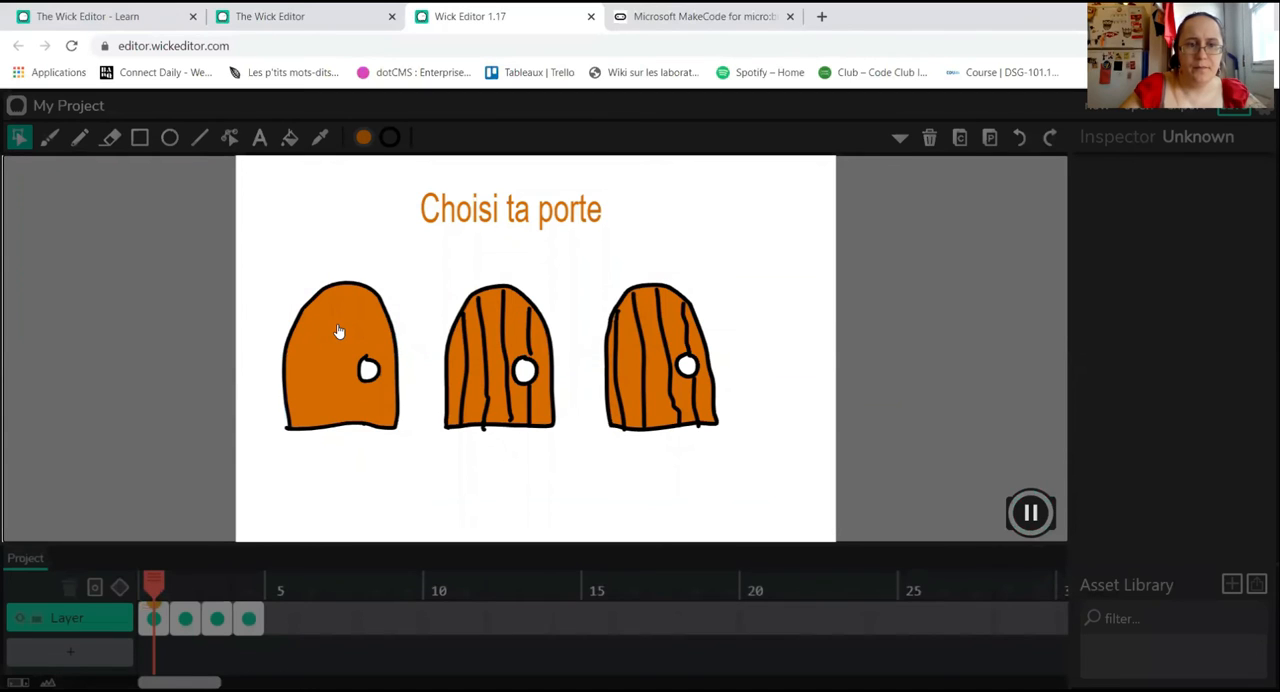
left_click(341, 379)
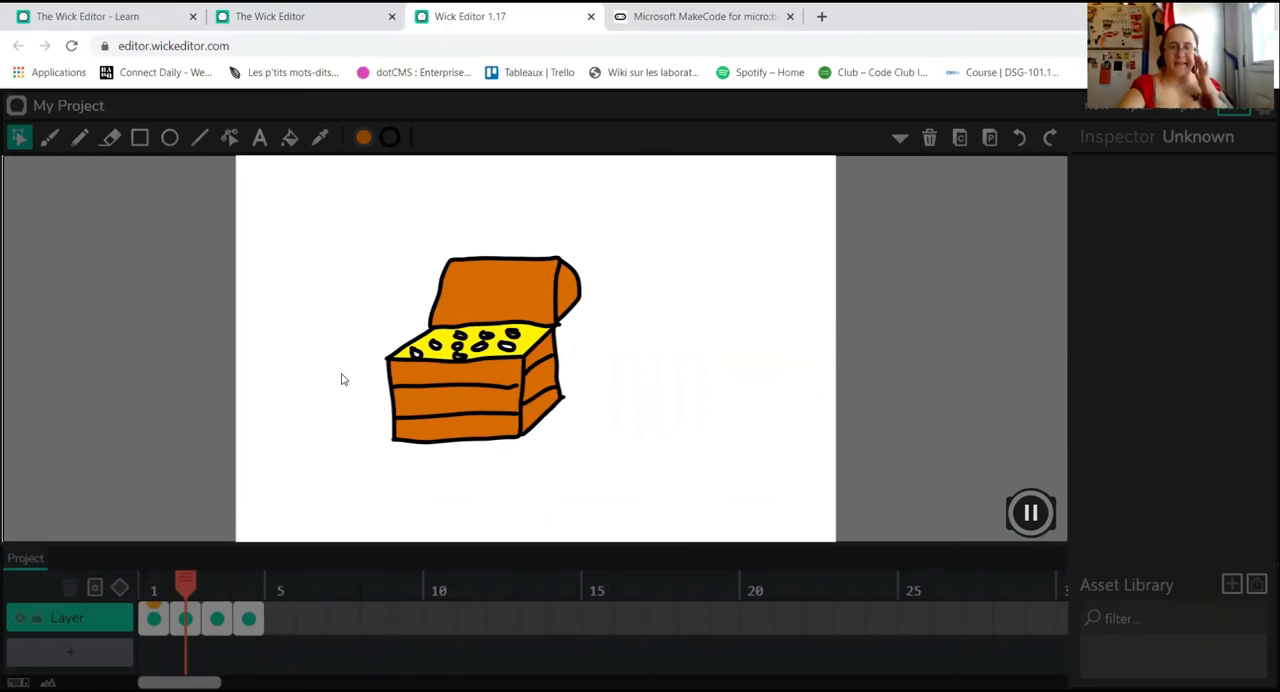
left_click(1031, 513)
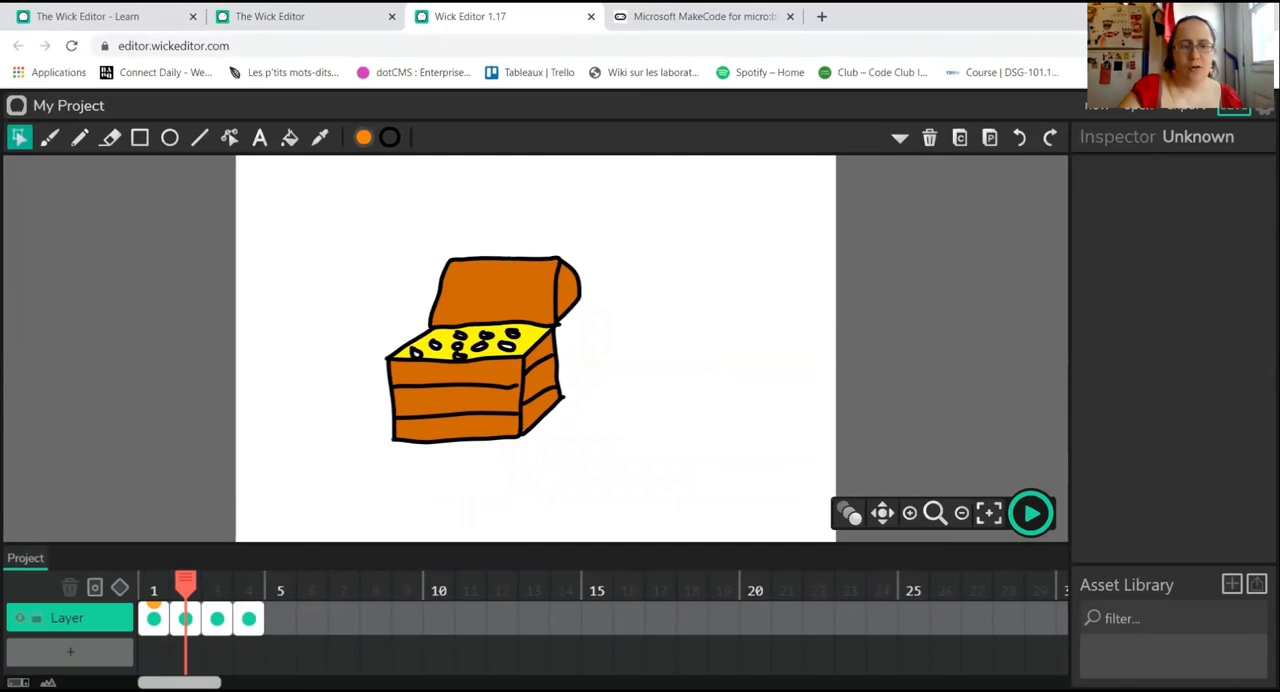
Step: Return to frame 1 and convert the orange body of the middle door into a button
left_click(150, 620)
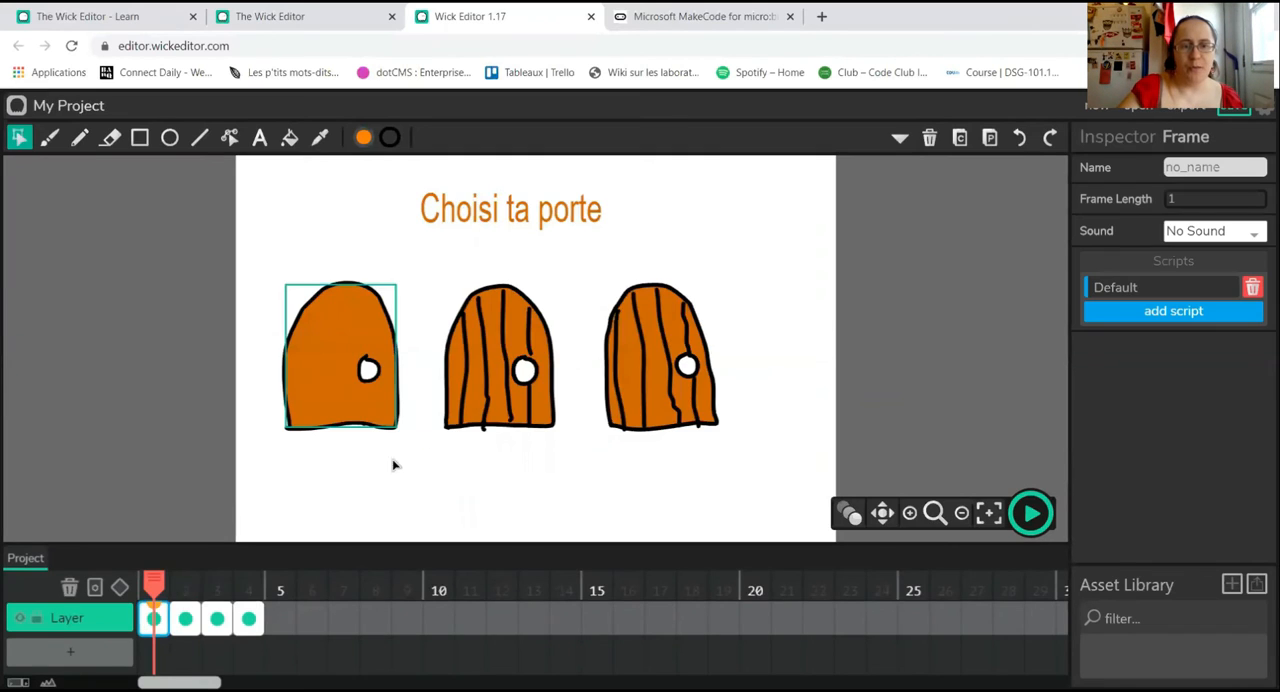
left_click(535, 347)
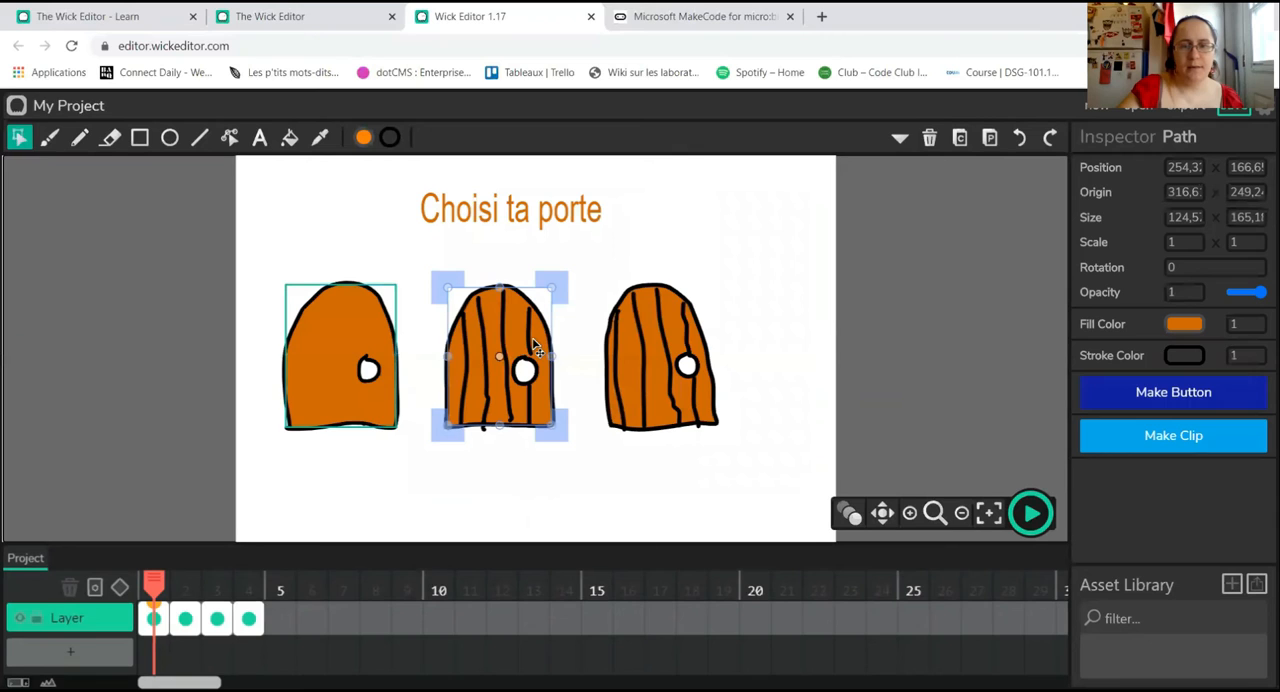
left_click(1134, 391)
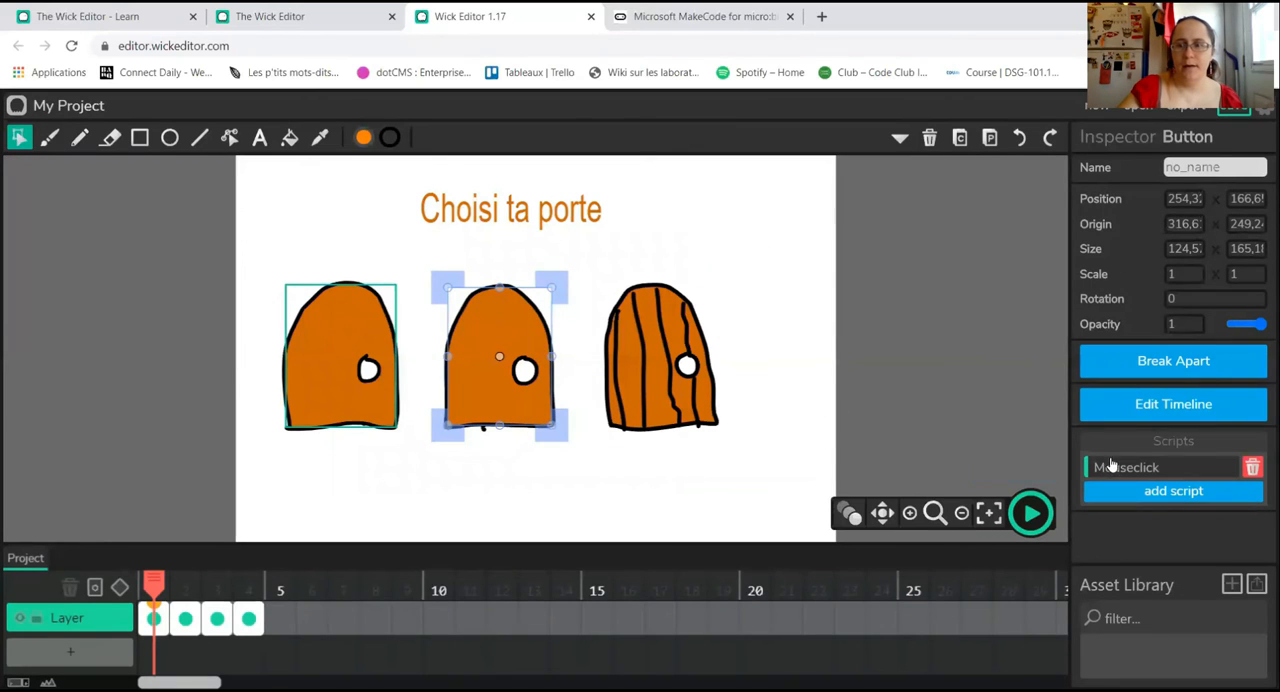
Step: Write gotoAndStop(3) in the middle door button's Mouseclick script
left_click(1120, 468)
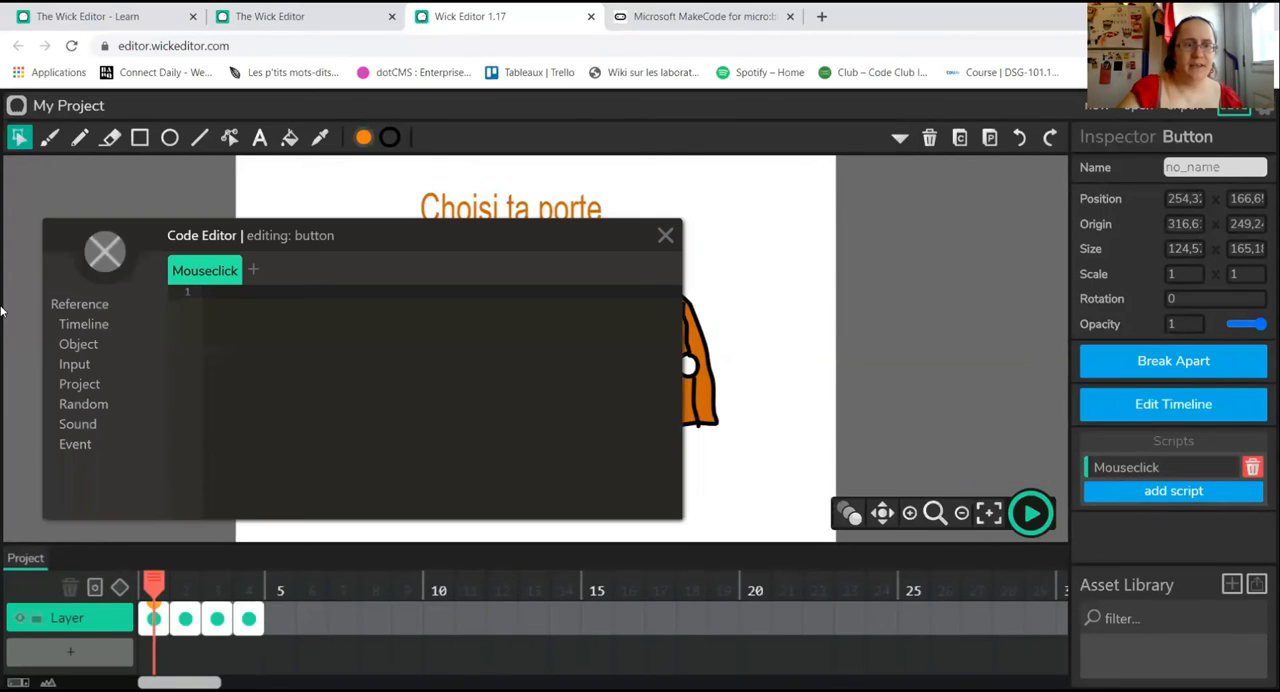
left_click(95, 328)
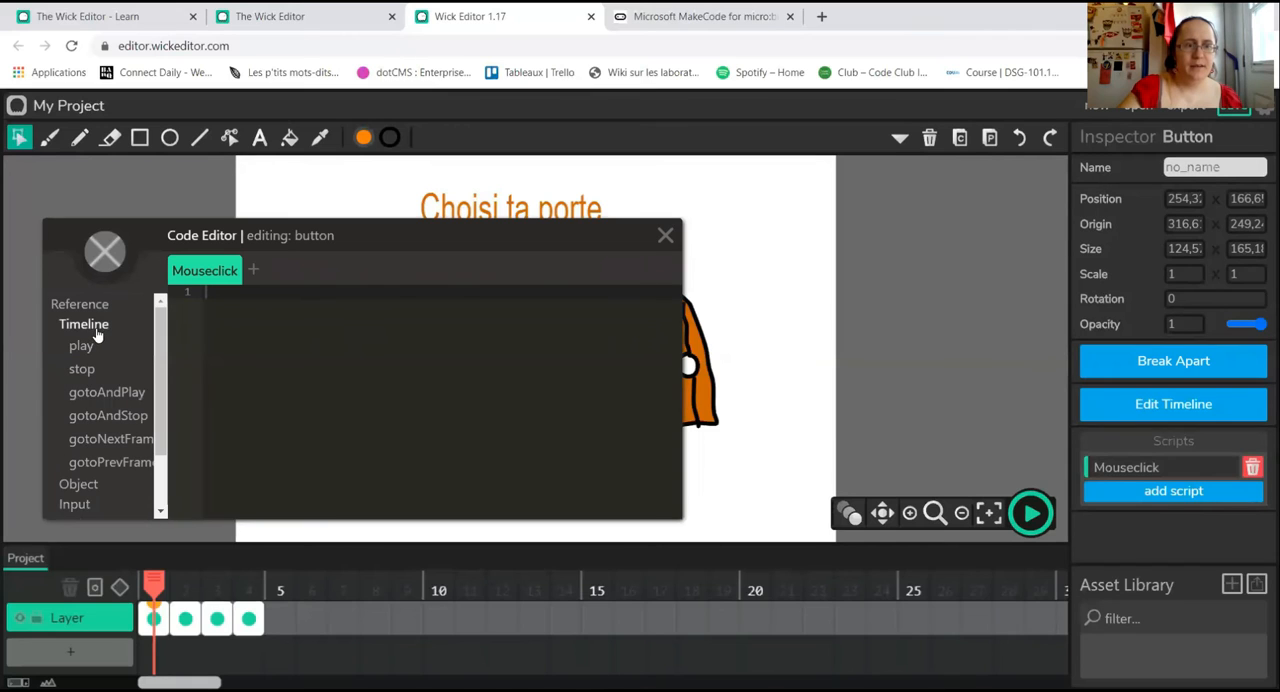
left_click(108, 415)
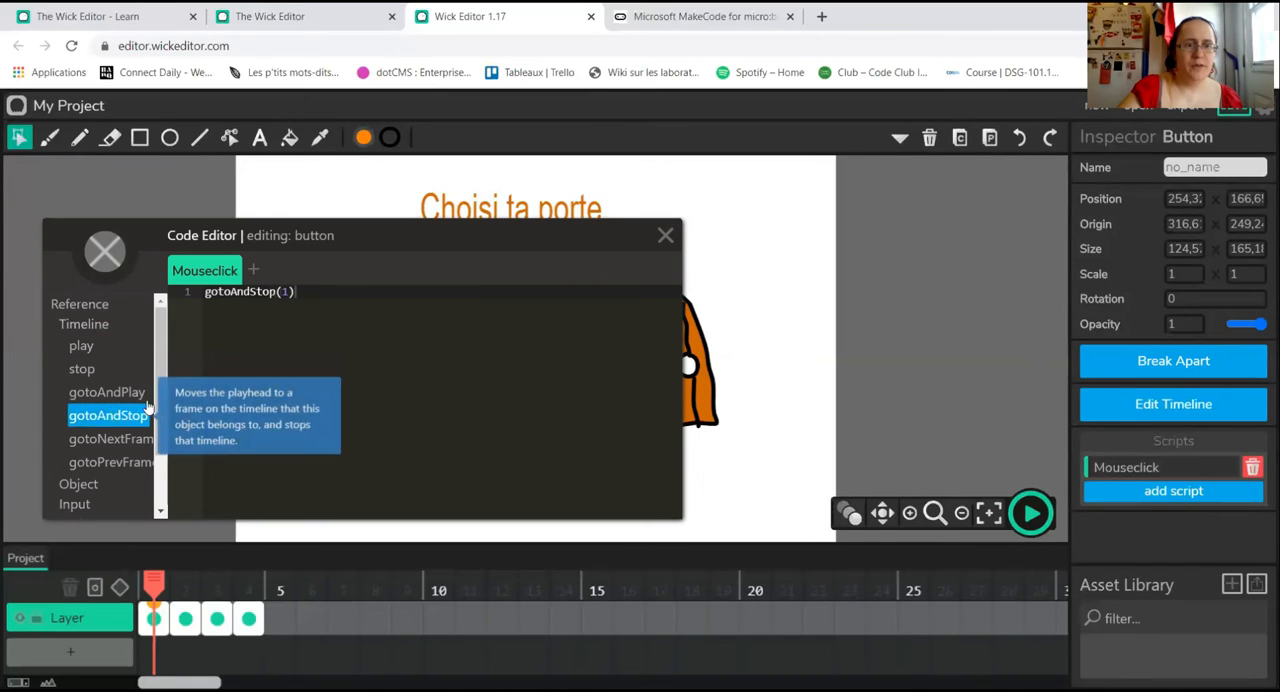
double_click(285, 291)
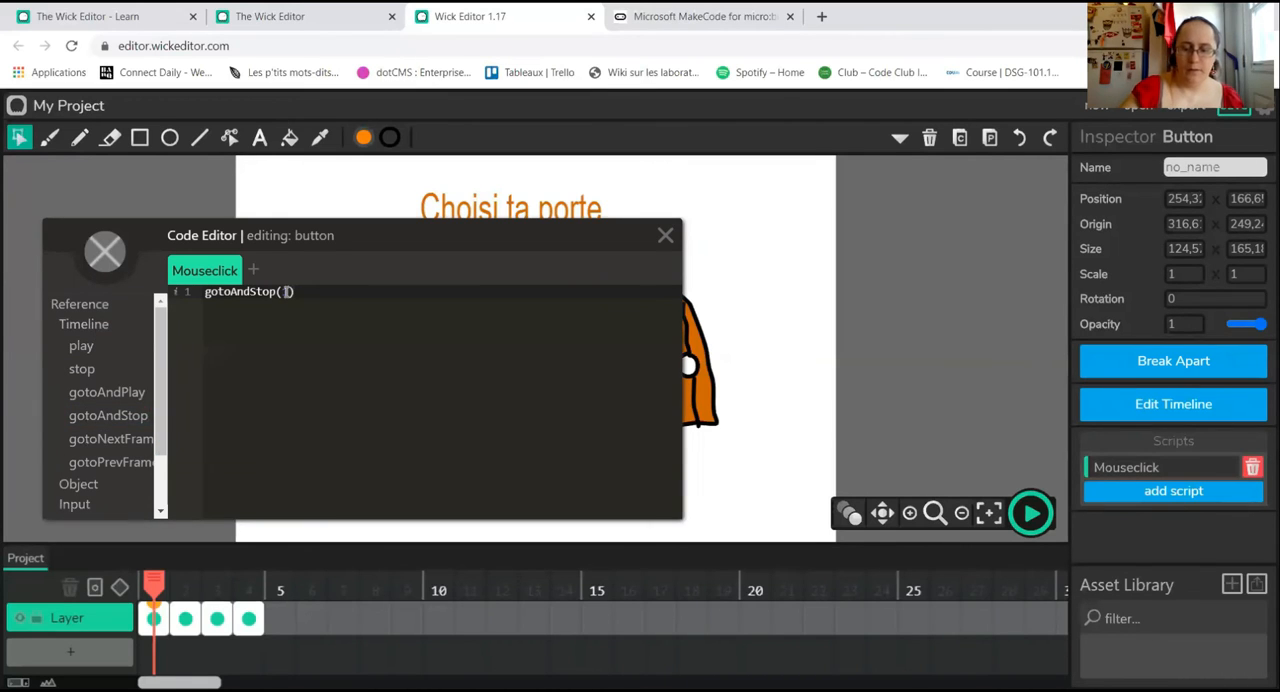
type("3")
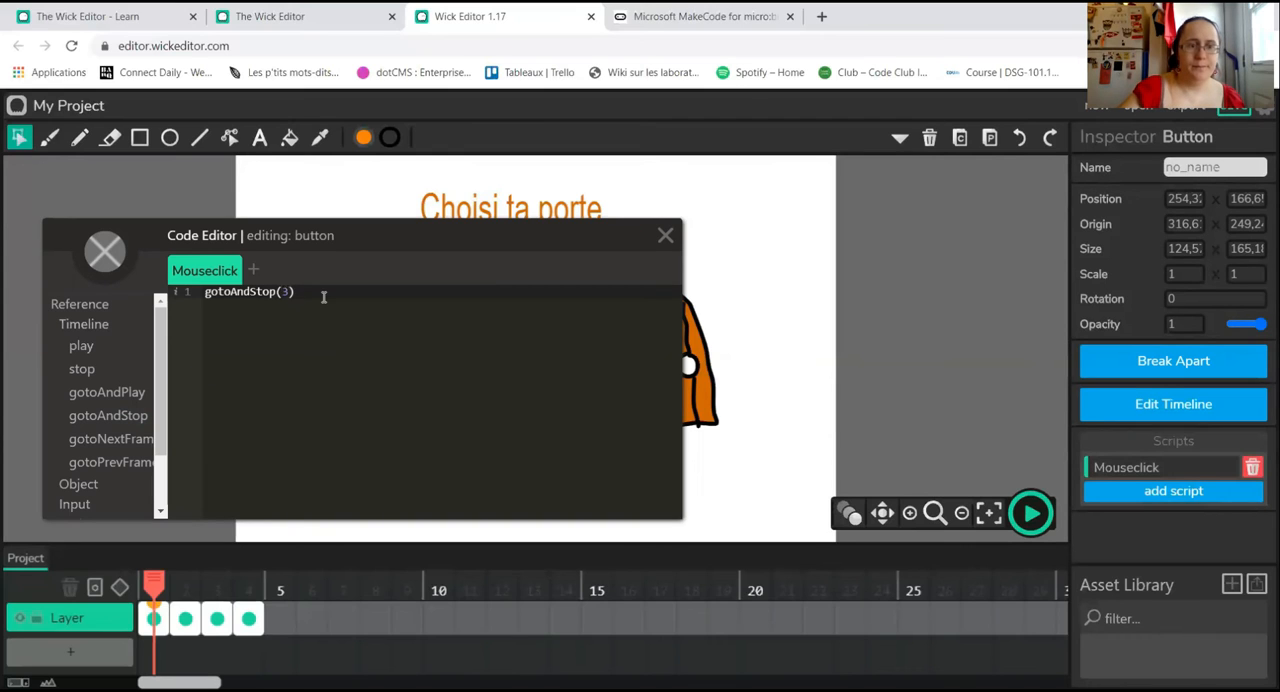
left_click(665, 235)
Step: Convert the black outline of the third door into a button
left_click(660, 318)
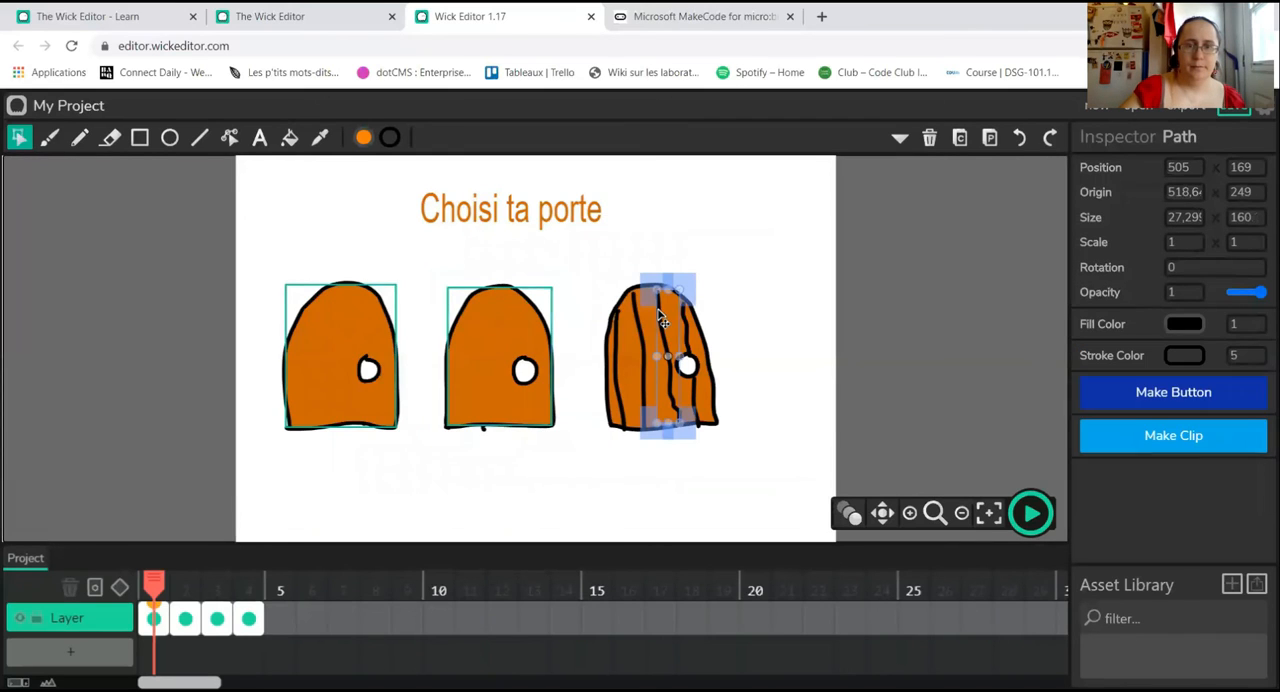
left_click(590, 292)
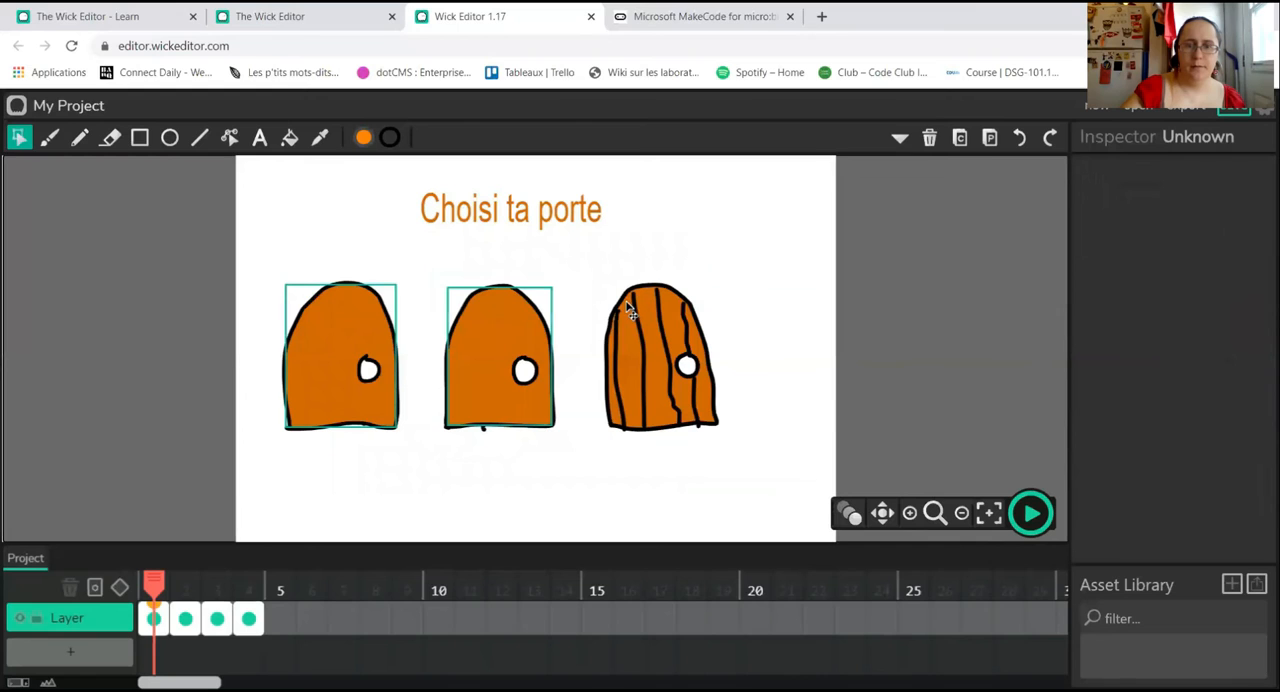
left_click(636, 308)
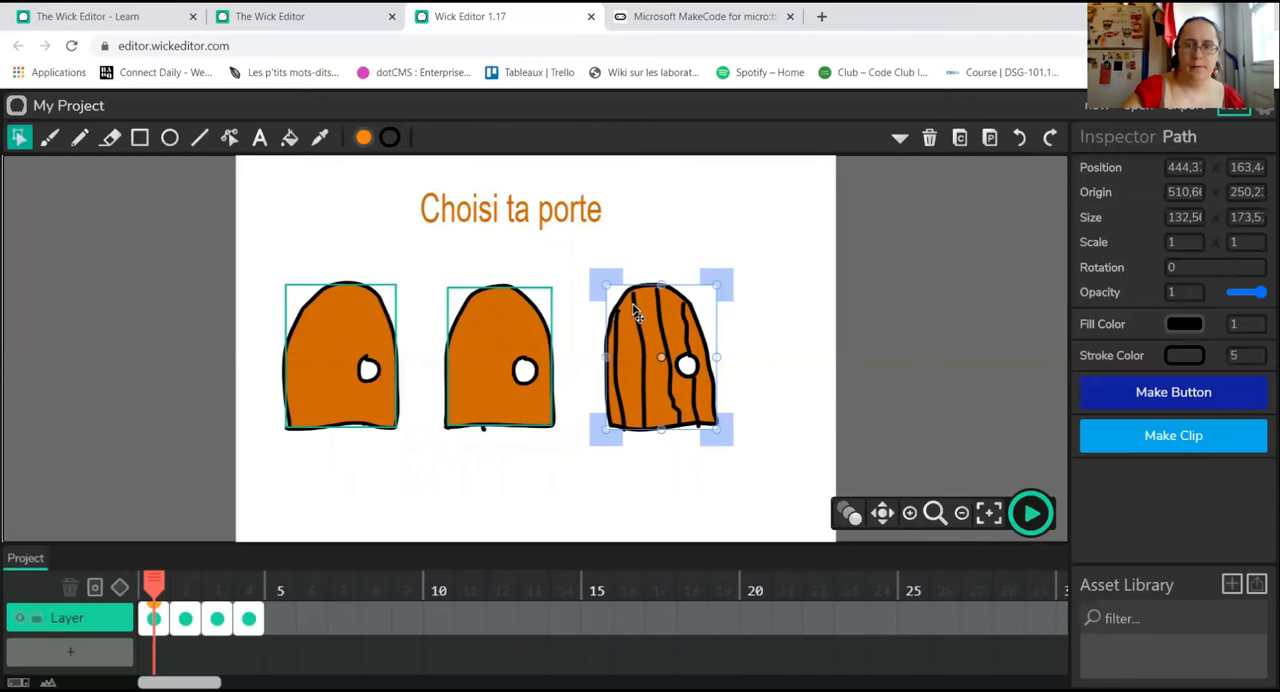
left_click(1162, 405)
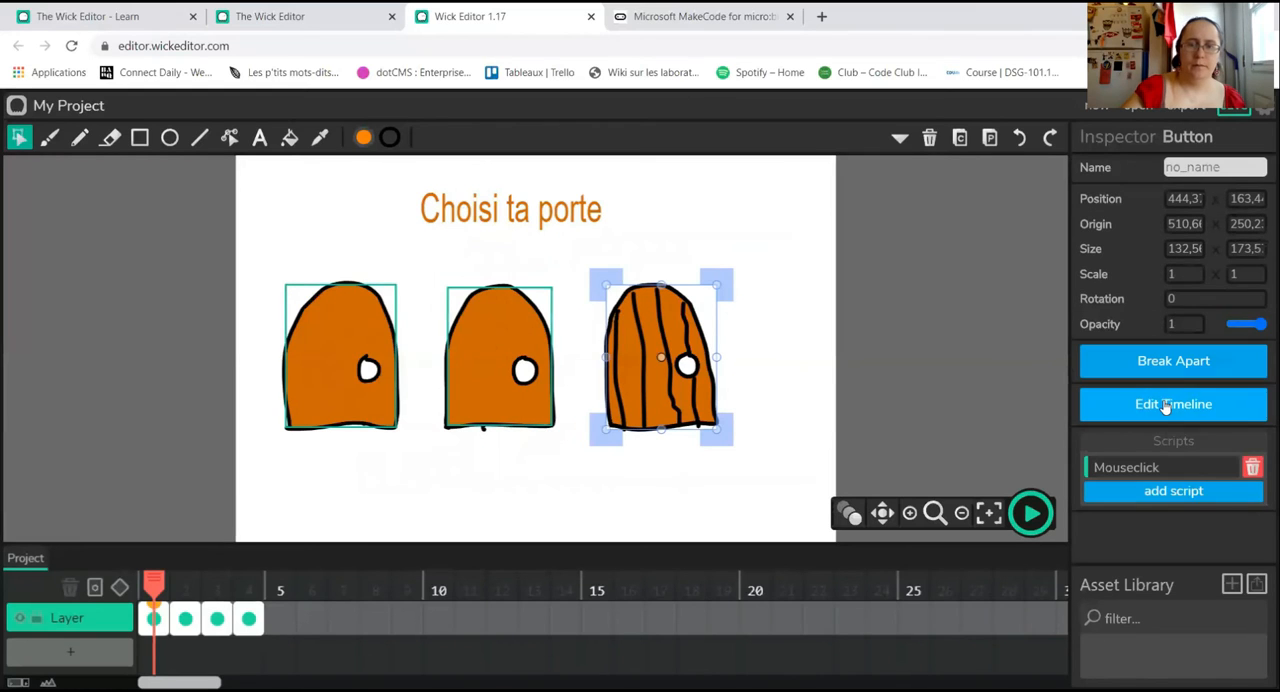
Step: Write gotoAndStop(4) in the Mouseclick script of the third door's outline button
left_click(1150, 467)
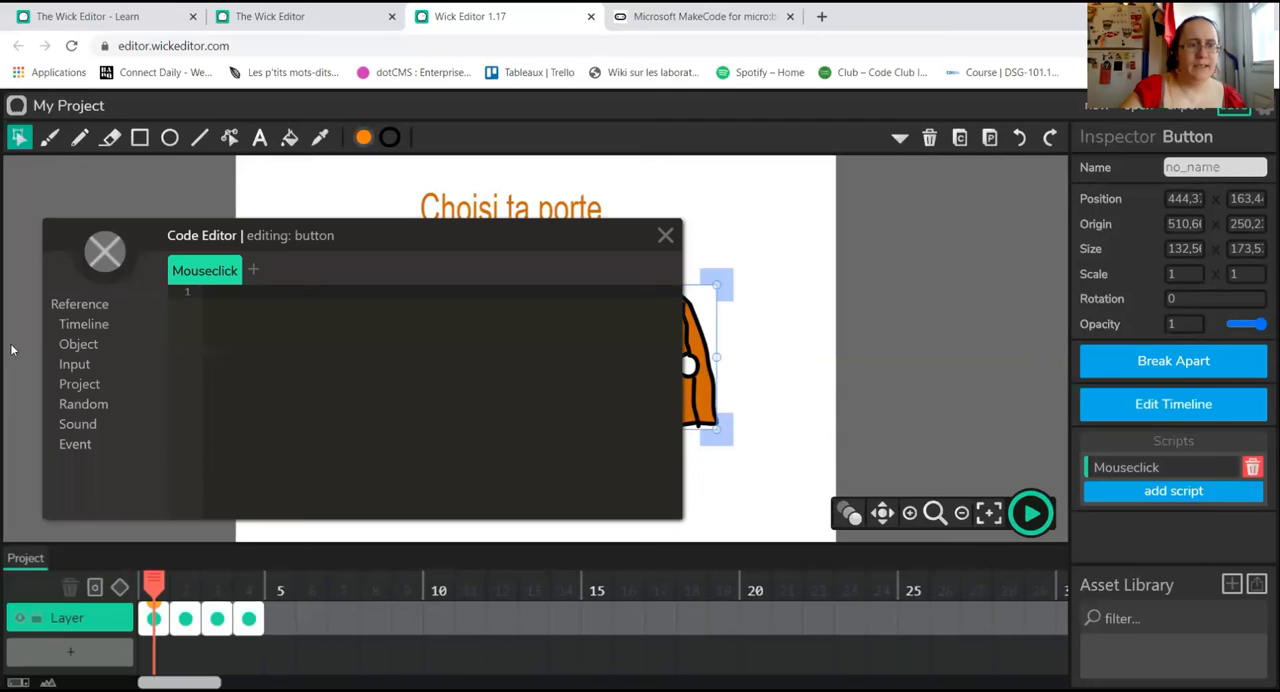
left_click(80, 325)
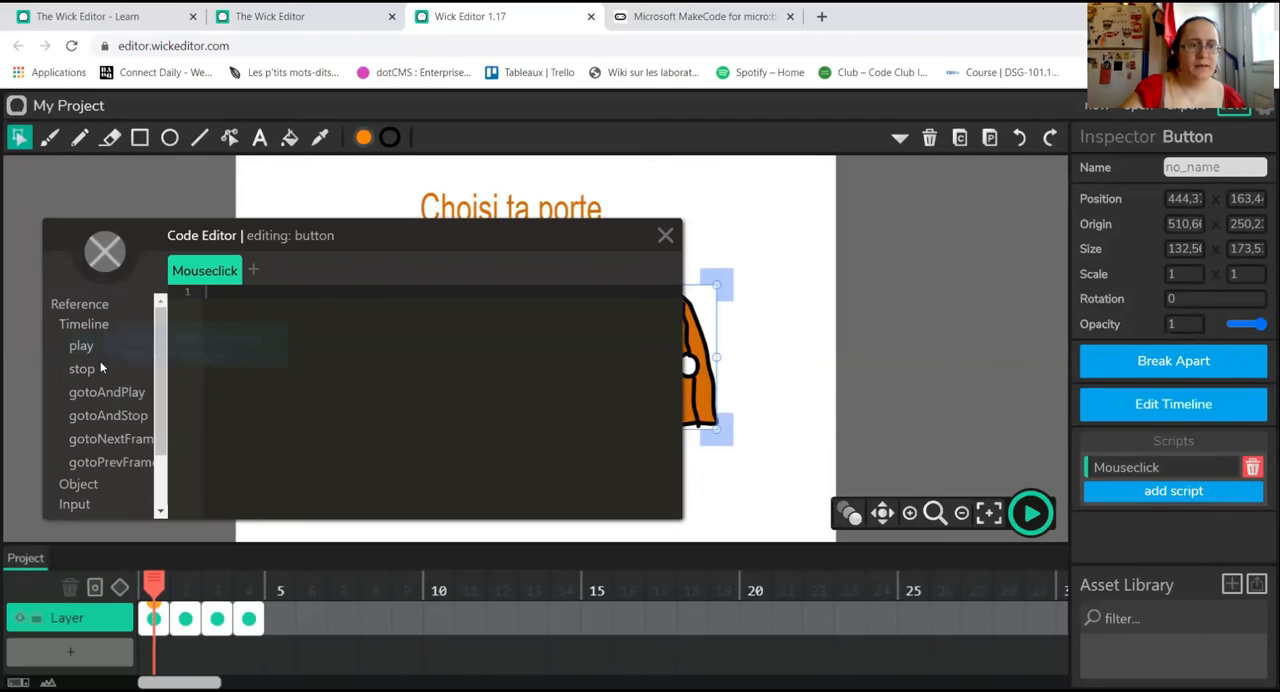
left_click(108, 416)
left_click(289, 290)
key("BackSpace")
type("4")
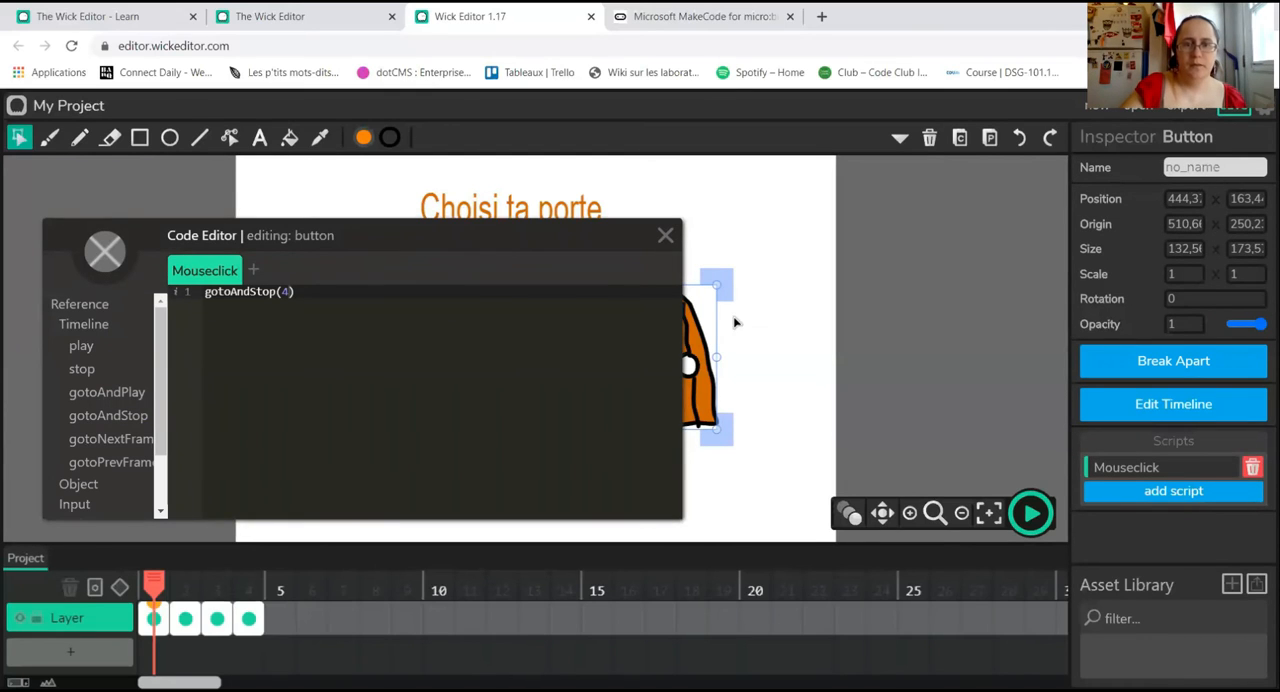
left_click(665, 236)
left_click(962, 500)
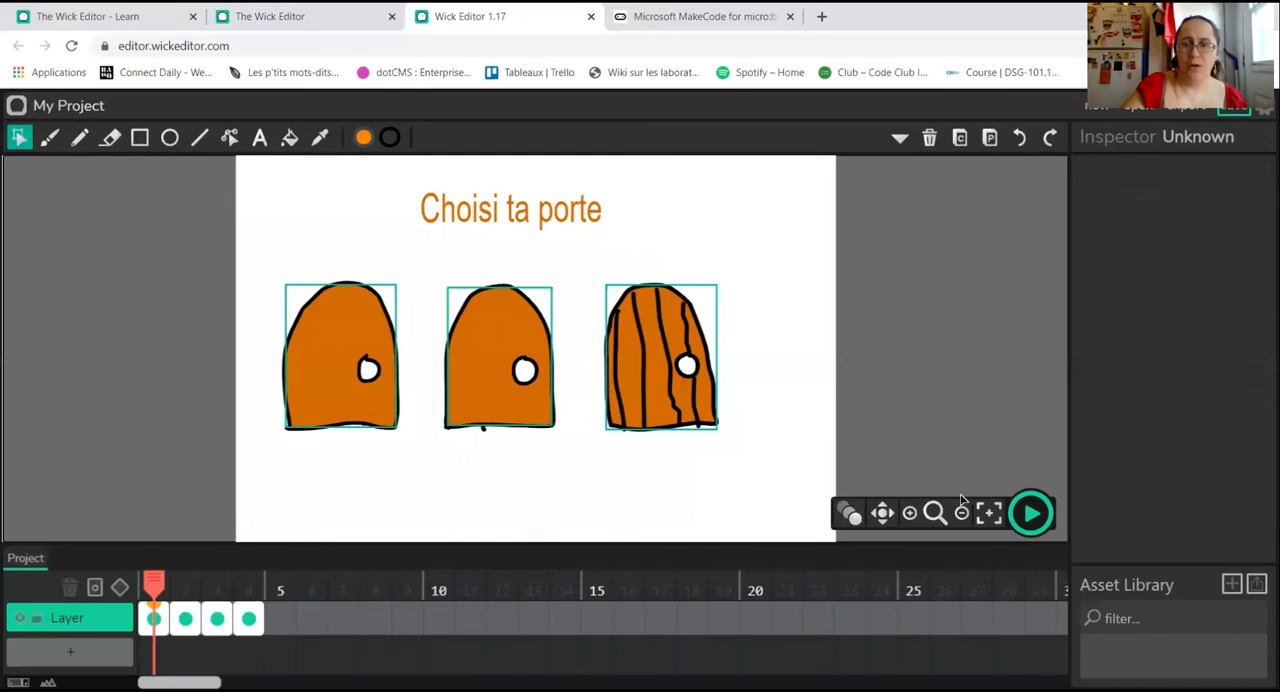
Step: Play the project, try the first door, stop playback and return to frame 1
left_click(1034, 514)
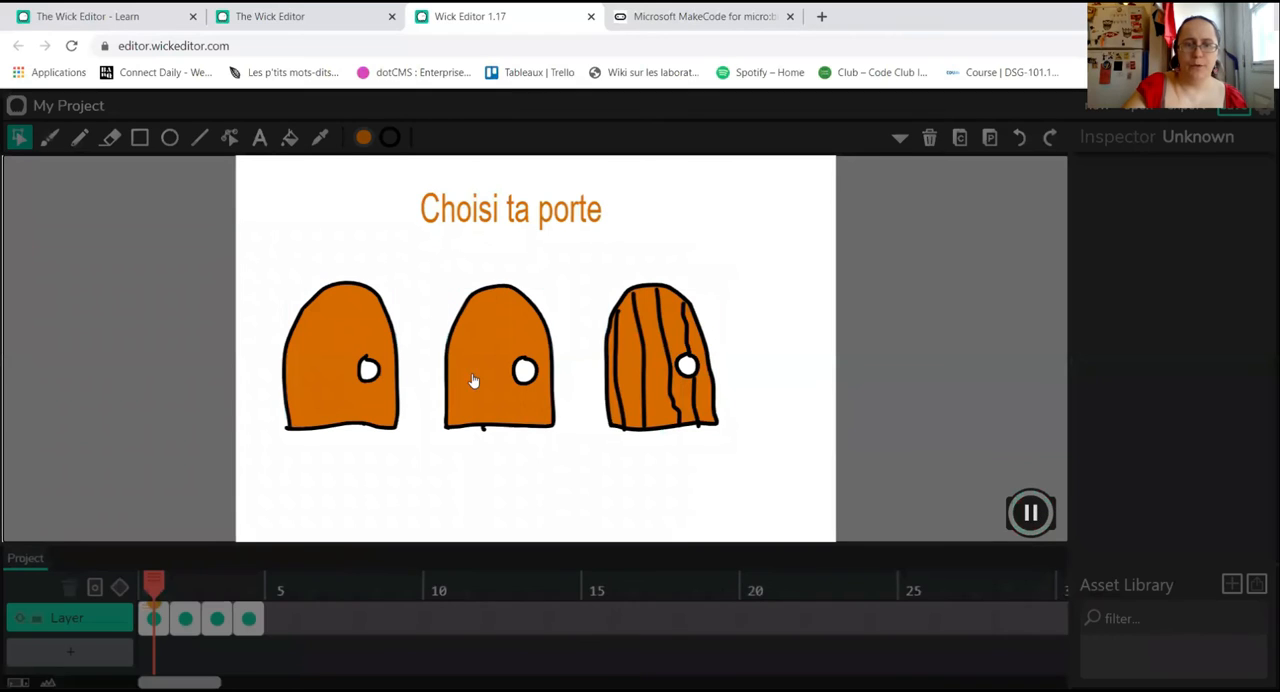
left_click(348, 400)
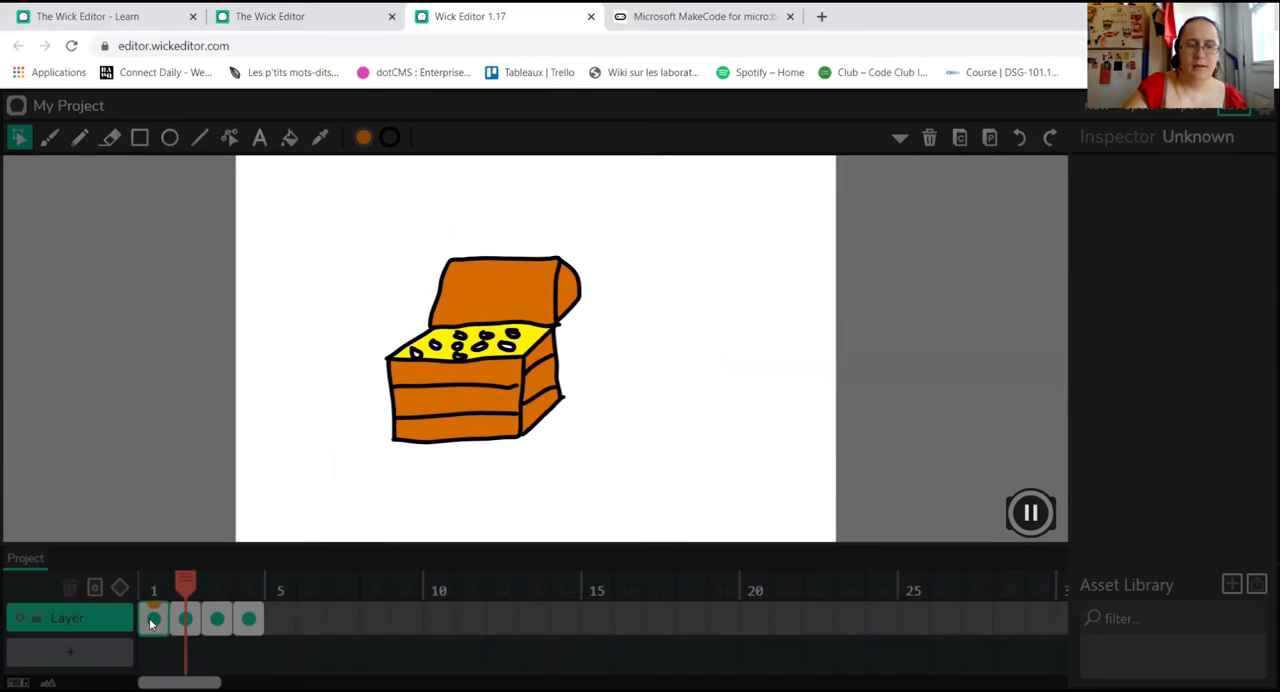
left_click(1031, 514)
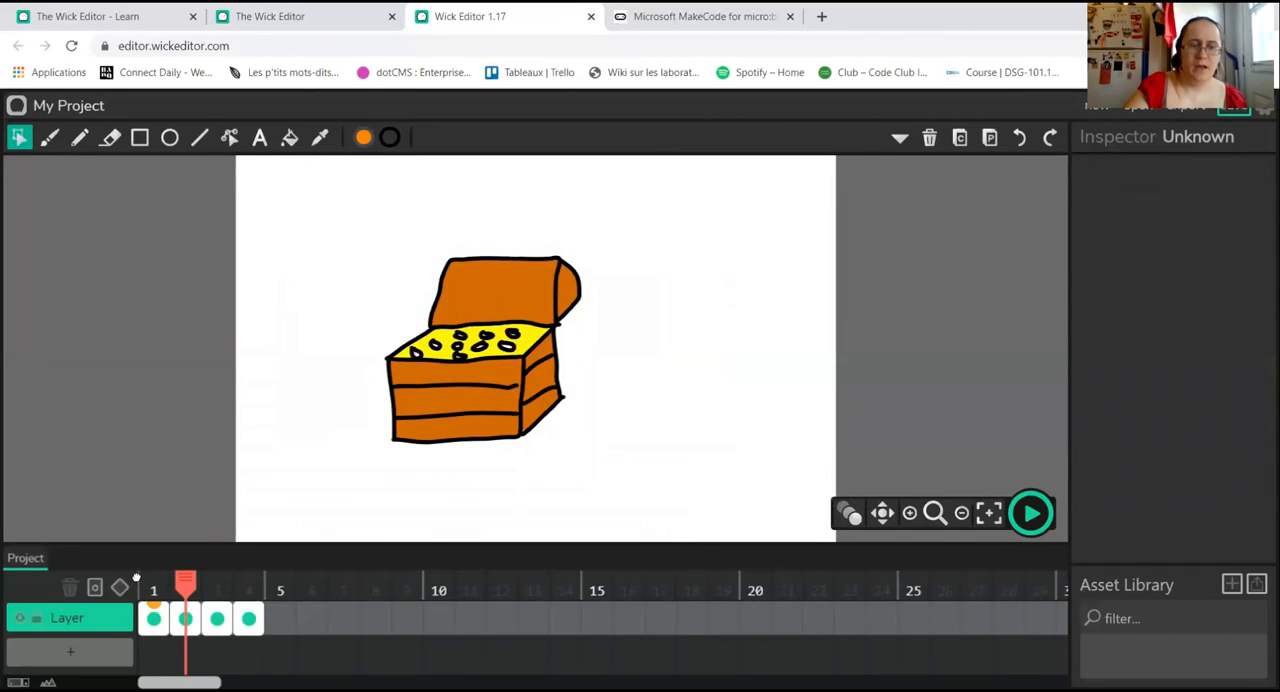
left_click(153, 586)
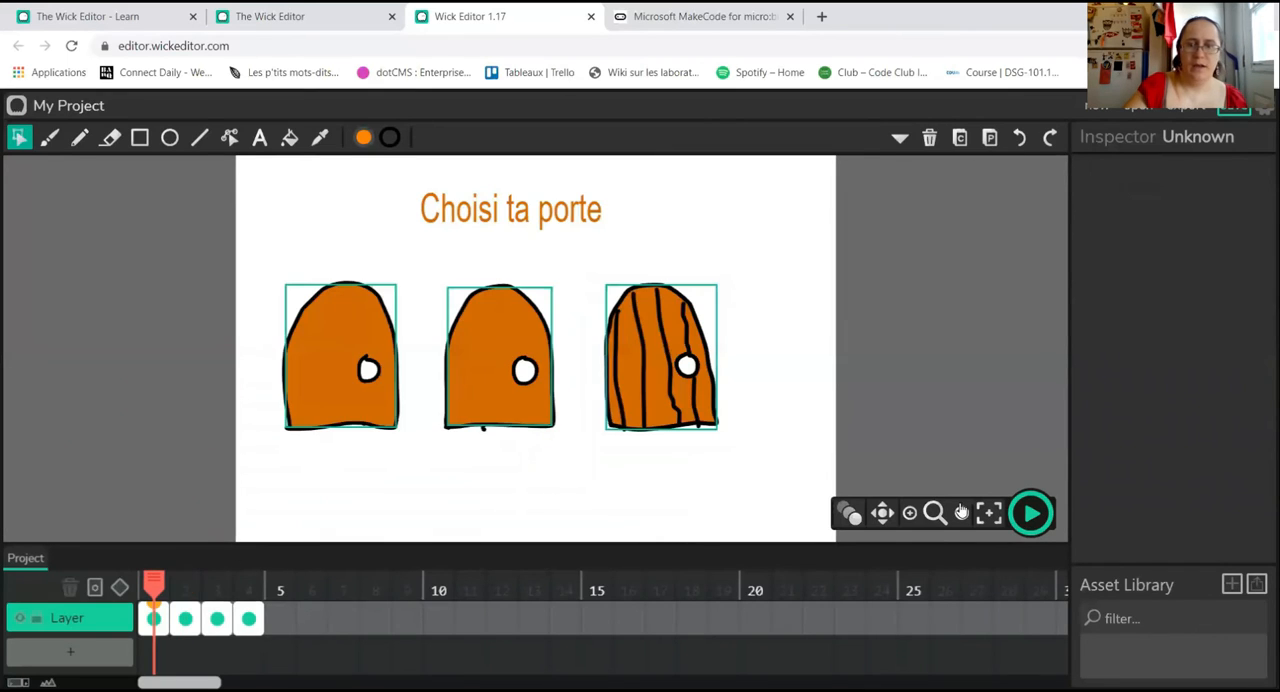
Step: Play the project again to try the middle door, stop playback and go back to frame 1
left_click(1031, 510)
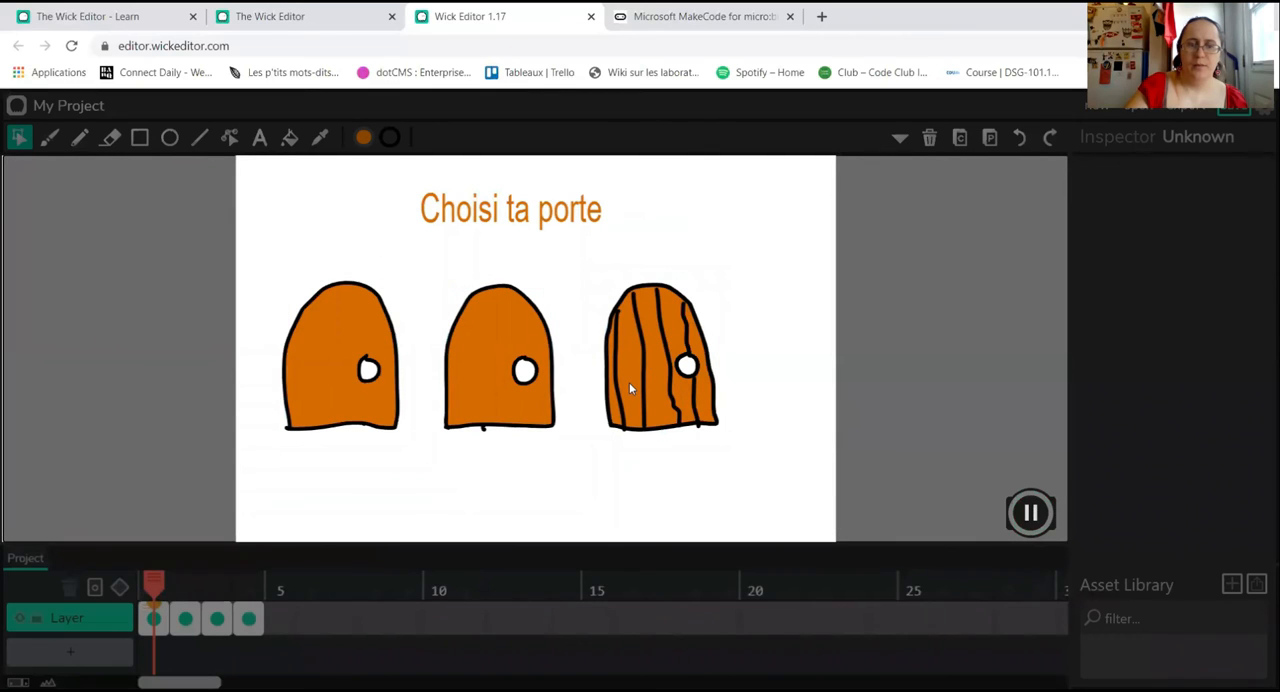
left_click(500, 342)
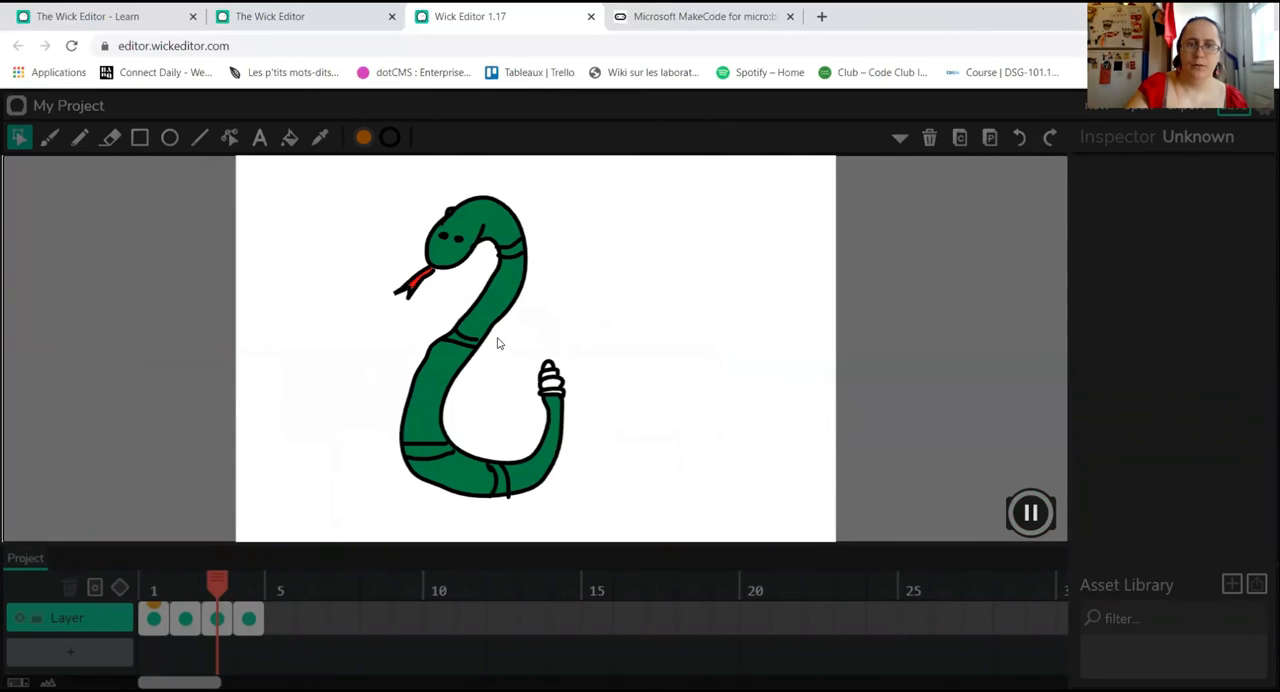
left_click(1031, 513)
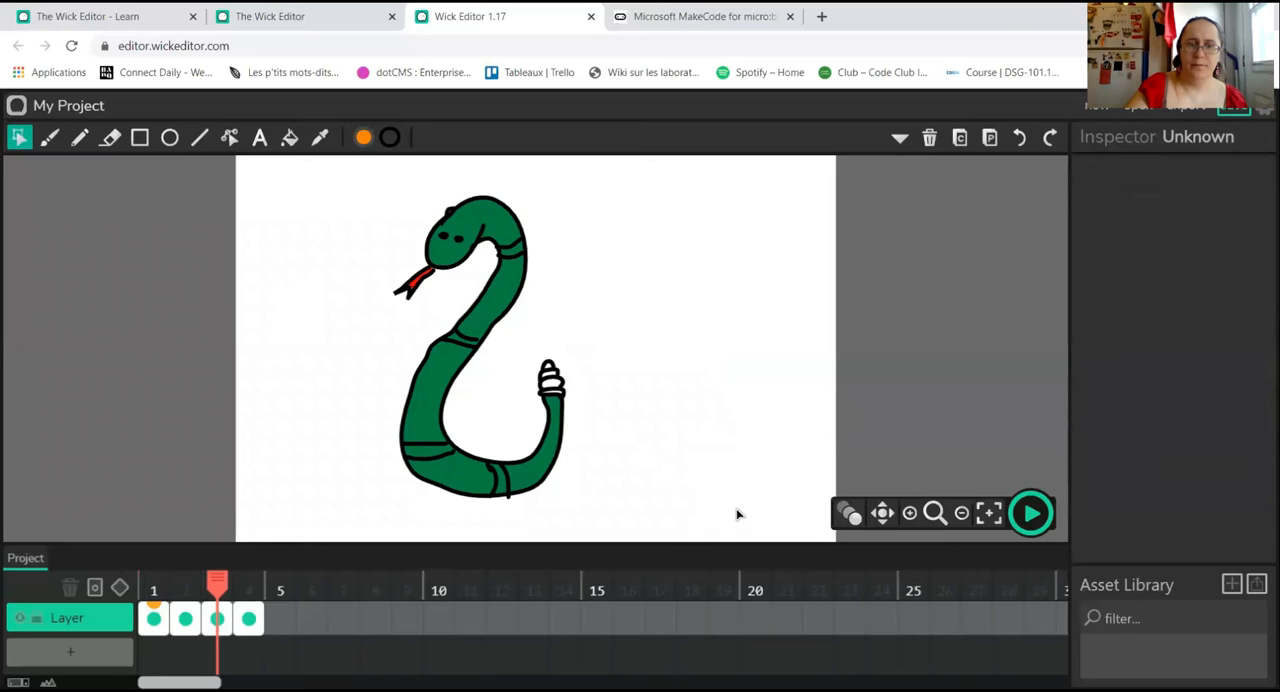
left_click_drag(217, 580, 125, 572)
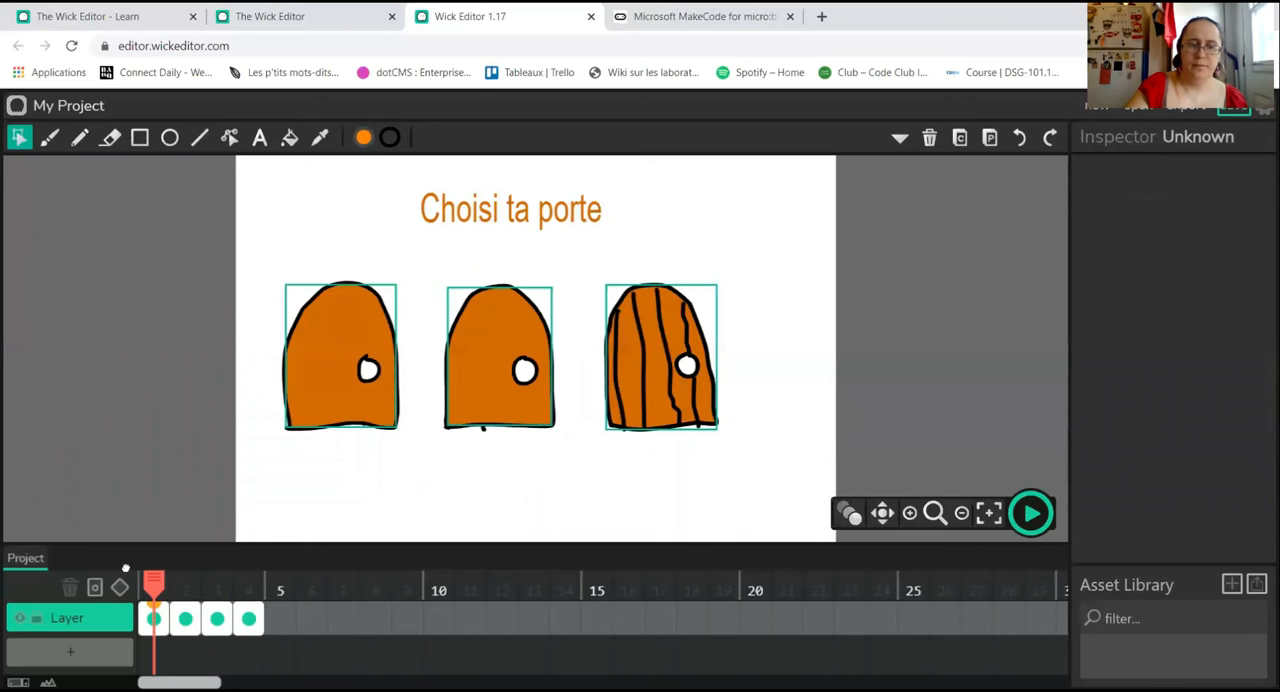
left_click(150, 612)
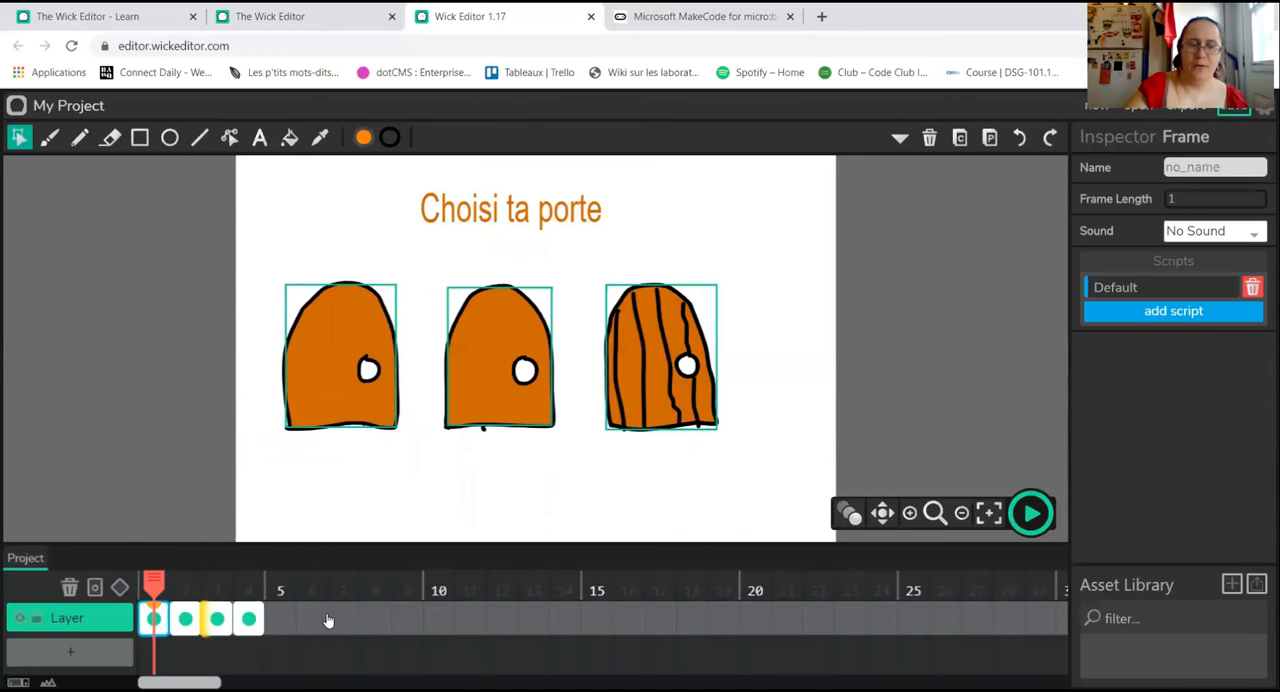
Step: Convert the orange body of the third door into a button
left_click(648, 372)
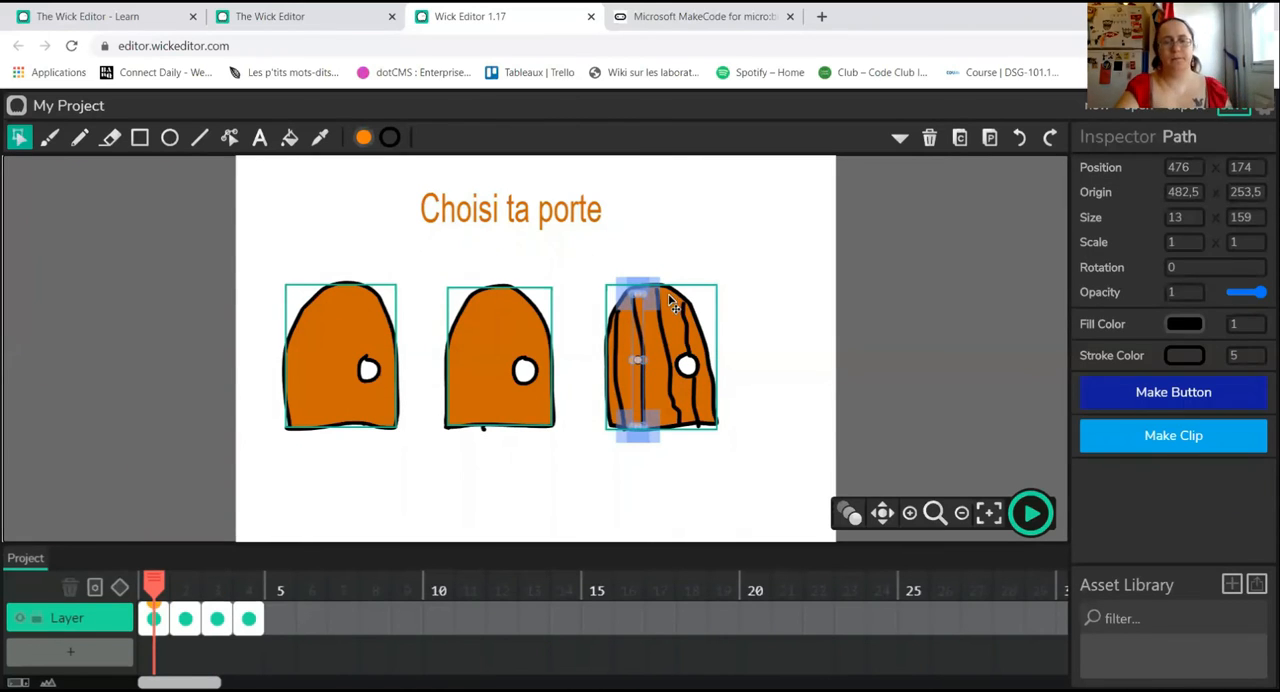
left_click_drag(684, 318, 685, 318)
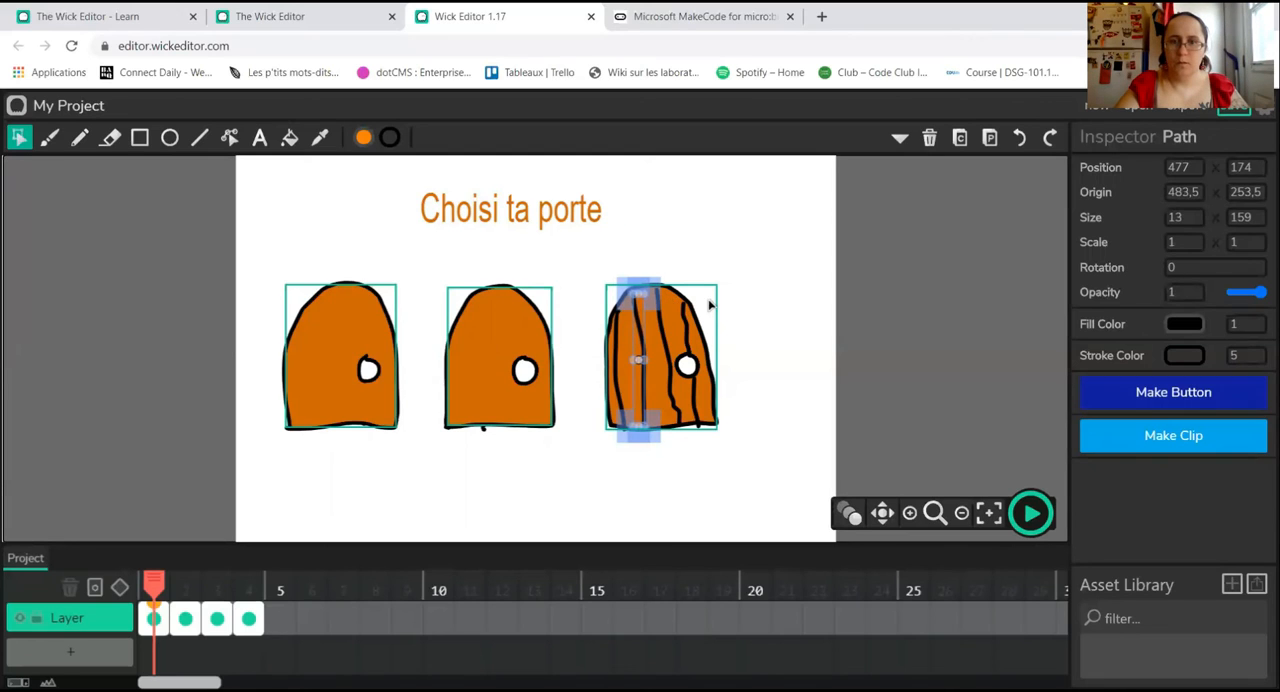
left_click(718, 310)
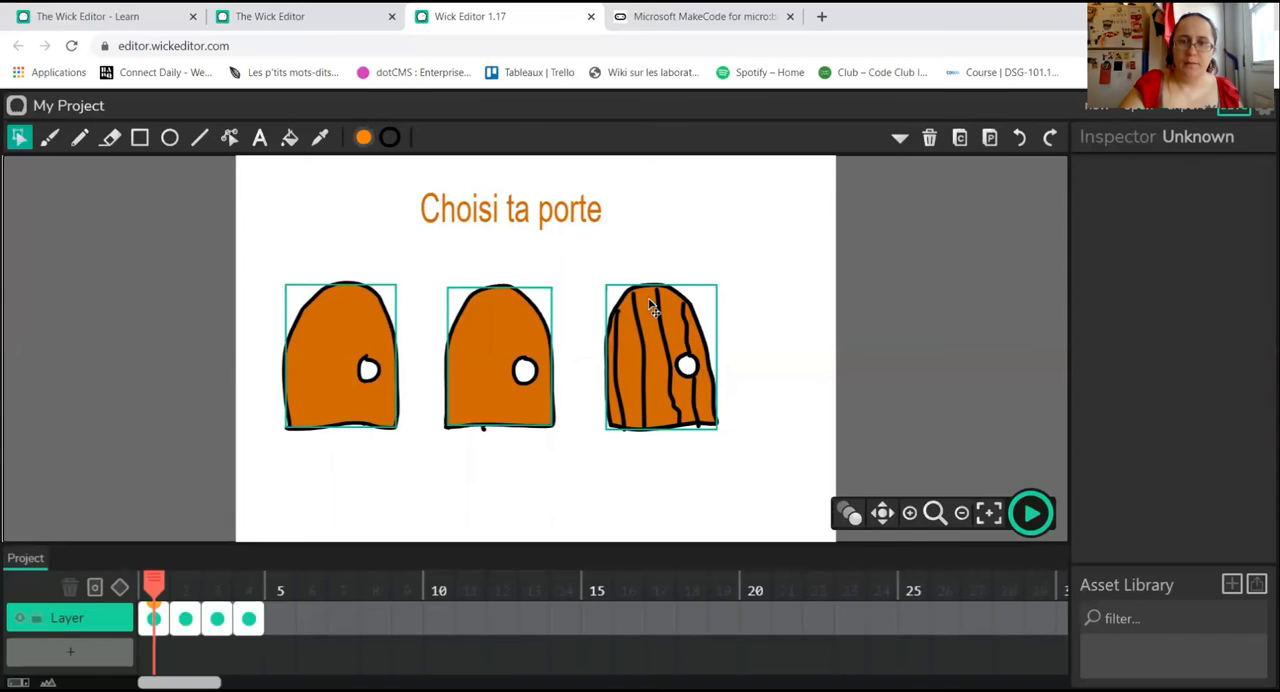
left_click(633, 364)
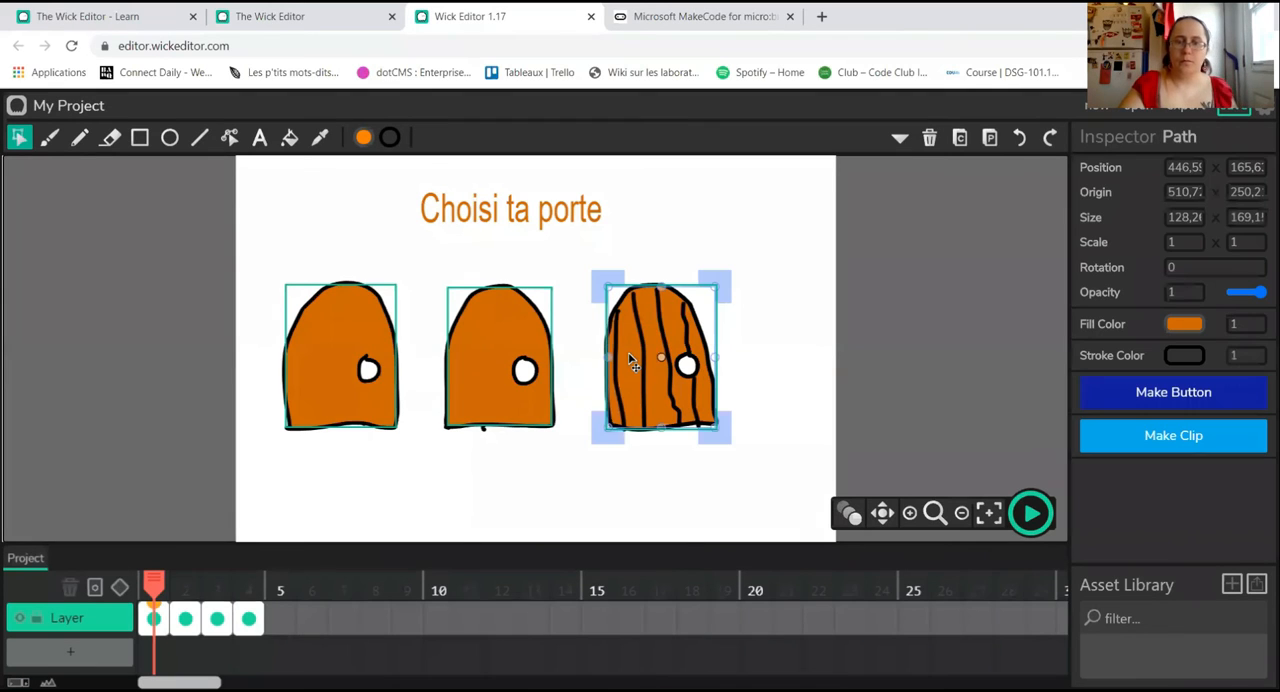
left_click(1160, 393)
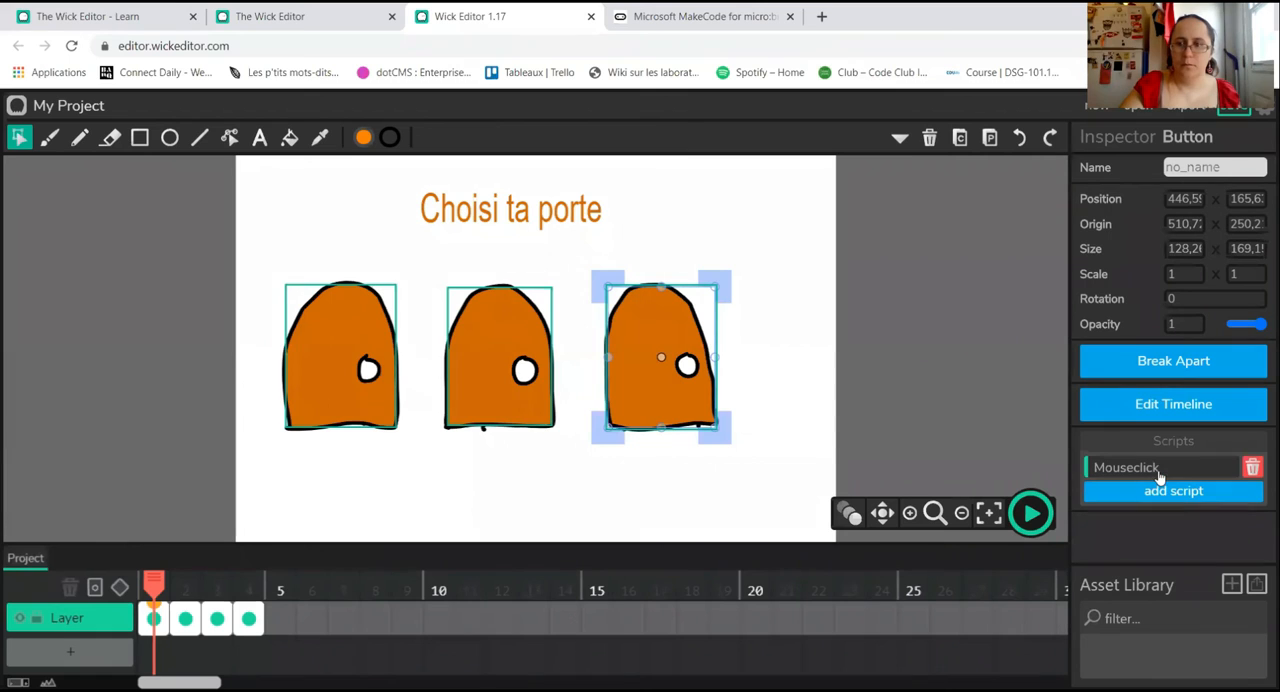
Step: Write gotoAndStop(4) in the Mouseclick script of the third door's orange body button
left_click(1095, 467)
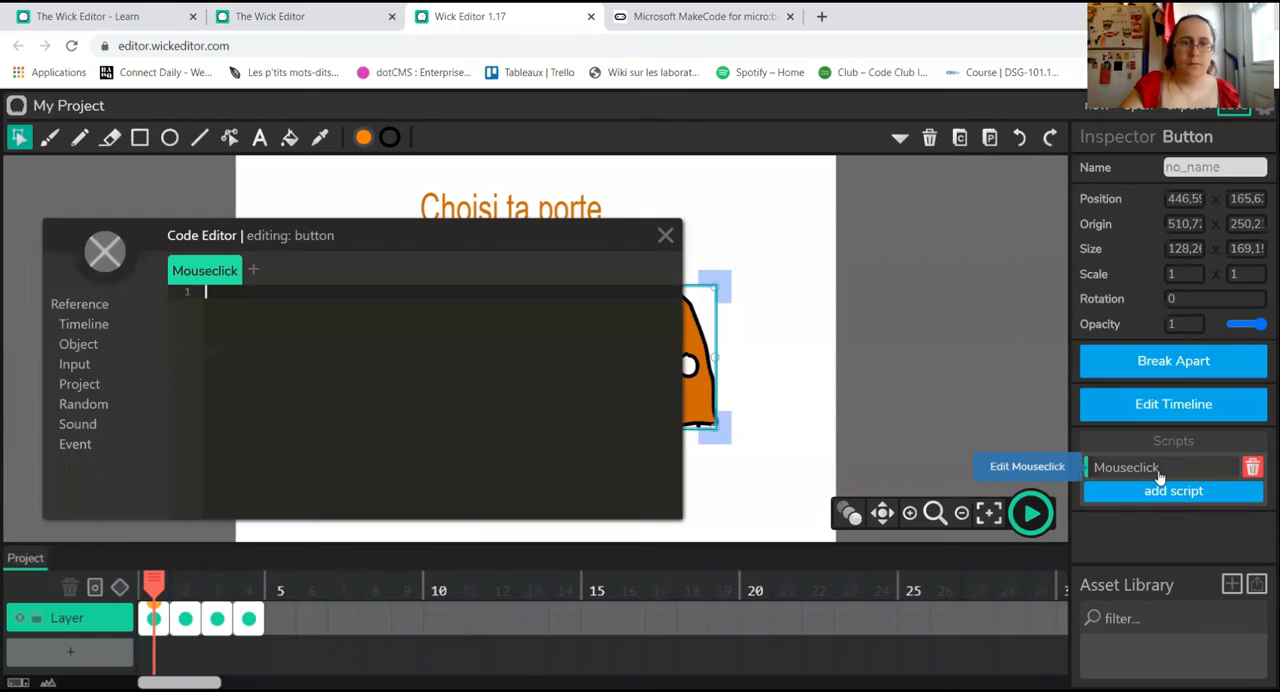
left_click(84, 326)
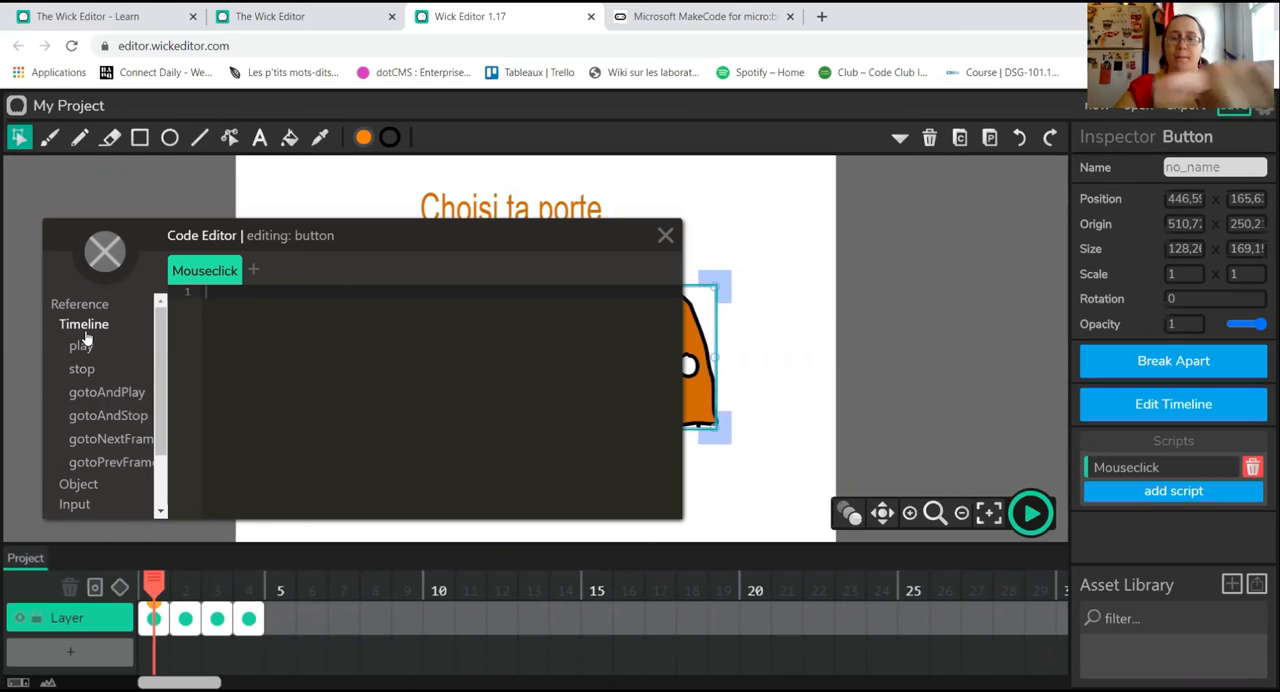
mouse_move(90, 384)
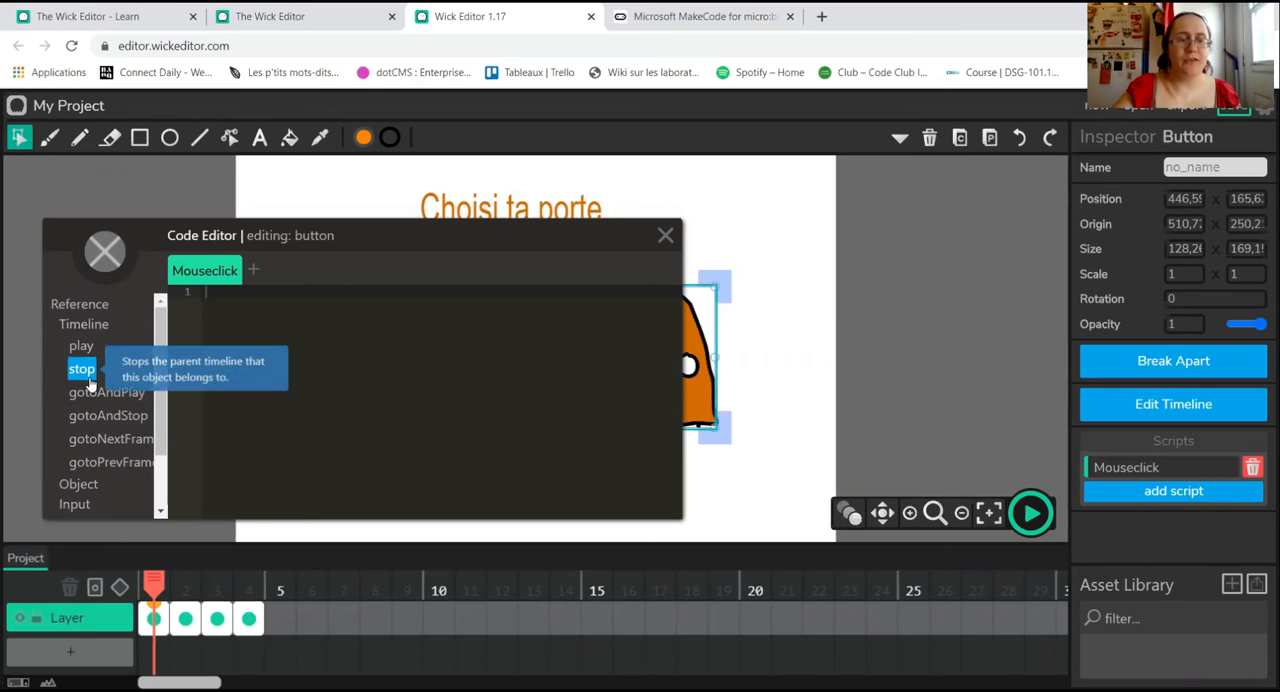
mouse_move(126, 418)
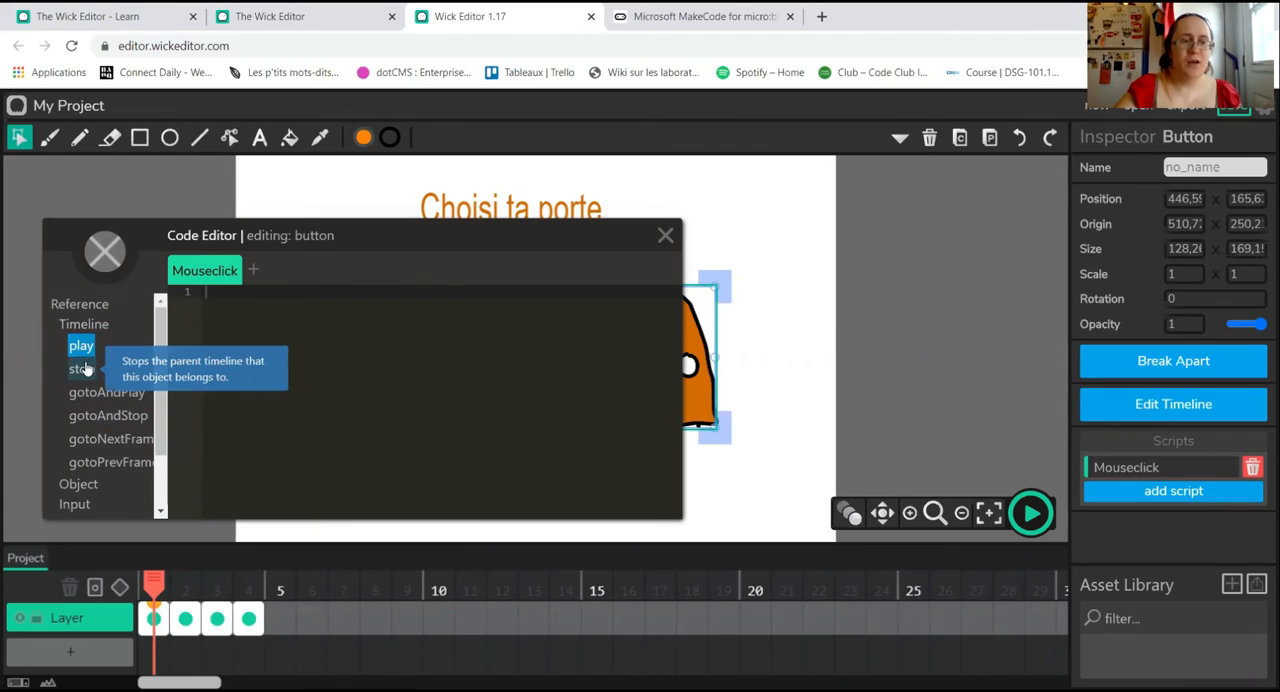
left_click(106, 428)
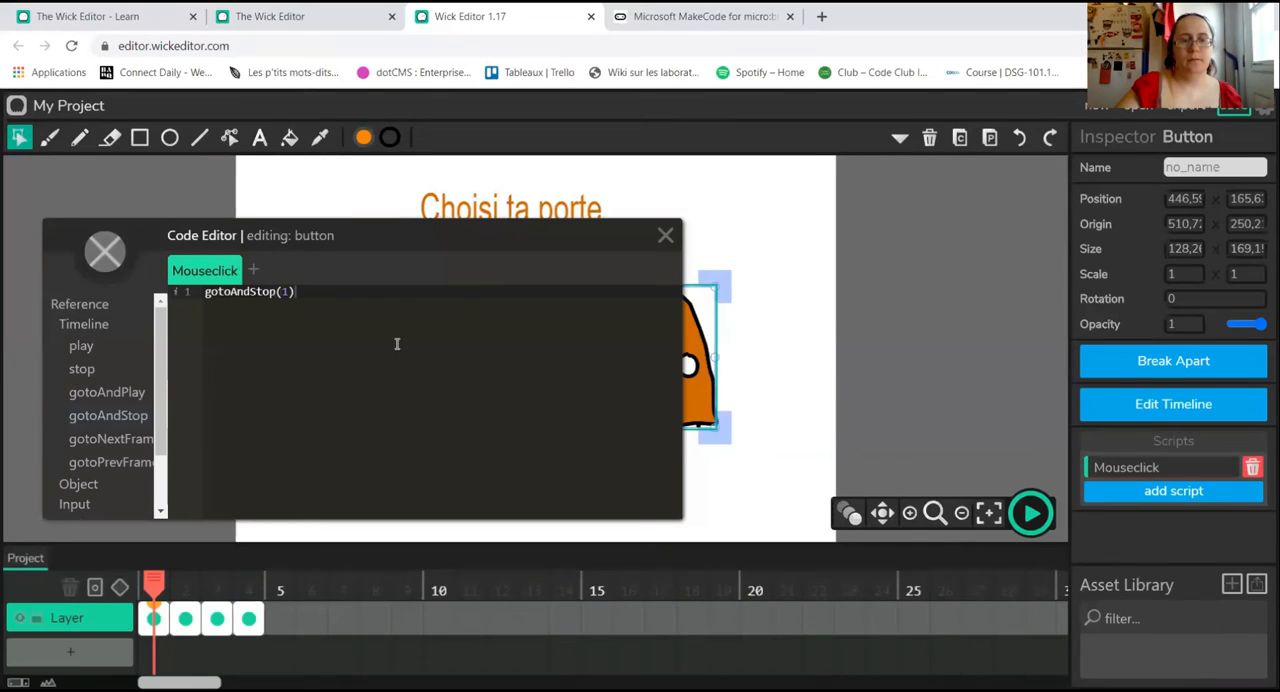
type("1")
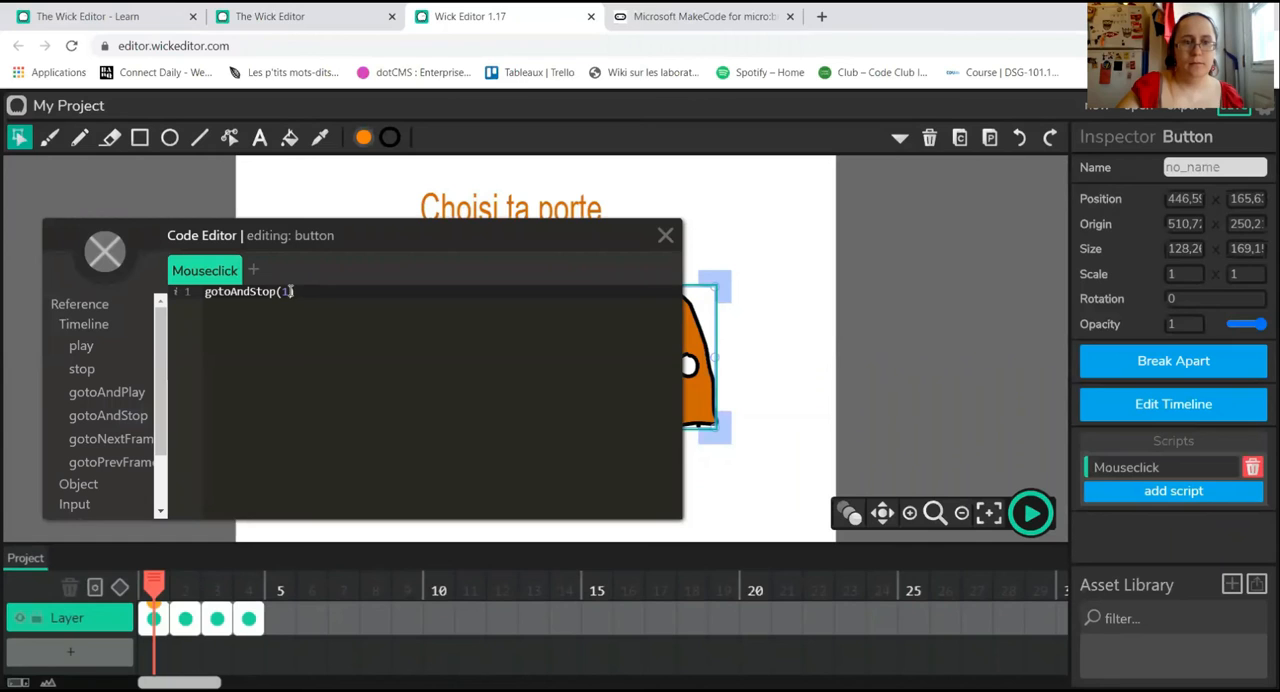
key("BackSpace")
type("4")
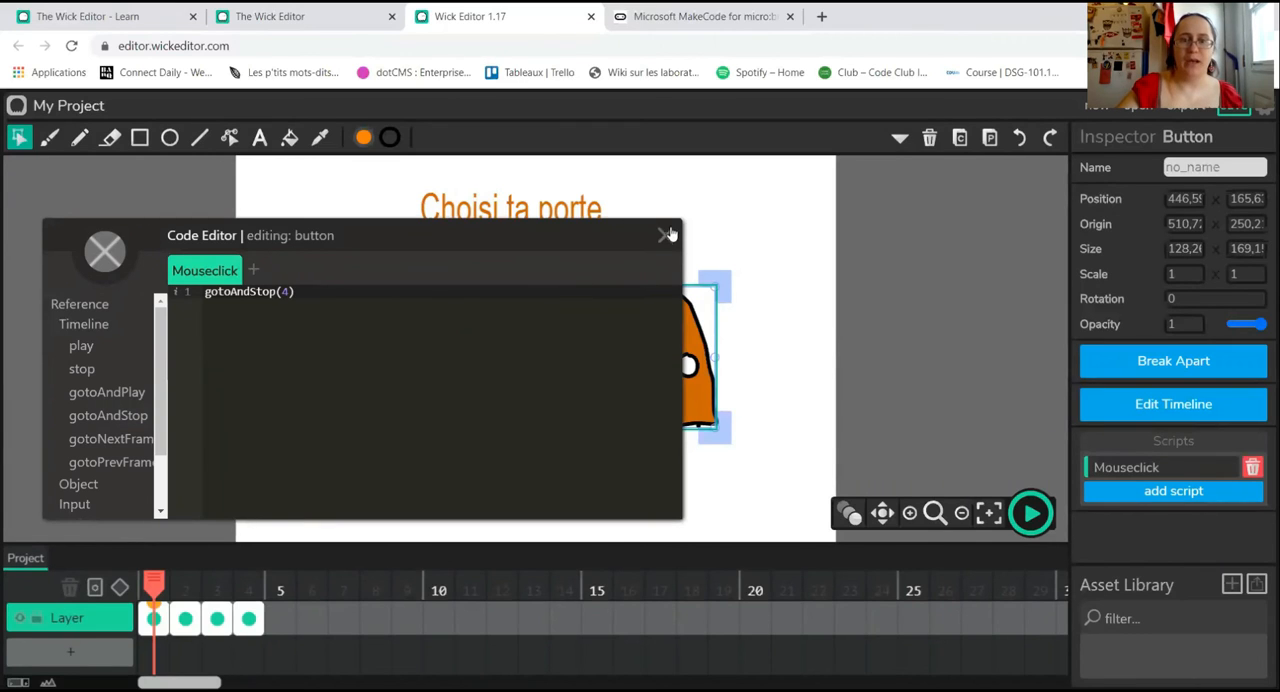
left_click(668, 234)
left_click(779, 375)
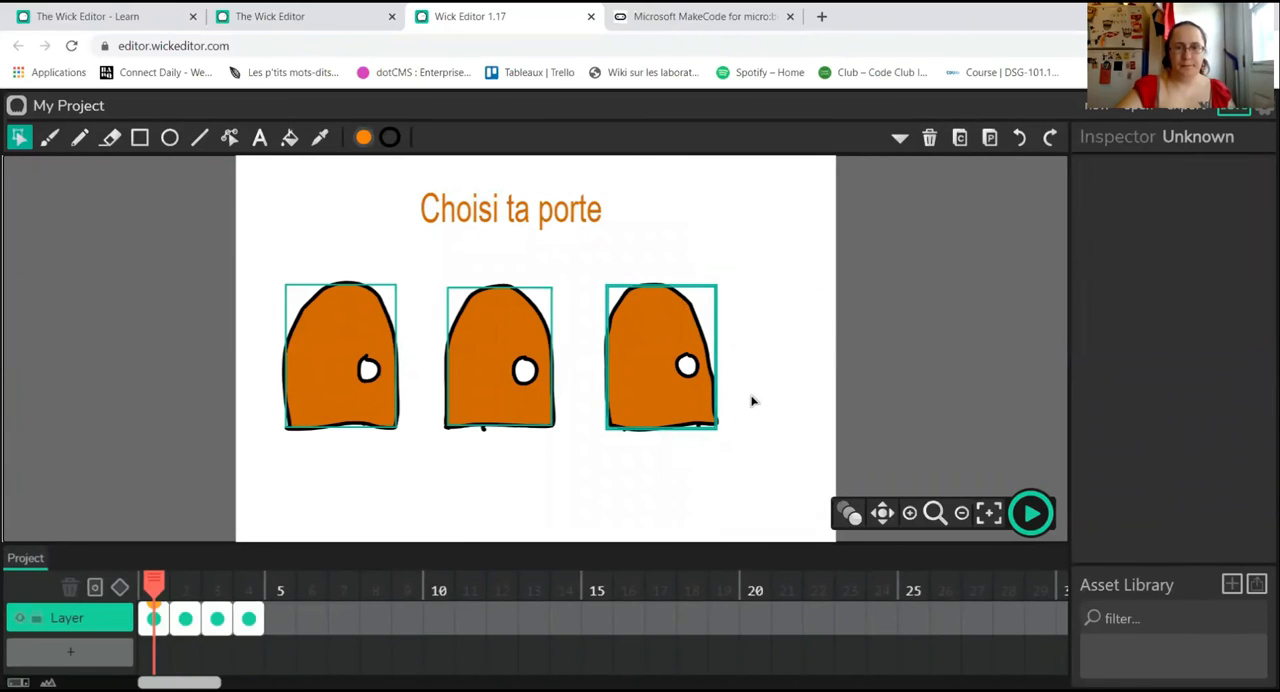
right_click(652, 316)
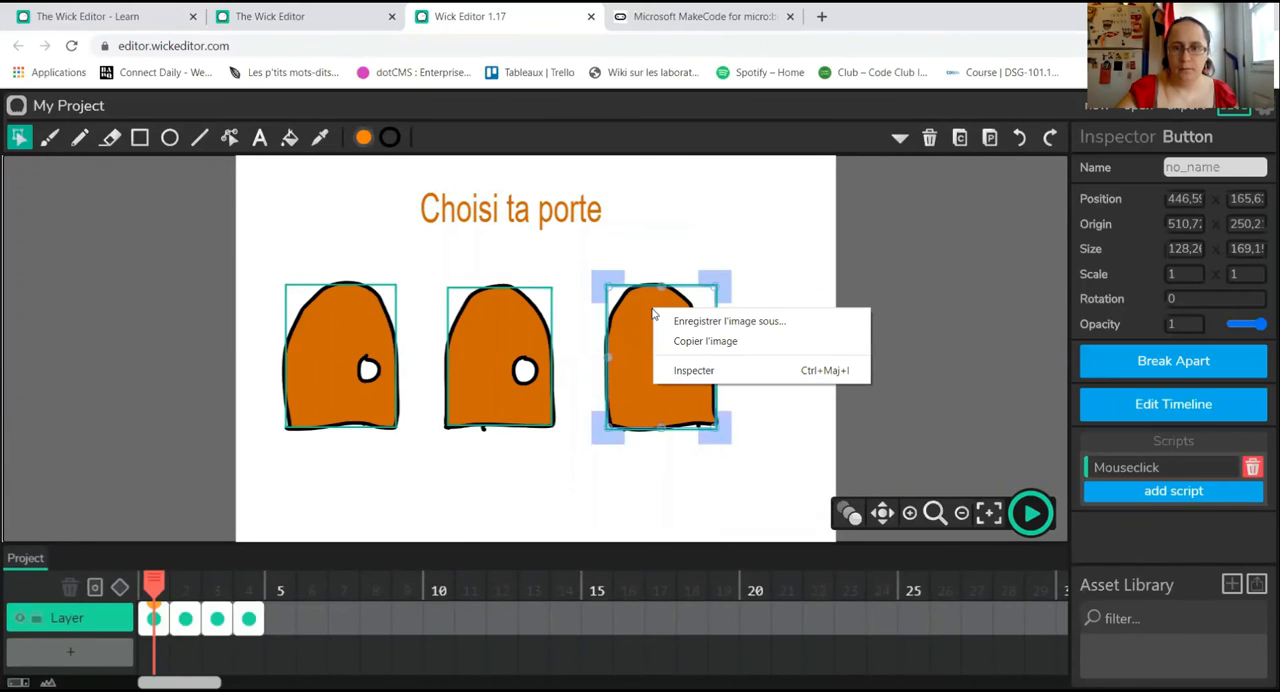
left_click(885, 457)
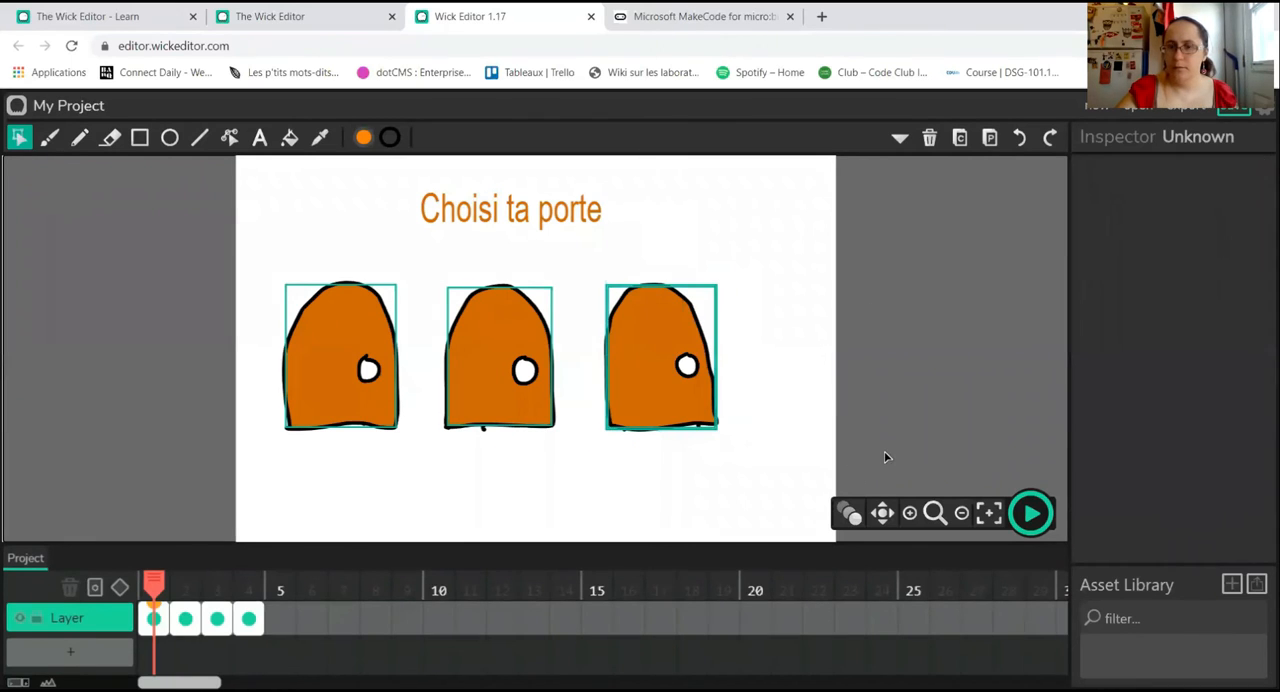
left_click(674, 253)
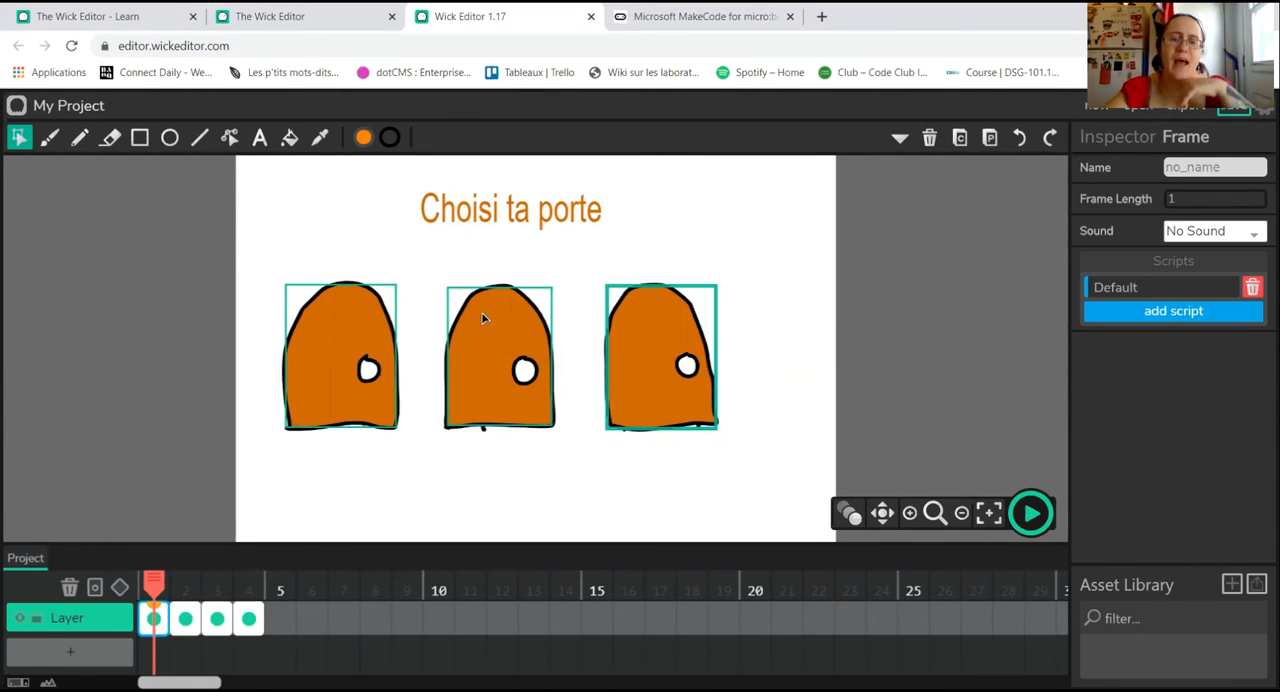
Step: Review the drawings on frames 2, 3 and 4 in turn
left_click(186, 619)
left_click(216, 619)
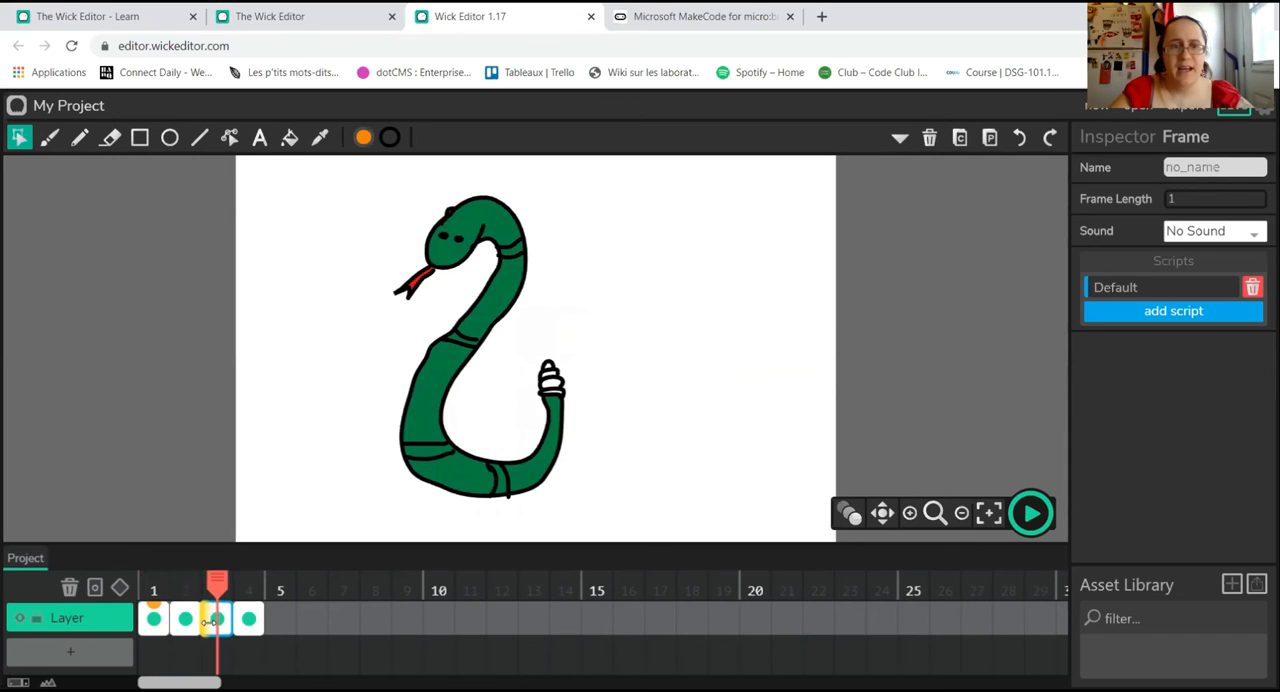
left_click(249, 619)
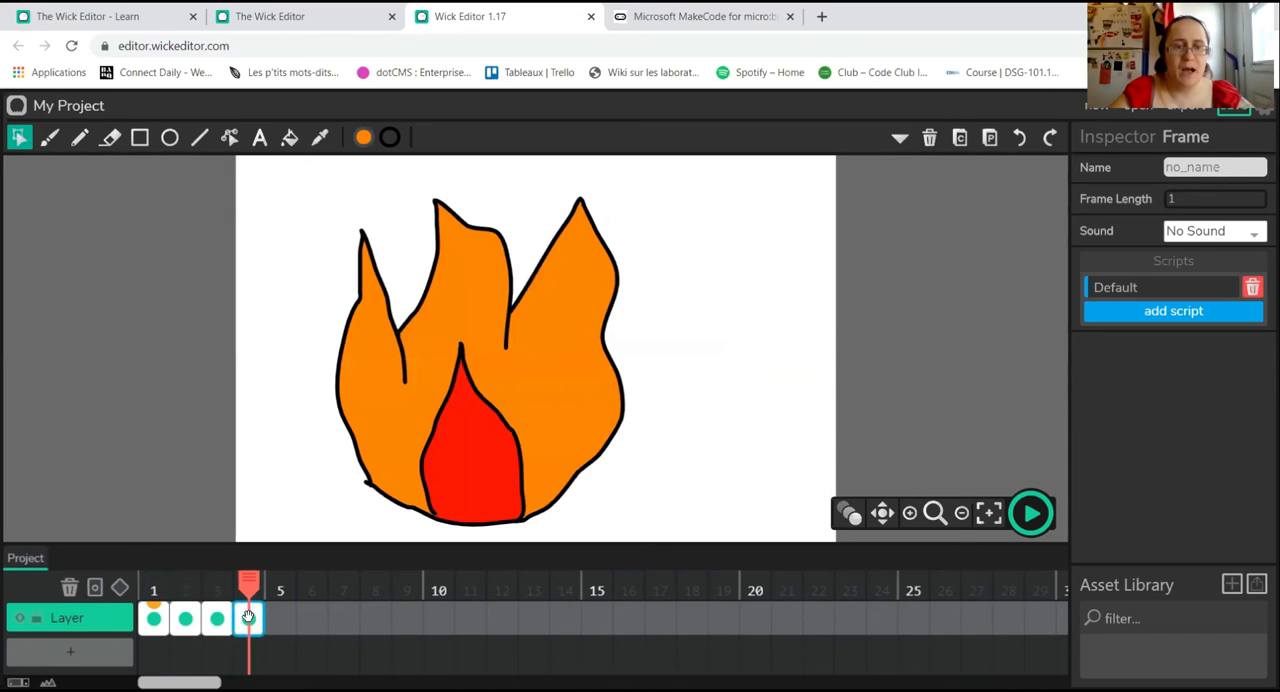
Step: Write gotoPrevFrame() in the Default script of frame 2, the treasure chest frame
left_click(155, 619)
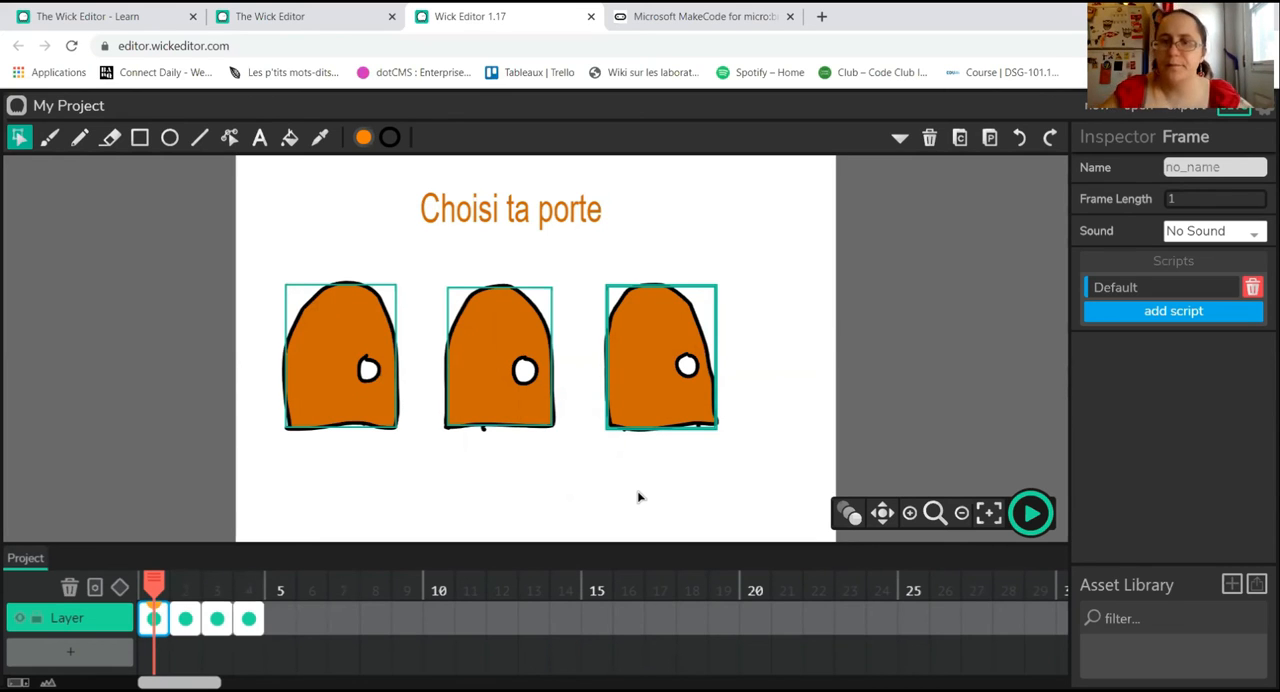
key("period")
left_click(1134, 314)
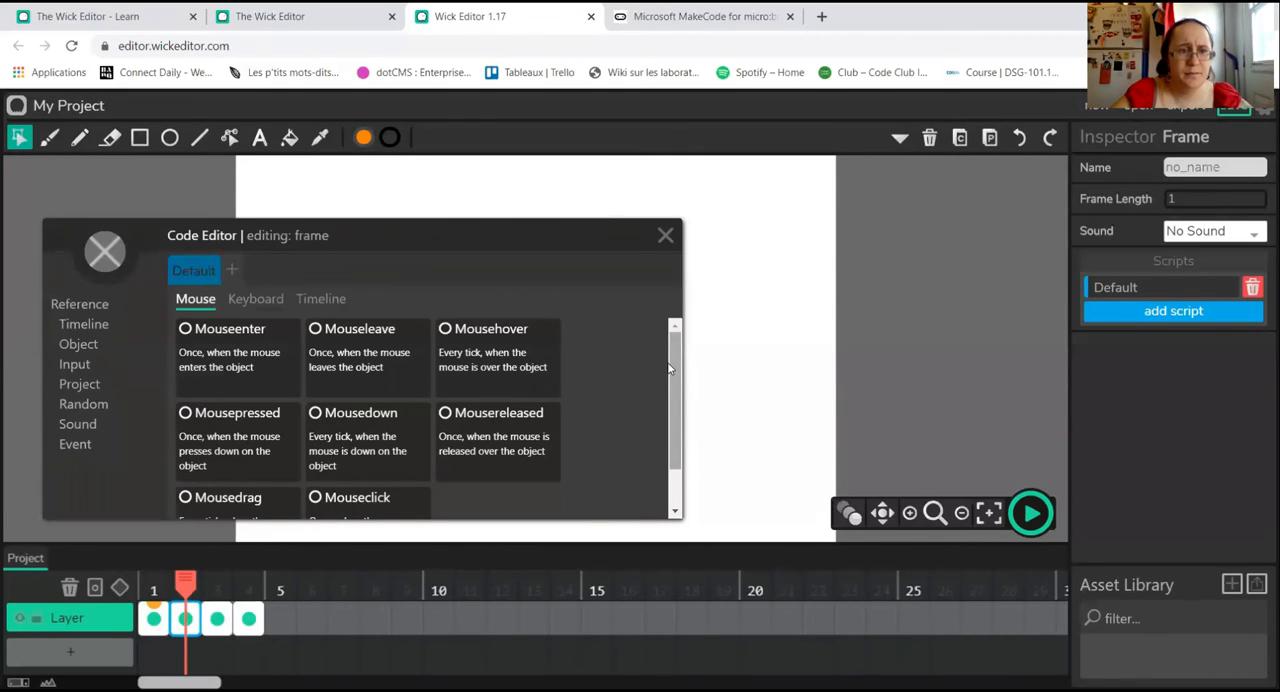
scroll(669, 375, "down", 2)
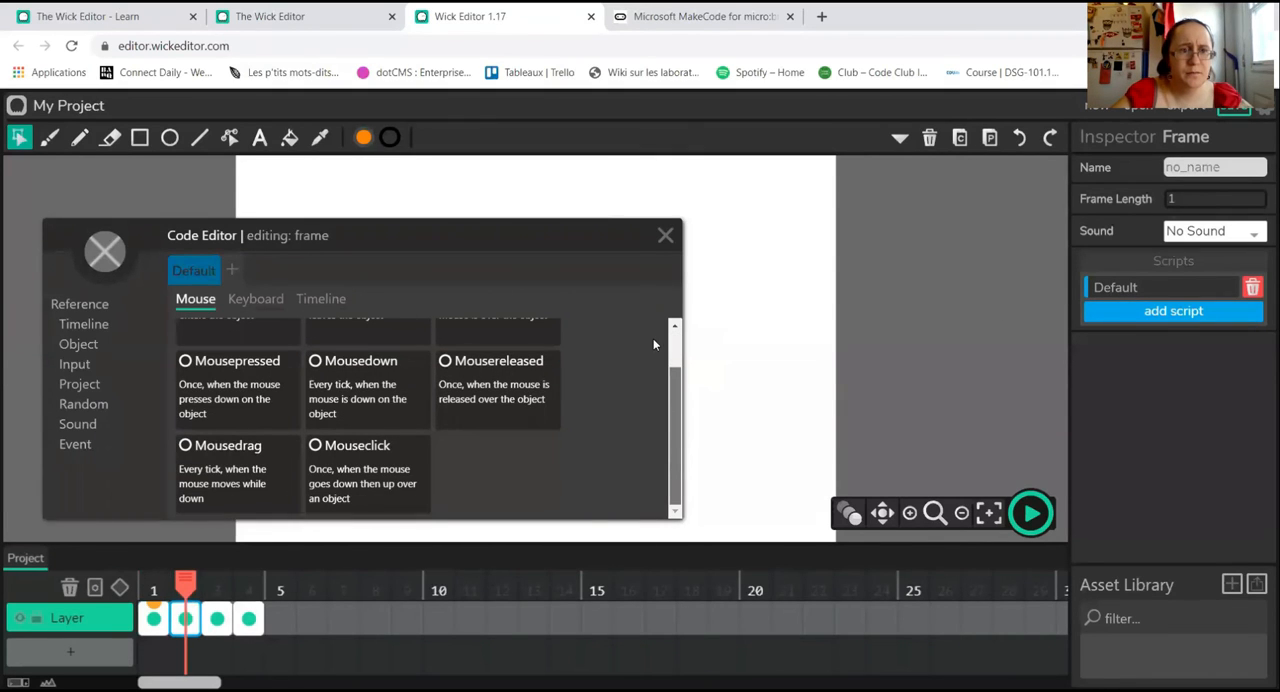
scroll(653, 338, "up", 2)
left_click(319, 300)
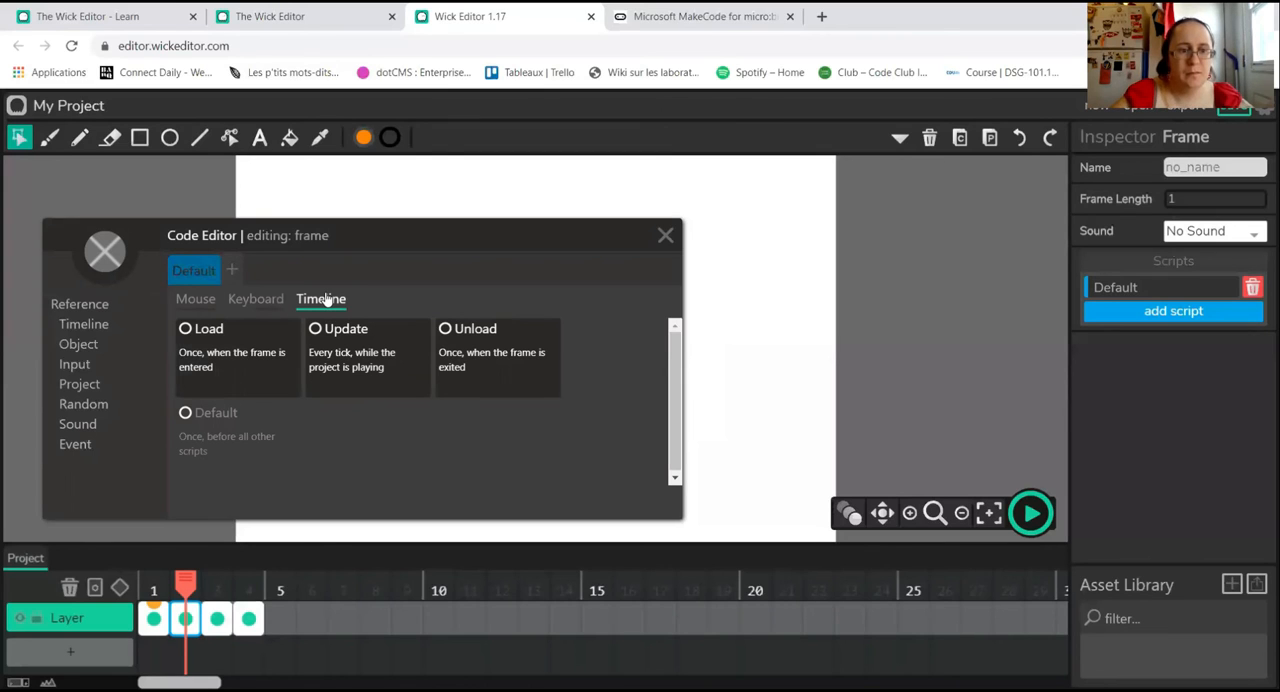
left_click(197, 271)
left_click(92, 326)
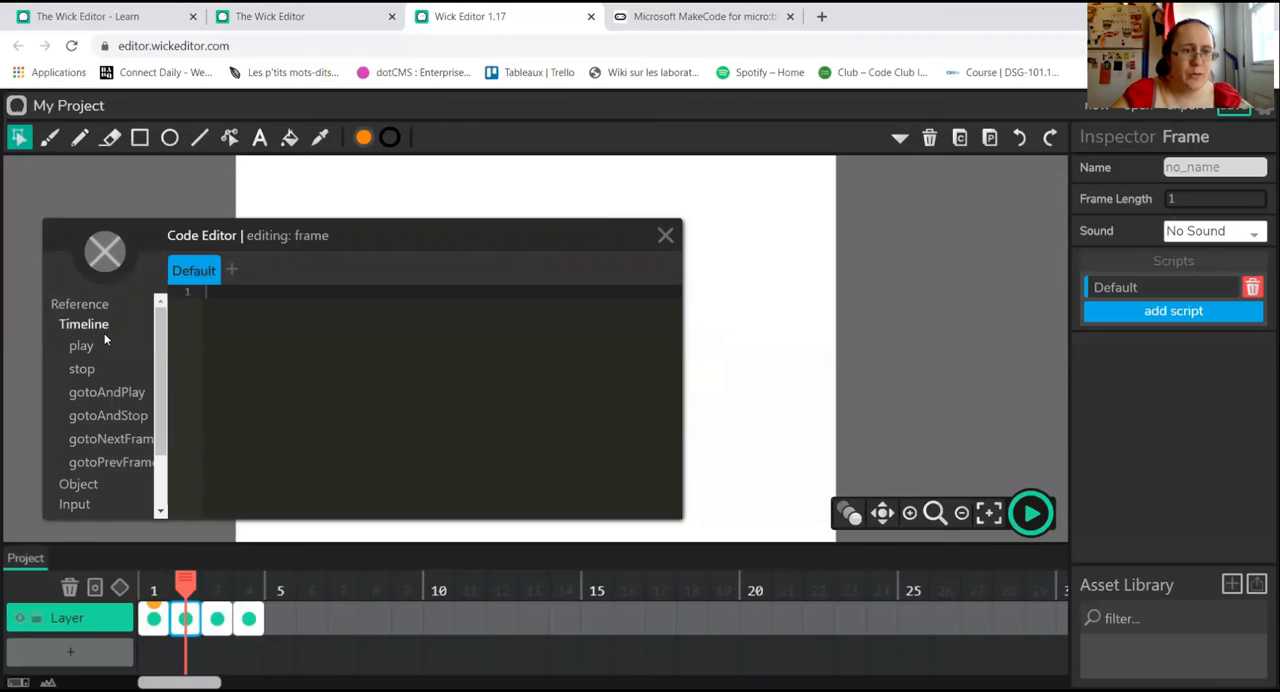
left_click(109, 464)
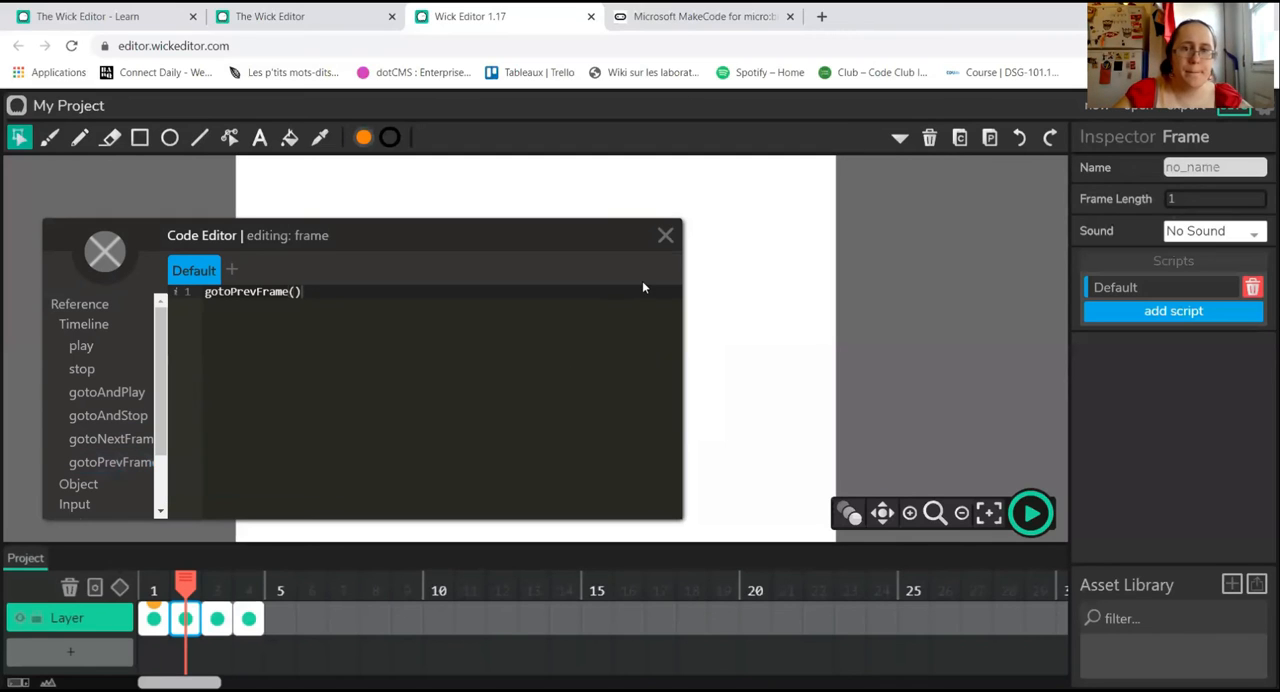
left_click(665, 237)
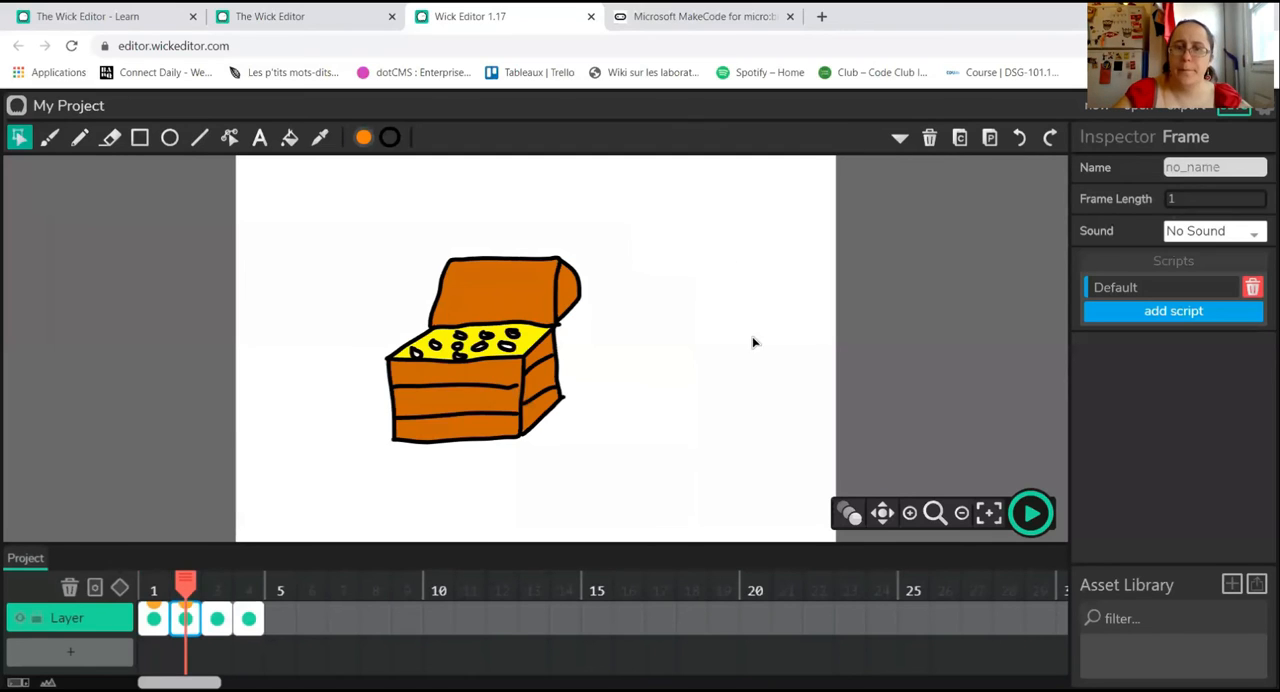
Step: Write gotoPrevFrame() in the Default script of frame 3, the snake frame
left_click(217, 618)
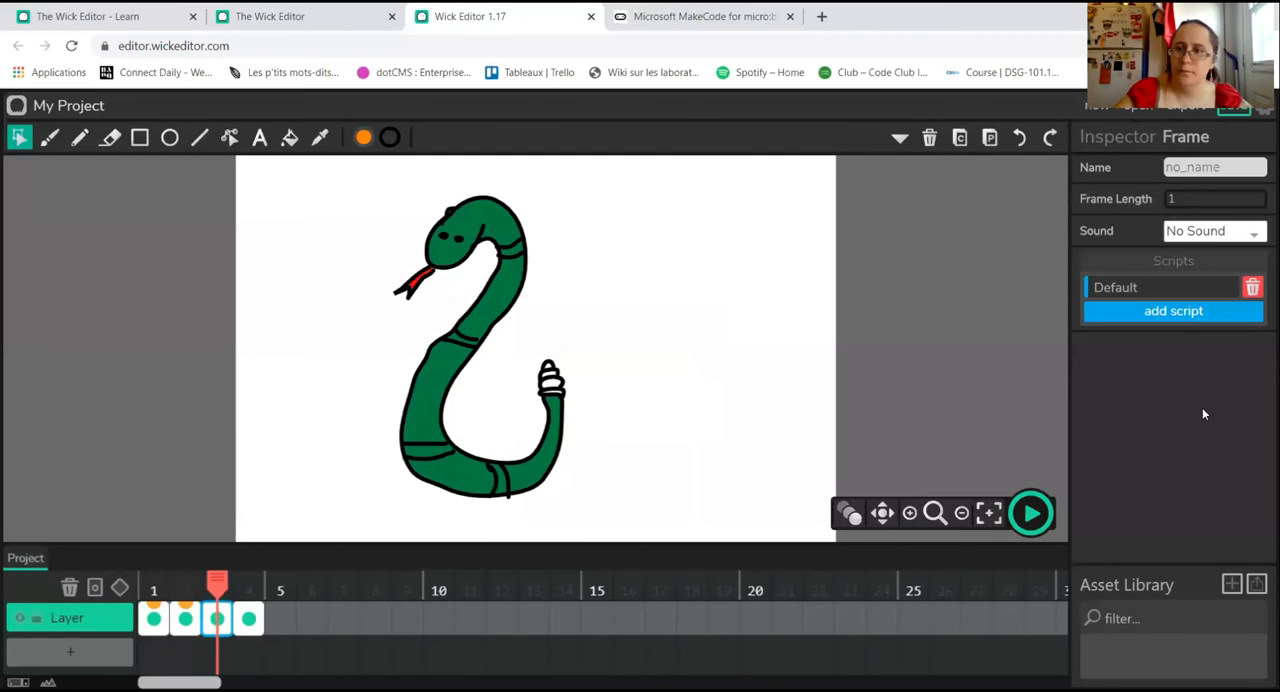
left_click(1108, 292)
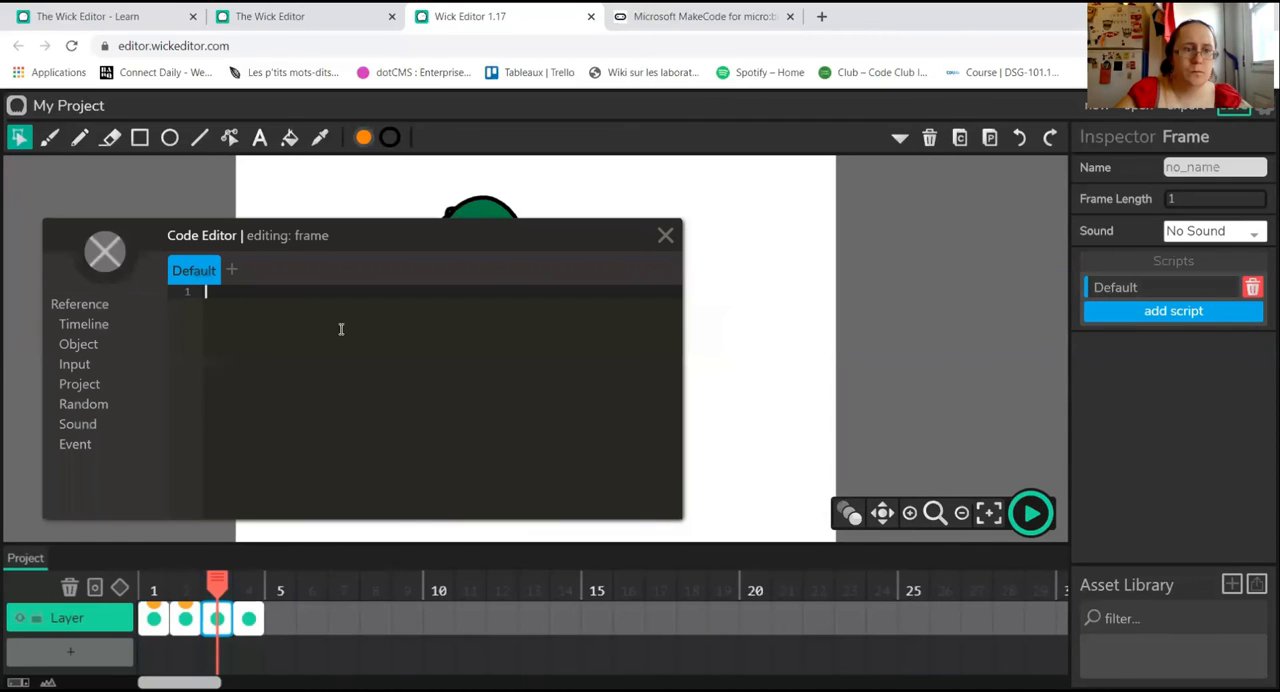
left_click(90, 324)
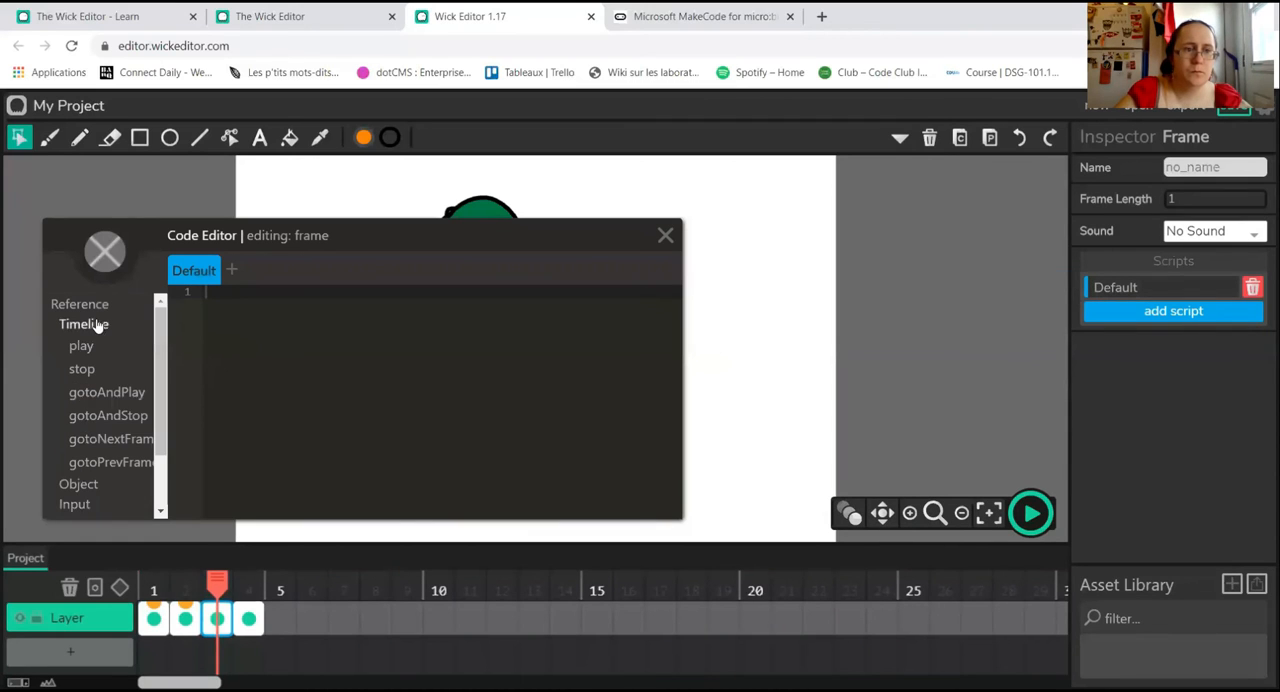
left_click(125, 462)
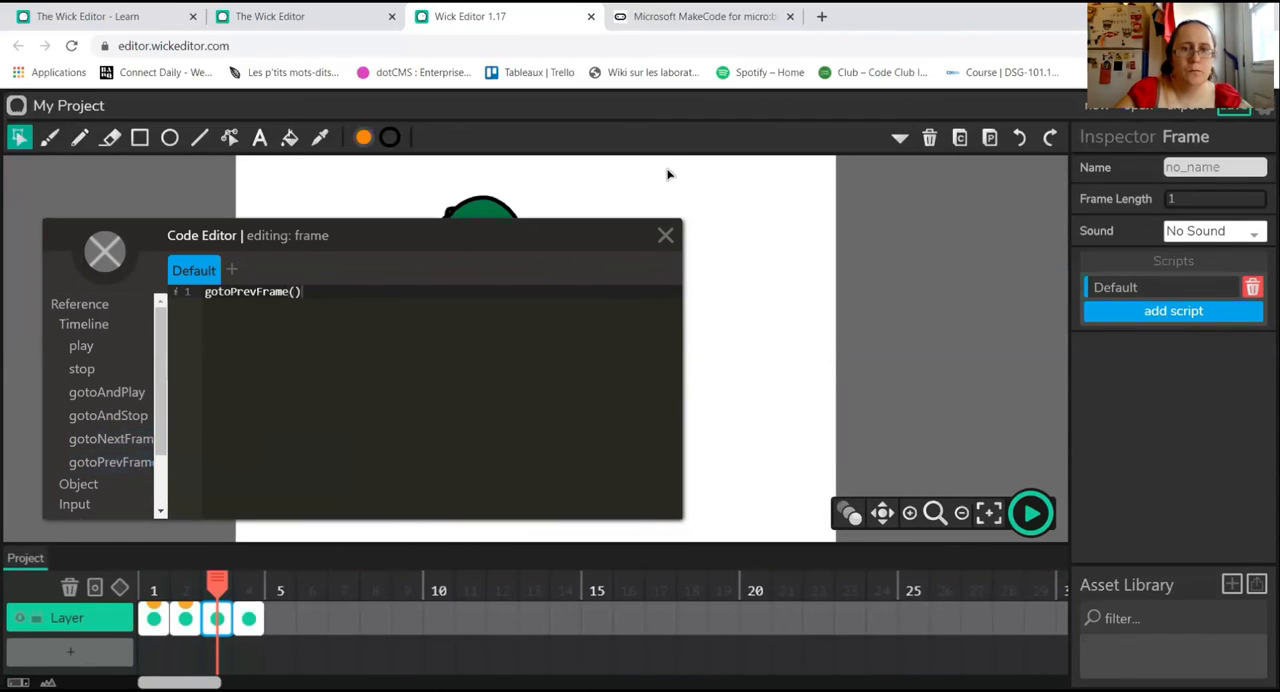
left_click(665, 236)
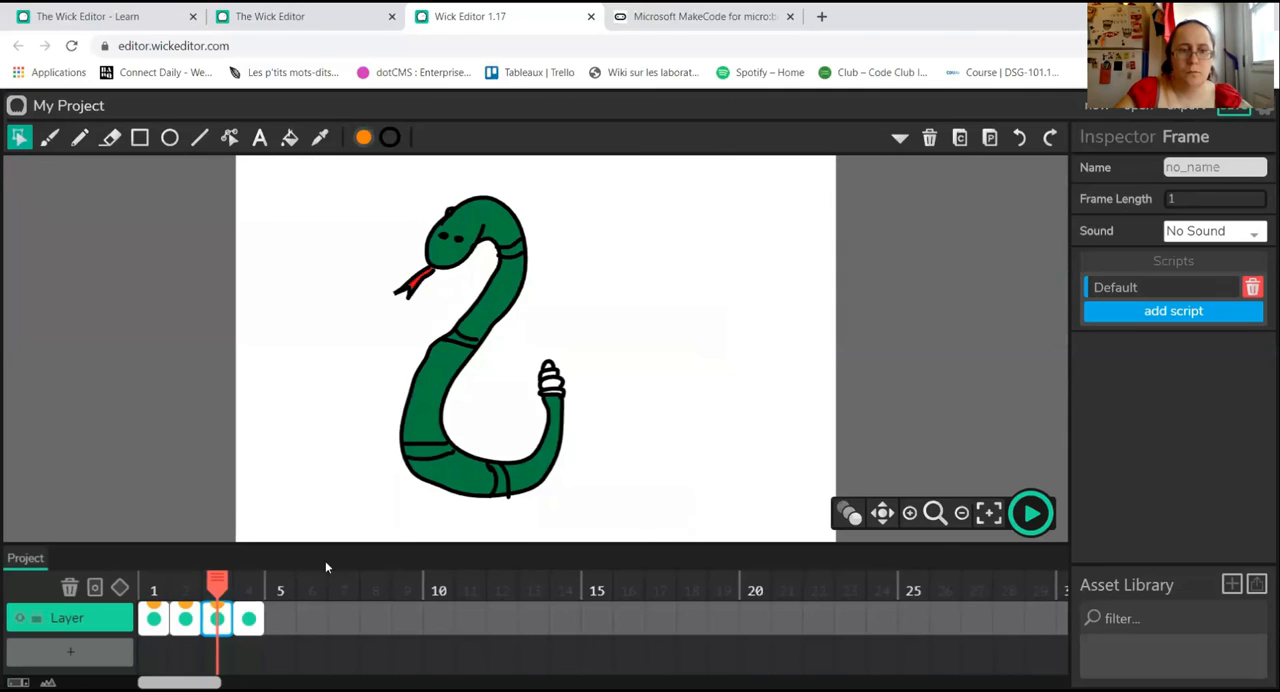
Step: Write gotoPrevFrame() in the Default script of frame 4, the fire frame
left_click(249, 618)
left_click(1140, 290)
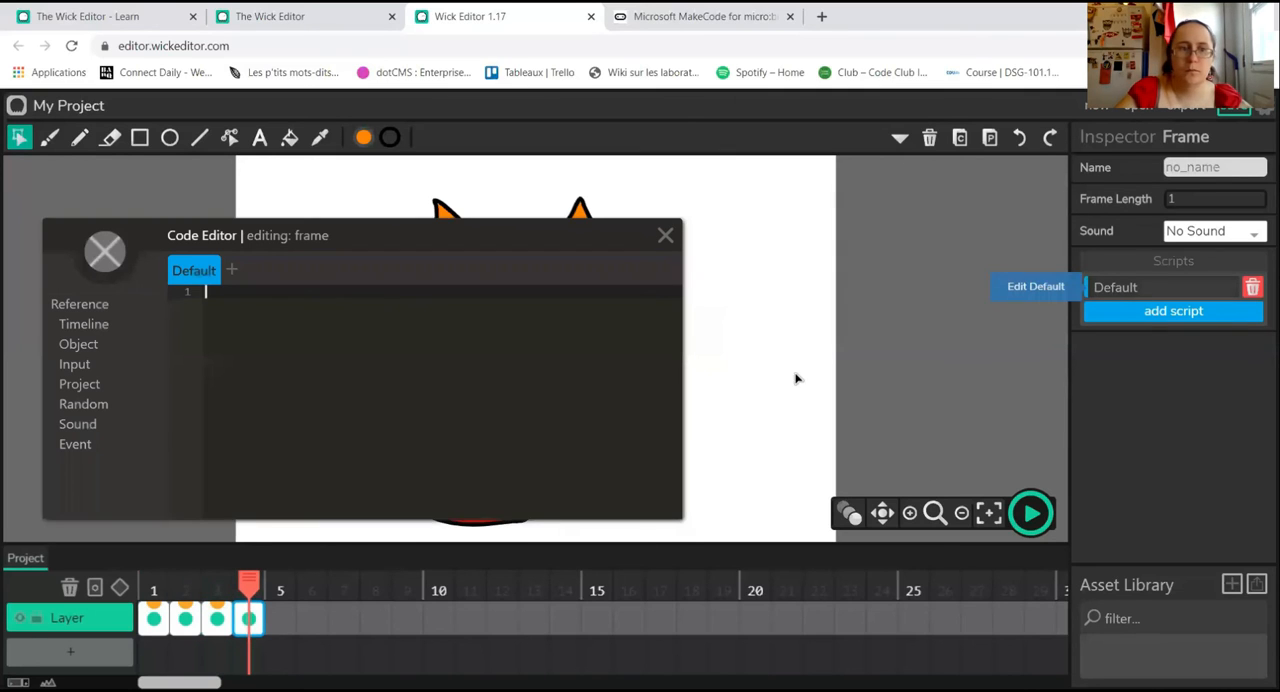
left_click(90, 325)
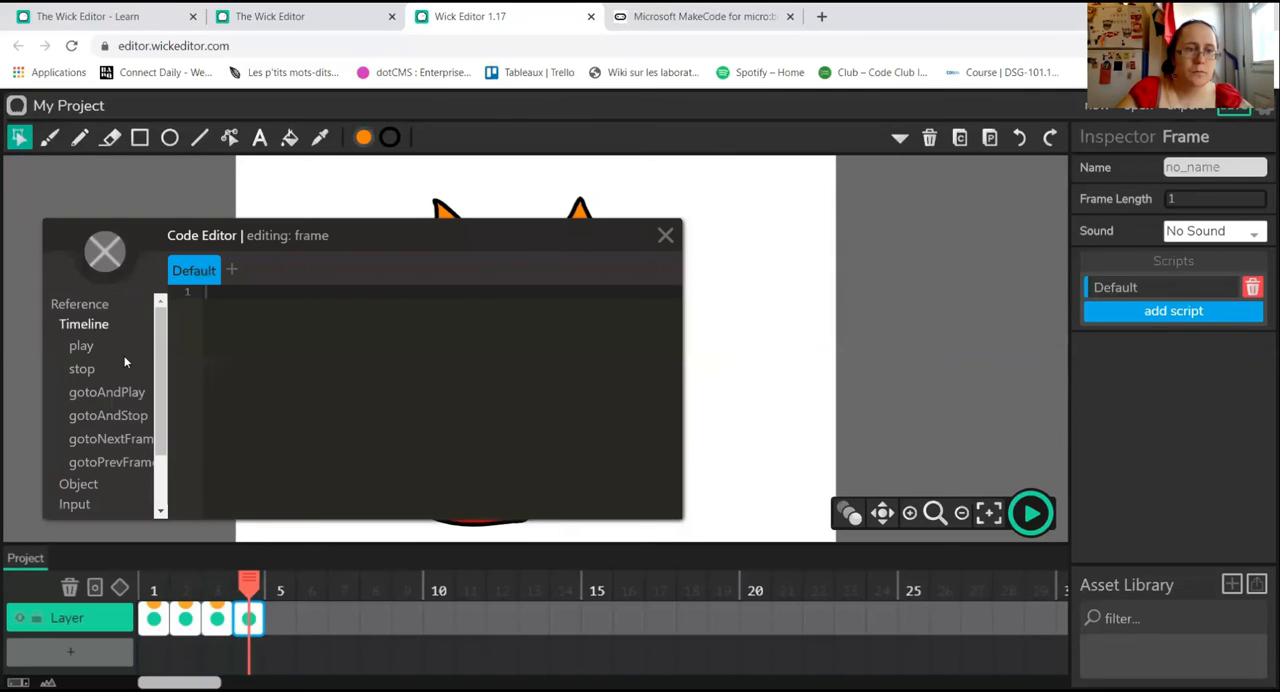
left_click(130, 459)
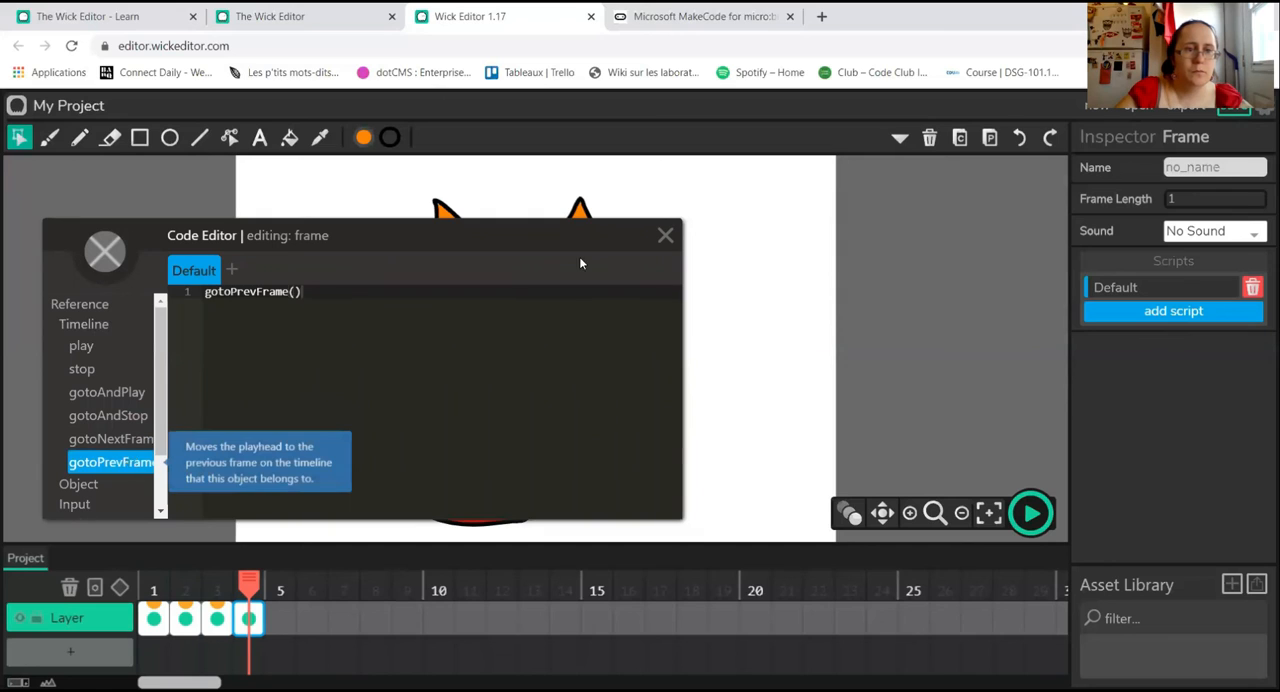
left_click(666, 235)
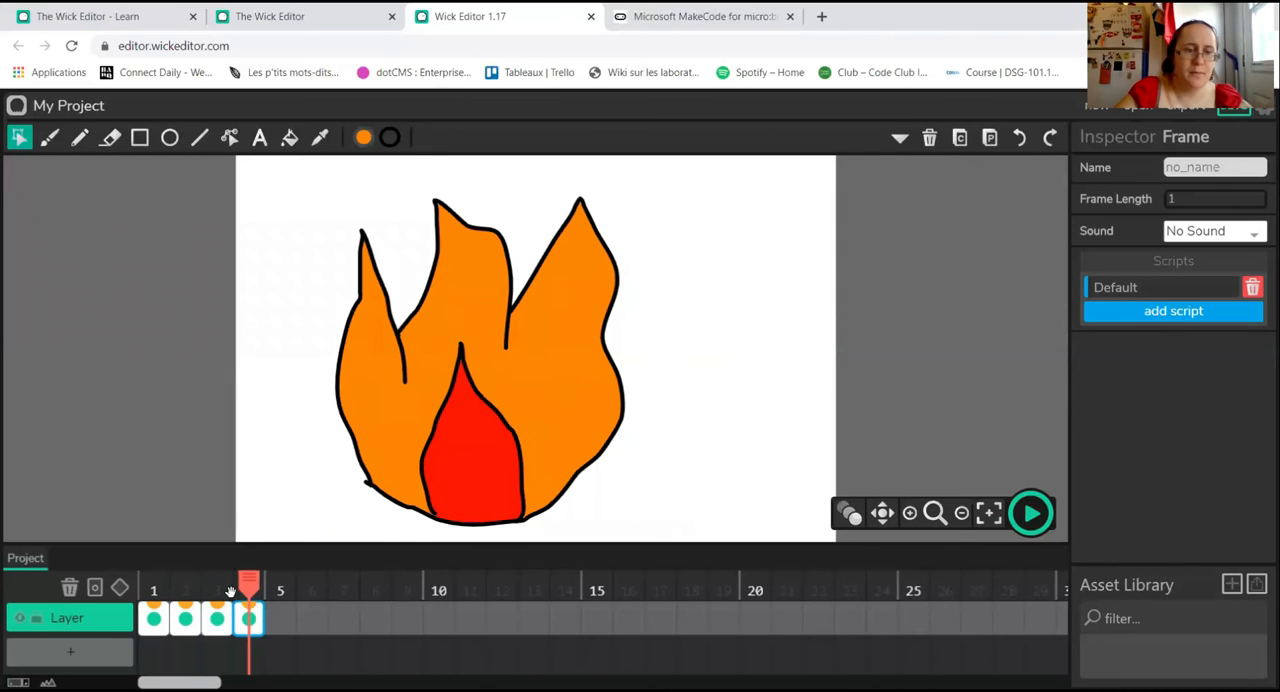
Step: Play the project from frame 1 to test the new frame scripts, and stop playback
left_click(153, 588)
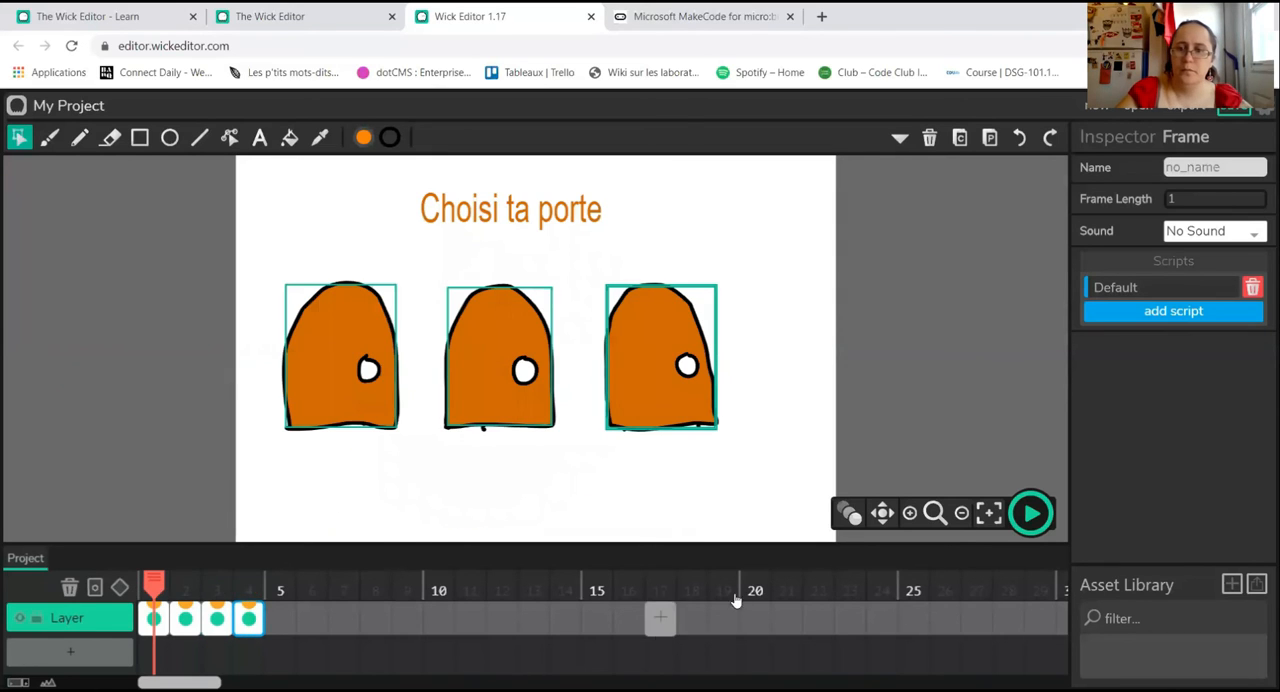
left_click(1031, 513)
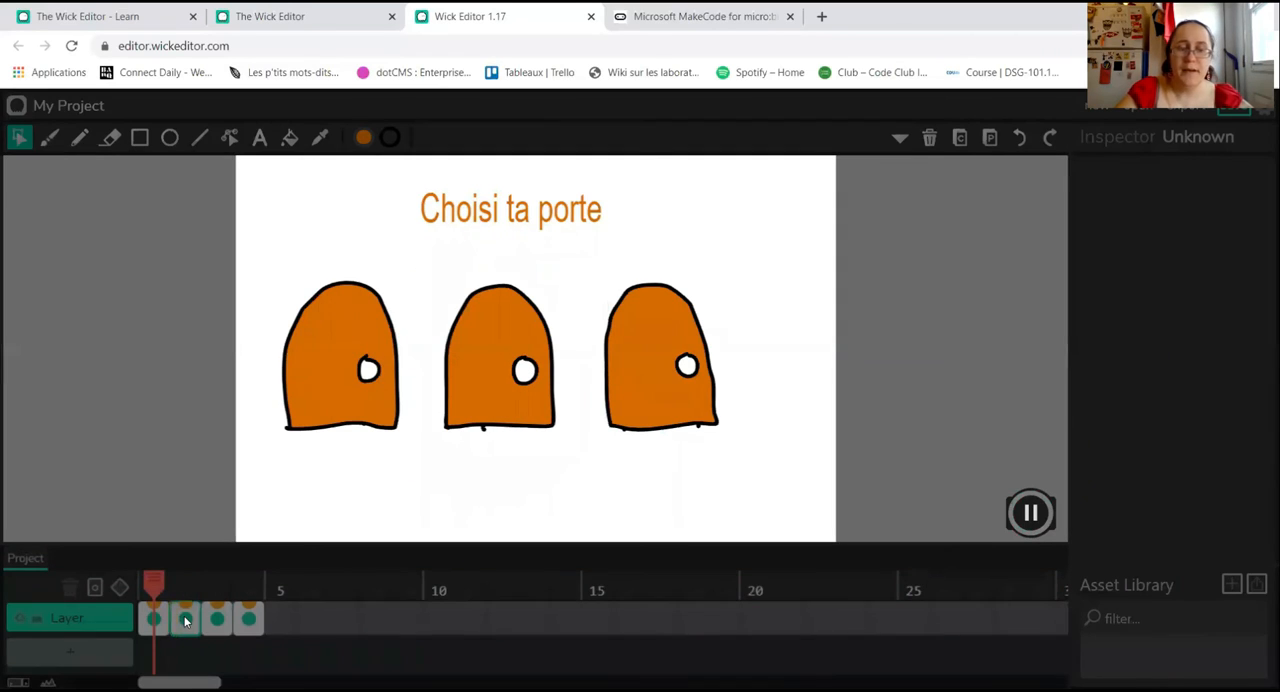
left_click(1032, 513)
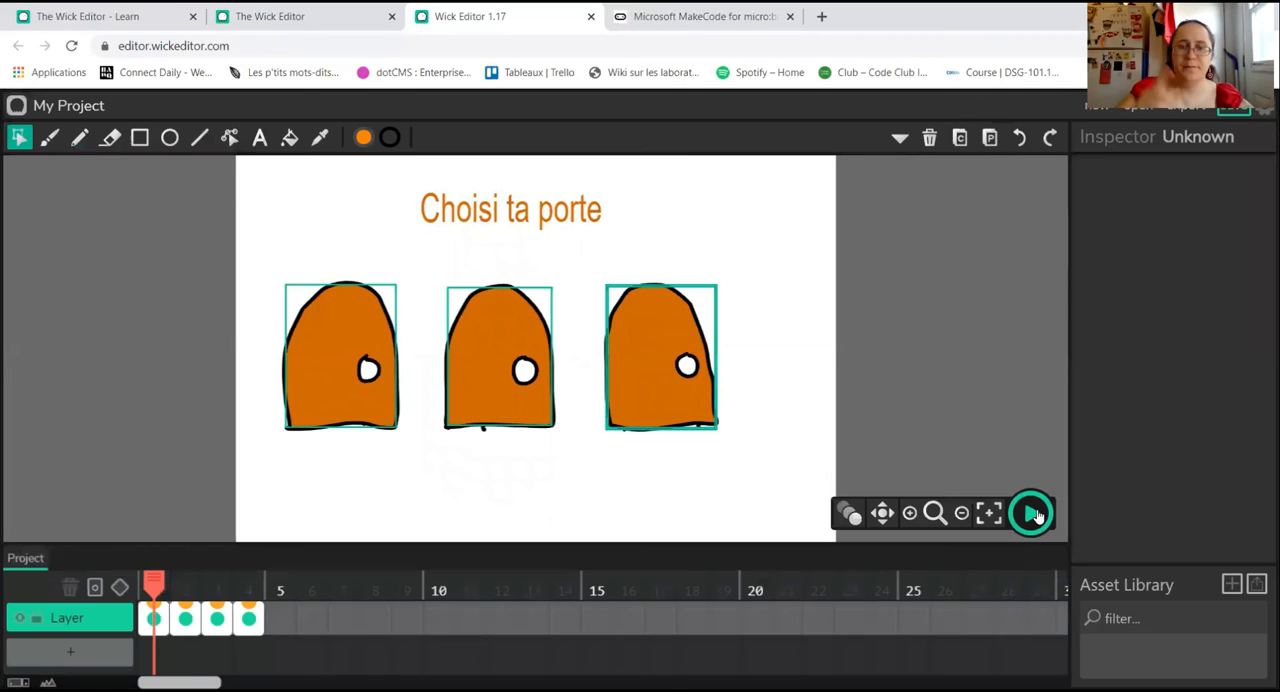
Step: Replace the gotoPrevFrame() call in frame 2's Default script with stop(), close the script and end playback
left_click(186, 618)
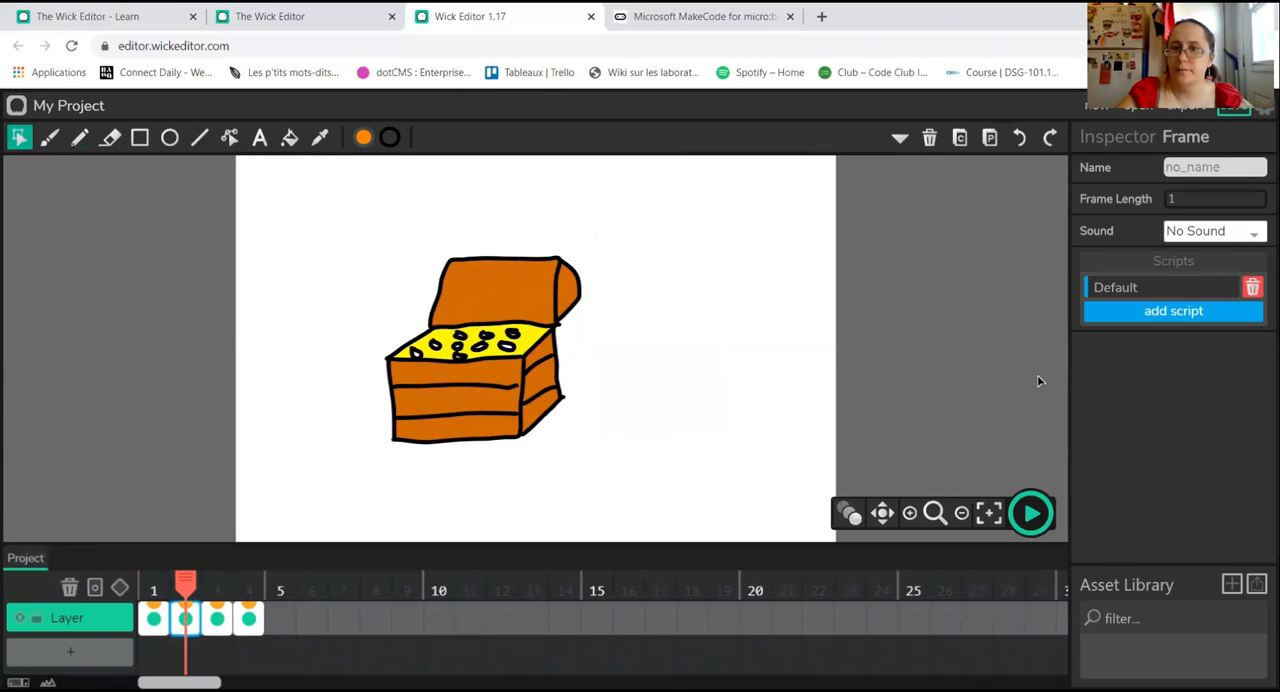
left_click(1130, 287)
left_click(286, 353)
key("BackSpace")
key("BackSpace")
key("BackSpace")
key("BackSpace")
key("BackSpace")
key("BackSpace")
key("BackSpace")
key("BackSpace")
key("BackSpace")
key("BackSpace")
key("BackSpace")
key("BackSpace")
key("BackSpace")
key("BackSpace")
key("BackSpace")
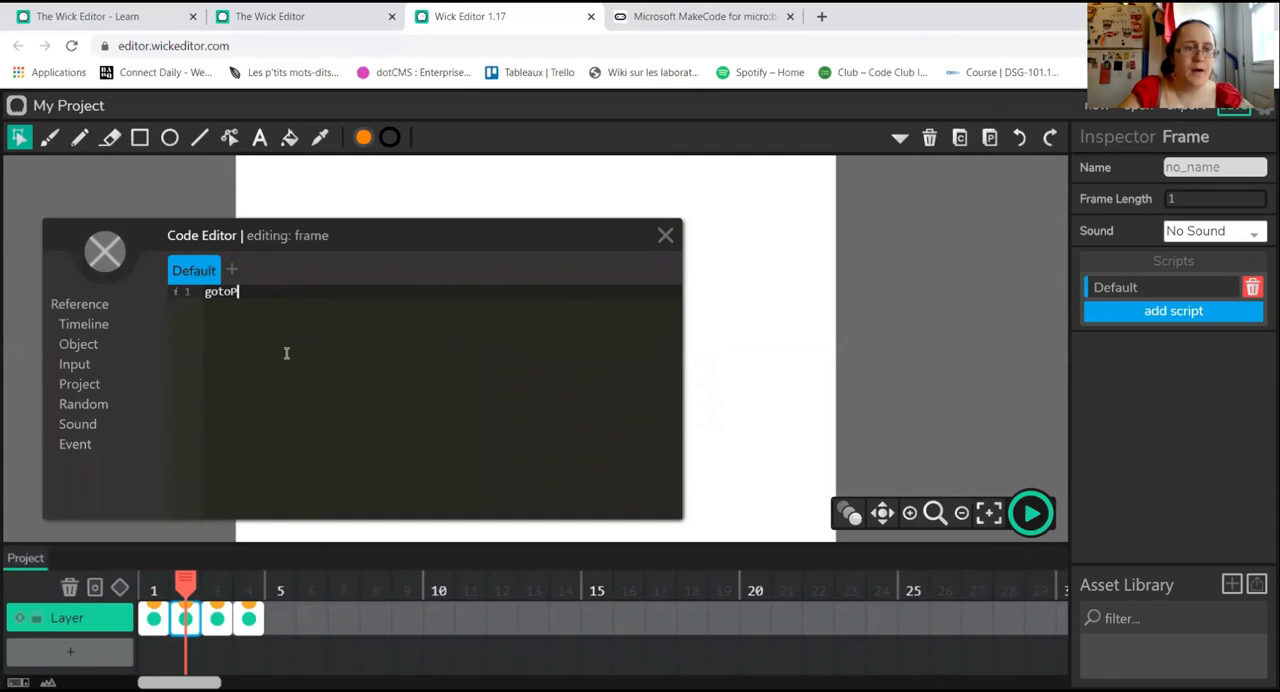
left_click(96, 326)
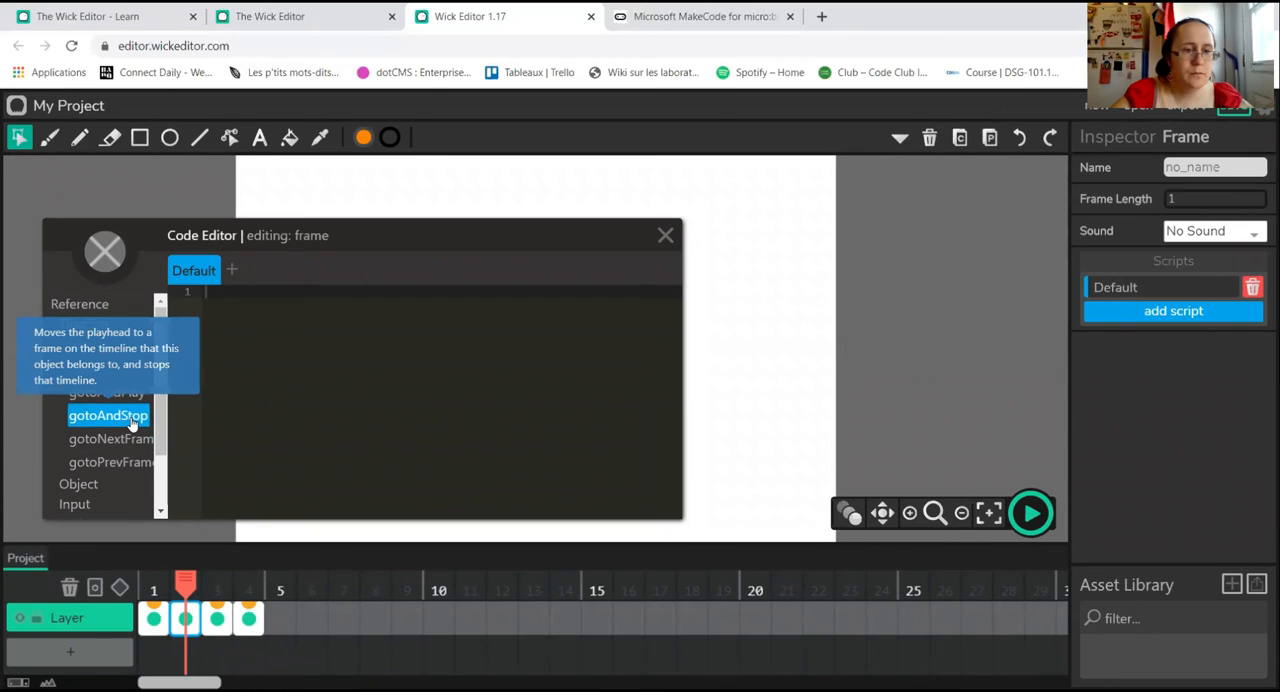
left_click(89, 374)
key("Return")
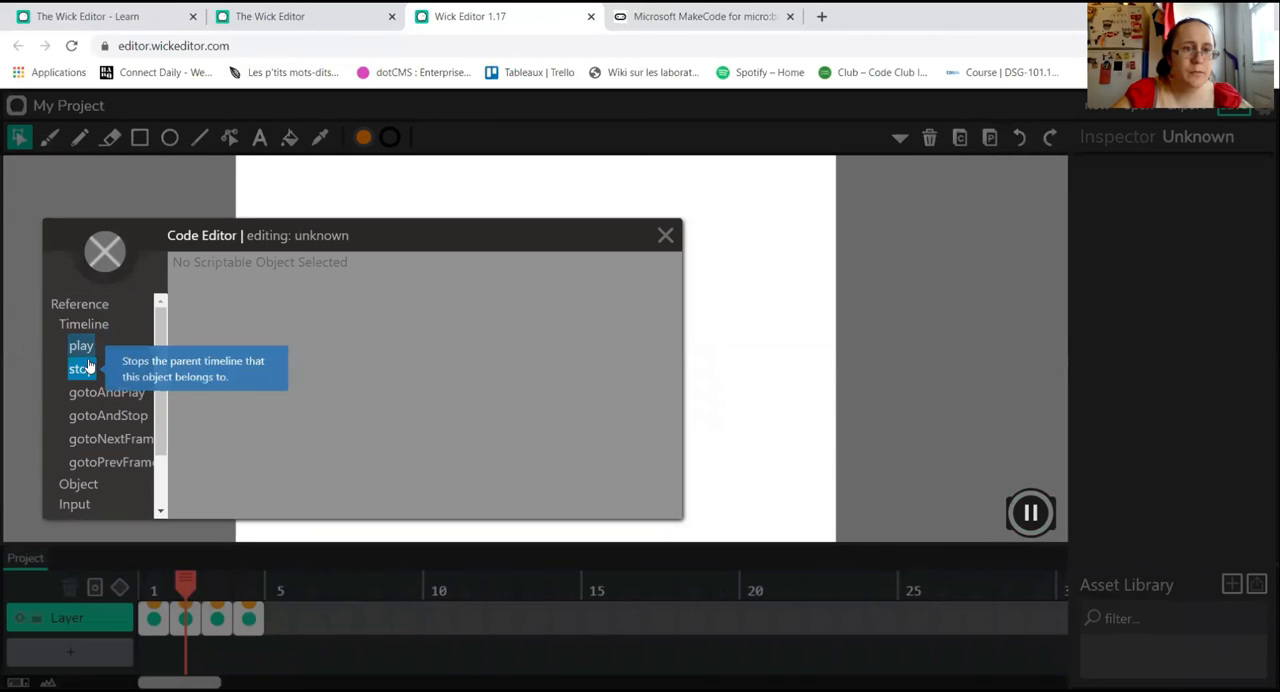
left_click(667, 238)
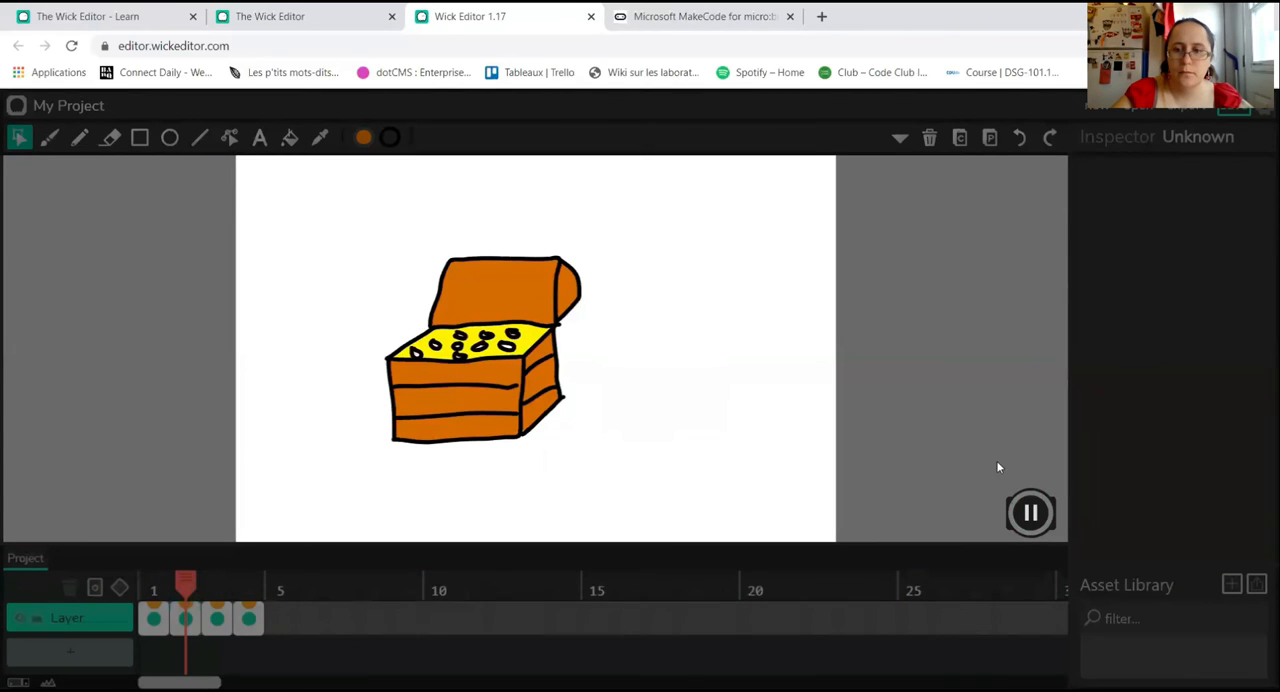
left_click(1030, 513)
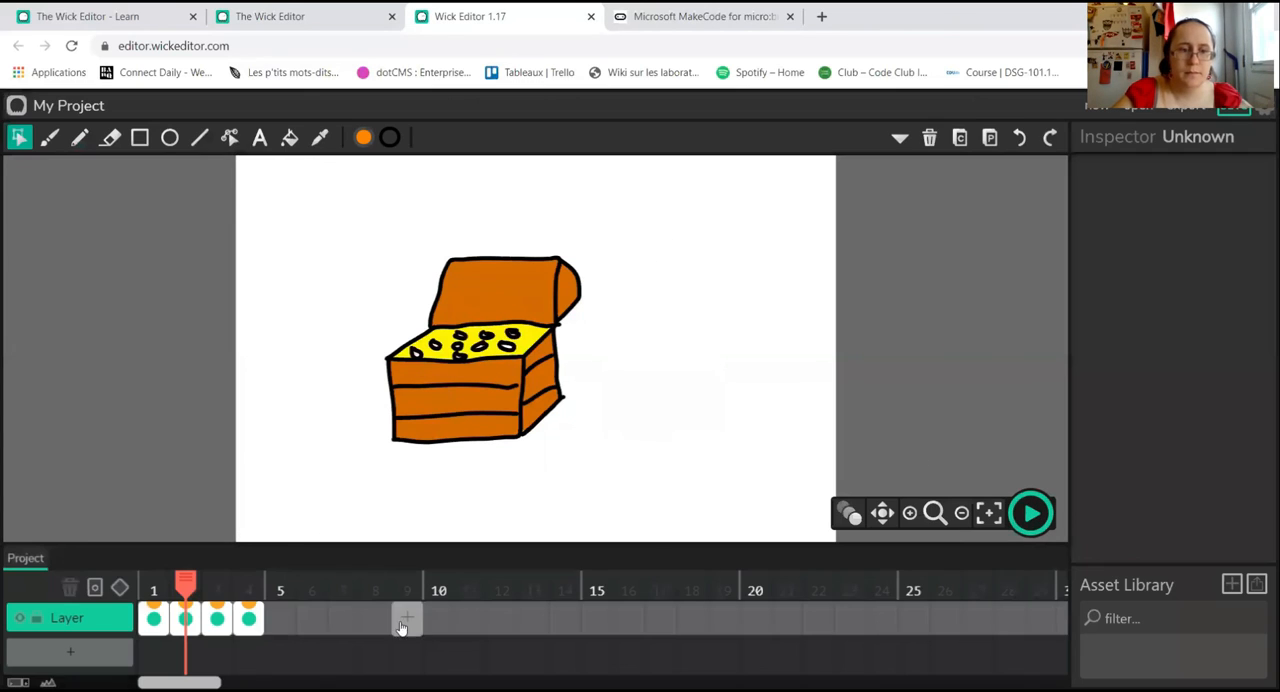
Step: Add gotoAndPlay(1) on a second line below stop() in frame 2's Default script and close the script
left_click(184, 620)
left_click(1173, 287)
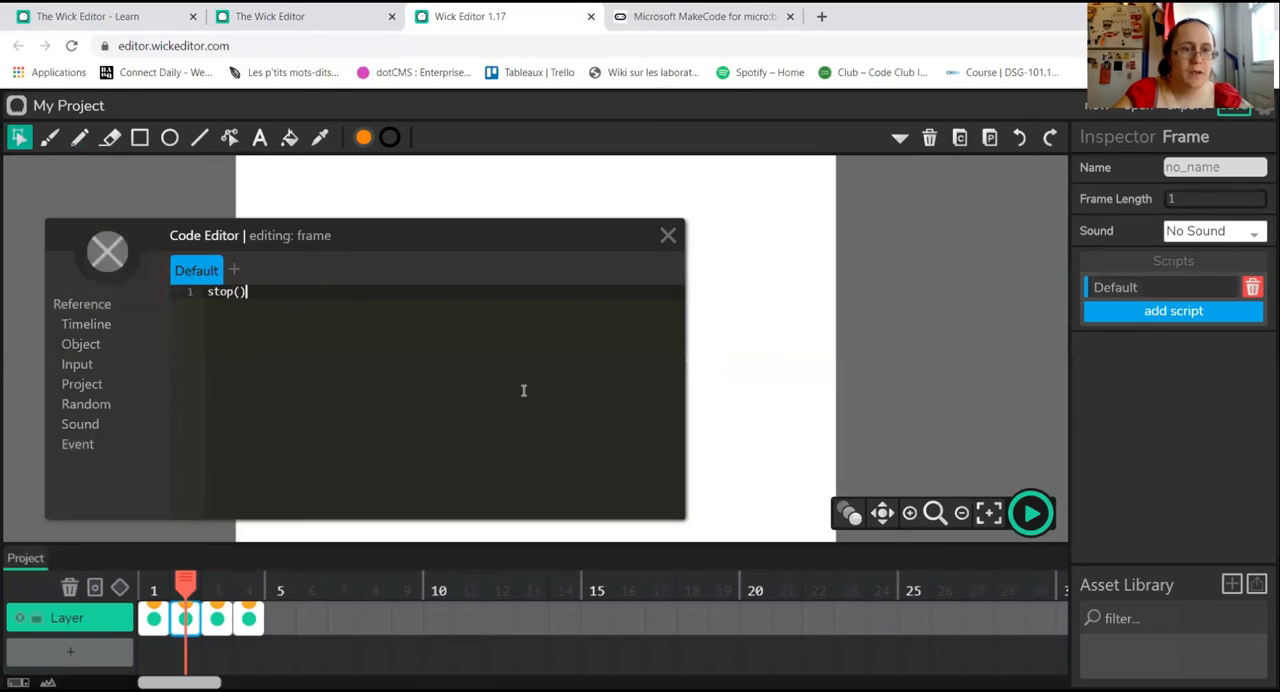
left_click(109, 326)
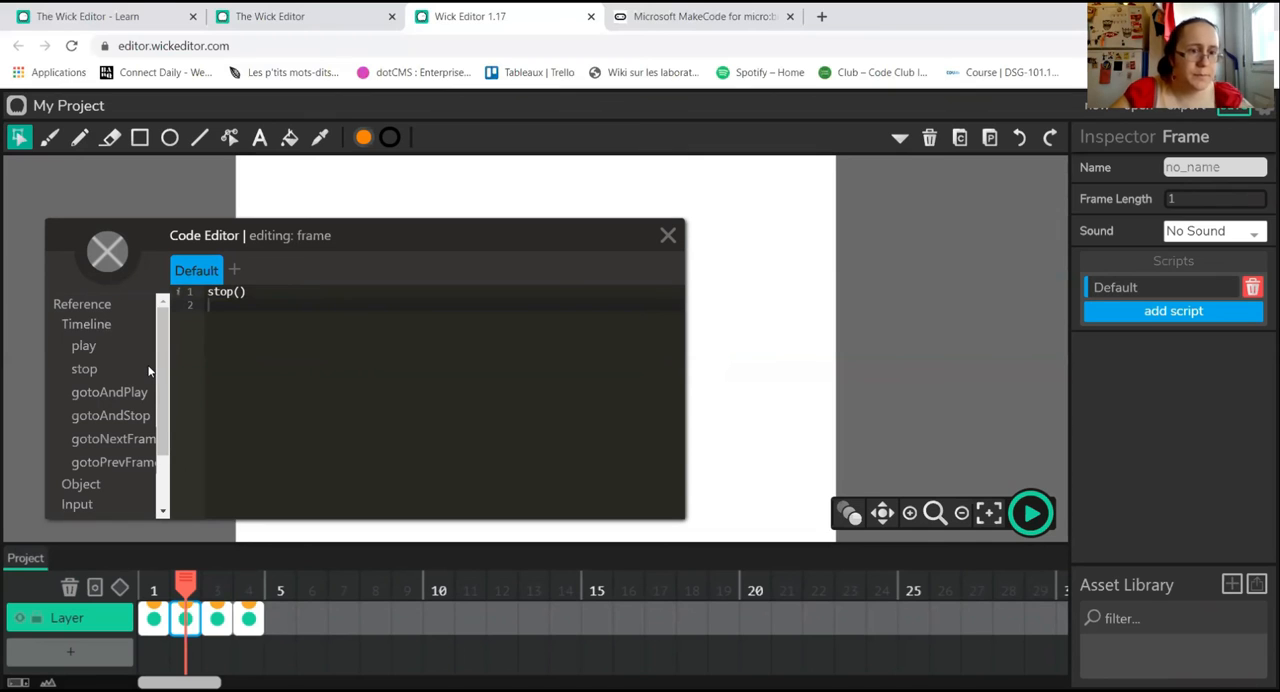
mouse_move(148, 397)
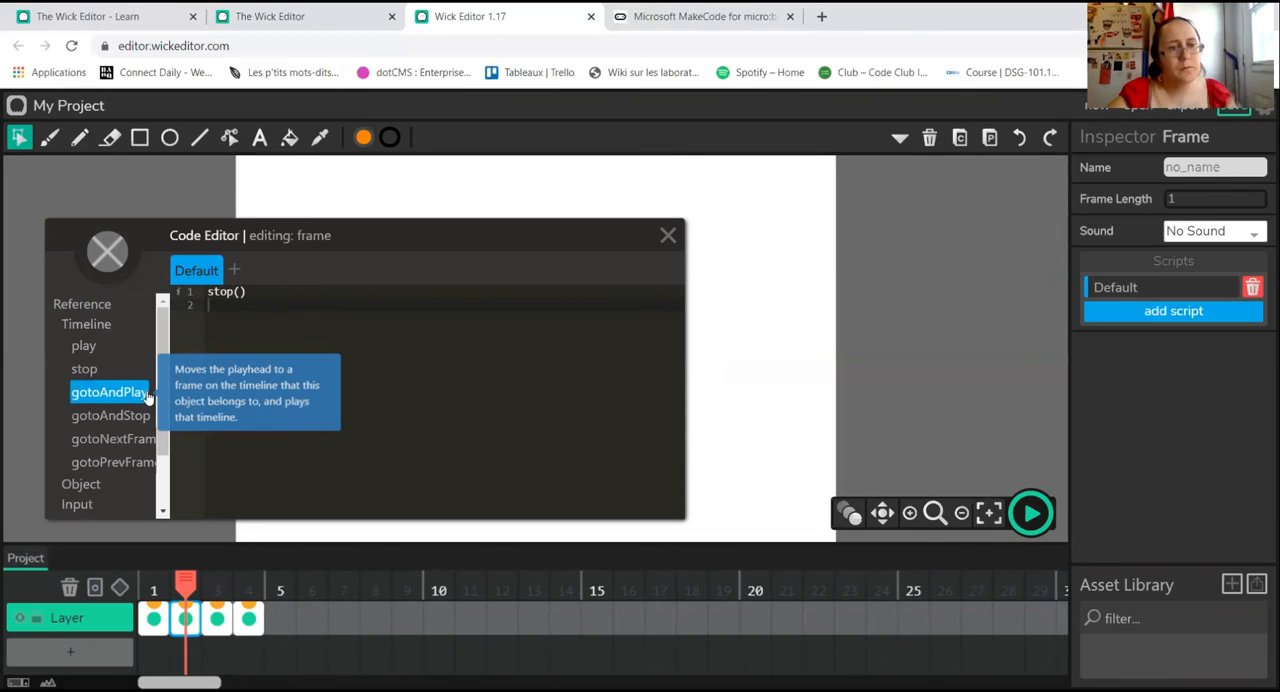
left_click(148, 397)
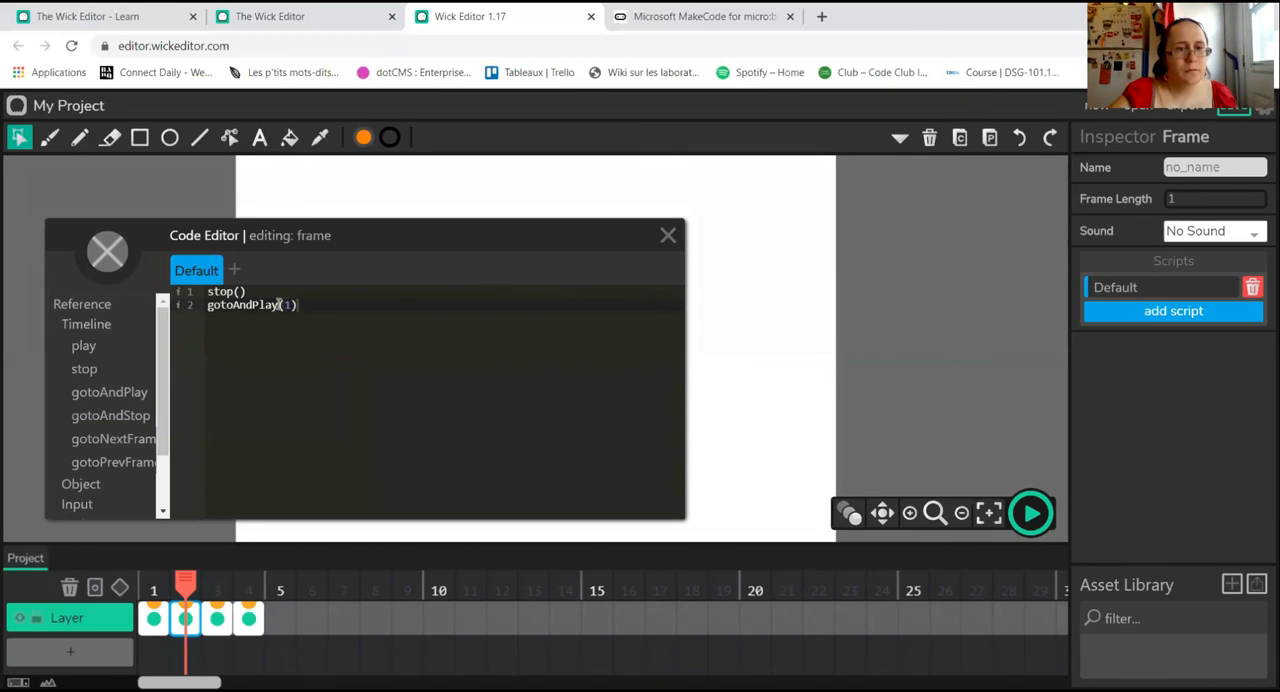
left_click(668, 235)
Step: Play the project from frame 1, try the first door, and stop playback
left_click(154, 618)
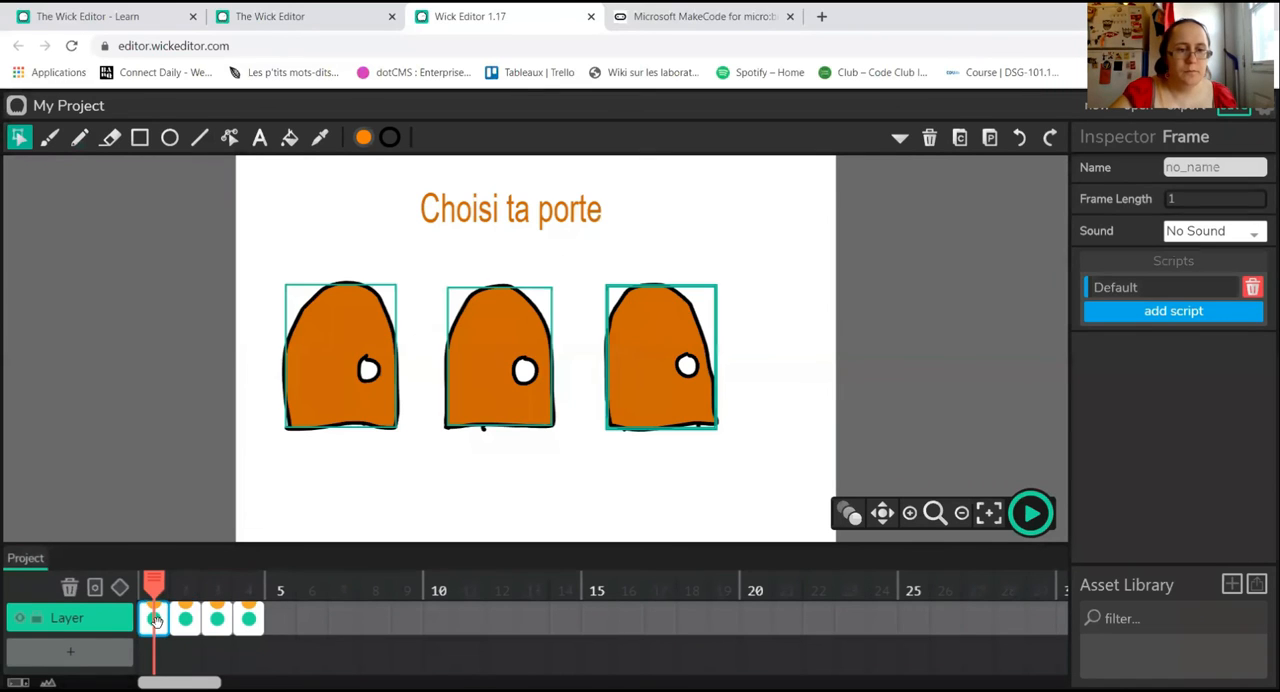
left_click(1033, 516)
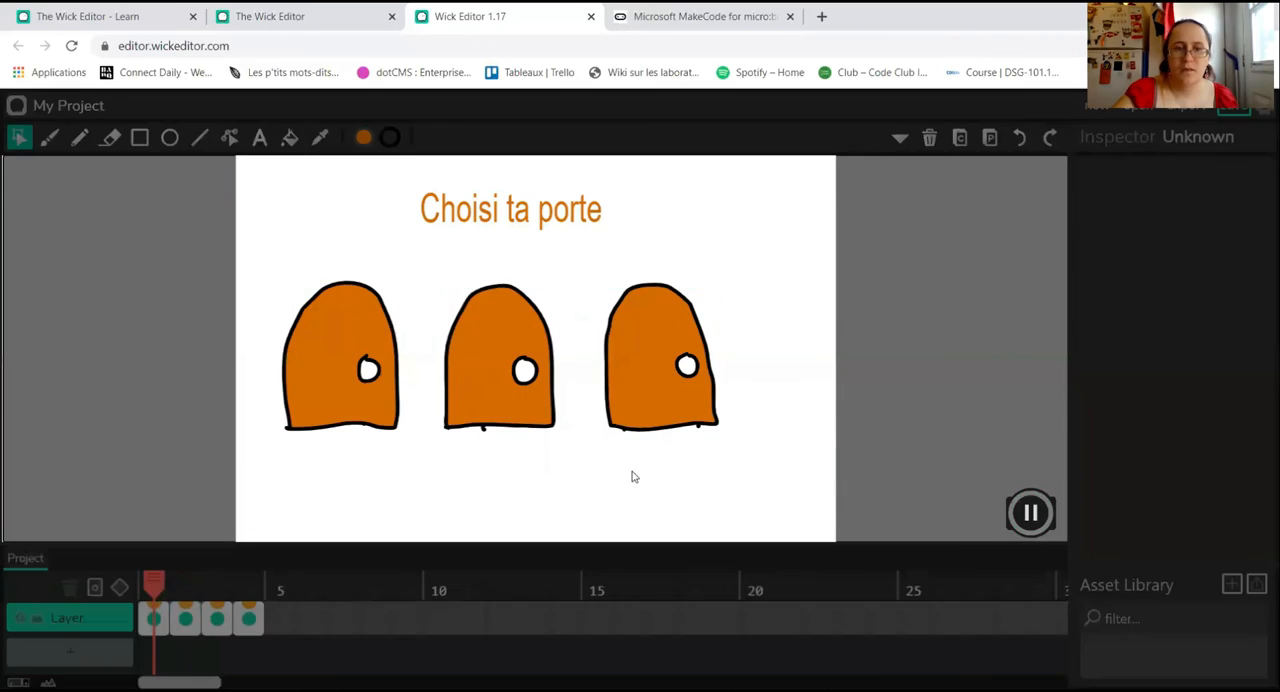
left_click(336, 390)
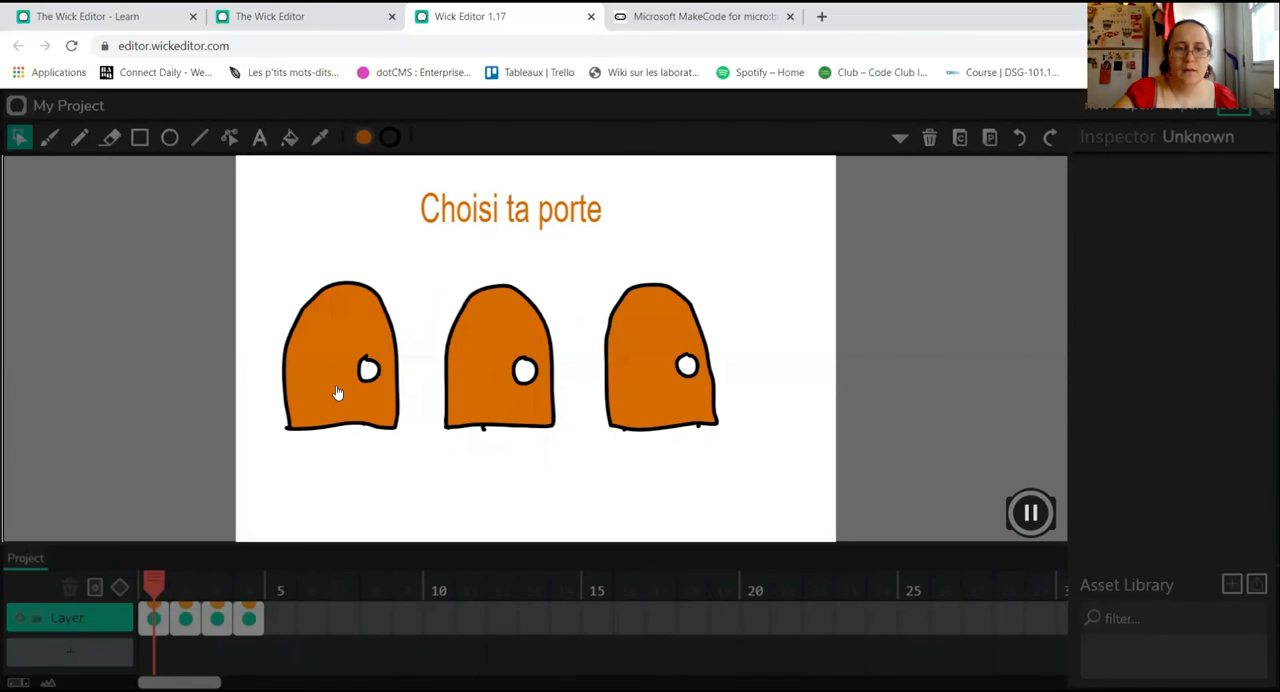
left_click(1029, 512)
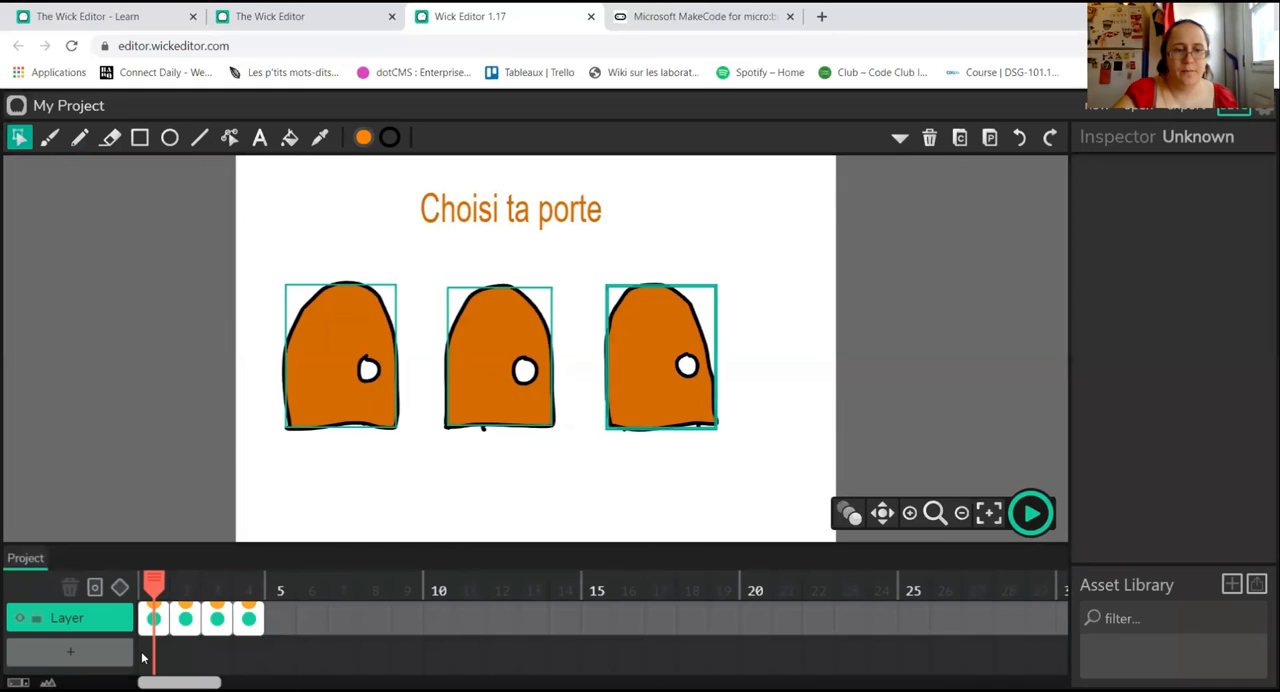
Step: Change the stop() call in frame 2's Default script to stop(5)
left_click(184, 618)
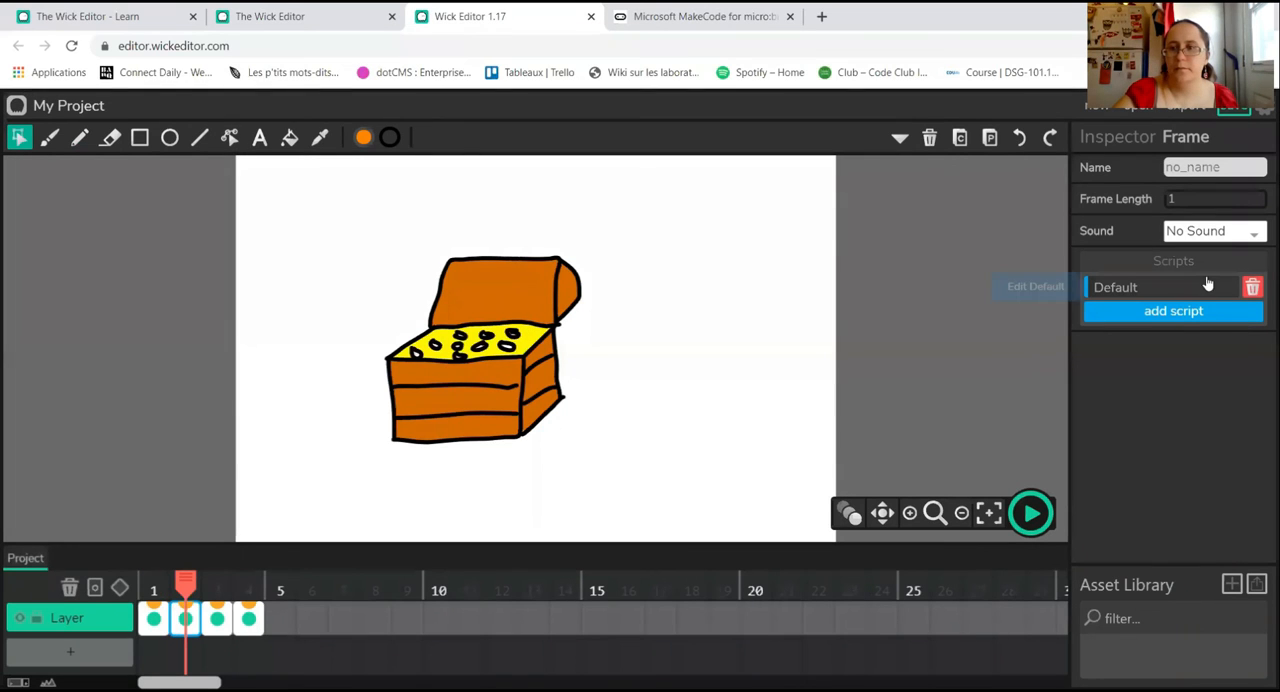
left_click(1152, 288)
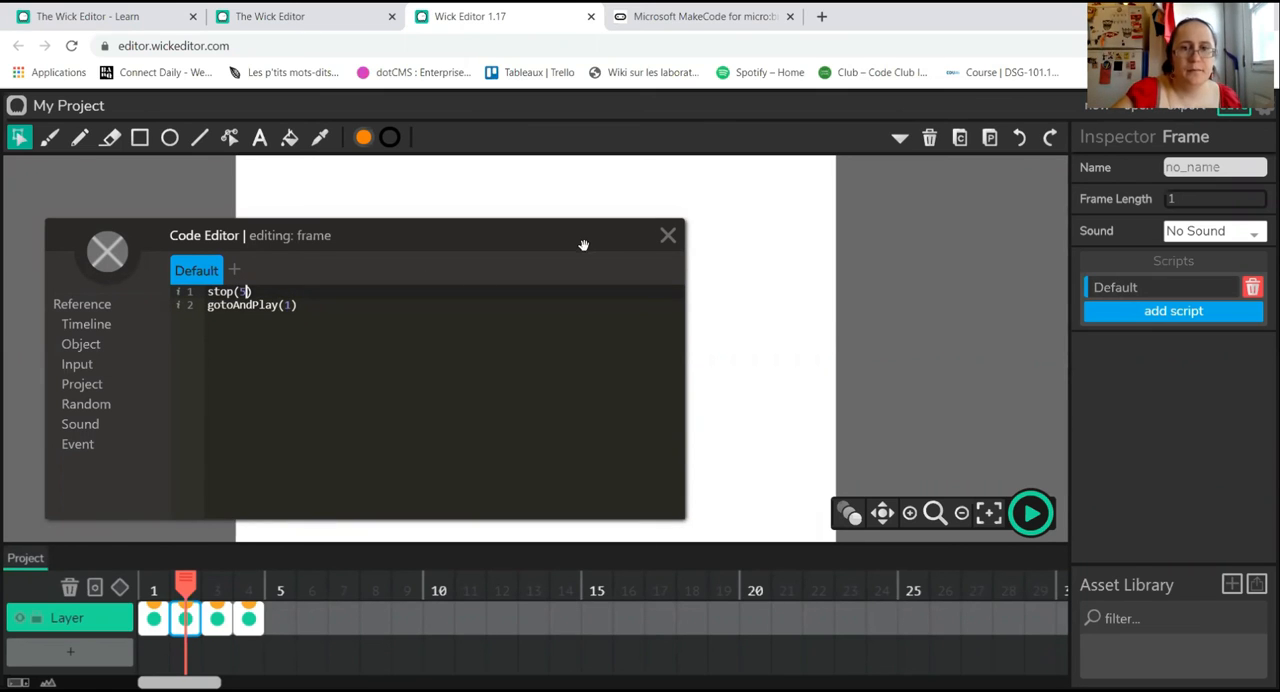
Step: Close frame 2's script and test the project by playing it from frame 1
left_click(668, 237)
left_click(153, 618)
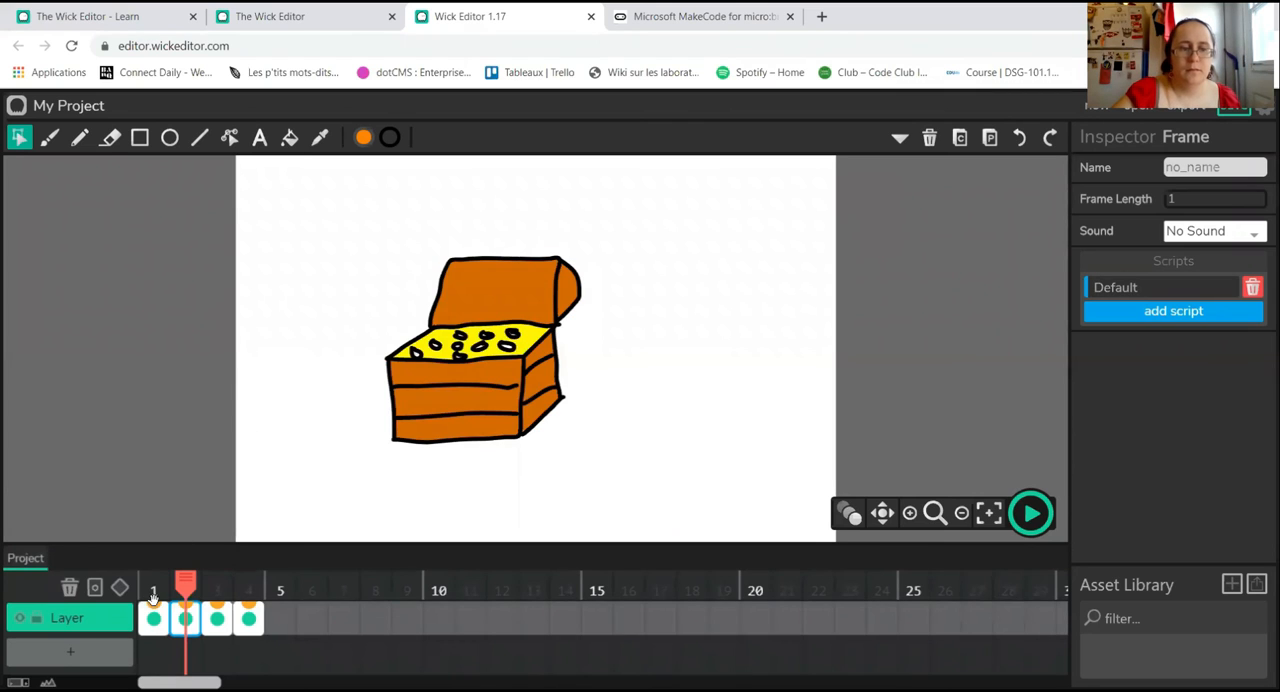
left_click(1030, 513)
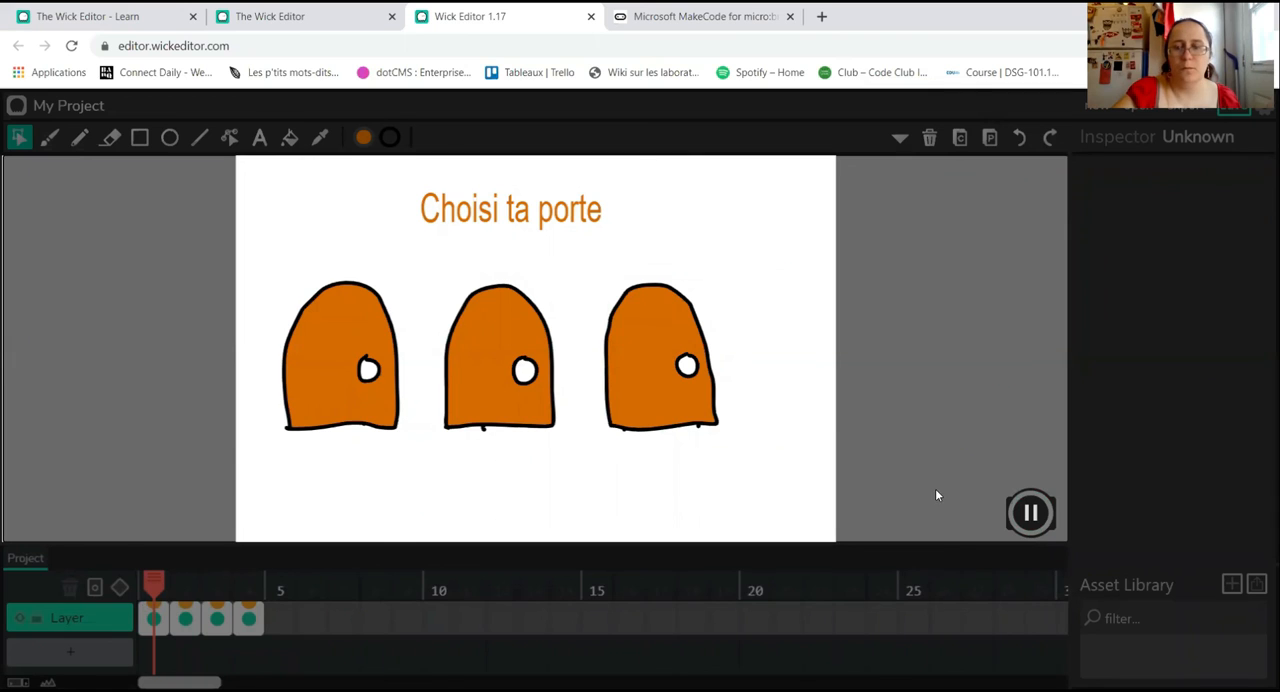
left_click(1030, 513)
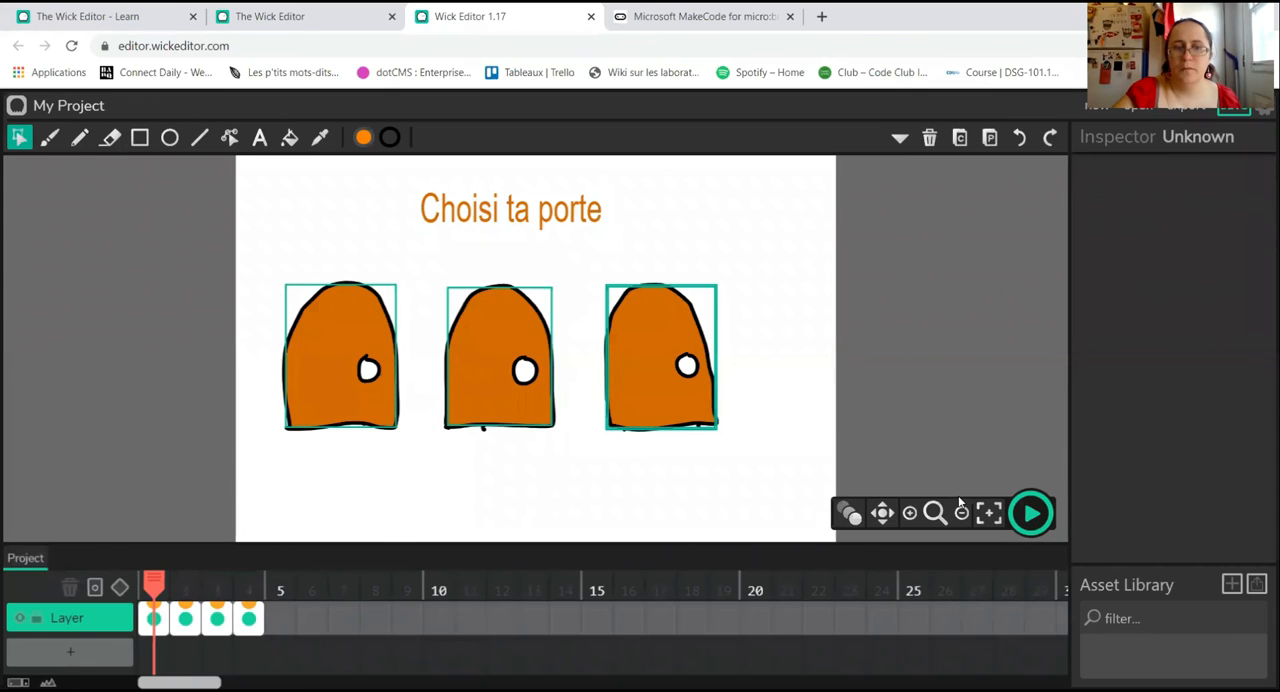
Step: Change the stop() call in frame 2's Default script to stop(50) and close the script
left_click(158, 620)
left_click(185, 619)
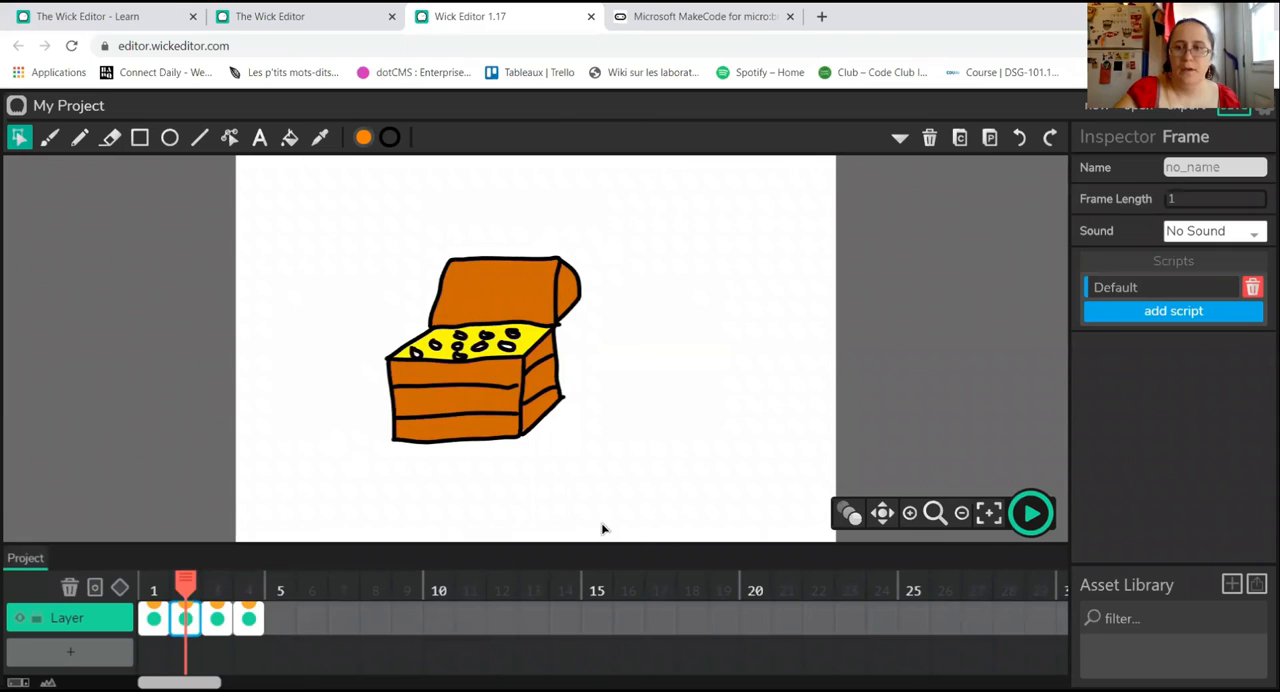
left_click(1175, 289)
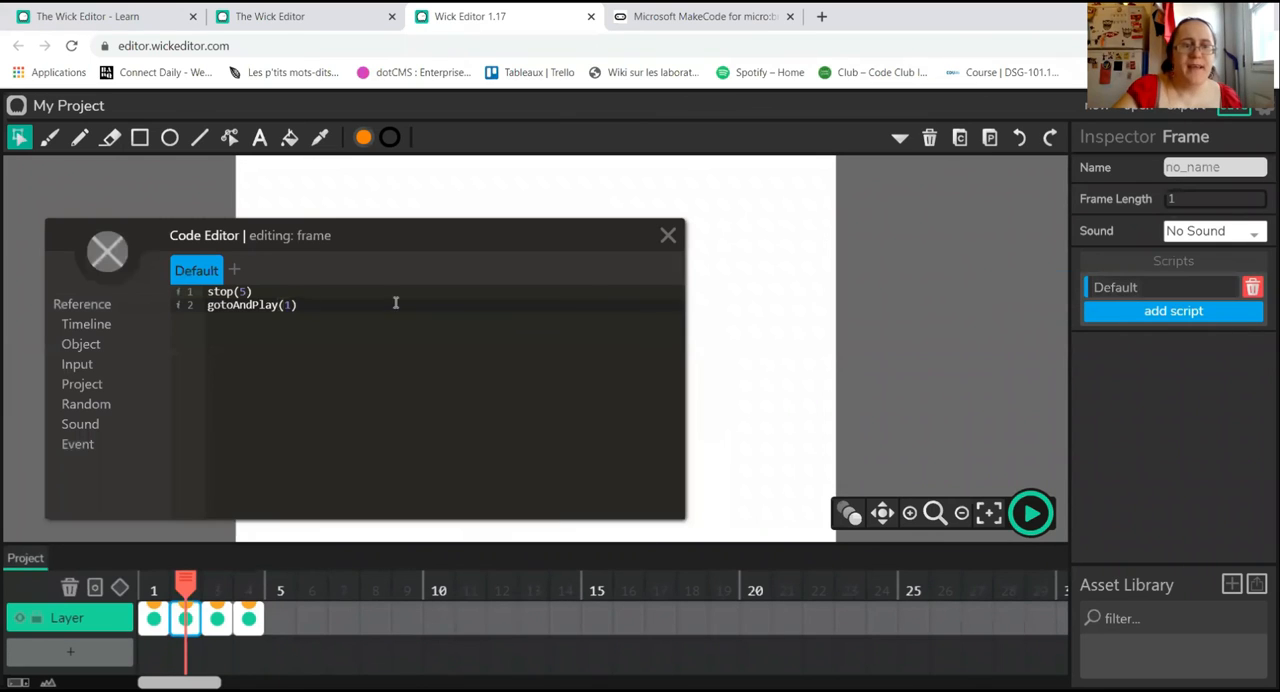
double_click(240, 291)
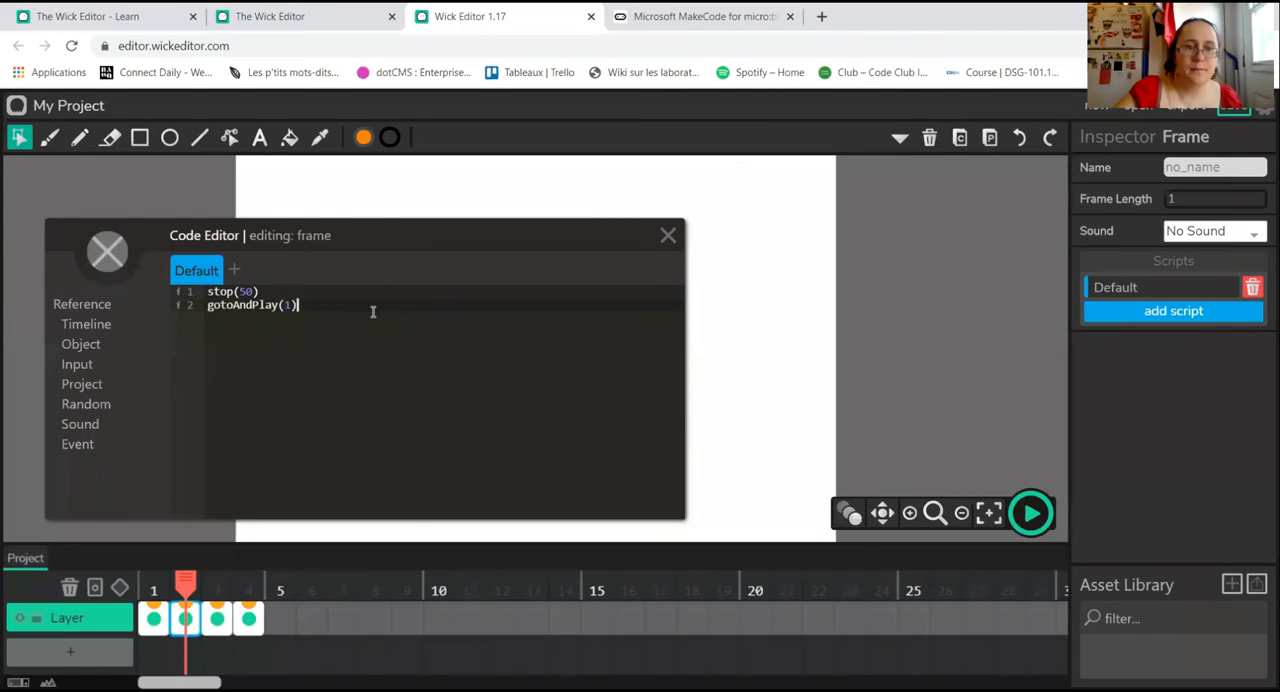
left_click(668, 235)
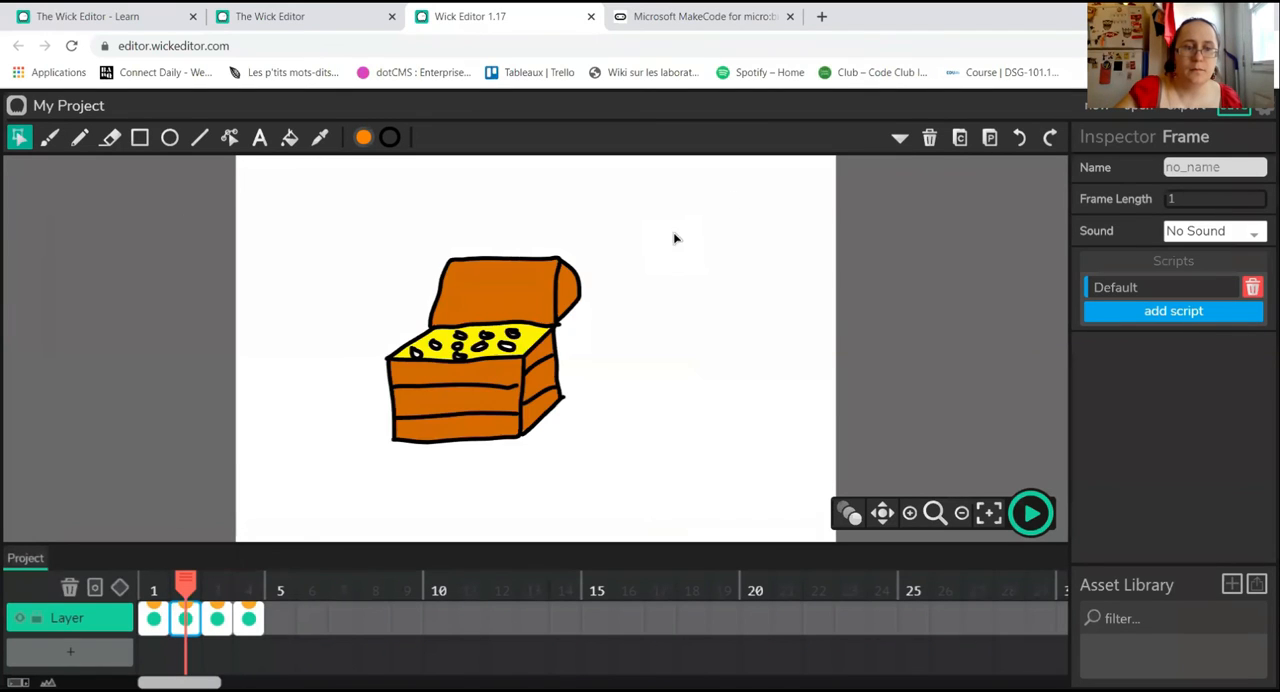
Step: Test the project from frame 1 with the stop(50) call, then end playback
left_click(155, 619)
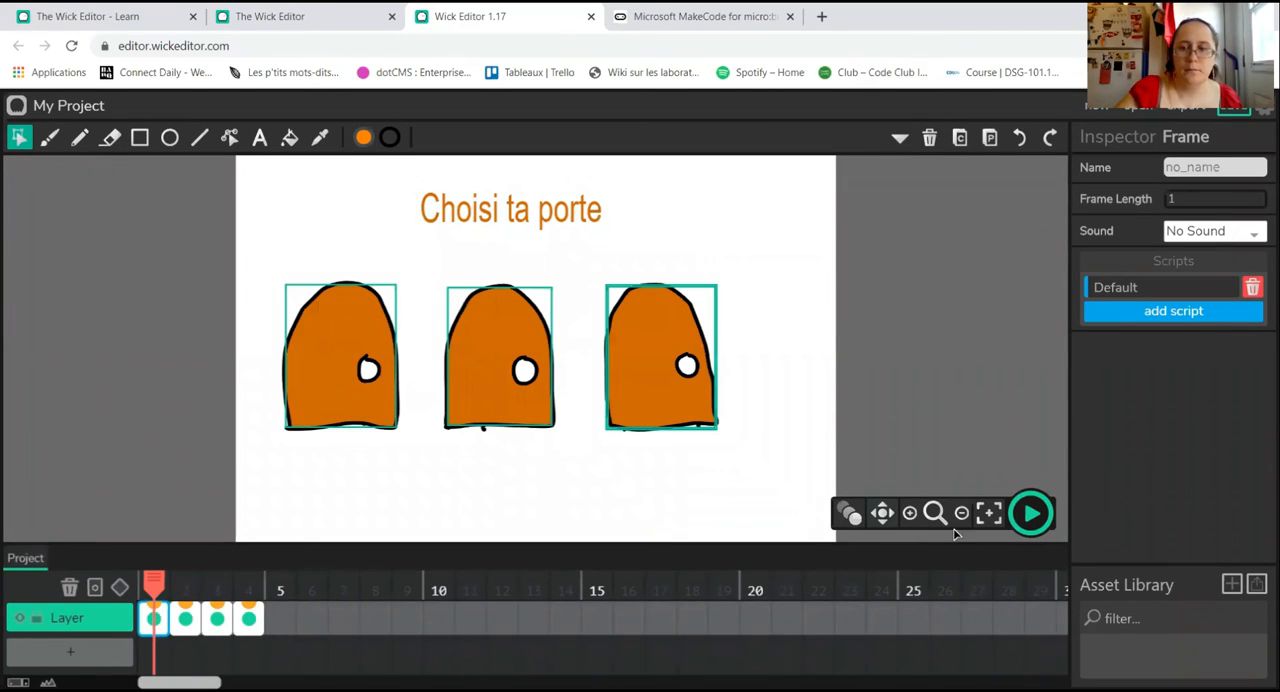
left_click(1026, 522)
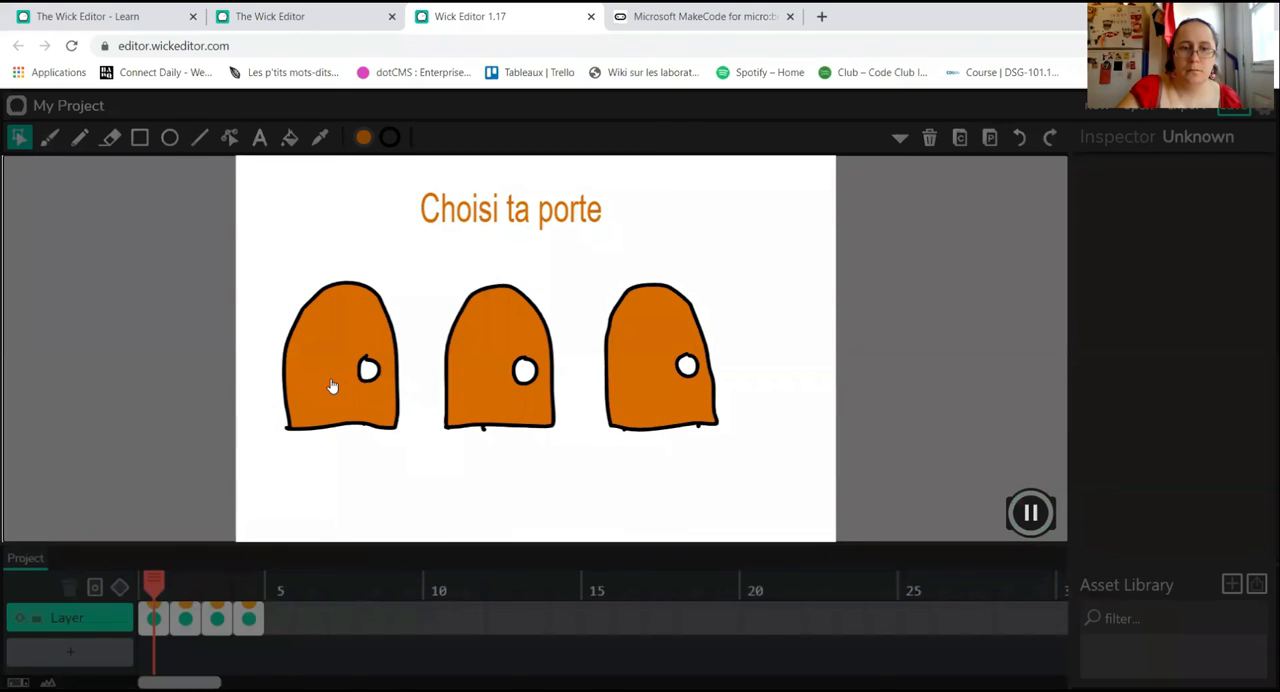
left_click(1036, 518)
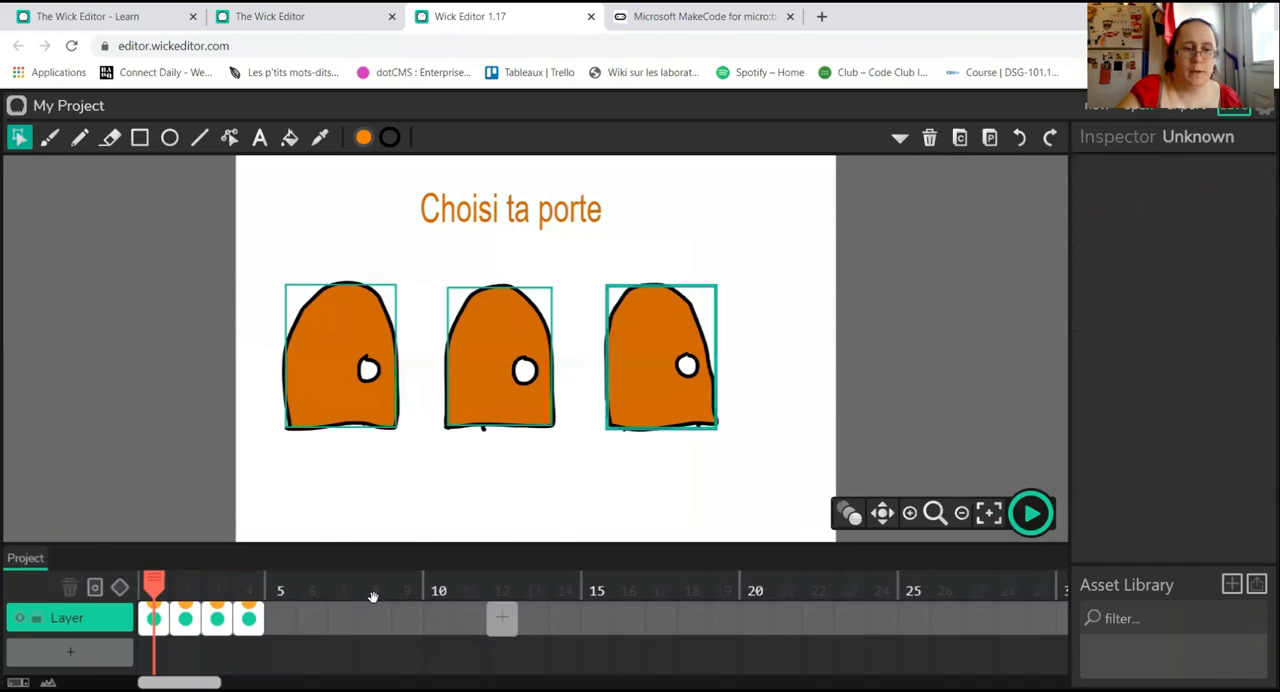
Step: Open frame 2's Default script and examine the code reference categories, including Timeline, Object and Event, for a suitable command
left_click(178, 616)
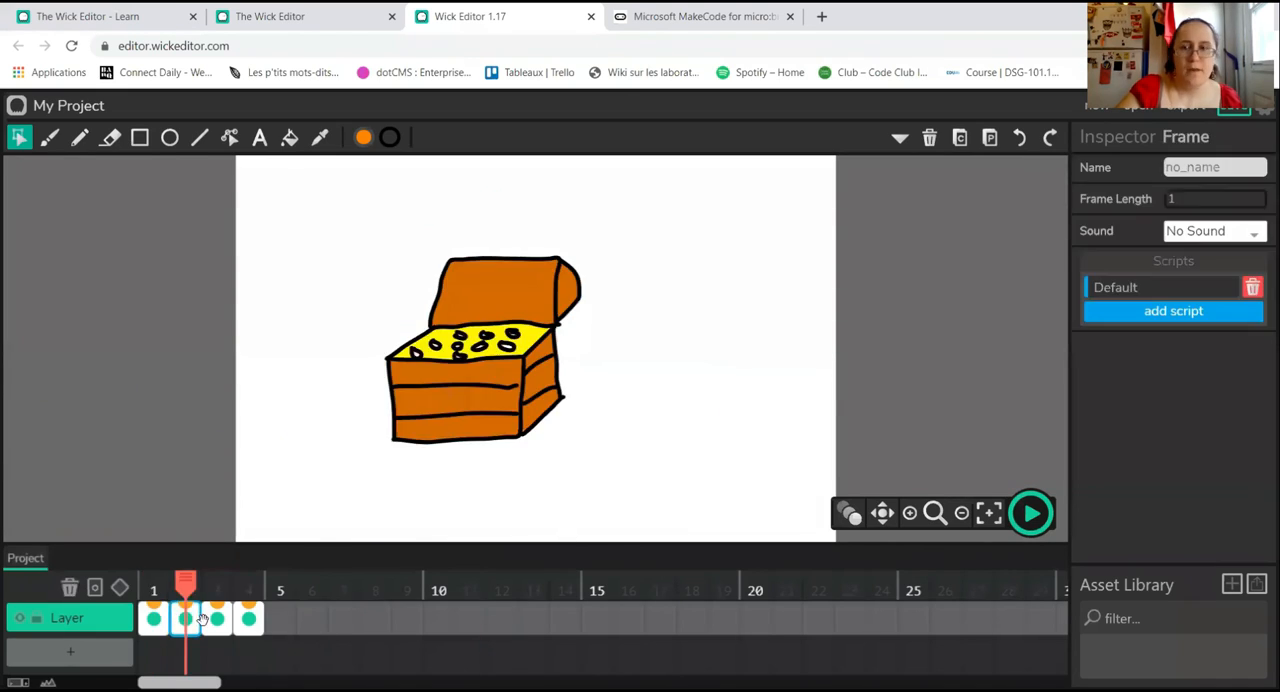
left_click(1178, 290)
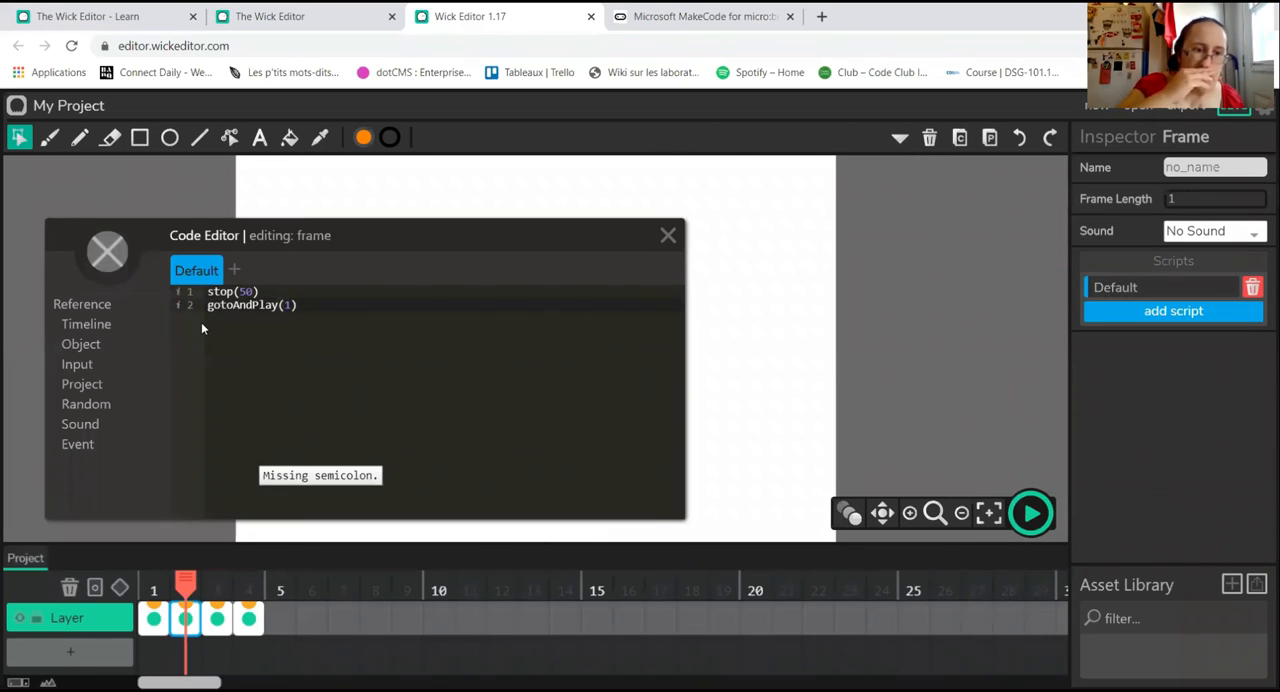
left_click(89, 326)
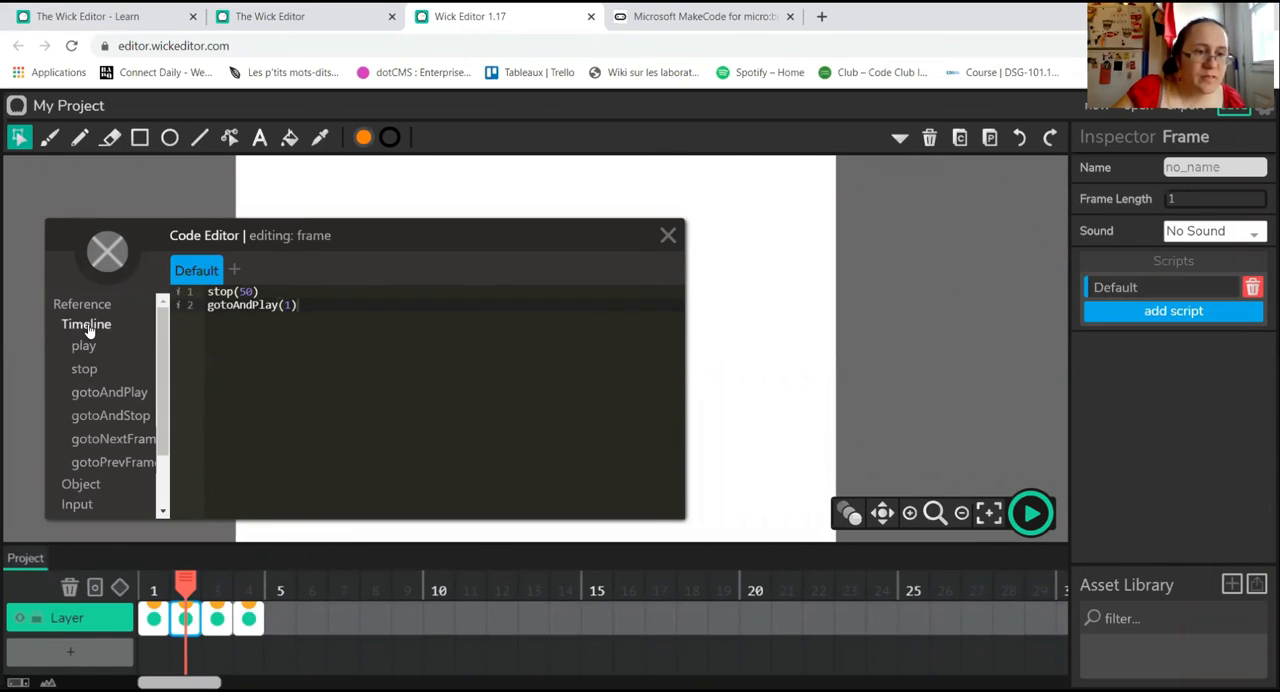
left_click(80, 485)
left_click_drag(165, 368, 166, 500)
left_click(78, 430)
left_click_drag(160, 424, 164, 453)
left_click(92, 448)
left_click(108, 458)
left_click(117, 474)
left_click(91, 497)
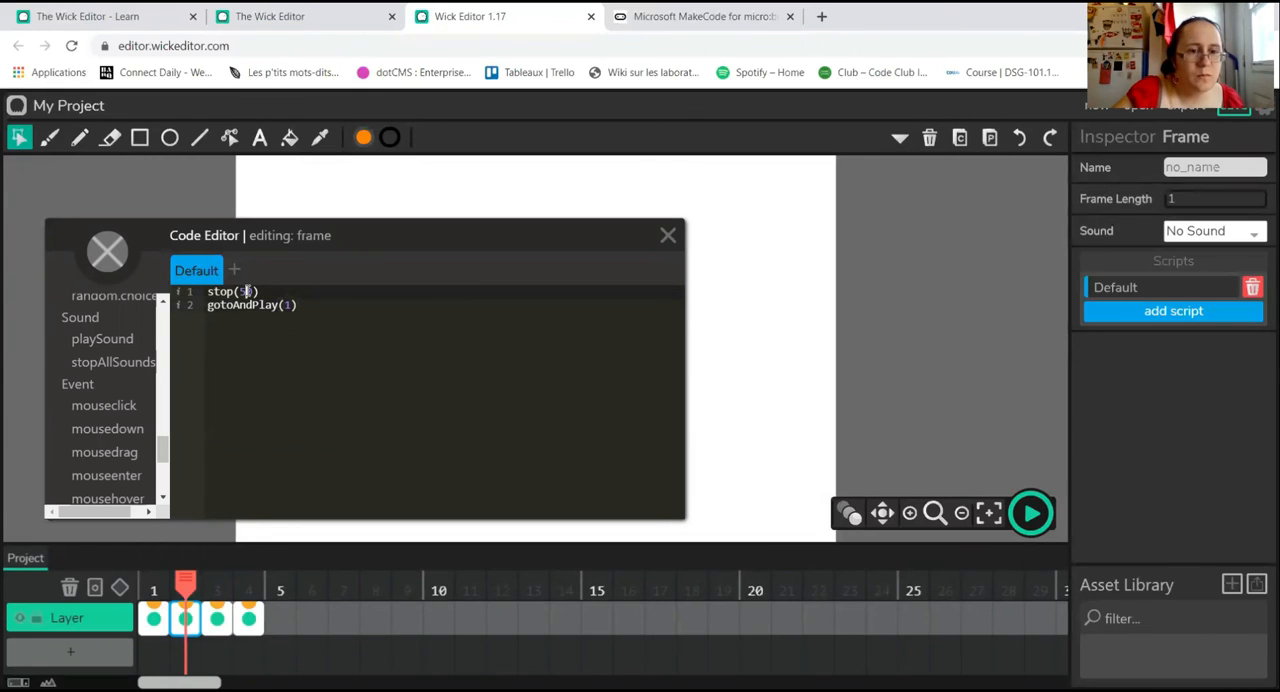
Step: Change the stop() call in frame 2's Default script to stop(500) and test the project from frame 1
type("00")
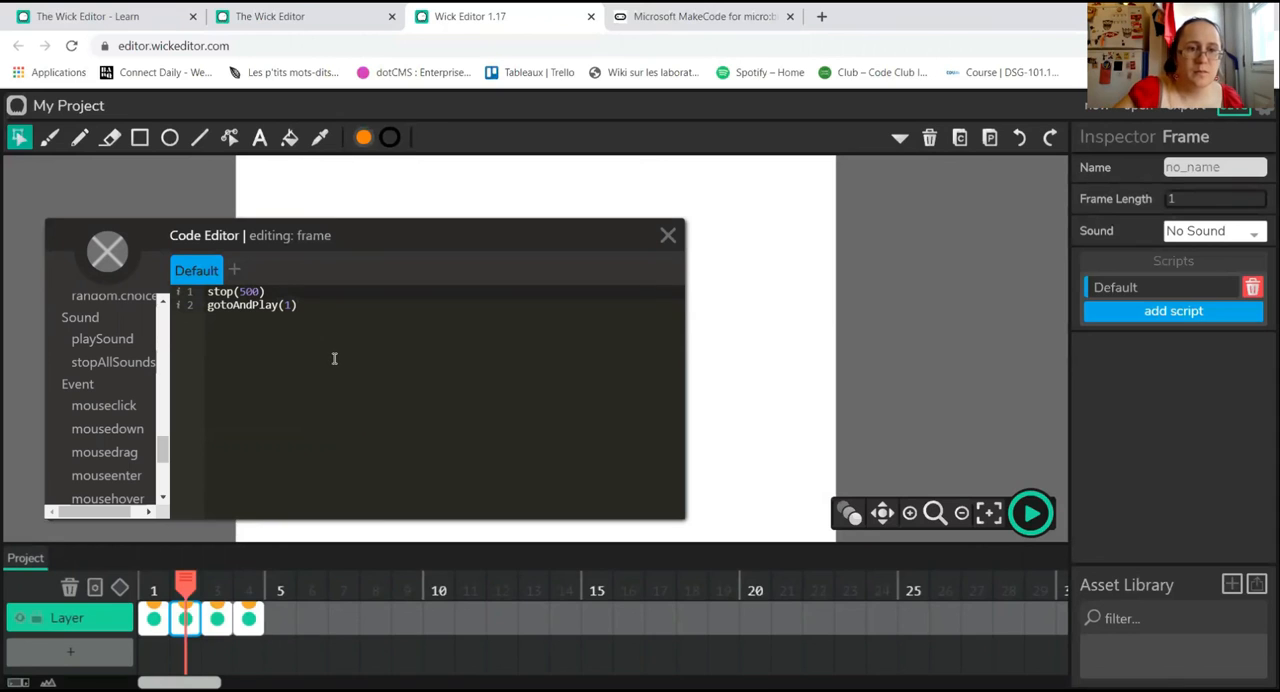
left_click(668, 235)
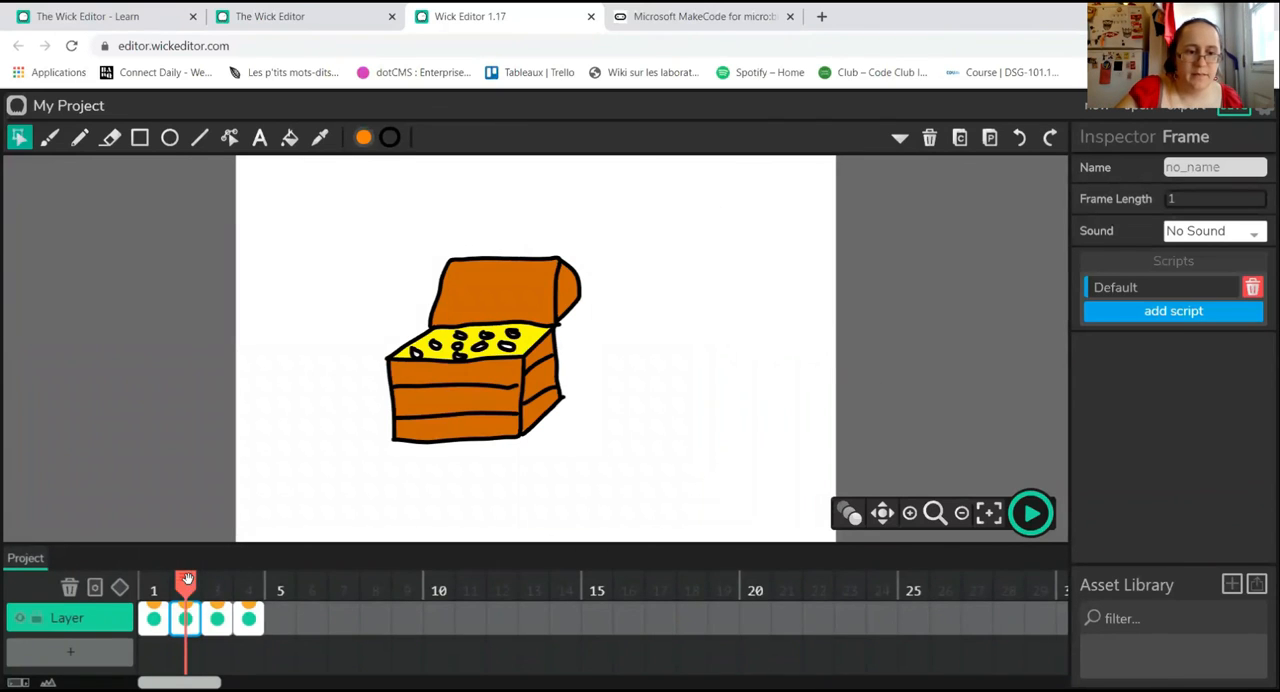
left_click_drag(185, 580, 133, 577)
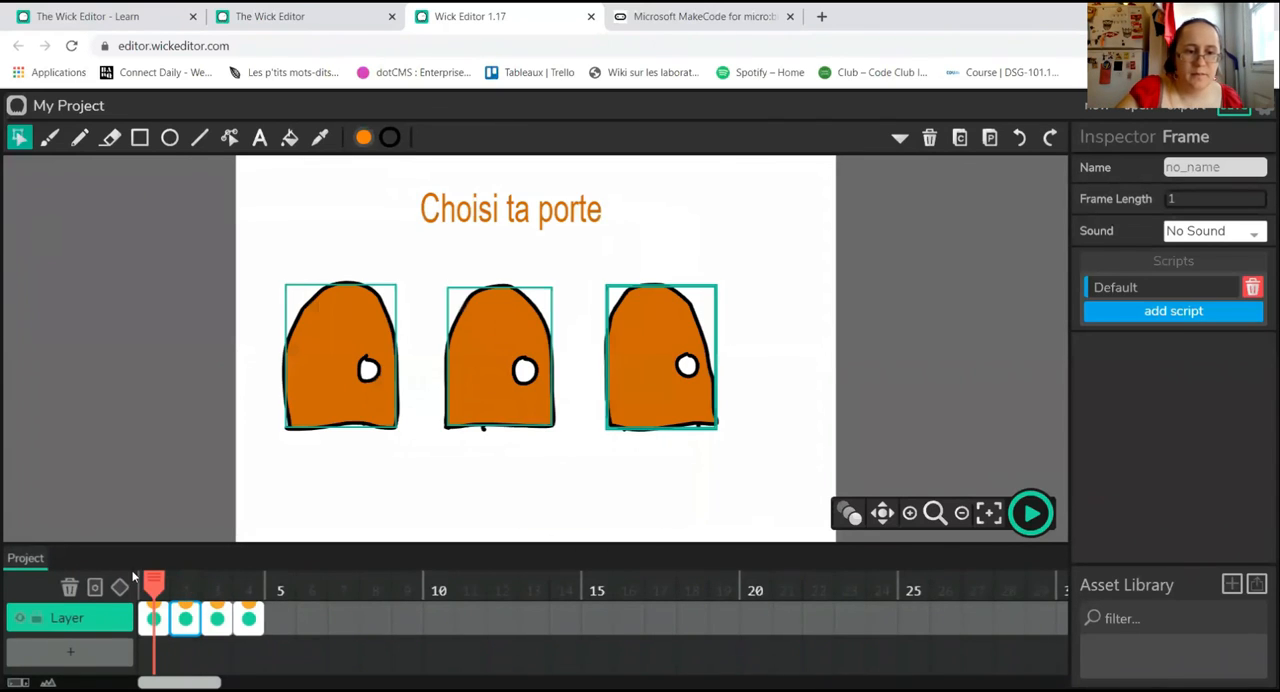
left_click(1030, 513)
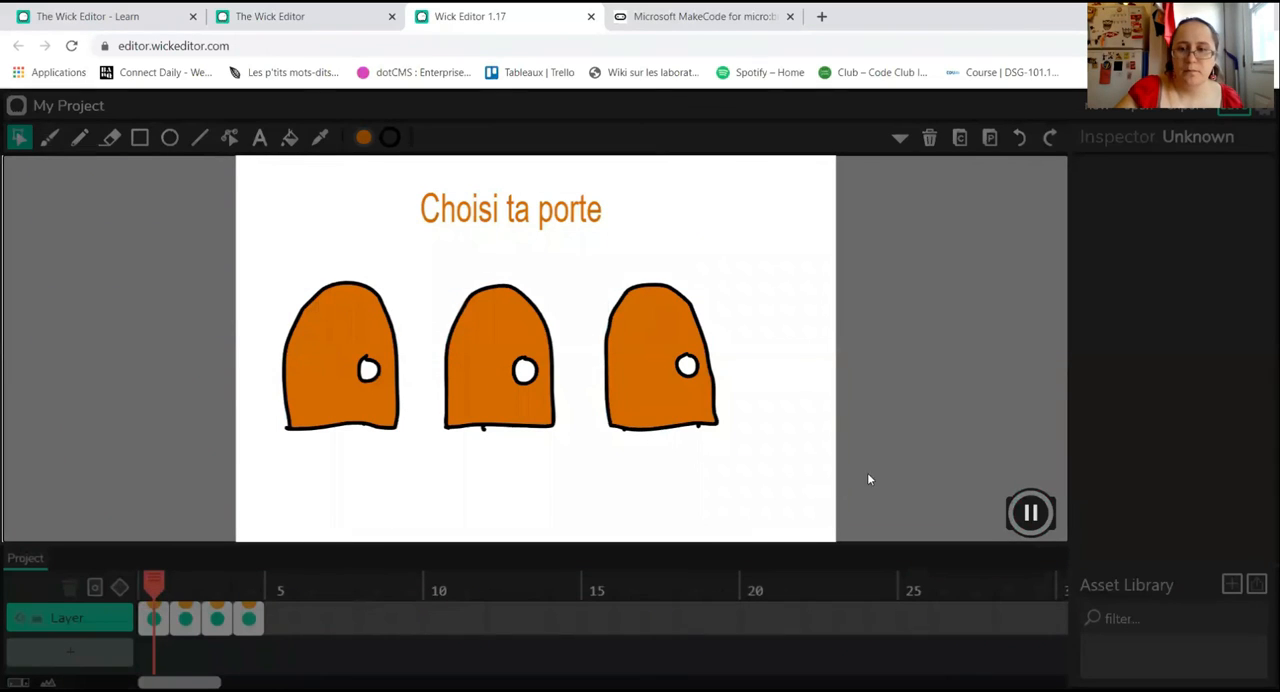
left_click(1030, 518)
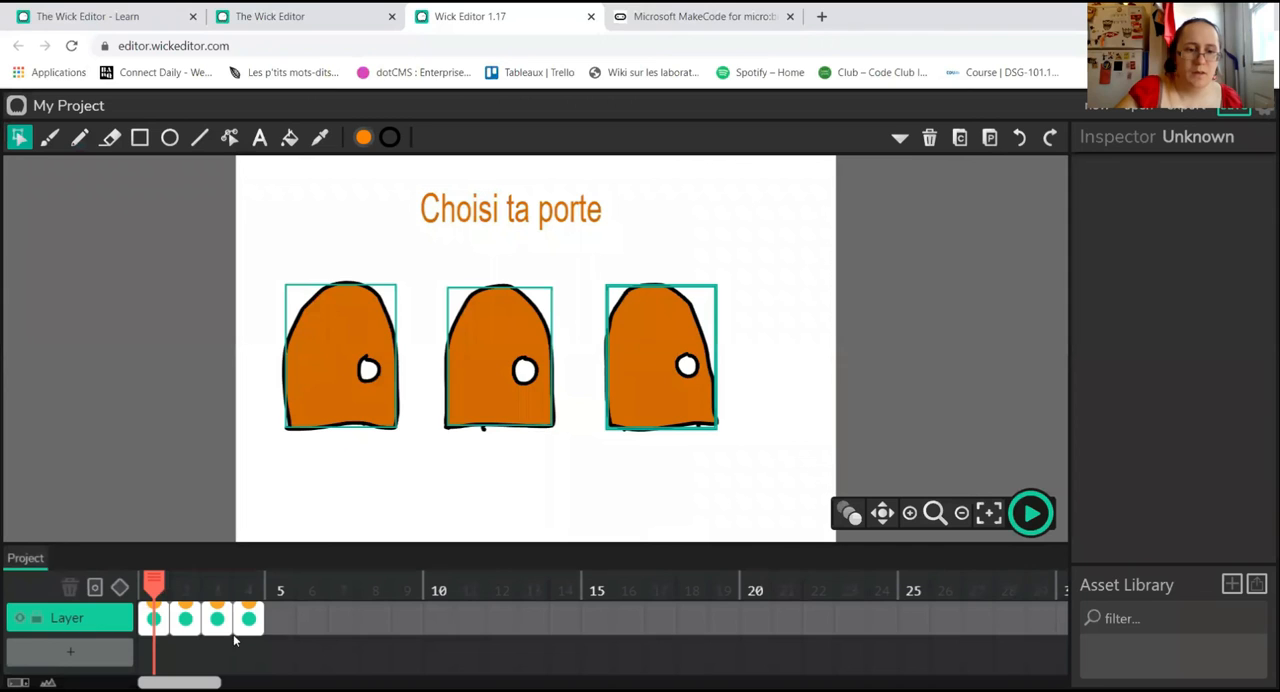
Step: Delete all code from frame 2's Default script
left_click(182, 624)
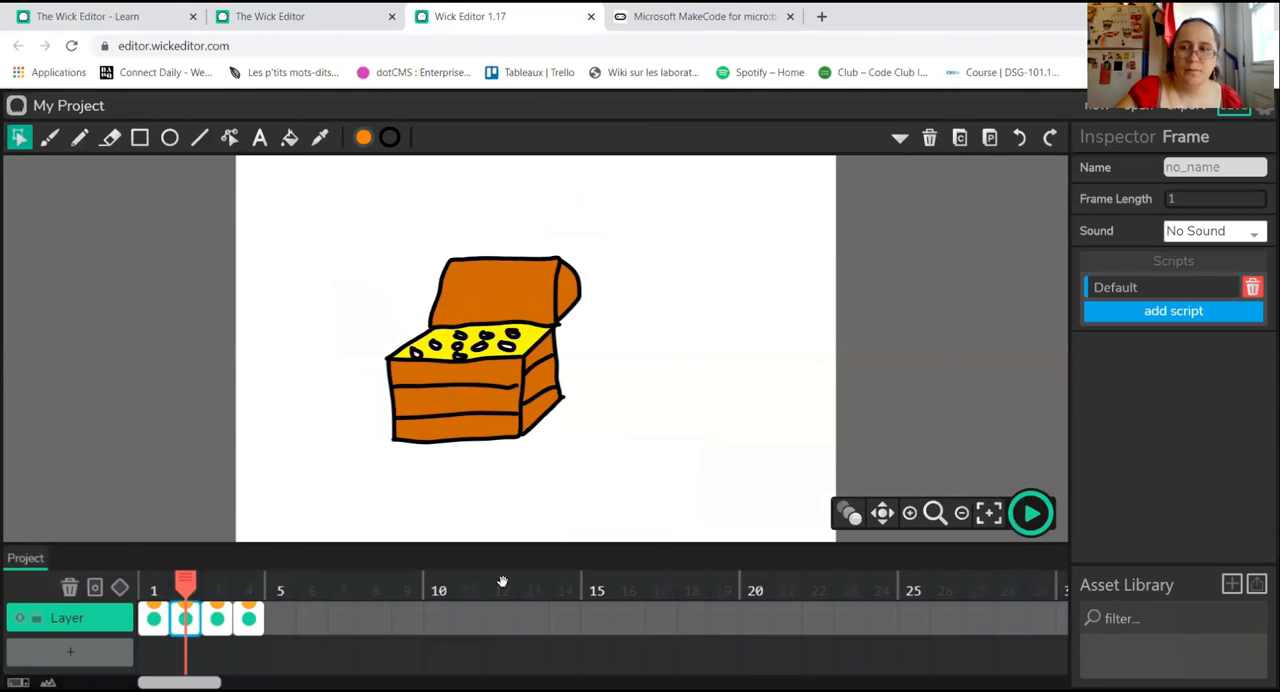
left_click(1172, 292)
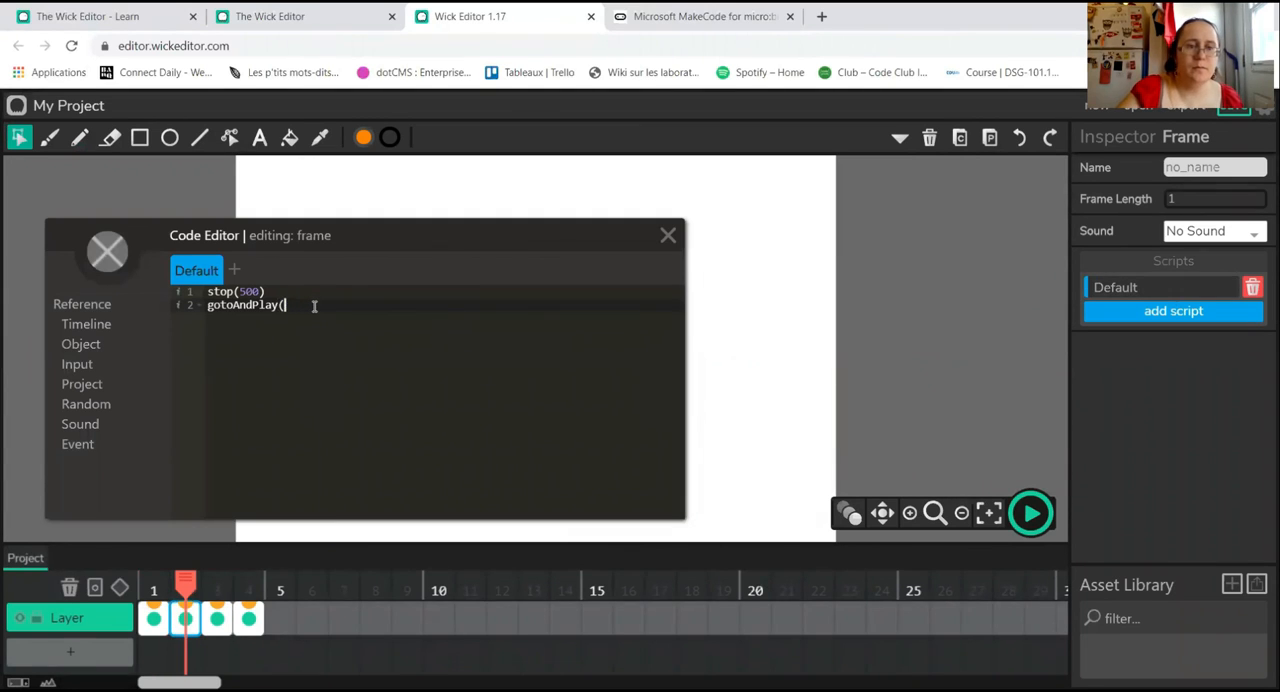
key("BackSpace")
key("BackSpace")
key("BackSpace")
key("BackSpace")
key("BackSpace")
key("BackSpace")
key("BackSpace")
key("BackSpace")
key("BackSpace")
key("BackSpace")
key("BackSpace")
key("BackSpace")
key("BackSpace")
key("BackSpace")
key("BackSpace")
key("BackSpace")
key("BackSpace")
key("BackSpace")
key("BackSpace")
key("BackSpace")
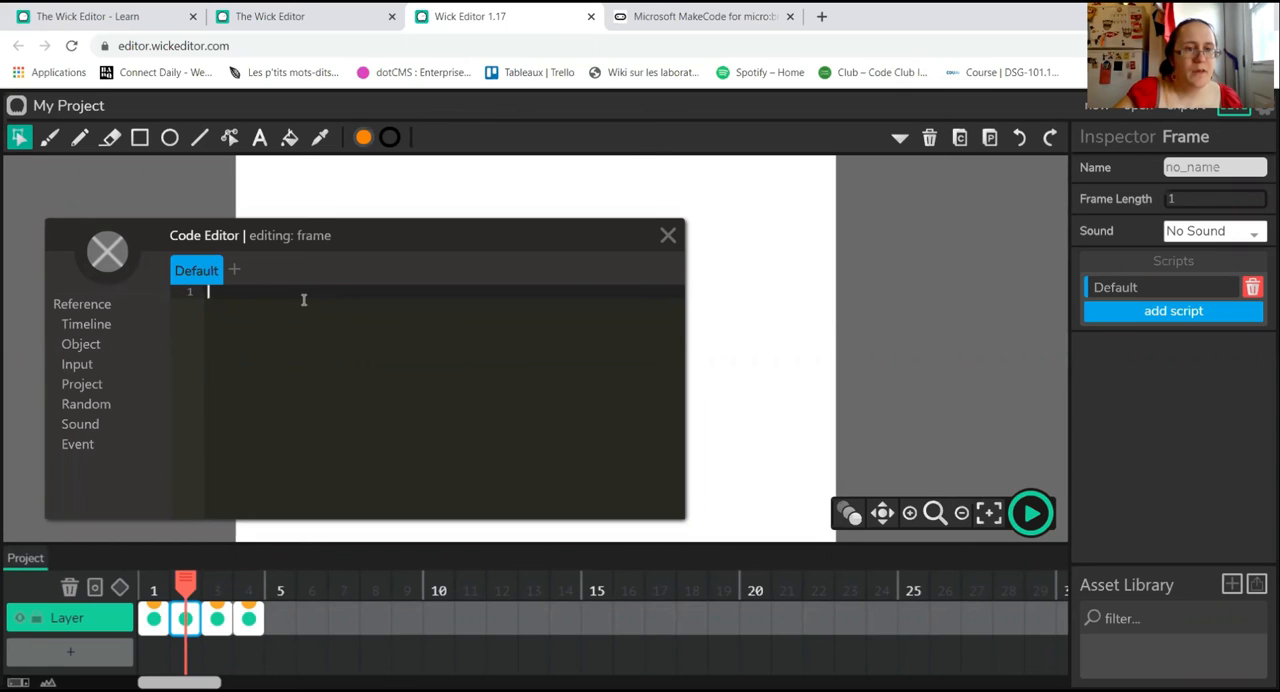
Step: Add a Mouseclick script containing gotoAndPlay(1) to frame 2 and close the code editor
left_click(236, 271)
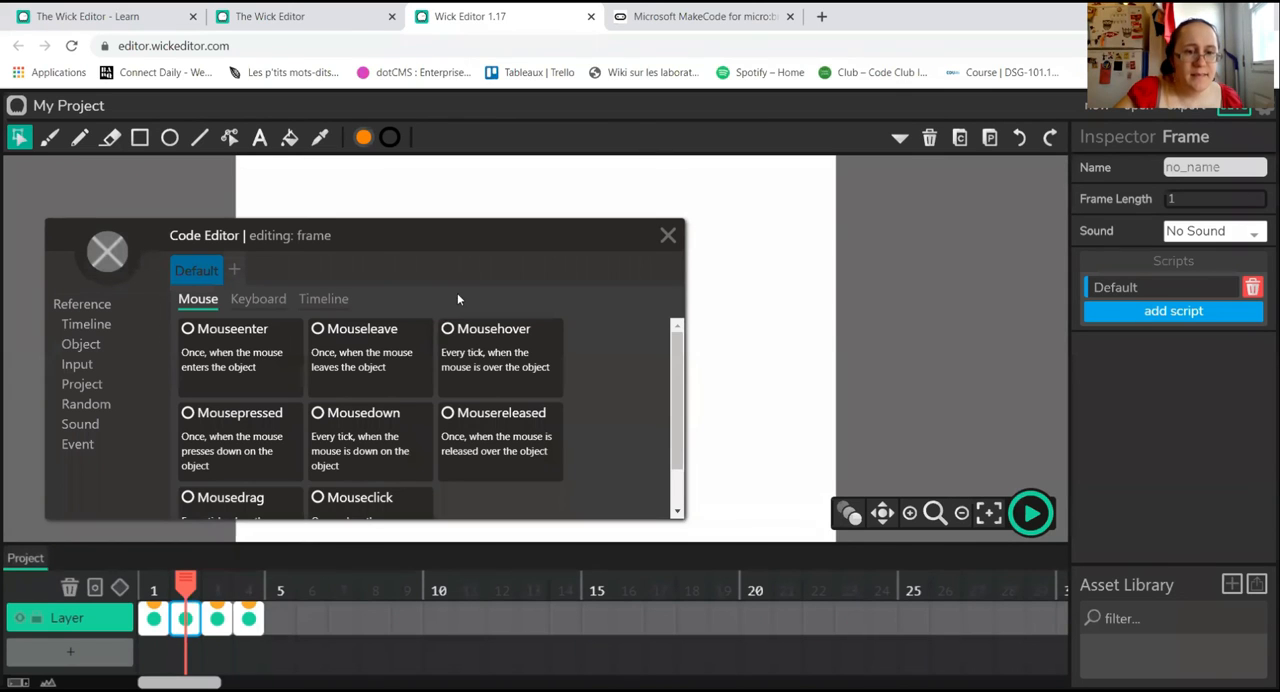
left_click_drag(663, 356, 690, 431)
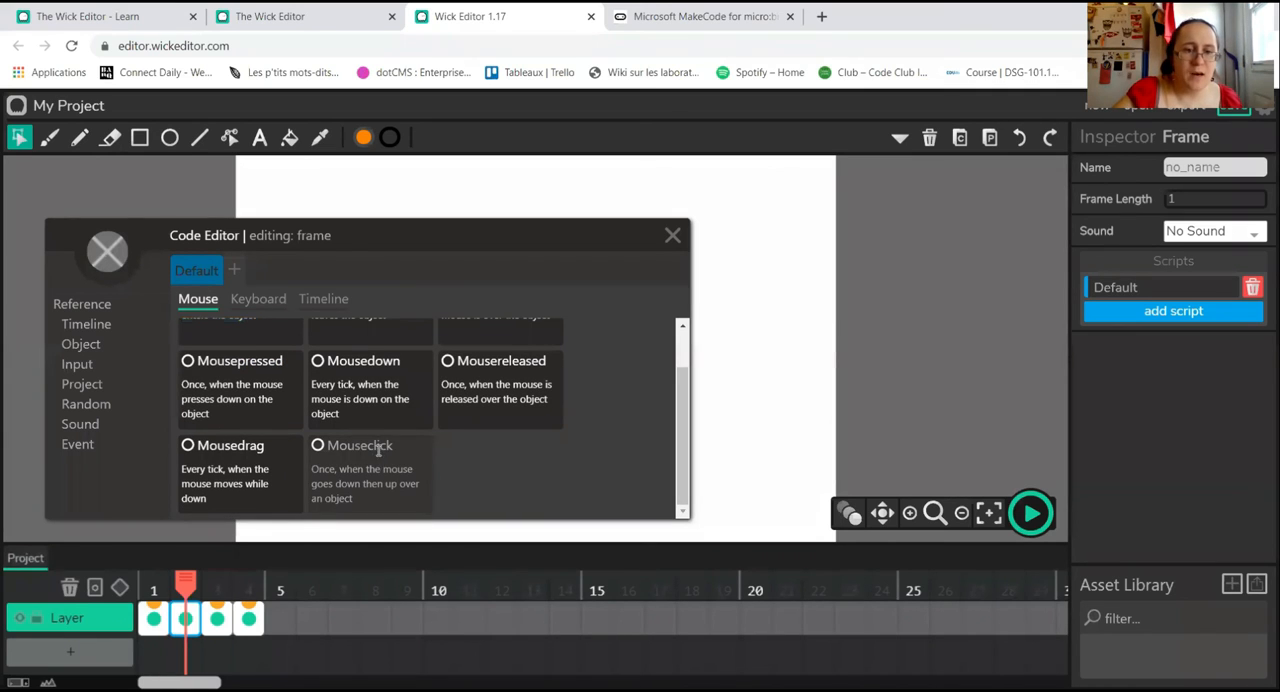
left_click(380, 450)
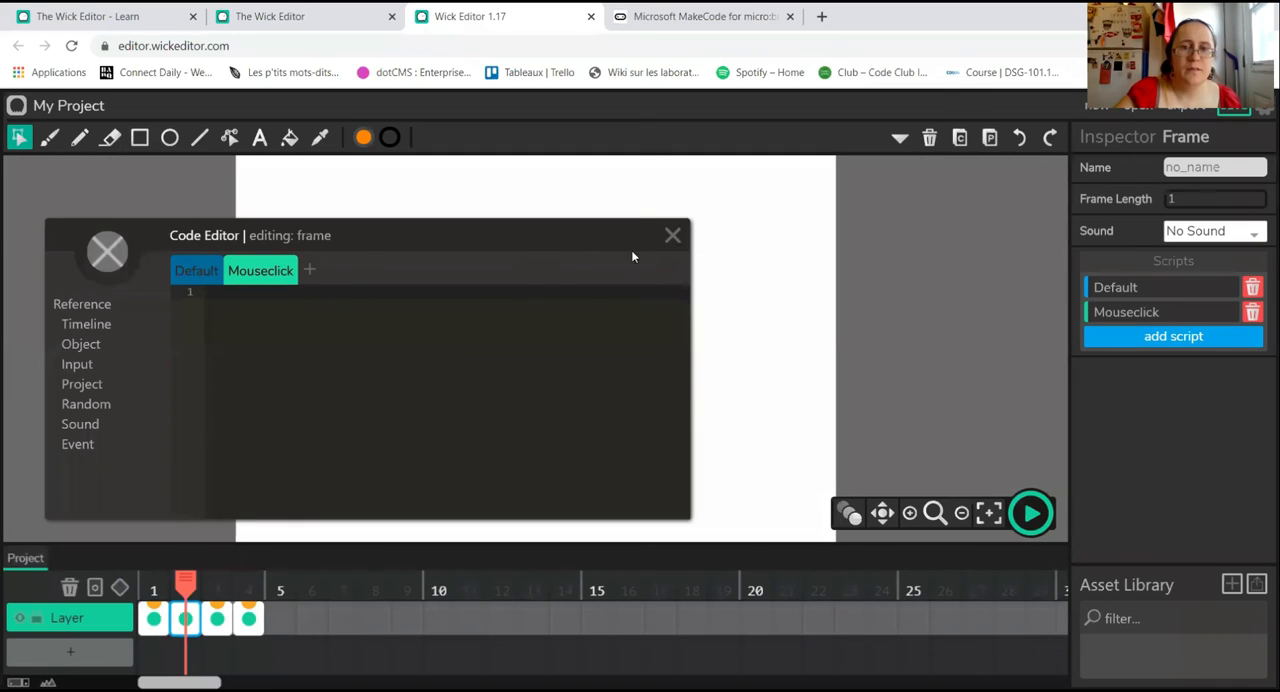
left_click(86, 331)
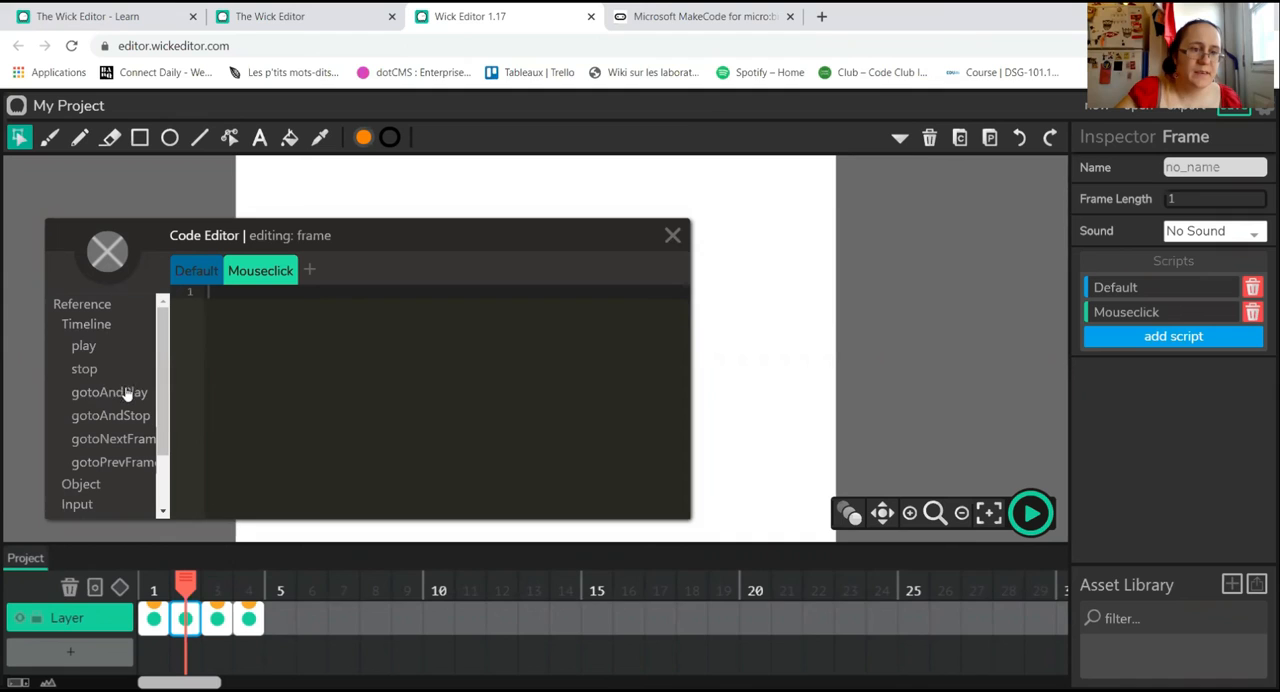
left_click(126, 397)
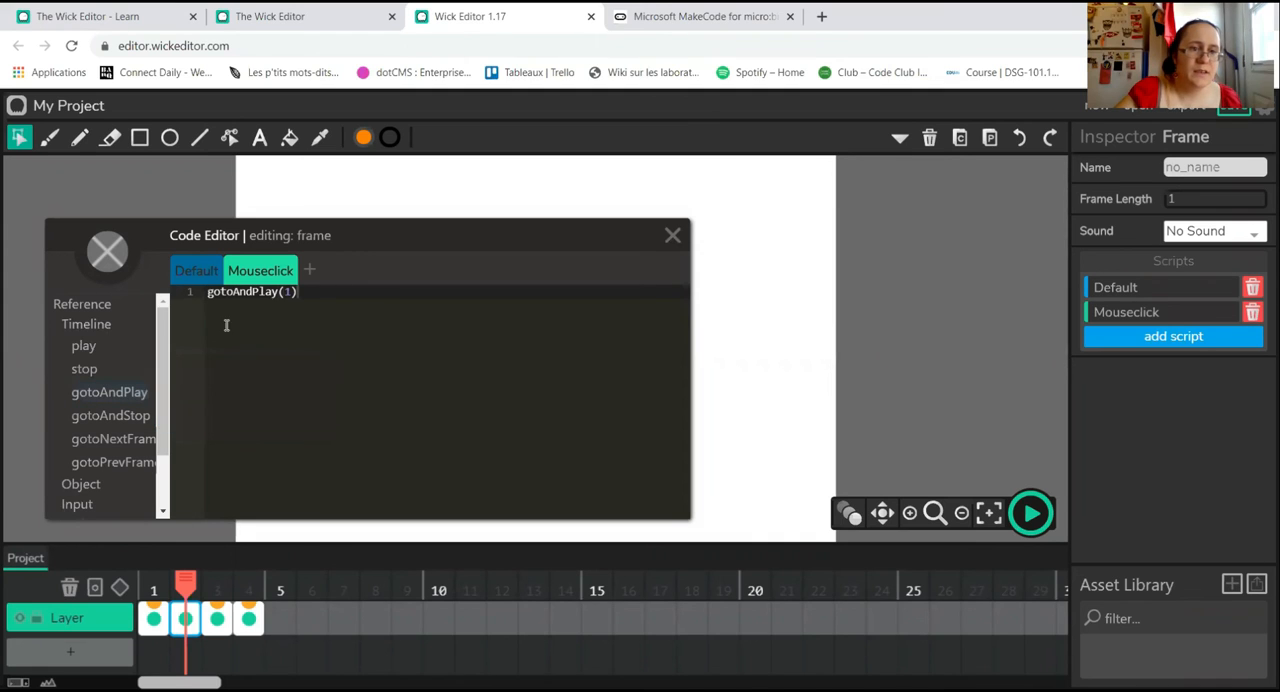
left_click(673, 235)
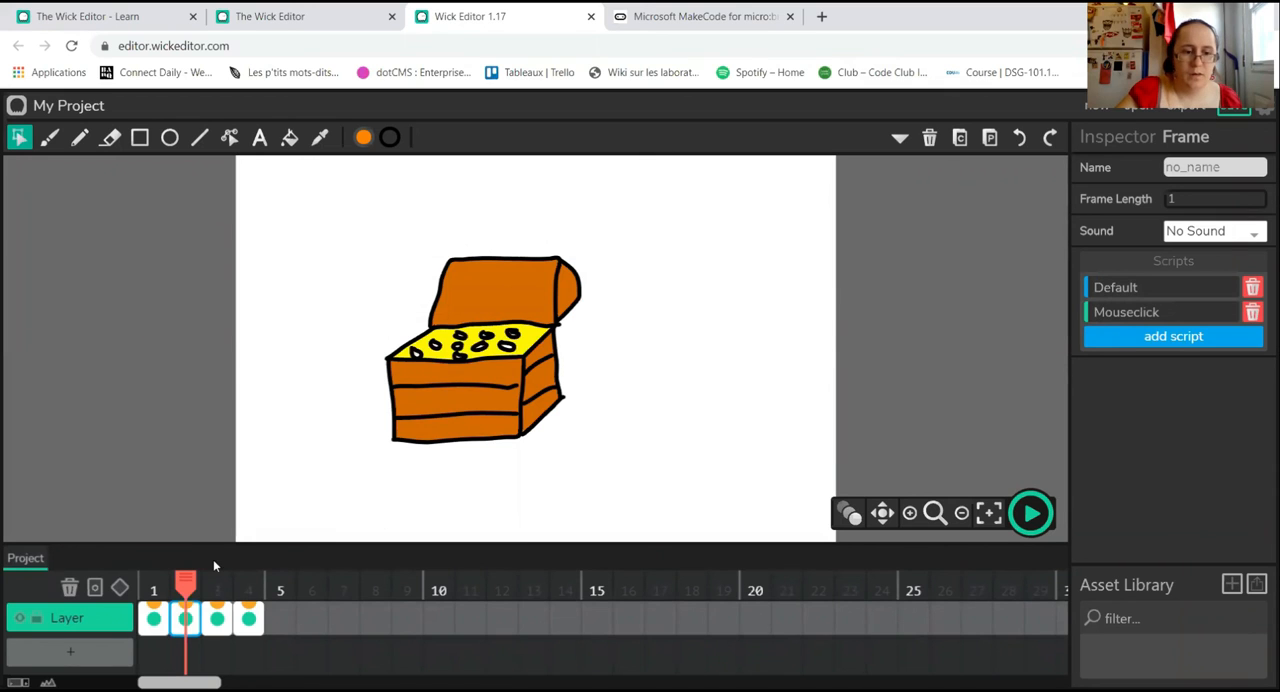
Step: Play the project from frame 1, open the first door to test the treasure chest frame, and stop playback
left_click(153, 614)
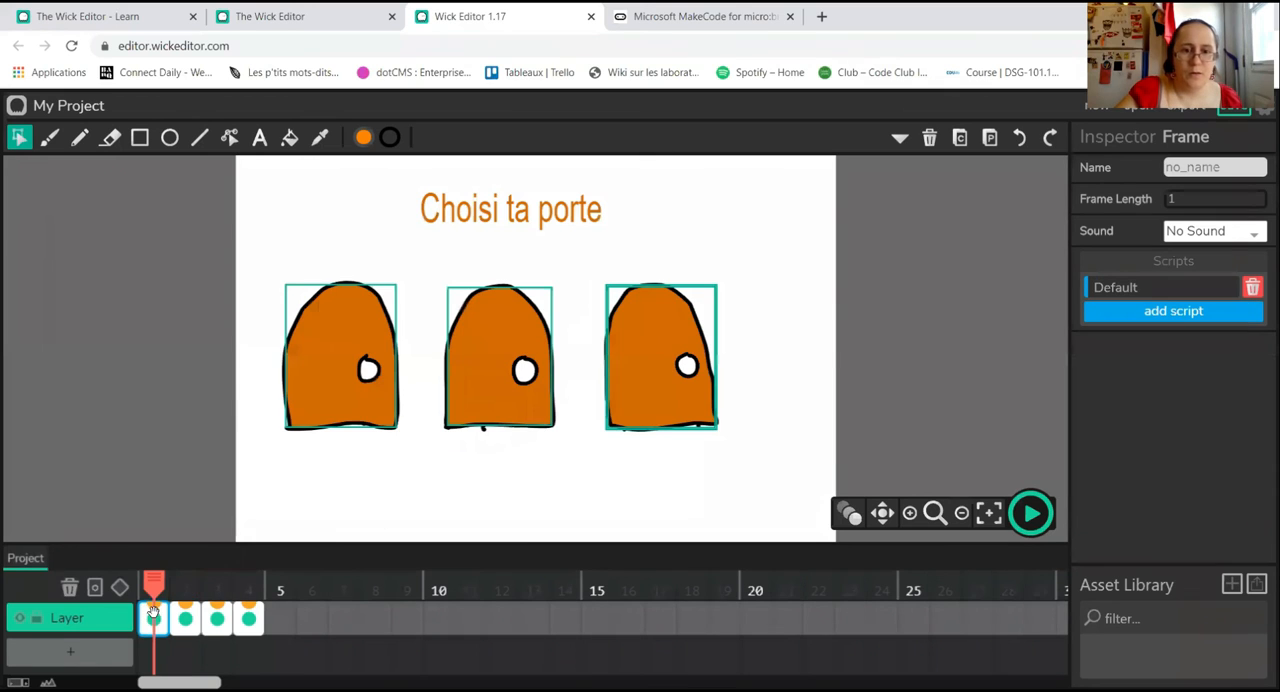
left_click(1031, 513)
left_click(330, 374)
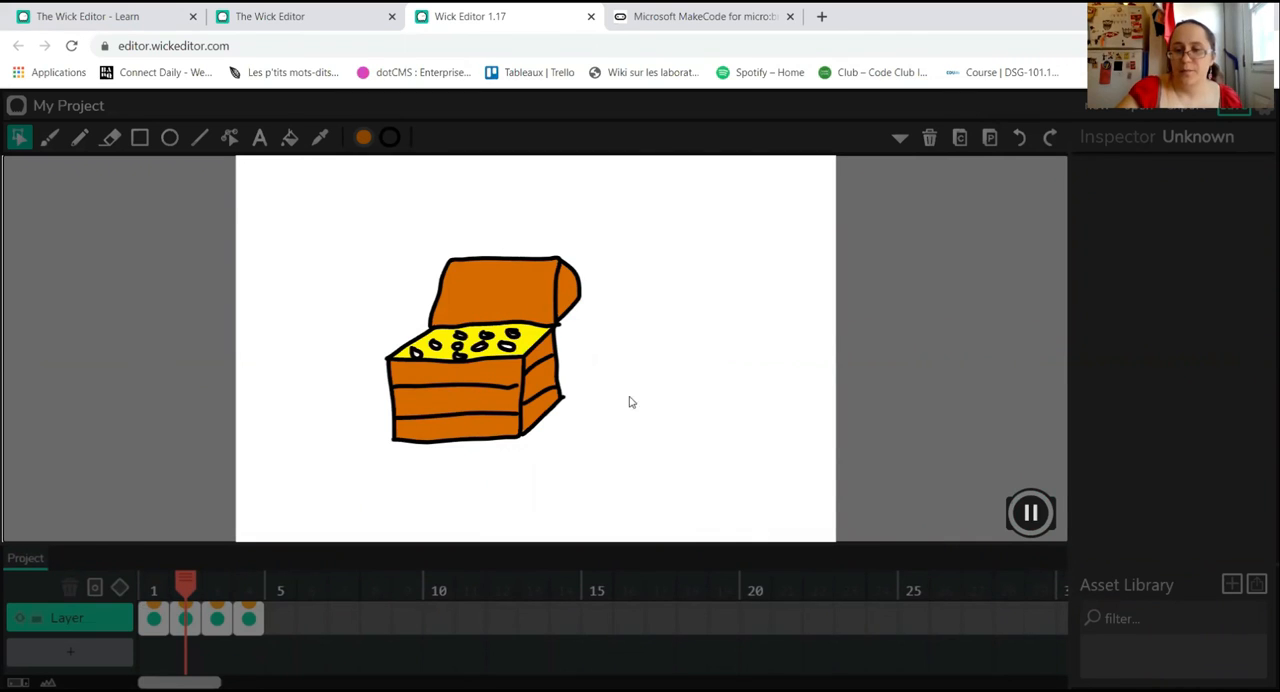
left_click(1028, 513)
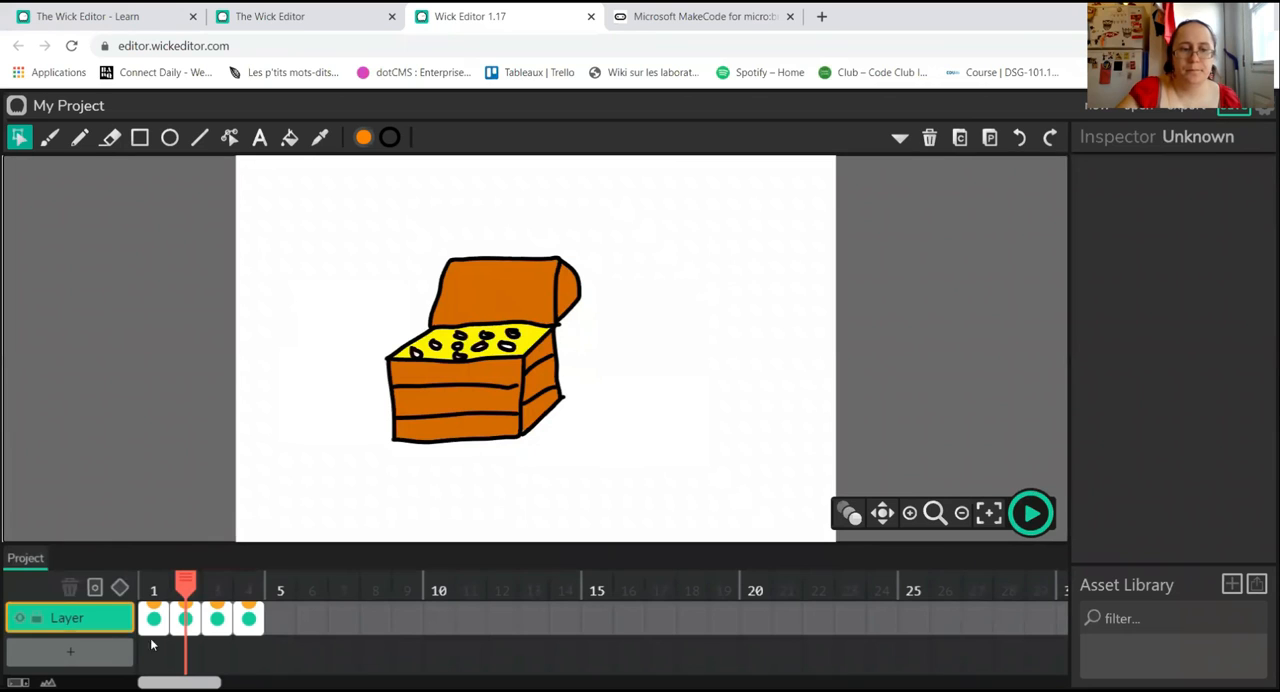
Step: Delete the Mouseclick script from frame 2
left_click(180, 619)
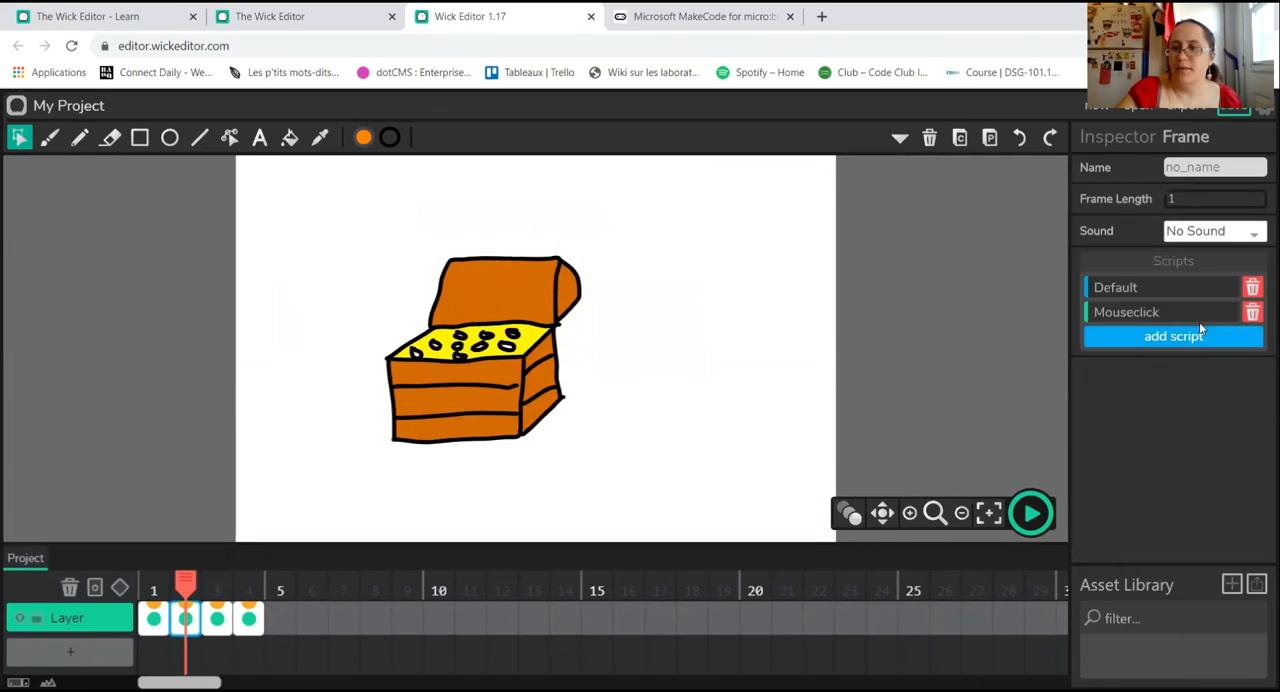
left_click(1252, 312)
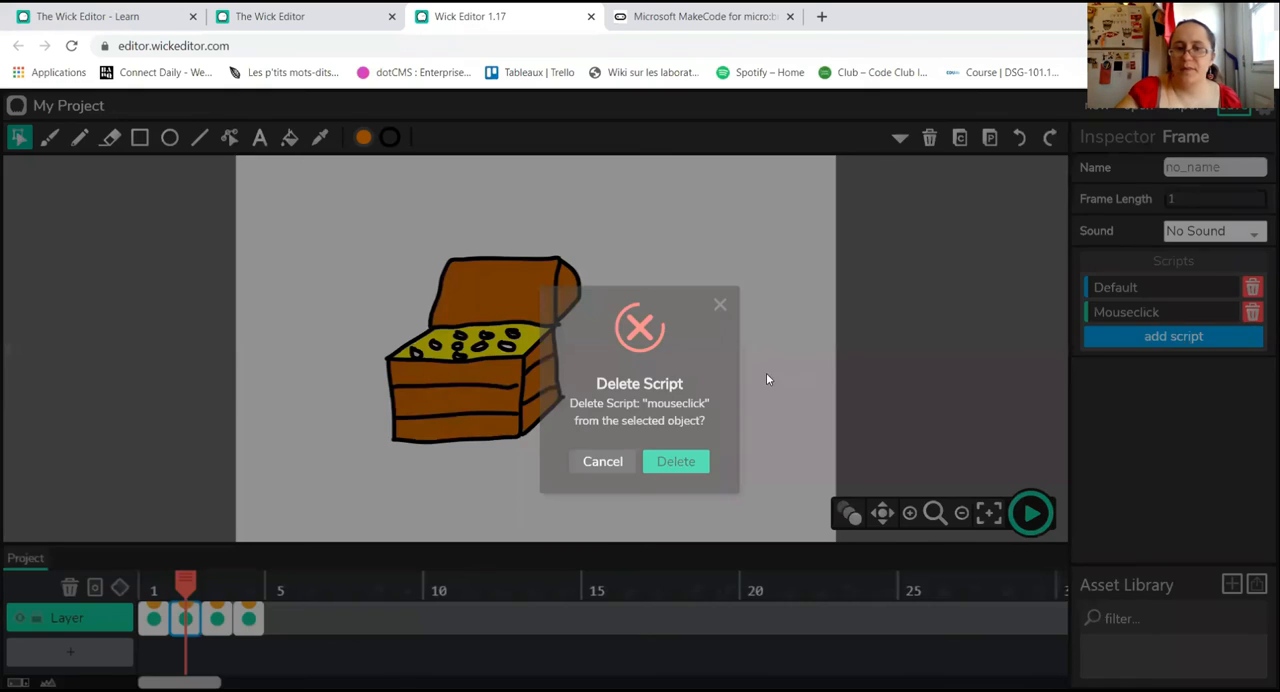
left_click(684, 463)
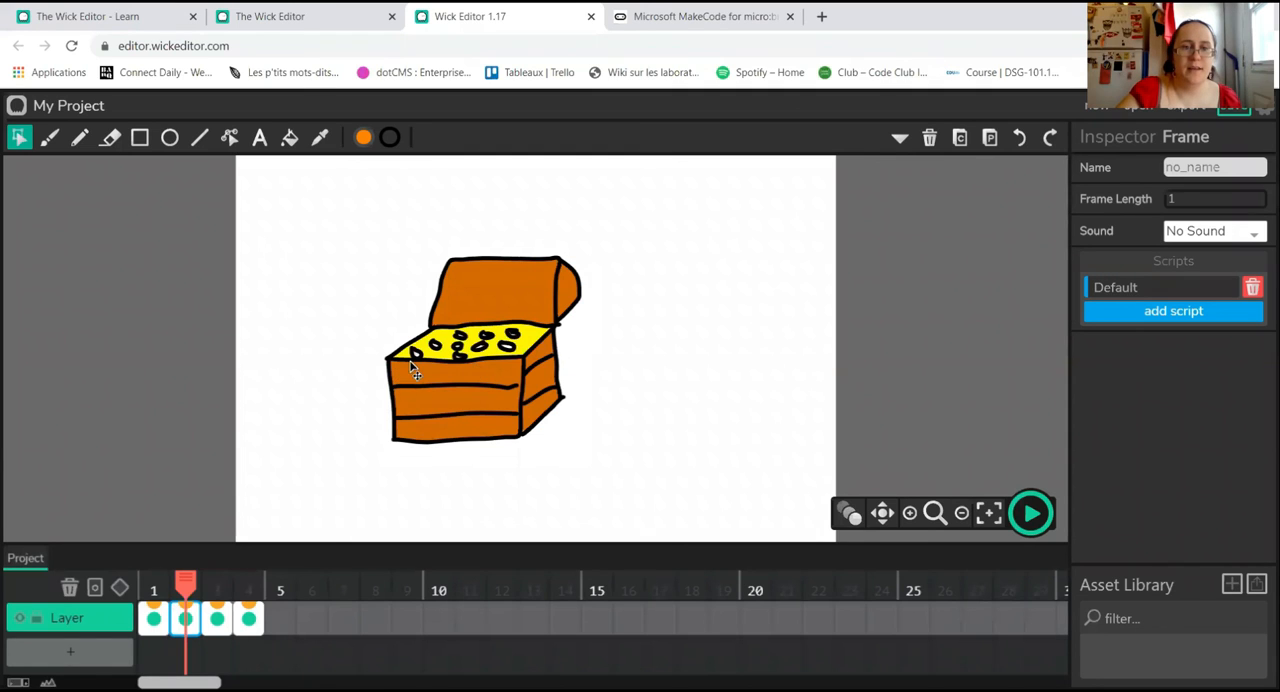
Step: Turn the yellow treasure surface inside the chest on frame 2 into a button
left_click(487, 307)
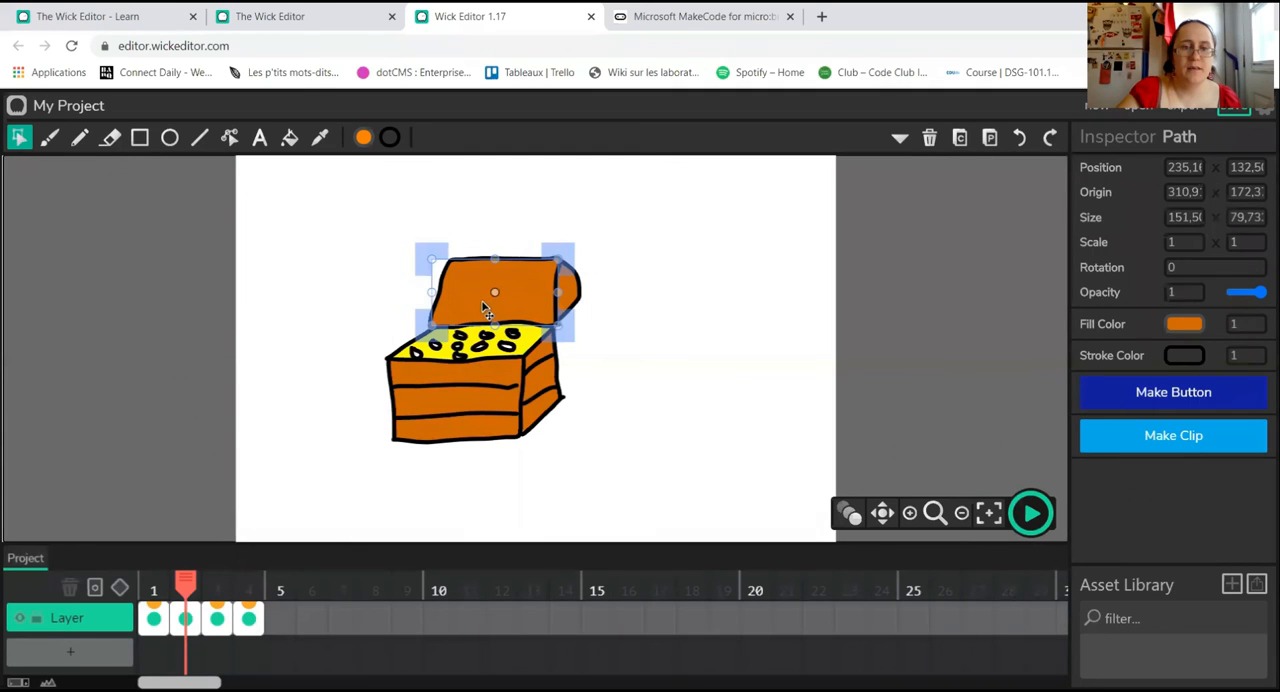
left_click(466, 352)
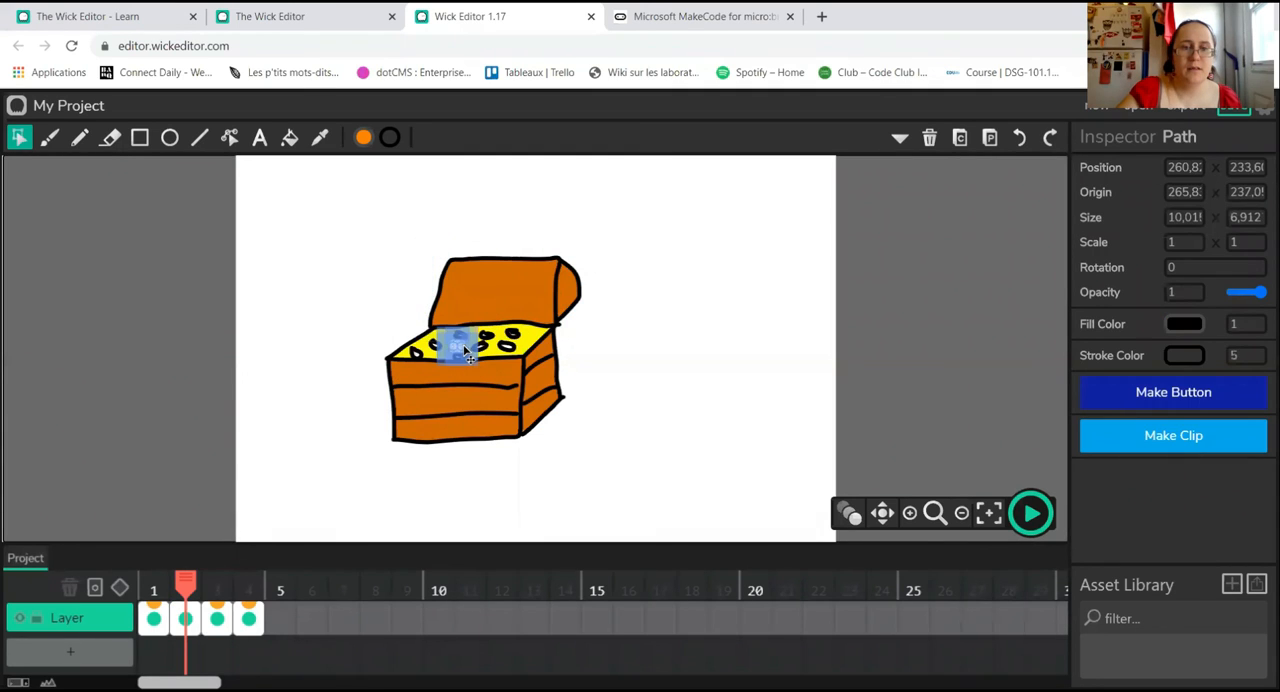
left_click(529, 353)
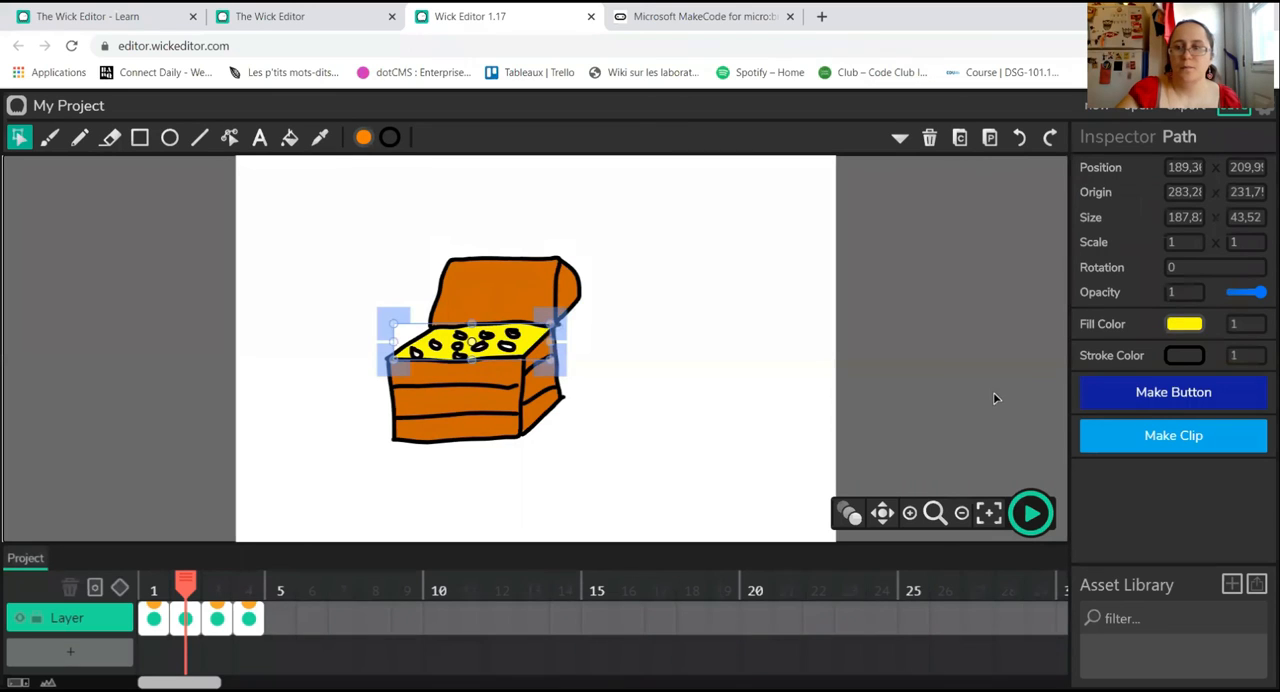
left_click(1158, 400)
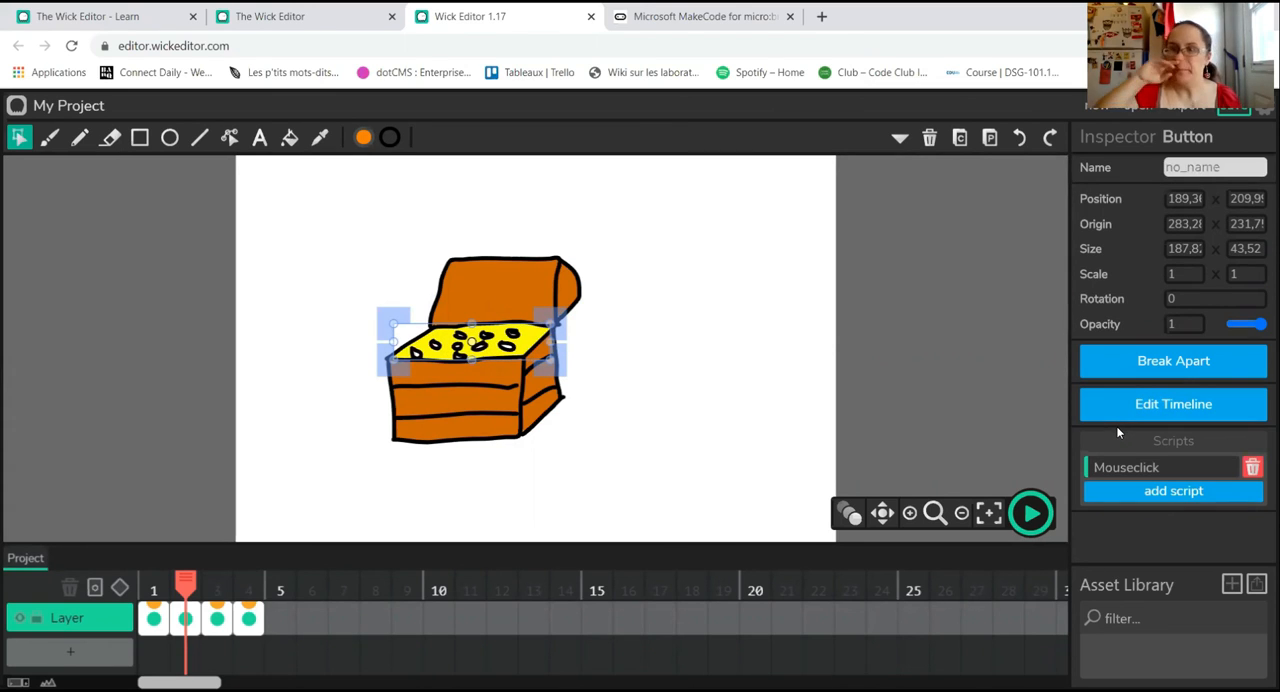
Step: Add gotoAndStop(1) to the yellow treasure button's Mouseclick script and close the code editor
left_click(1189, 470)
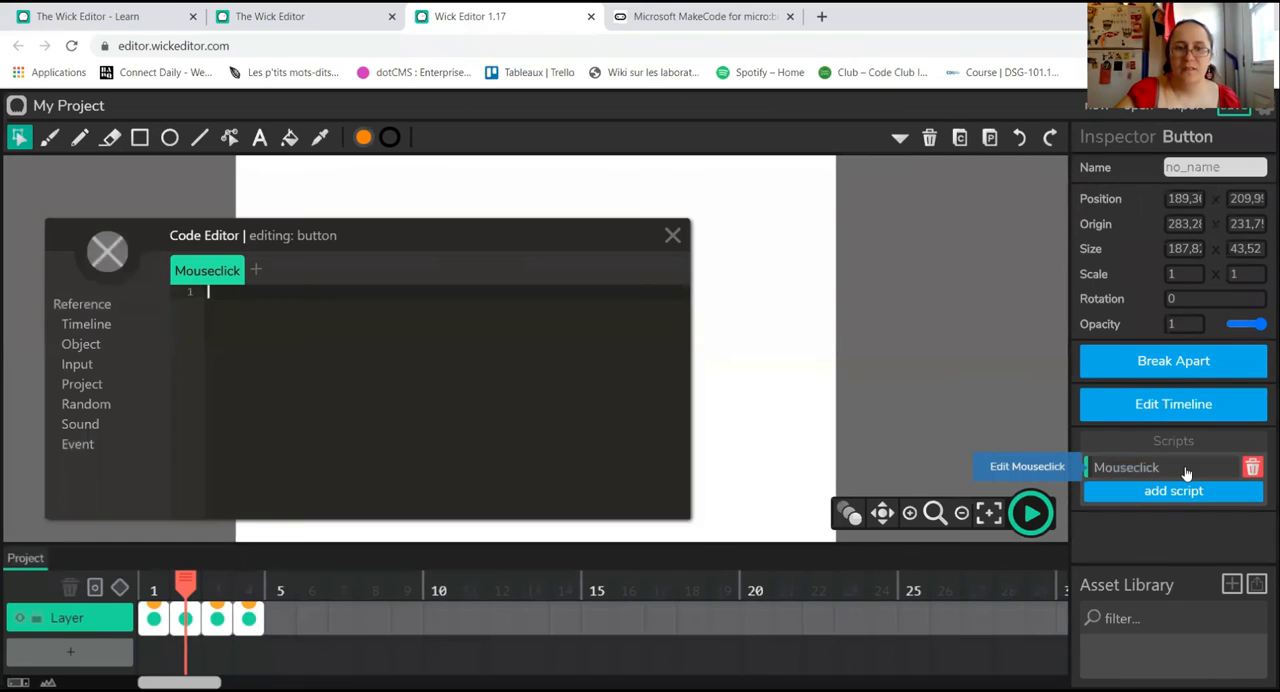
left_click(103, 325)
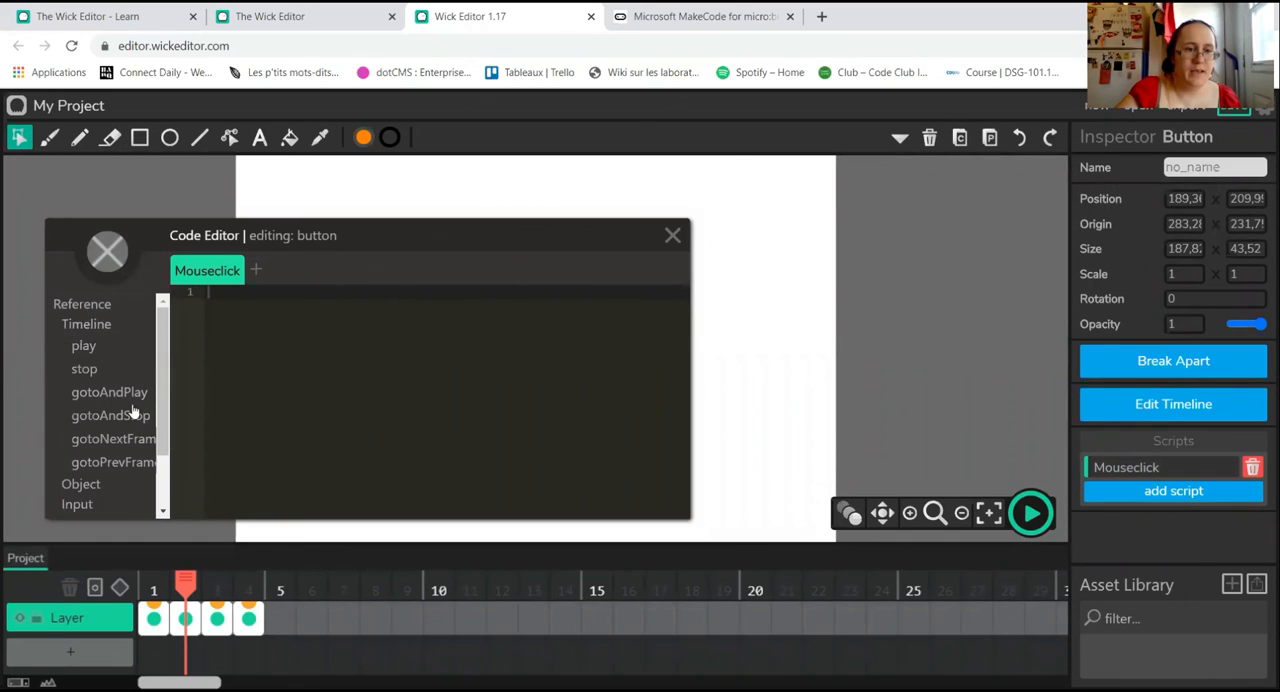
mouse_move(114, 396)
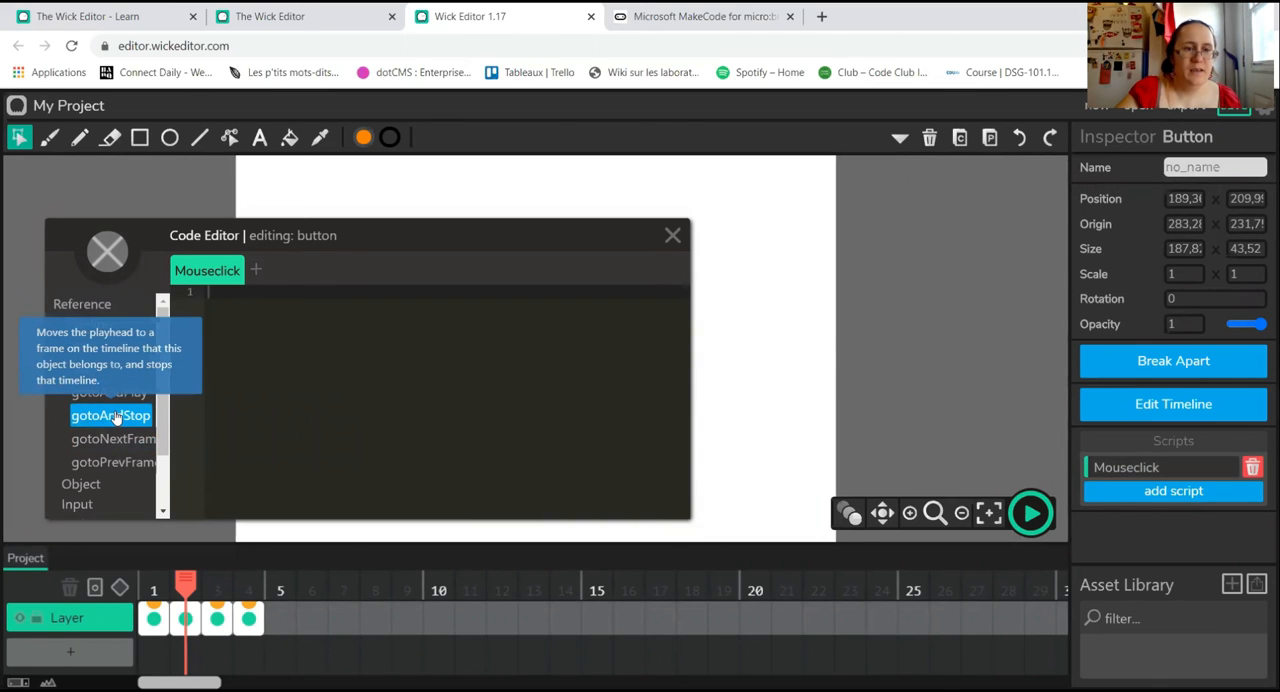
left_click(116, 416)
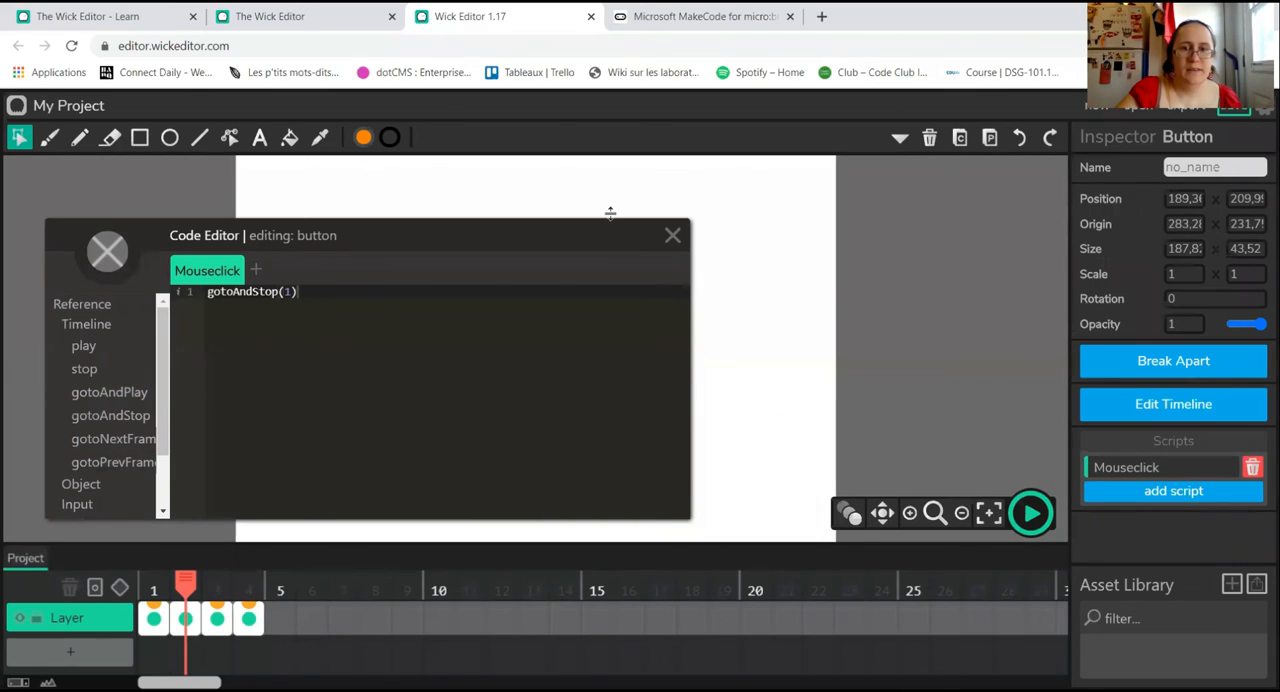
left_click(672, 235)
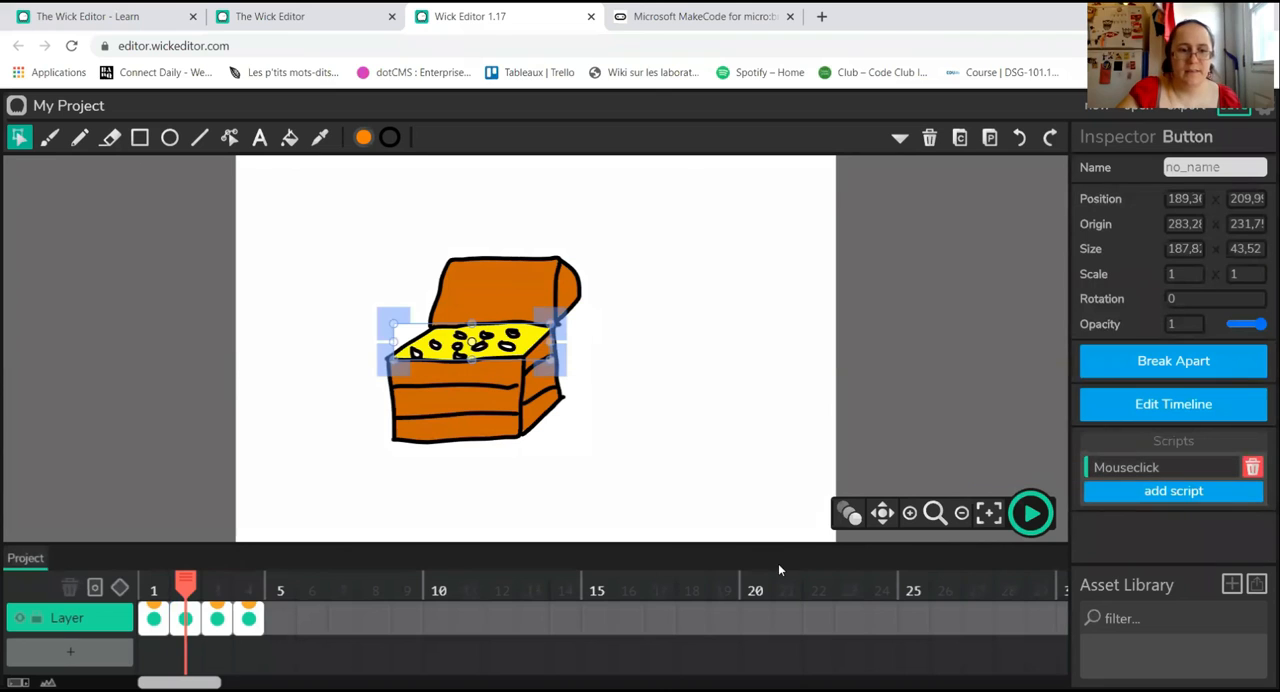
Step: Play the project from frame 1, open the first door, return through the treasure button, and stop playback
left_click(150, 579)
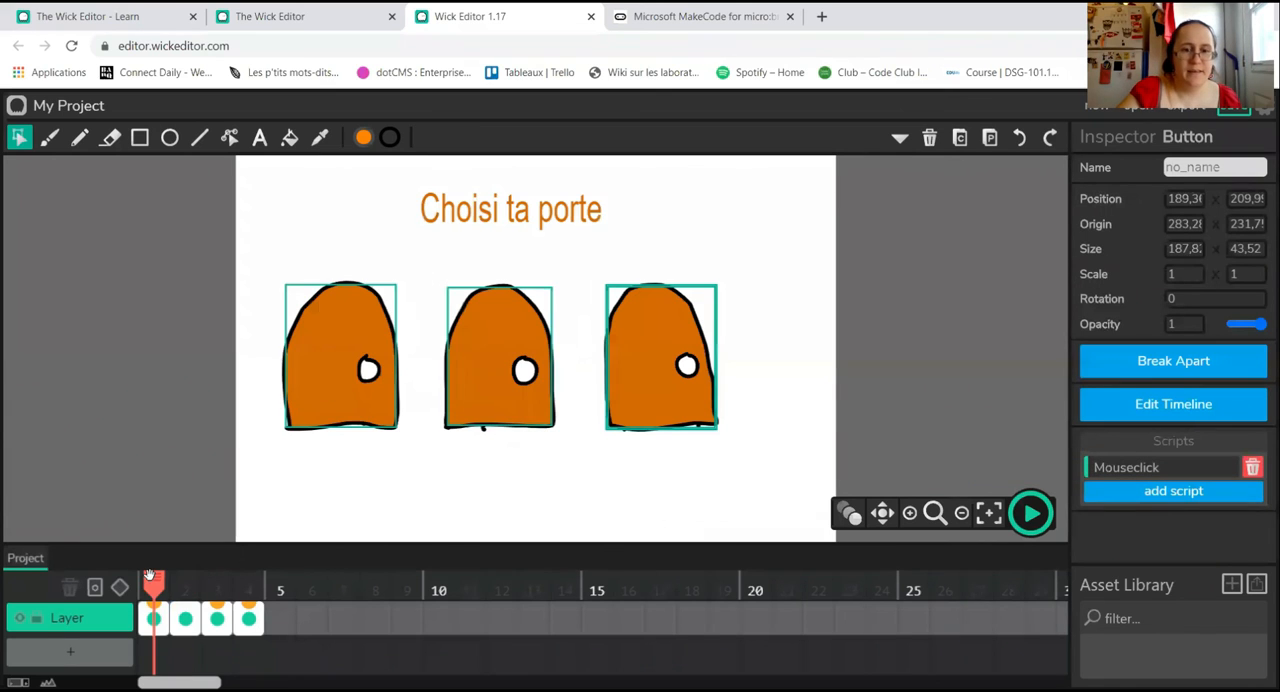
left_click(1031, 513)
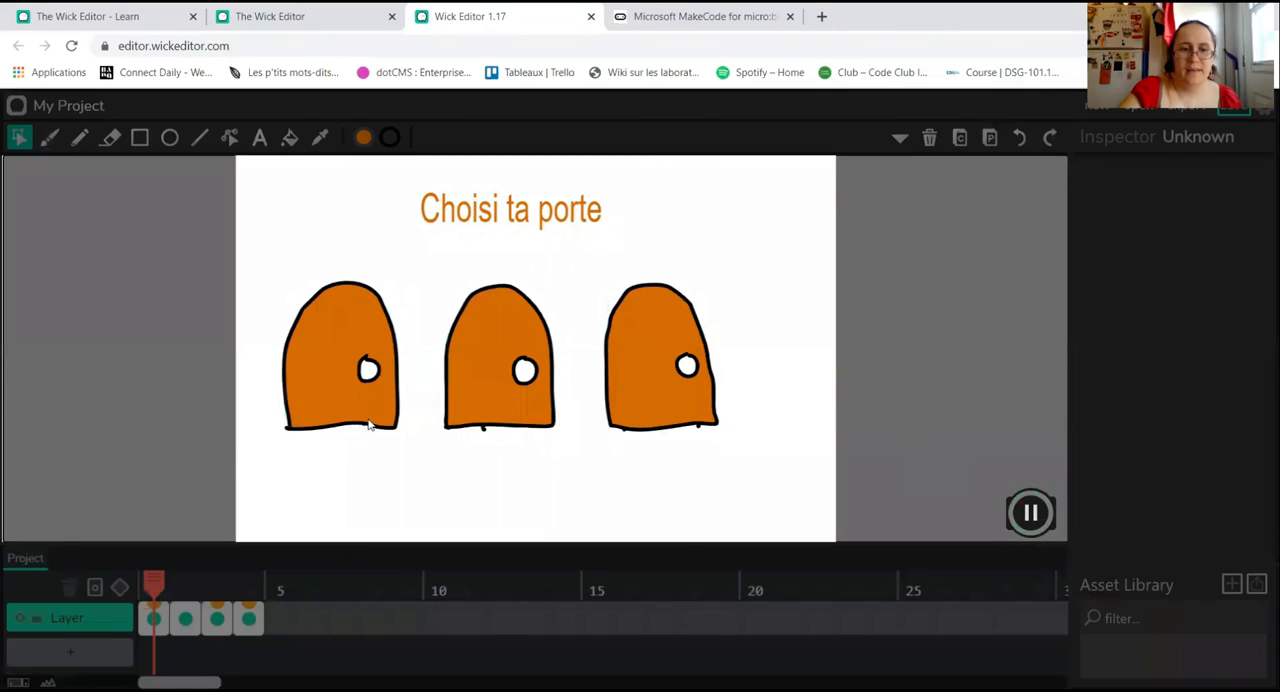
left_click(334, 391)
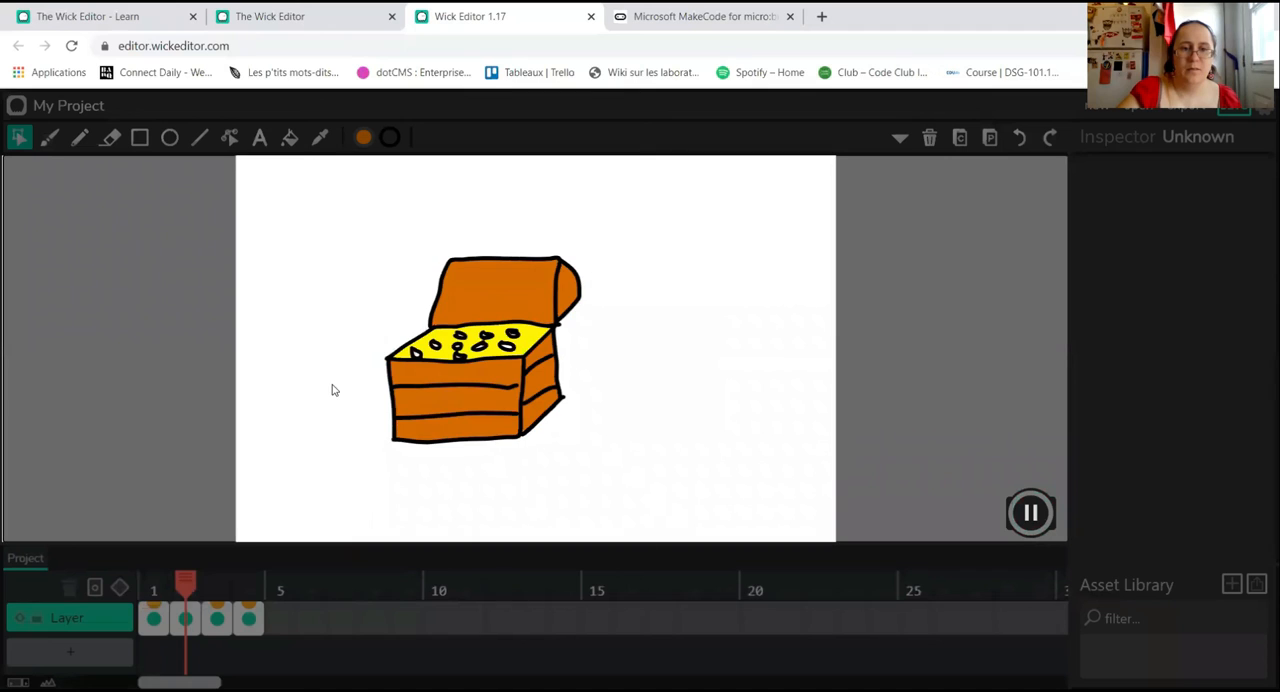
left_click(469, 355)
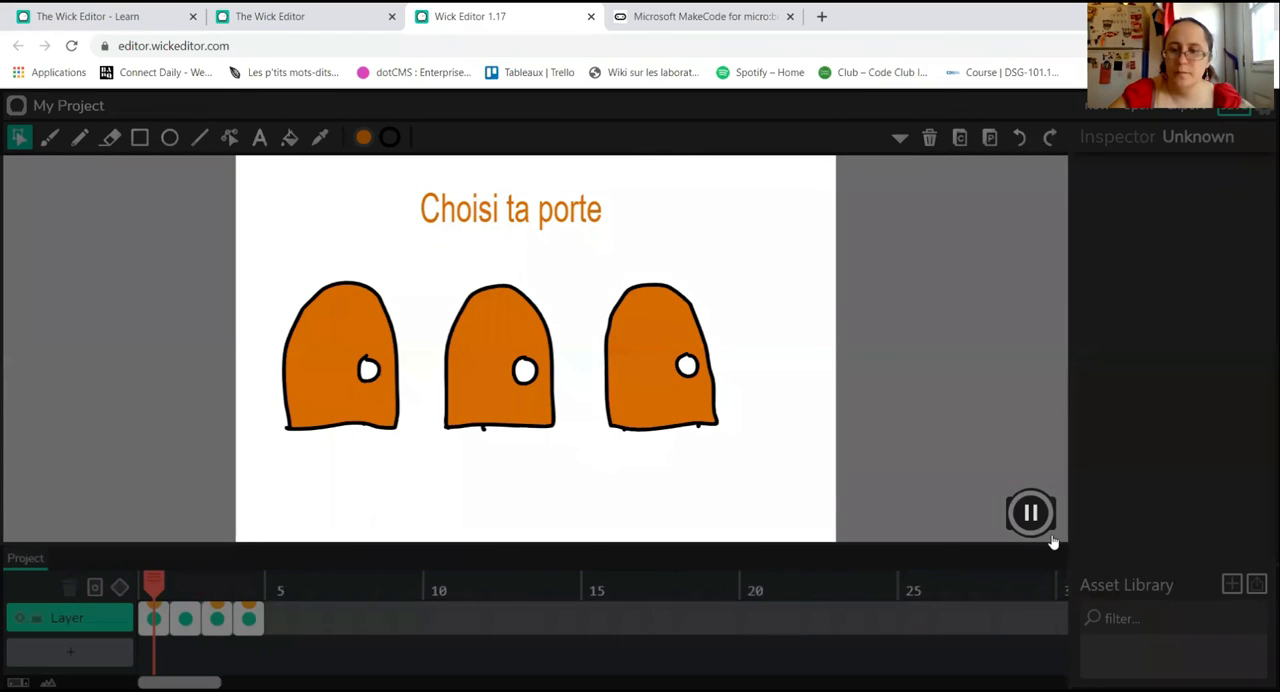
left_click(1030, 513)
Step: Delete all code from the Default script of the snake frame, frame 3, and close the code editor
left_click(217, 618)
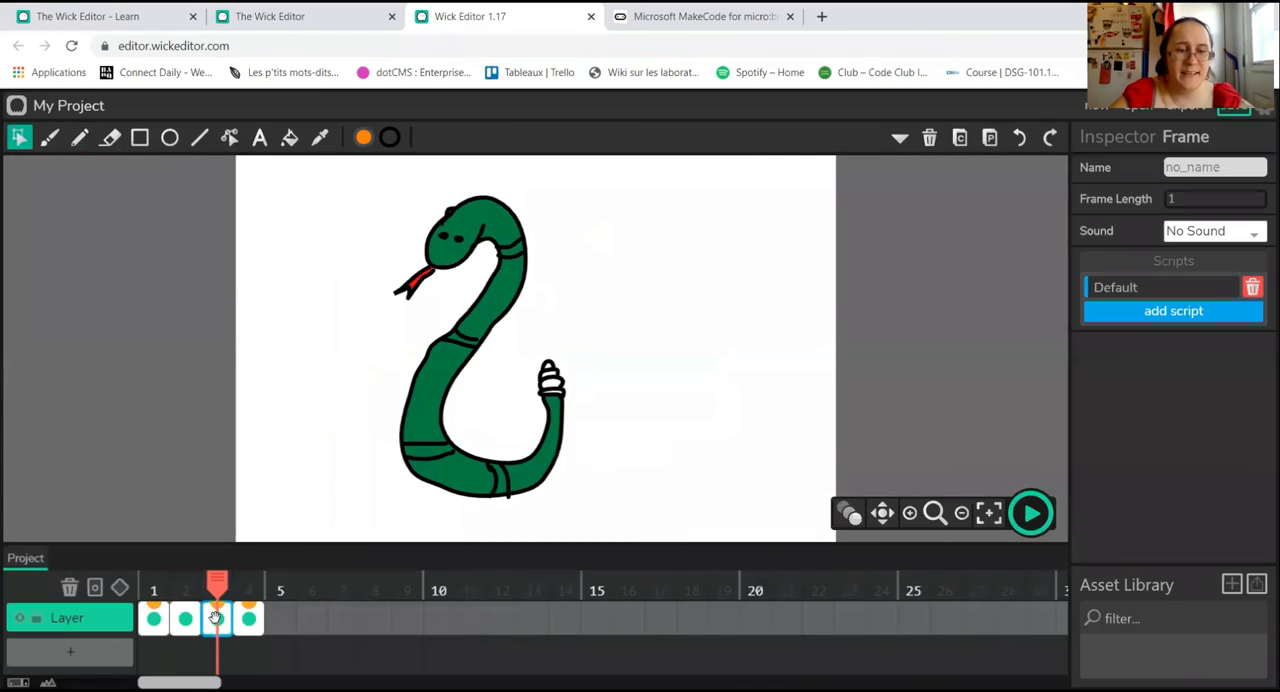
left_click(1160, 288)
left_click(177, 288)
left_click(222, 291)
left_click_drag(332, 288, 169, 281)
key("BackSpace")
left_click(672, 235)
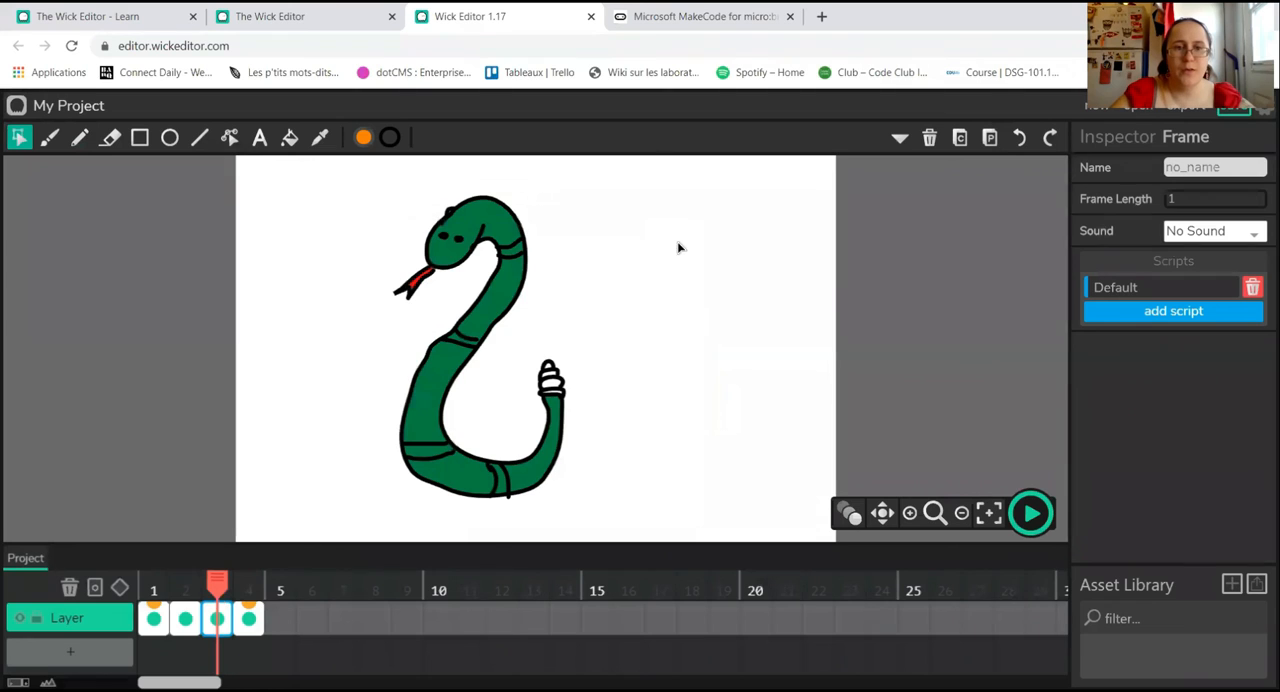
Step: Turn the snake's green body into a button with gotoAndStop(1) in its Mouseclick script
left_click(502, 232)
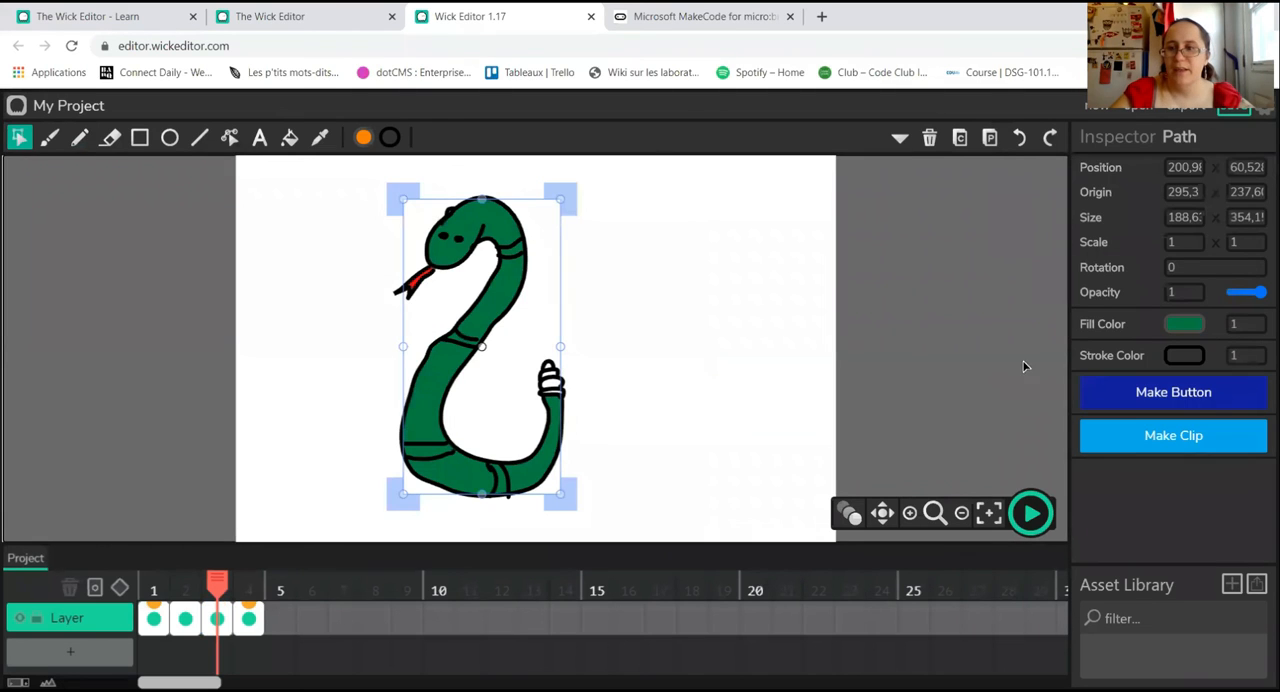
left_click(1157, 393)
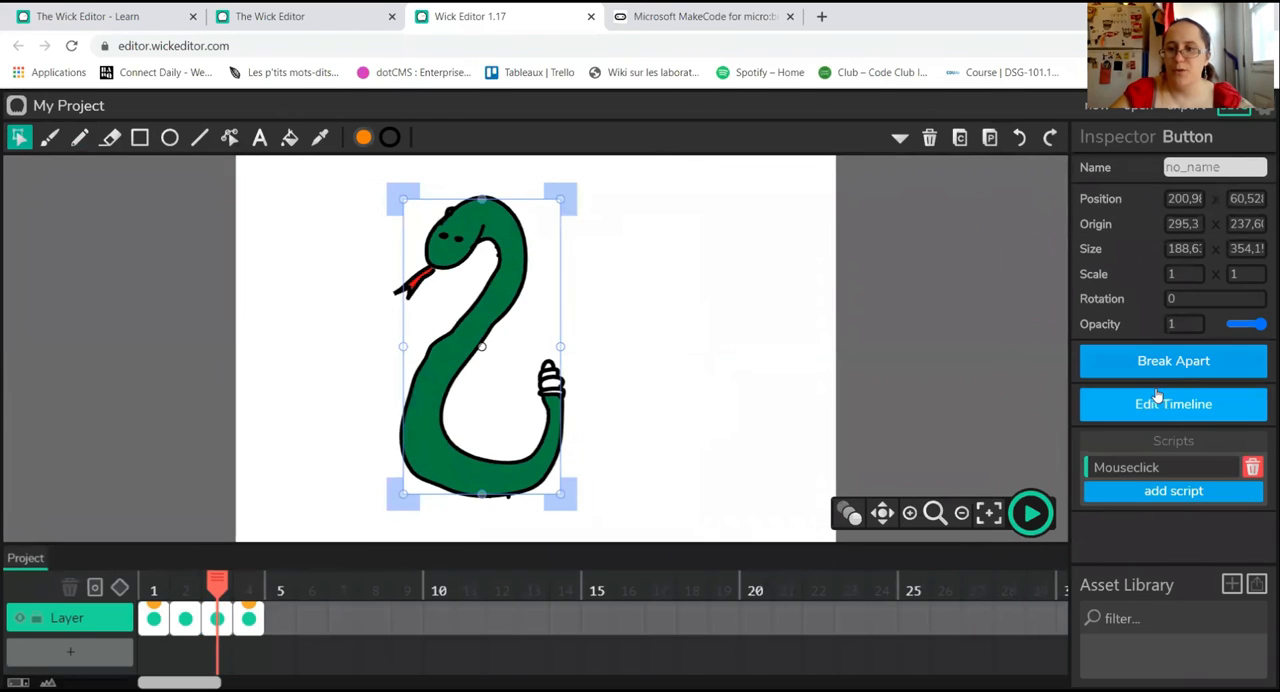
left_click(1162, 478)
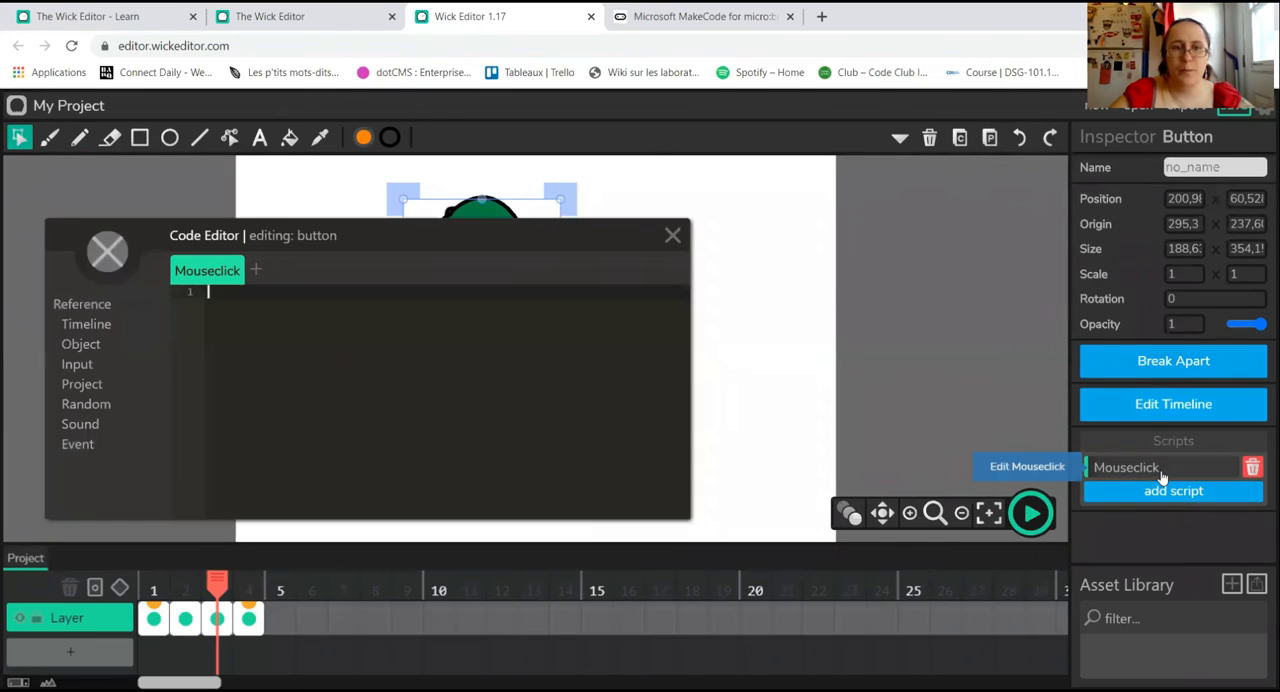
left_click(80, 330)
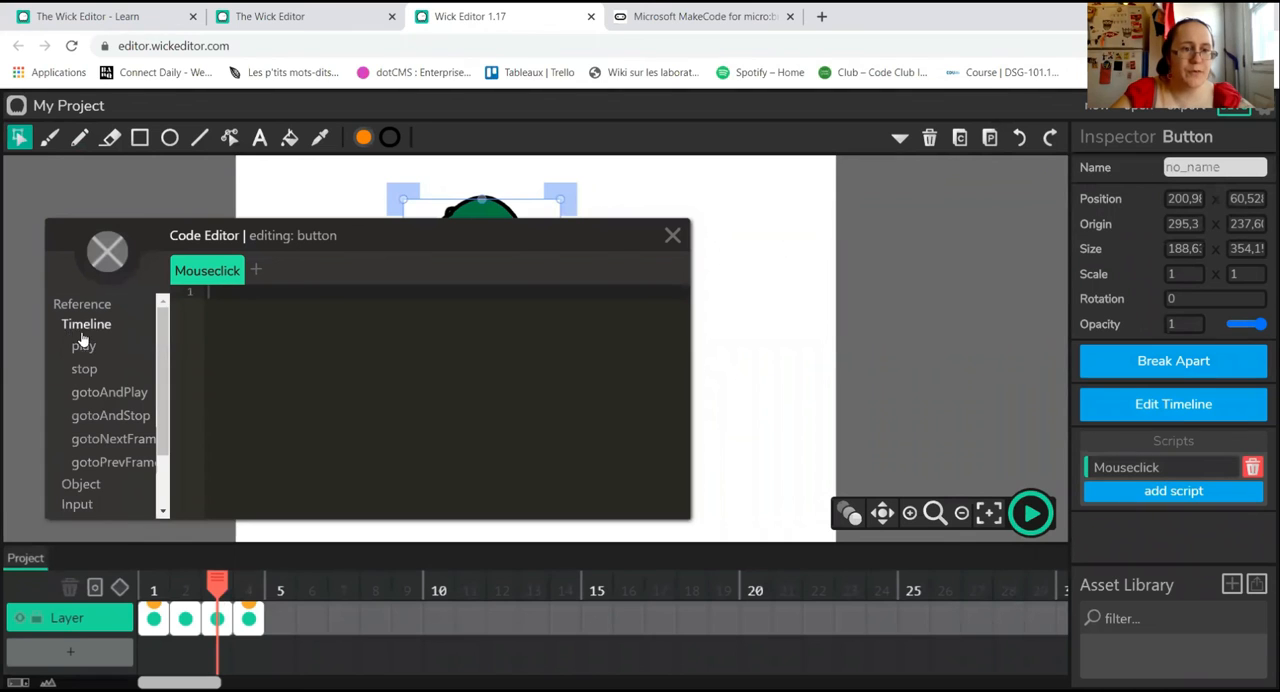
left_click(112, 415)
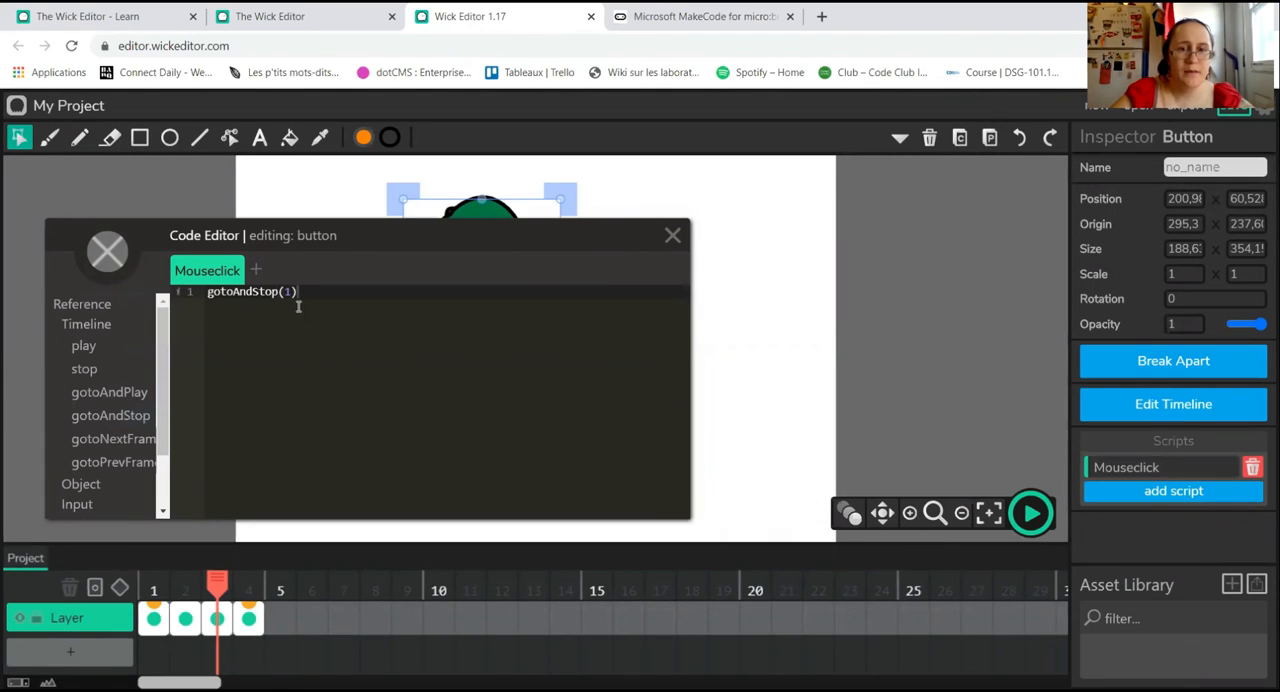
left_click(672, 235)
Step: Delete the gotoPrevFrame() code from the Default script of the fire frame, frame 4
left_click(248, 618)
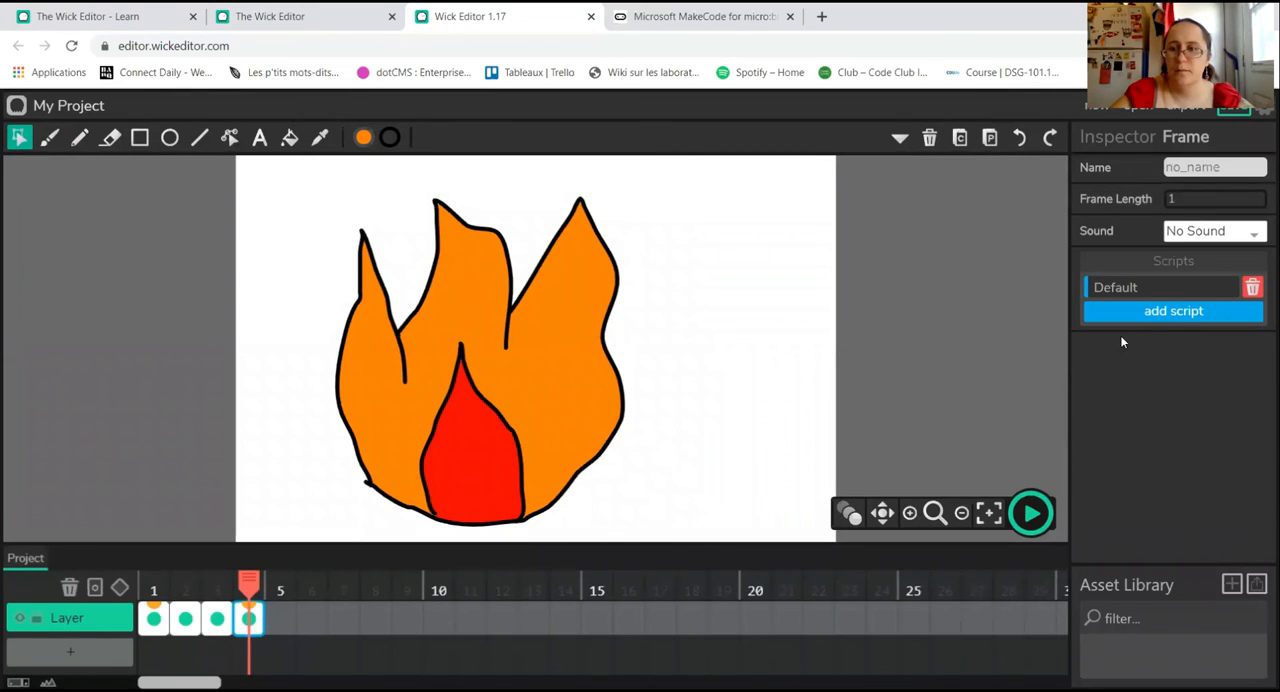
left_click(1134, 287)
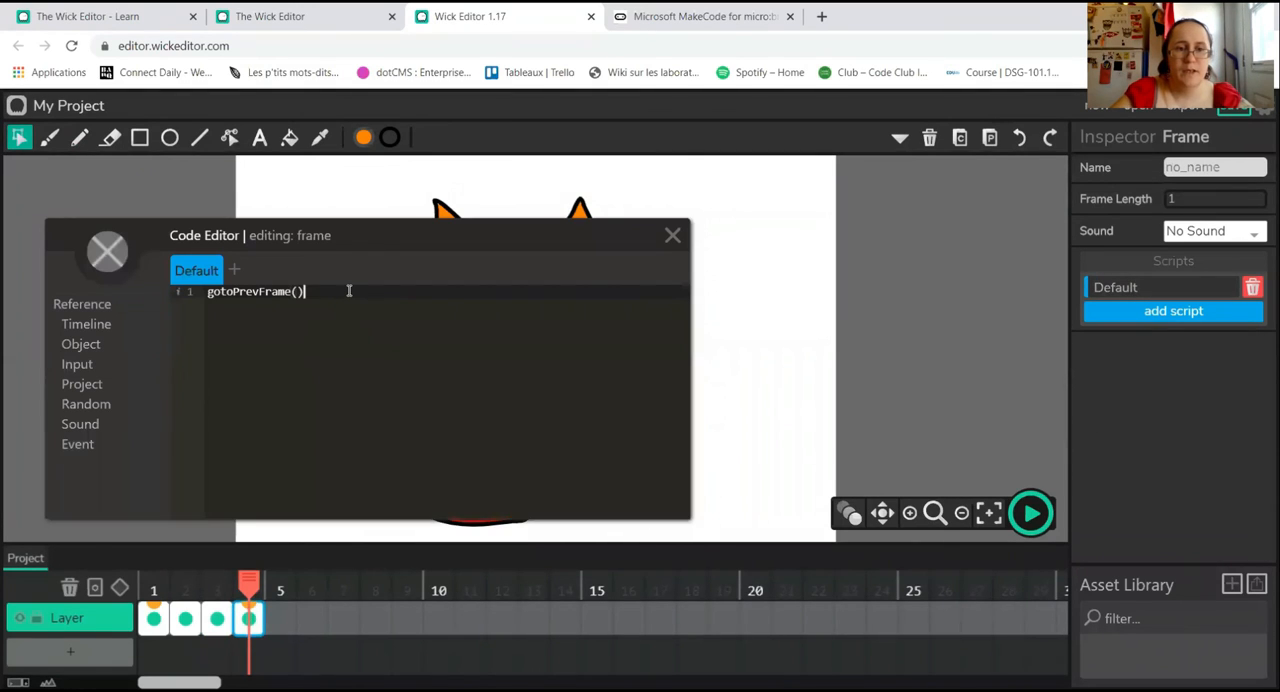
key("BackSpace")
key("BackSpace")
key("BackSpace")
key("BackSpace")
key("BackSpace")
key("BackSpace")
key("BackSpace")
key("BackSpace")
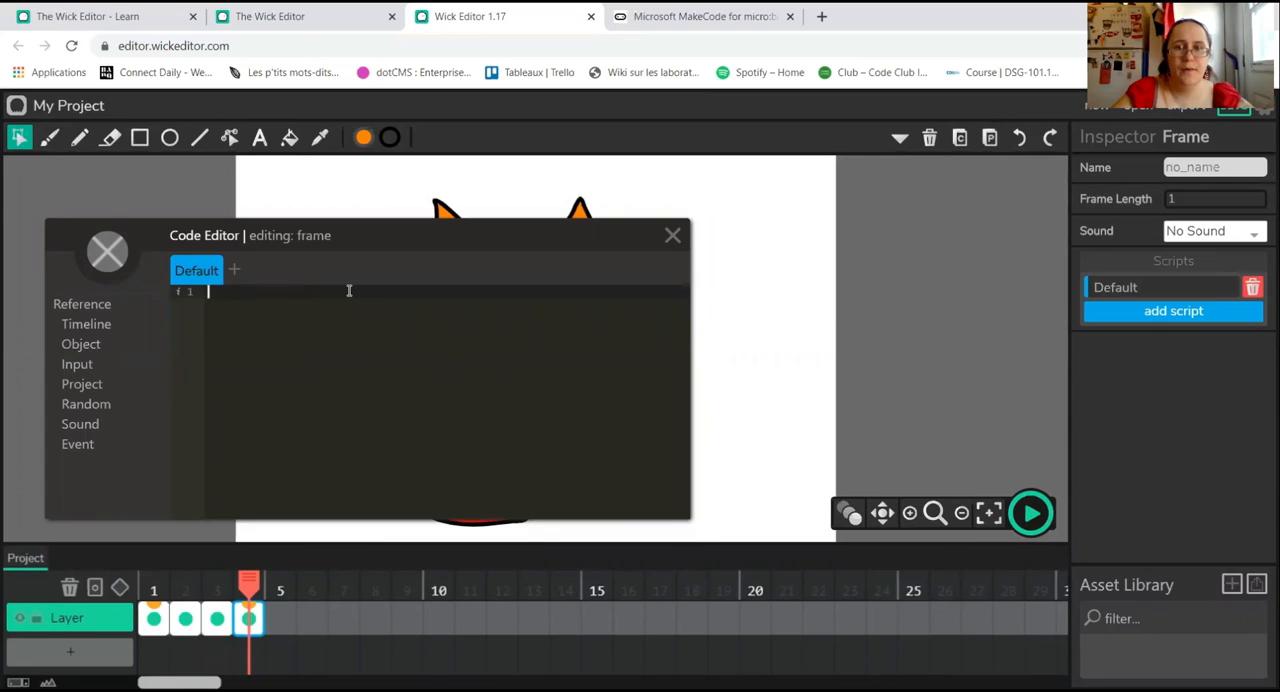
left_click(671, 236)
Step: Turn the orange flame shape into a button with gotoAndStop(1) in its Mouseclick script
left_click(593, 273)
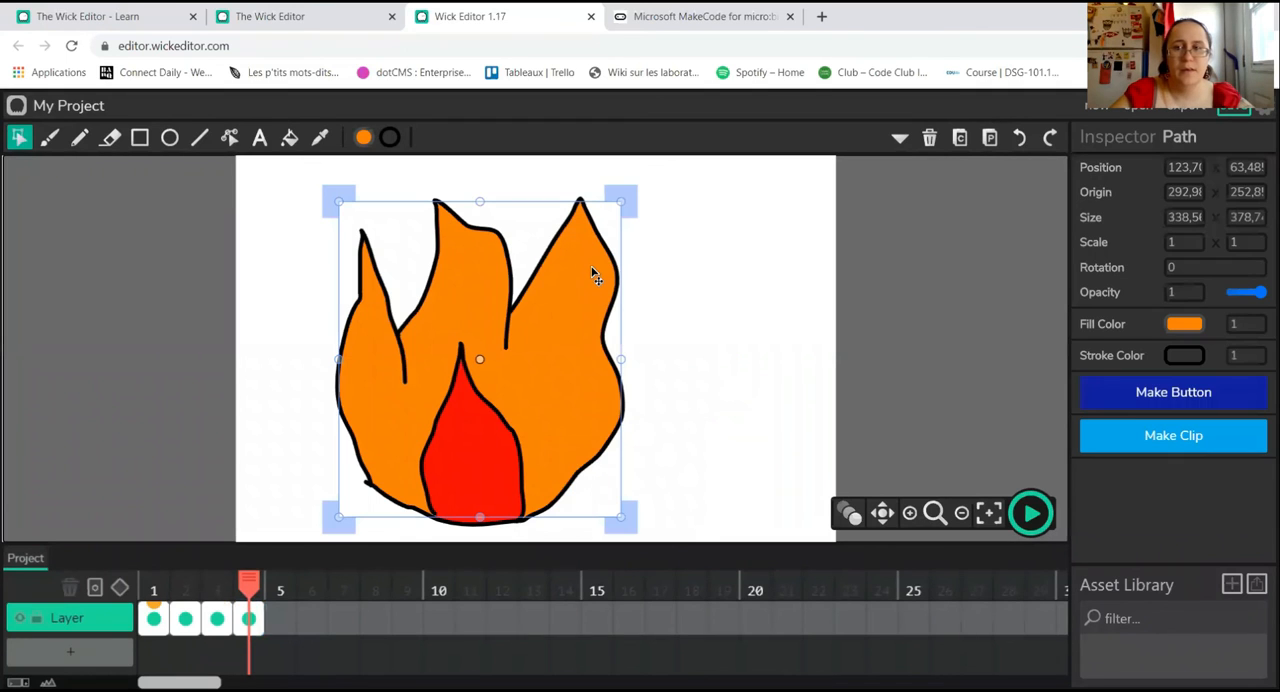
left_click(1100, 392)
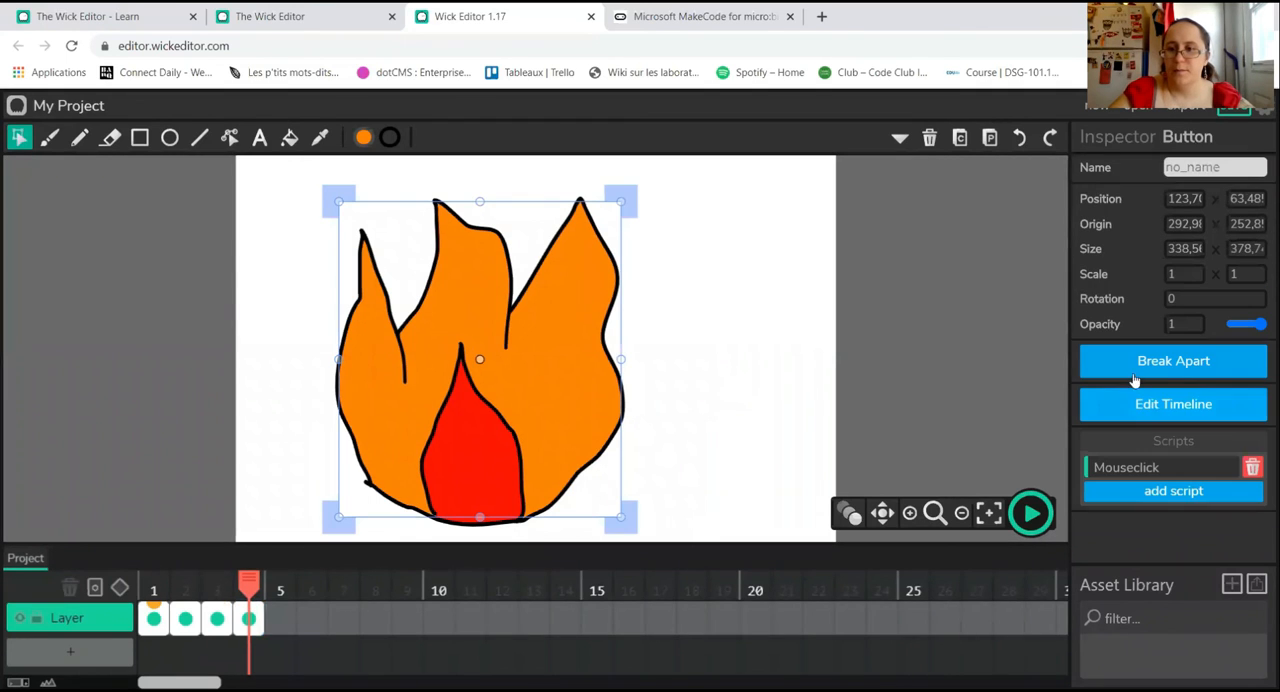
left_click(1110, 468)
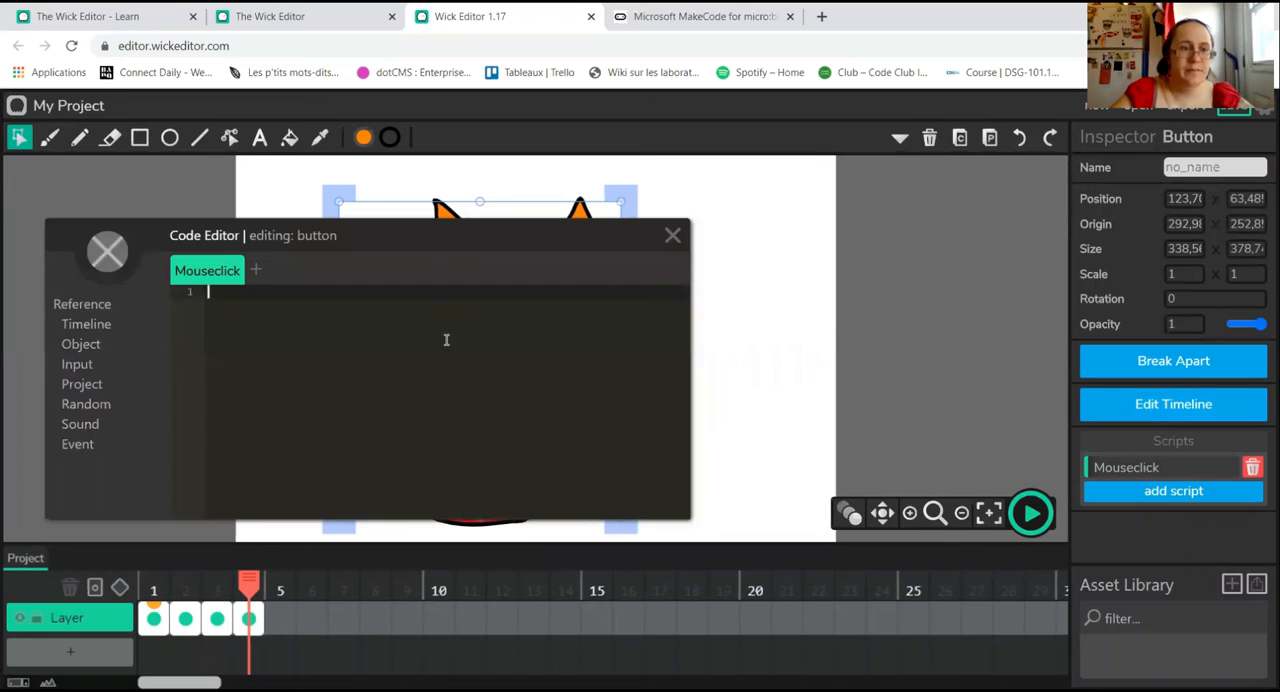
left_click(72, 325)
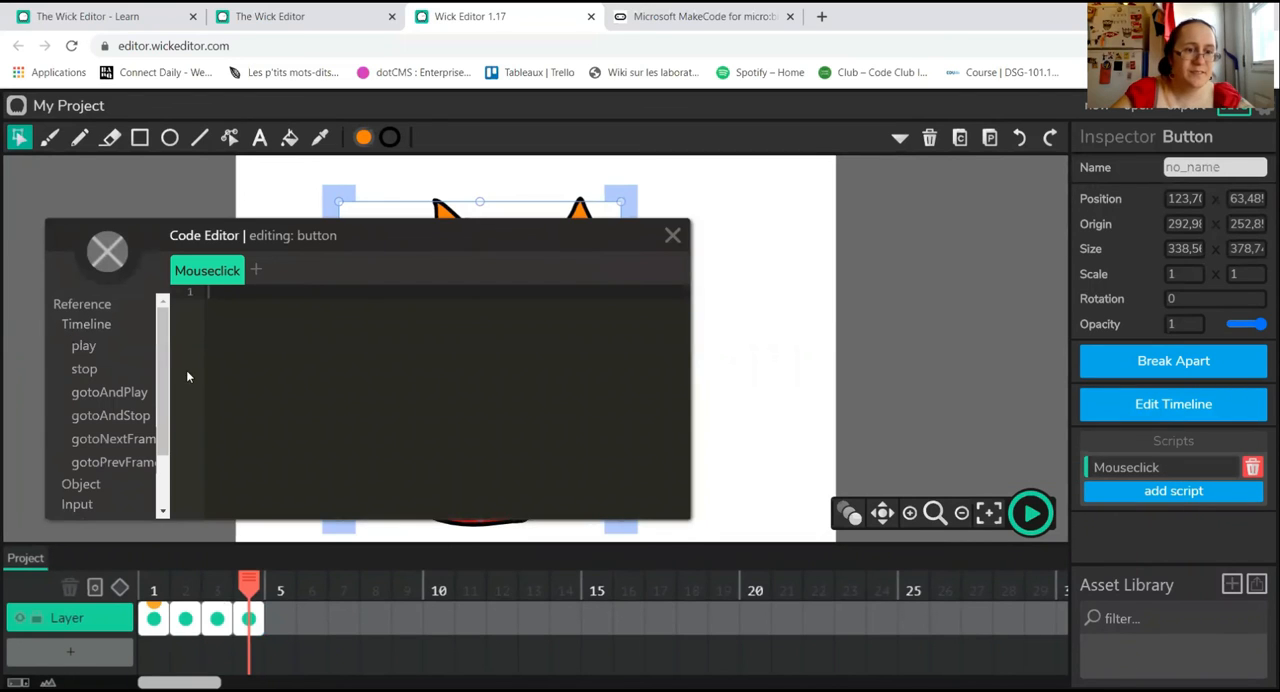
left_click(134, 417)
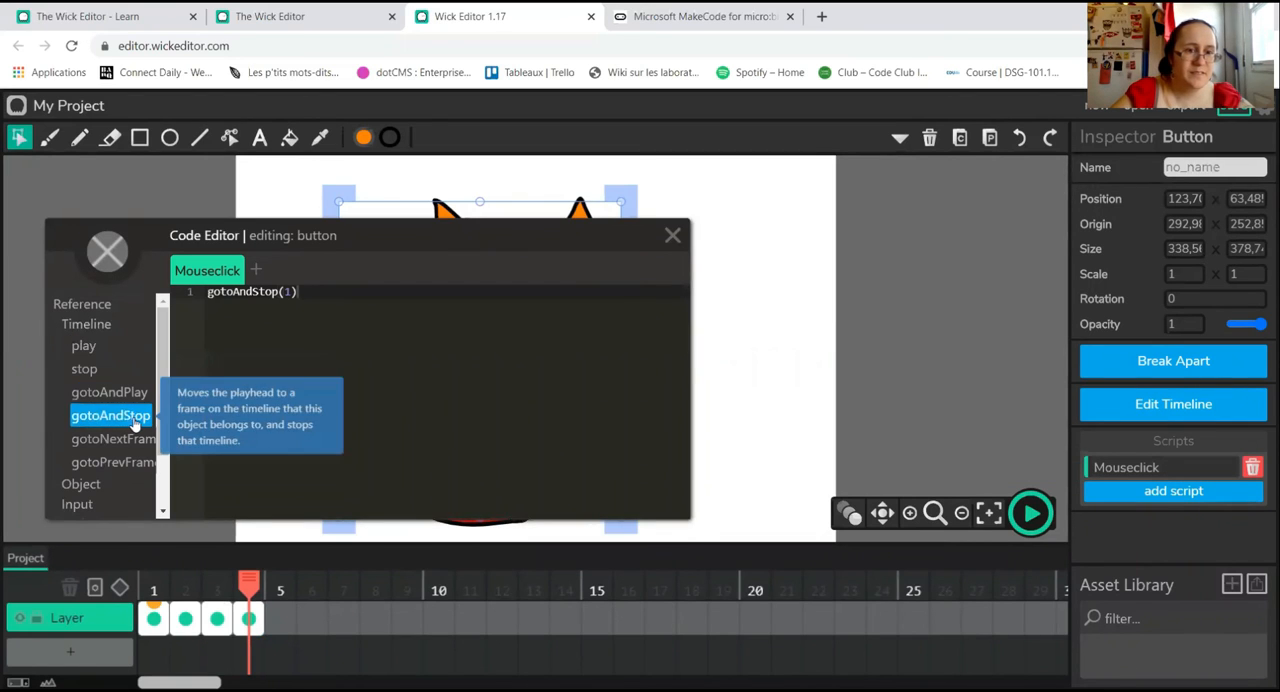
left_click(674, 238)
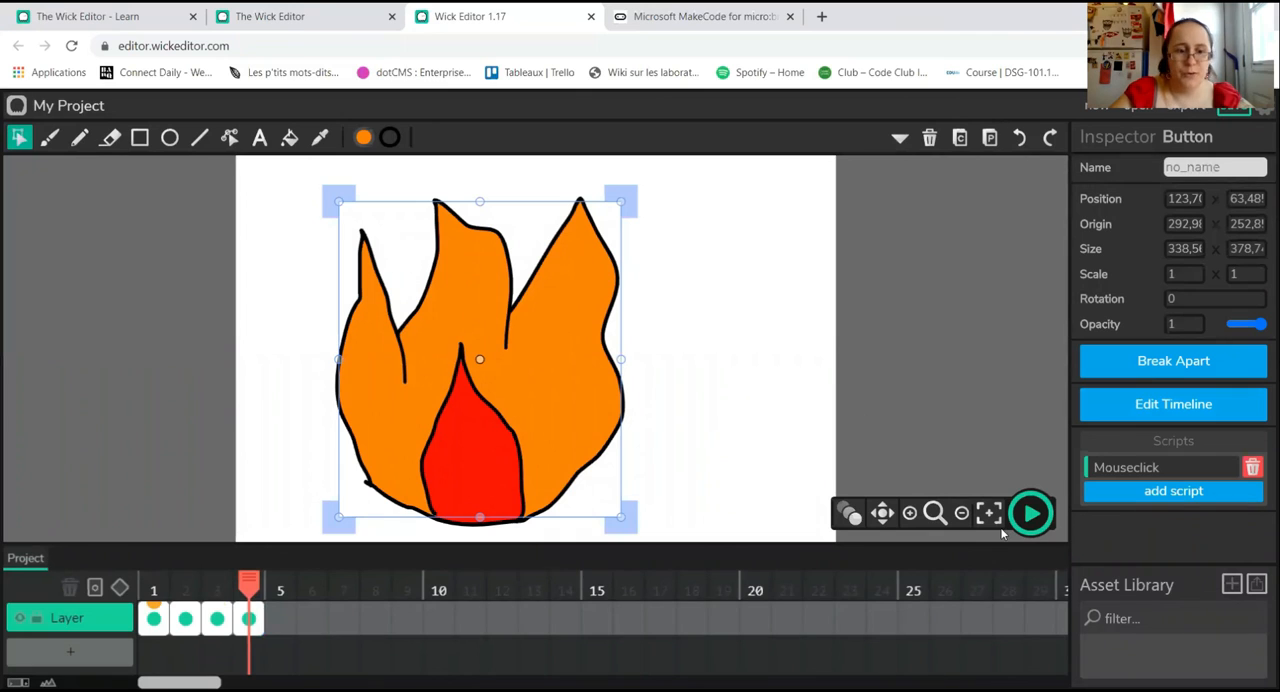
Step: Play the project from frame 1 and open the middle door to test the snake frame
left_click_drag(248, 590, 125, 585)
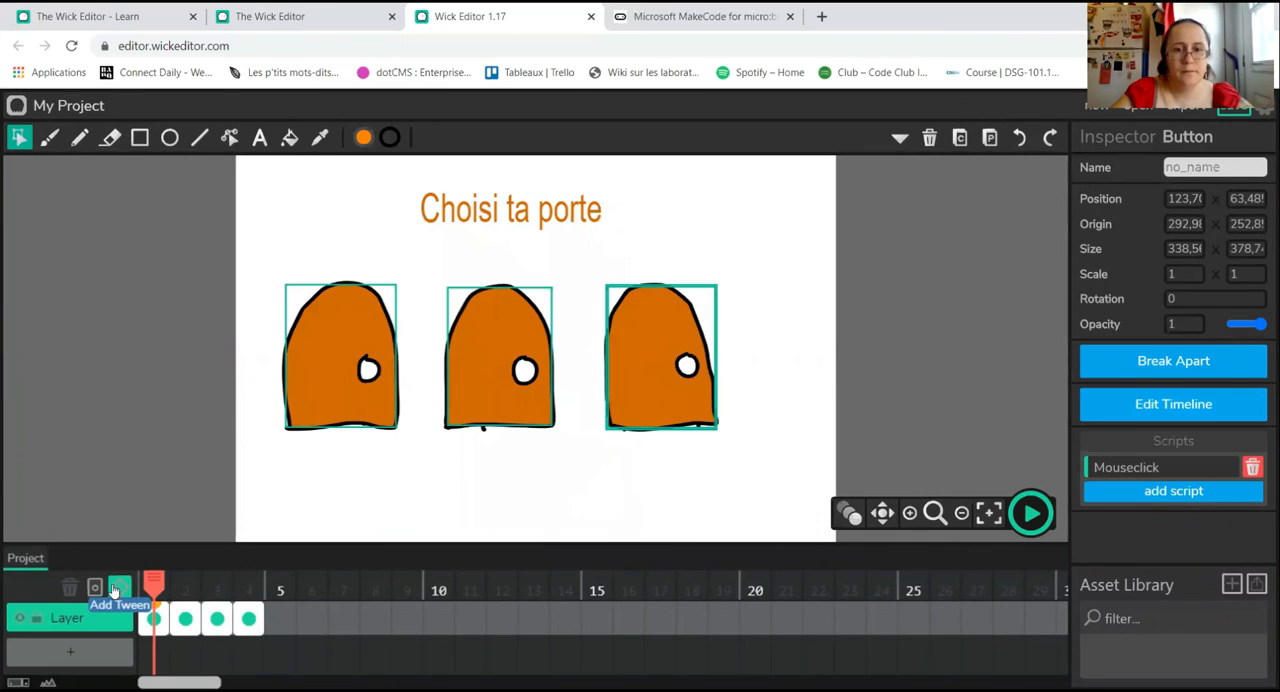
left_click(1030, 513)
left_click(477, 371)
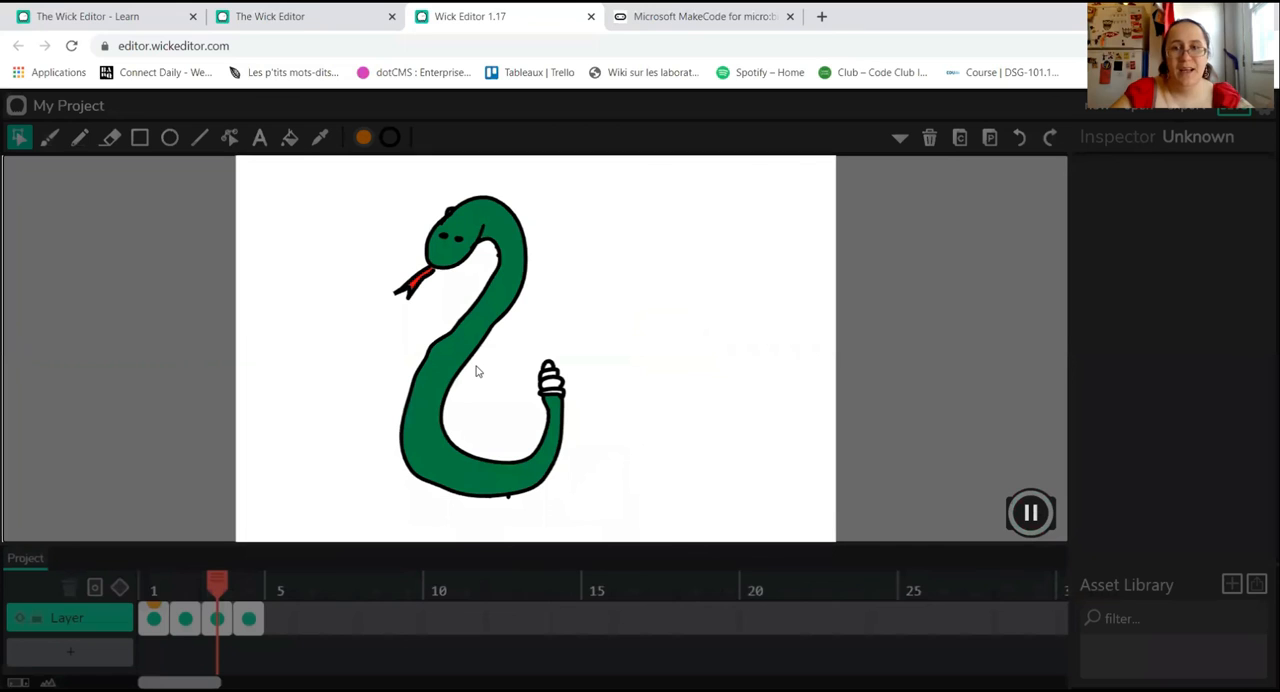